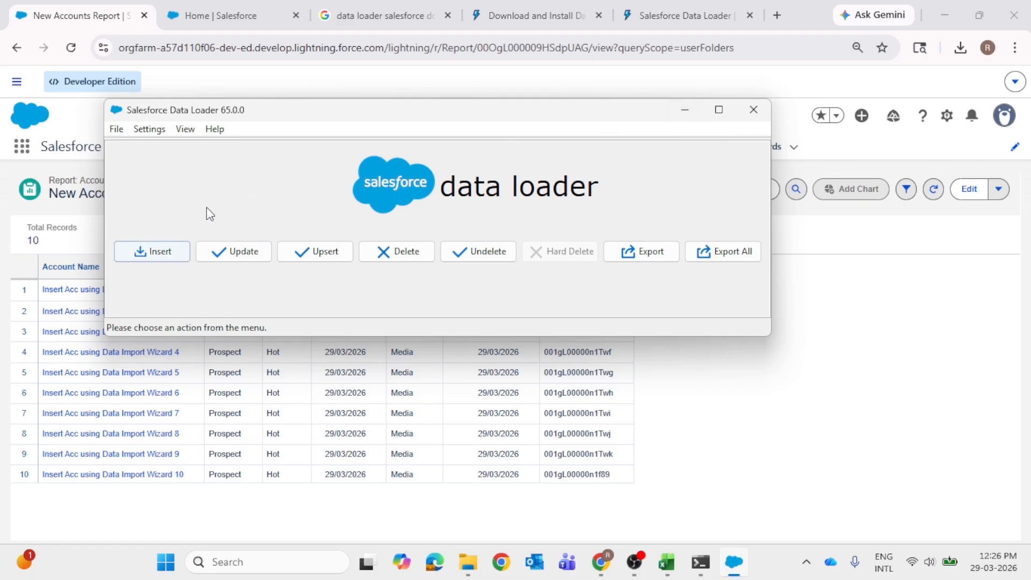
- Minimise the Data Loader window and review the standard objects offered by the Data Import Wizard
left_click(684, 116)
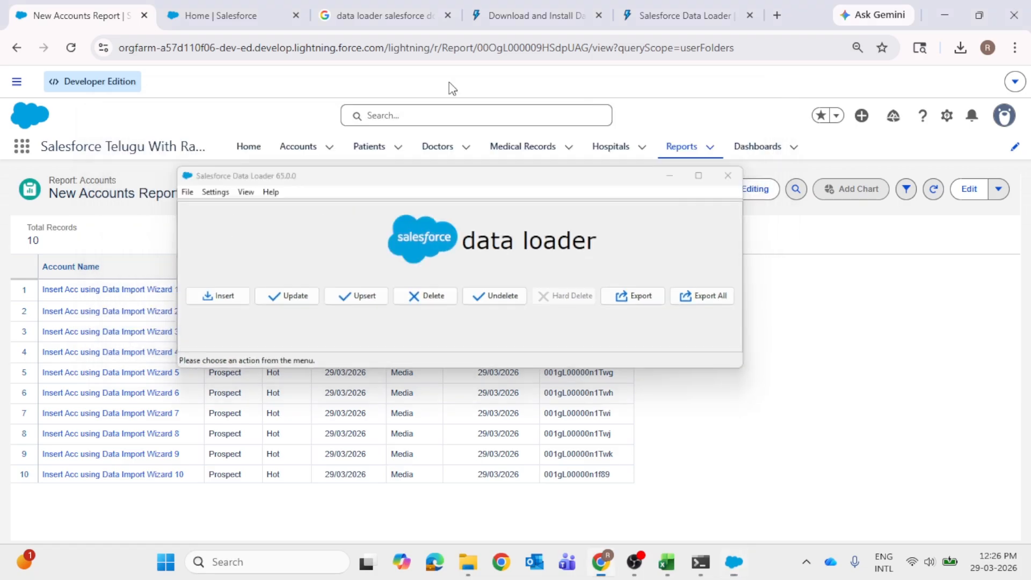
left_click(238, 19)
scroll(285, 419, "down", 1)
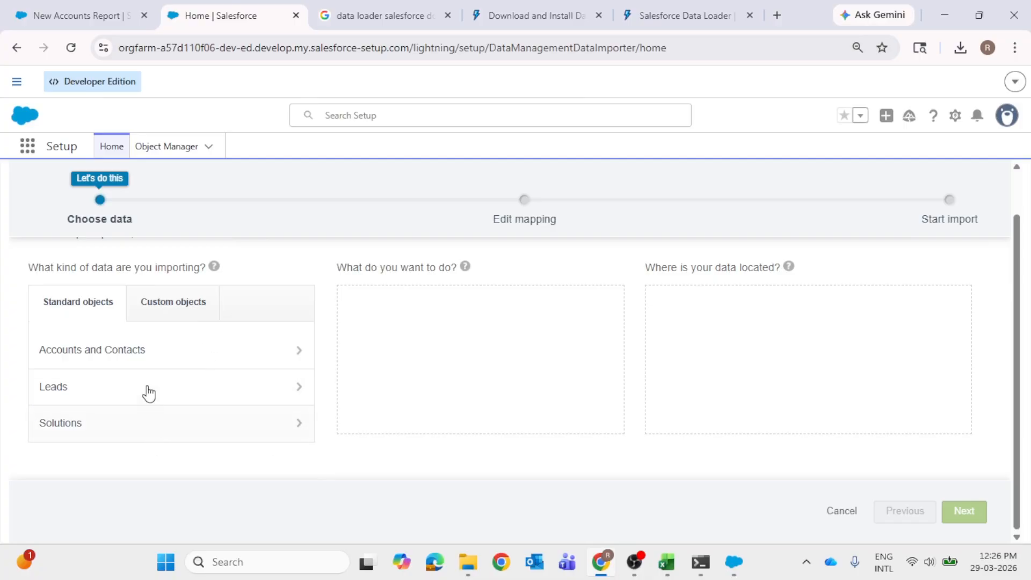
- Leave the New Accounts Report, open the Sales app and show its Opportunities list
left_click(85, 15)
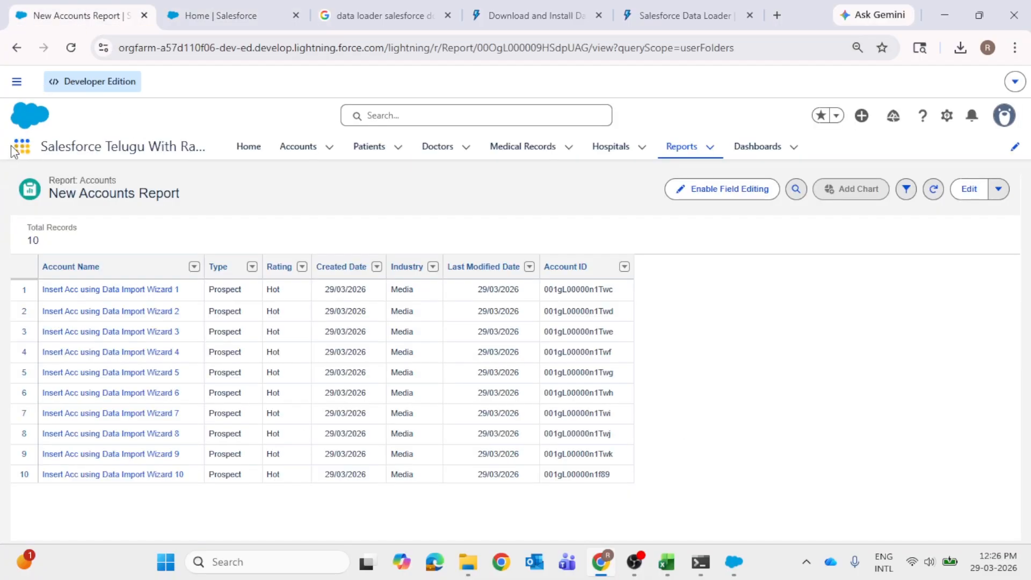
double_click(22, 157)
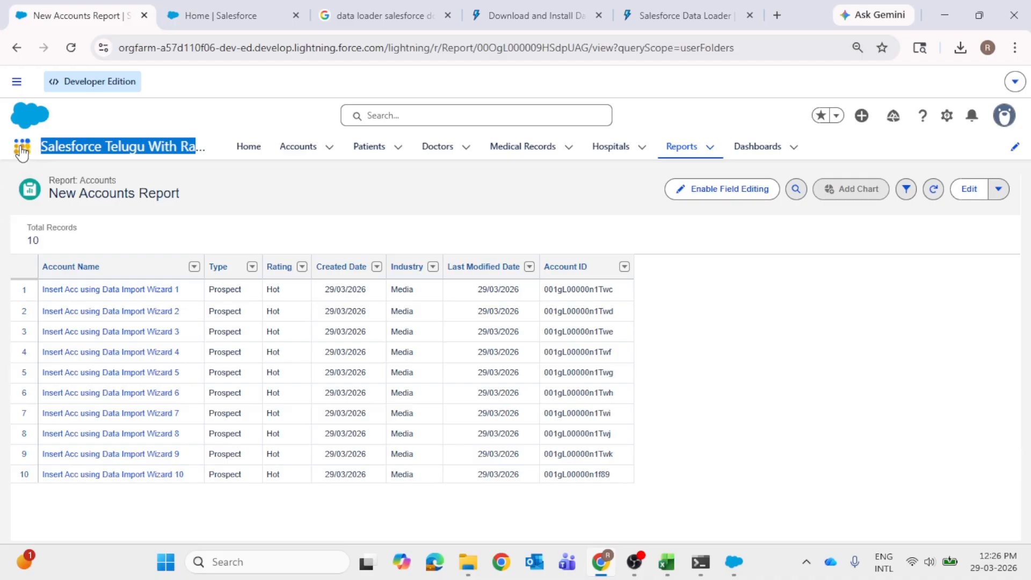
left_click(22, 153)
left_click(21, 153)
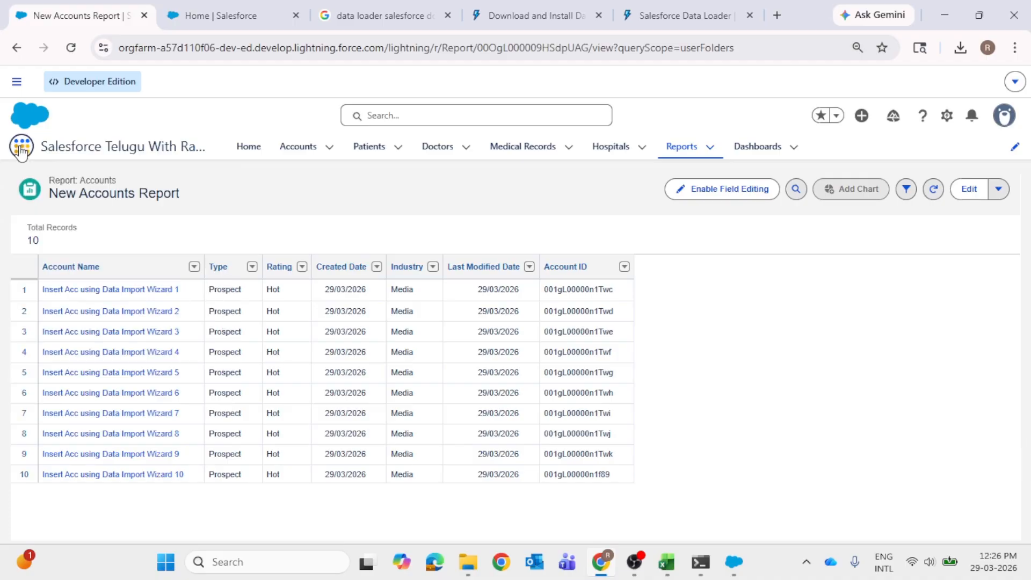
left_click(21, 153)
type("sal")
left_click(83, 324)
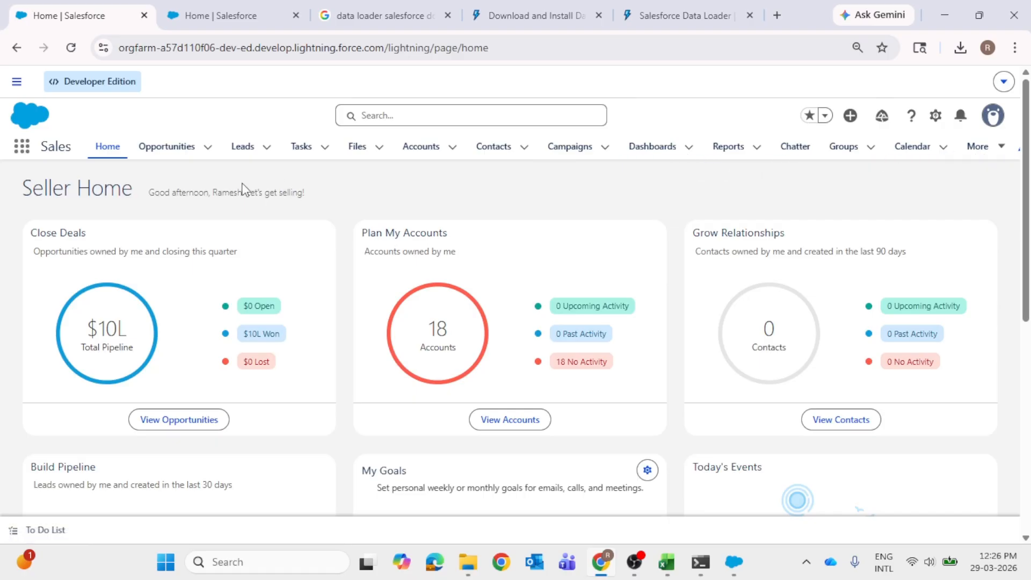
left_click(169, 157)
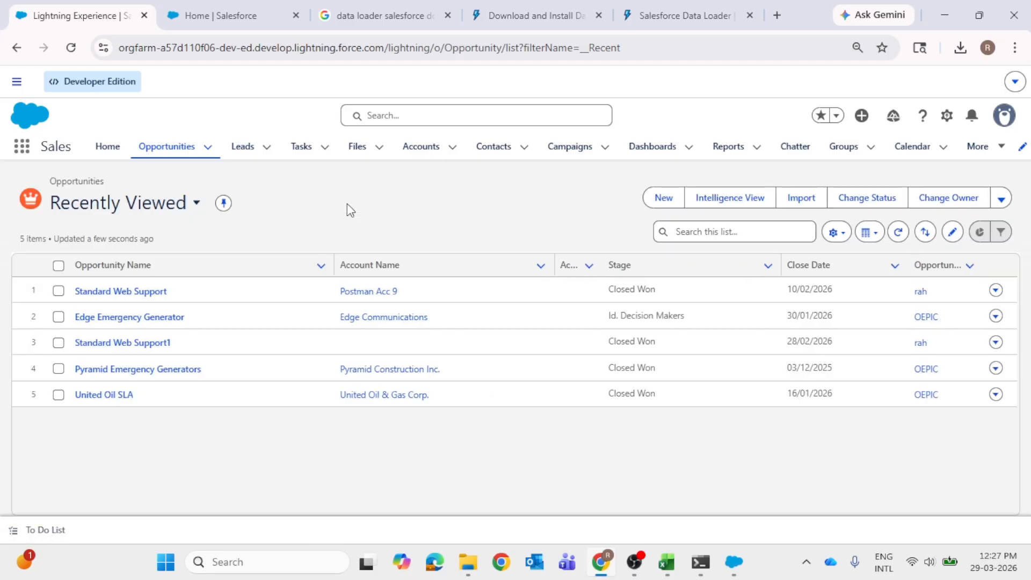
- Compare the Data Import Wizard's standard objects and the Data Loader operations with the Opportunities object, ending on the Opportunities list
left_click(212, 16)
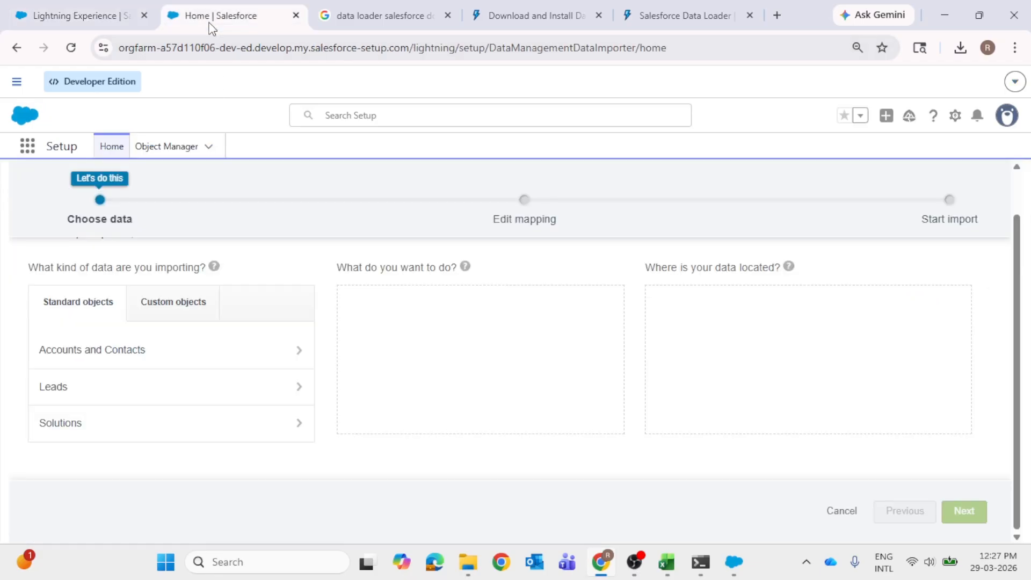
left_click(102, 21)
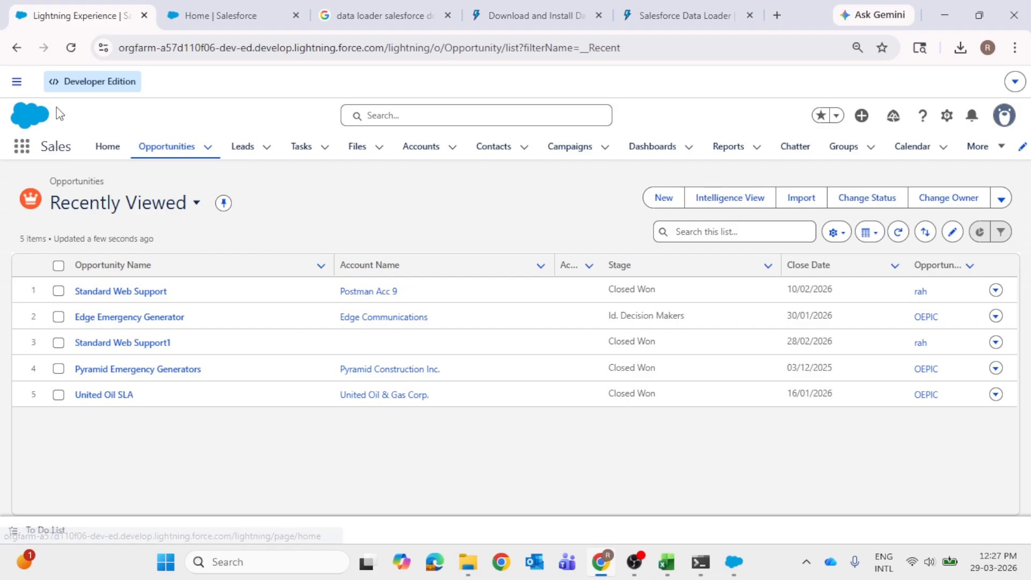
left_click(182, 24)
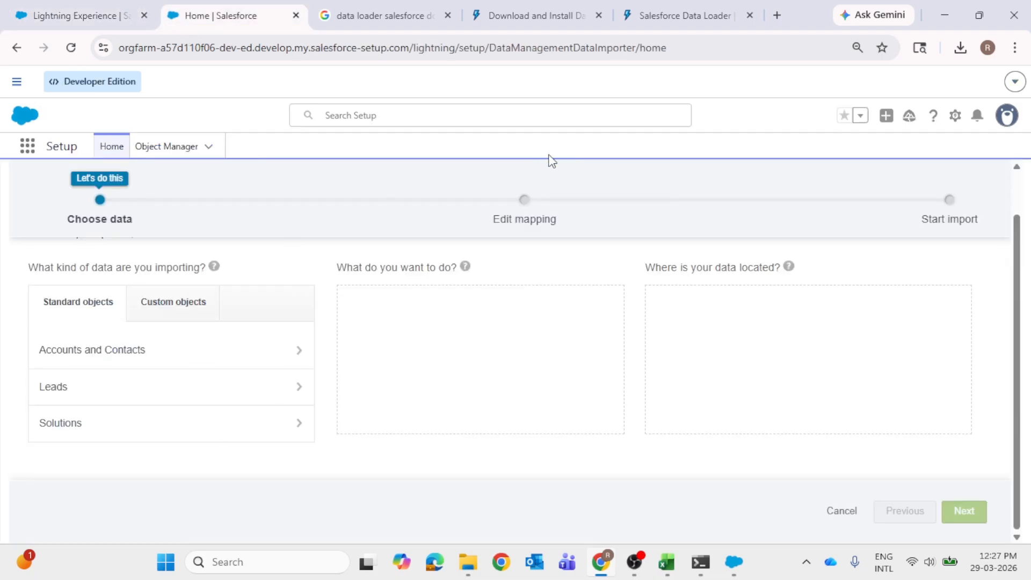
key("alt+Tab")
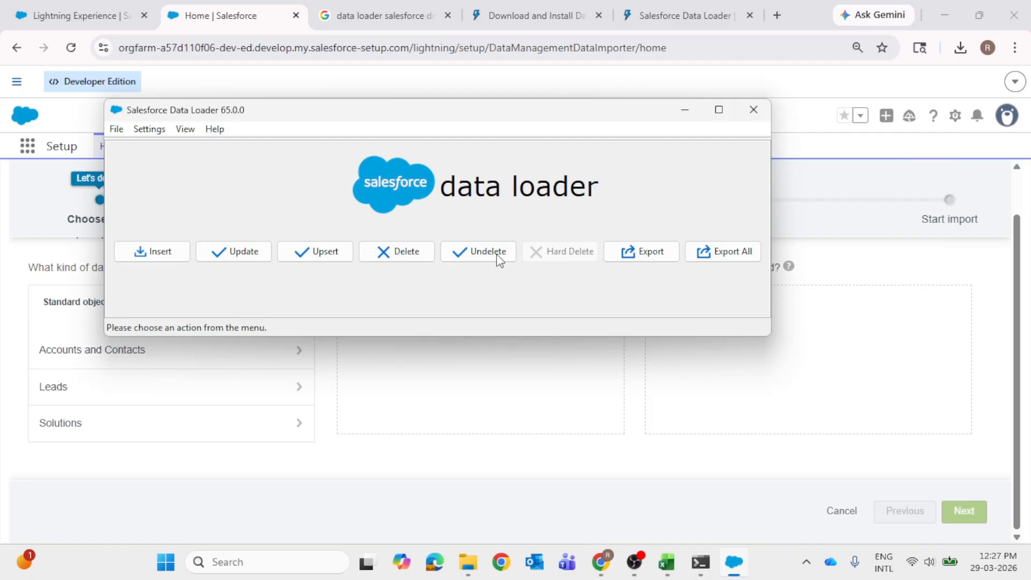
left_click(685, 110)
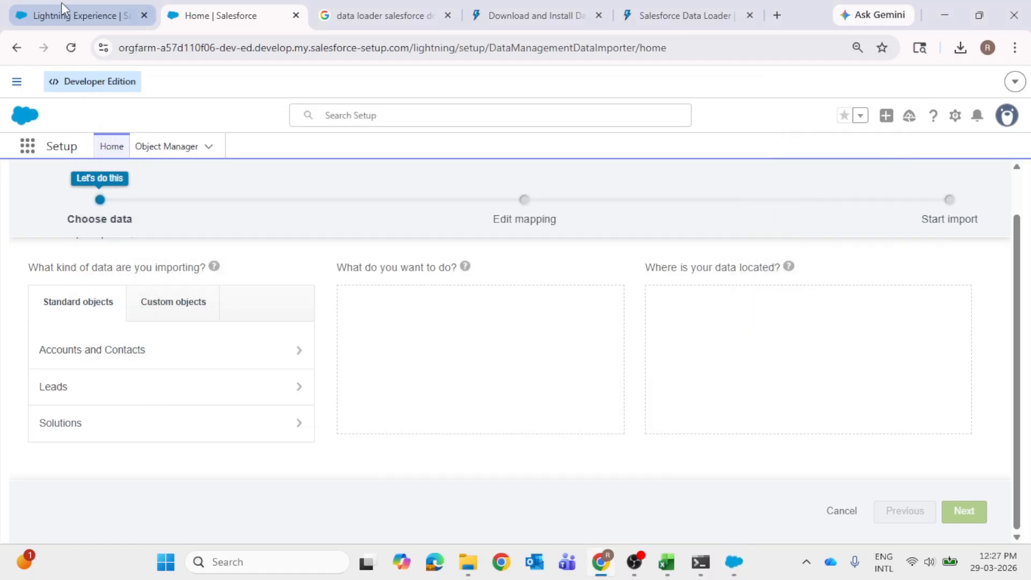
left_click(61, 4)
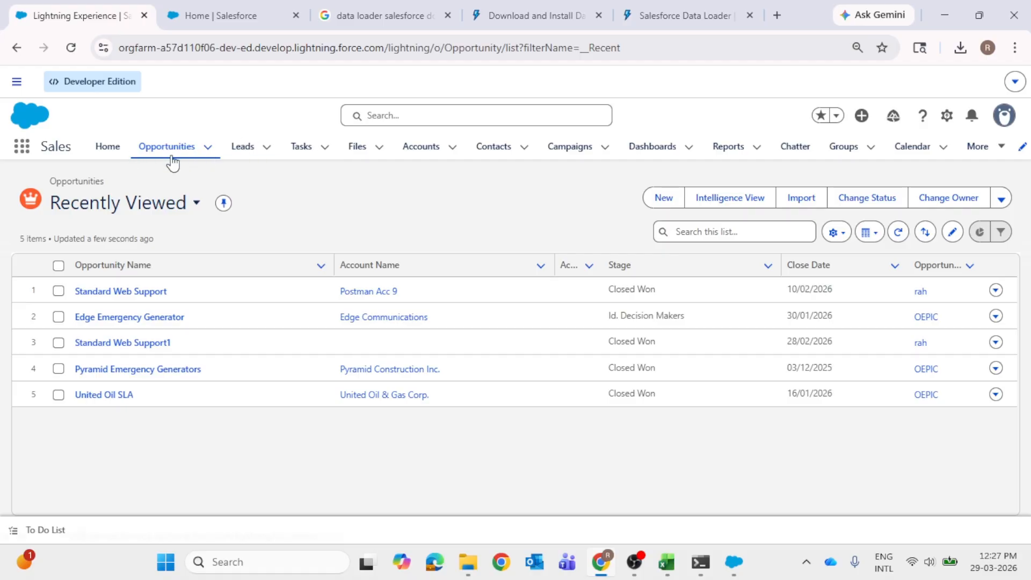
left_click(653, 201)
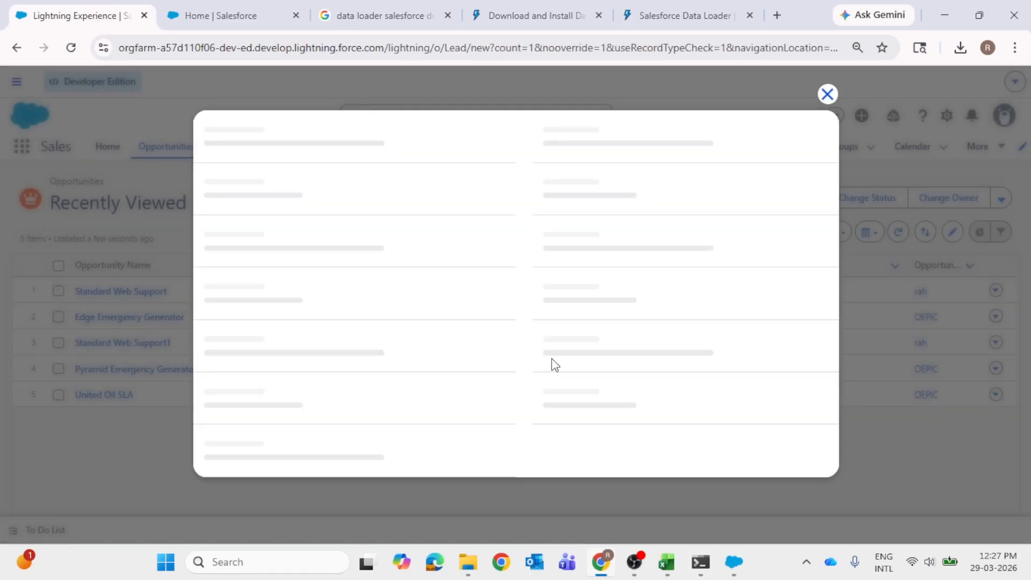
scroll(639, 303, "down", 5)
left_click(782, 472)
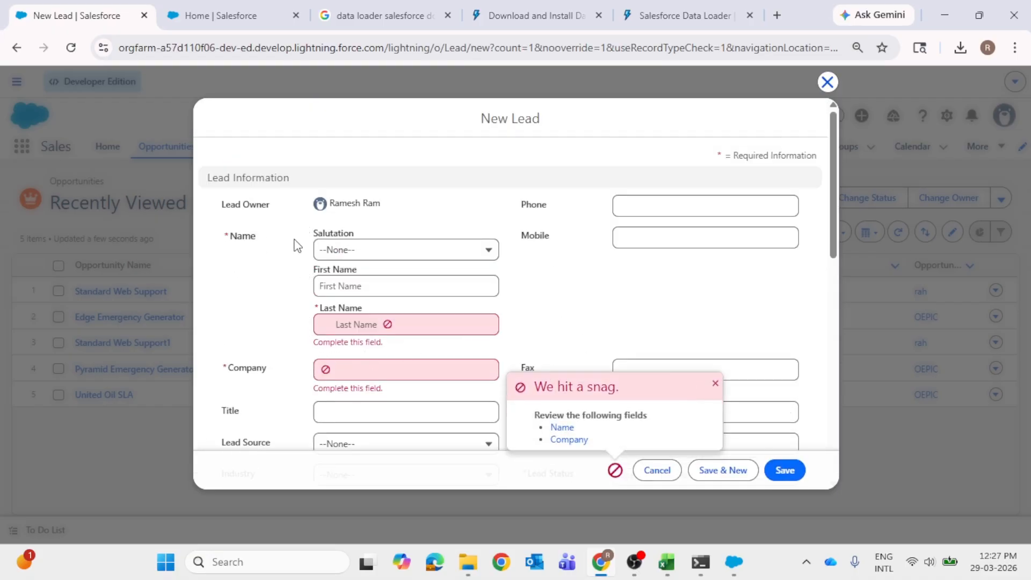
left_click(647, 475)
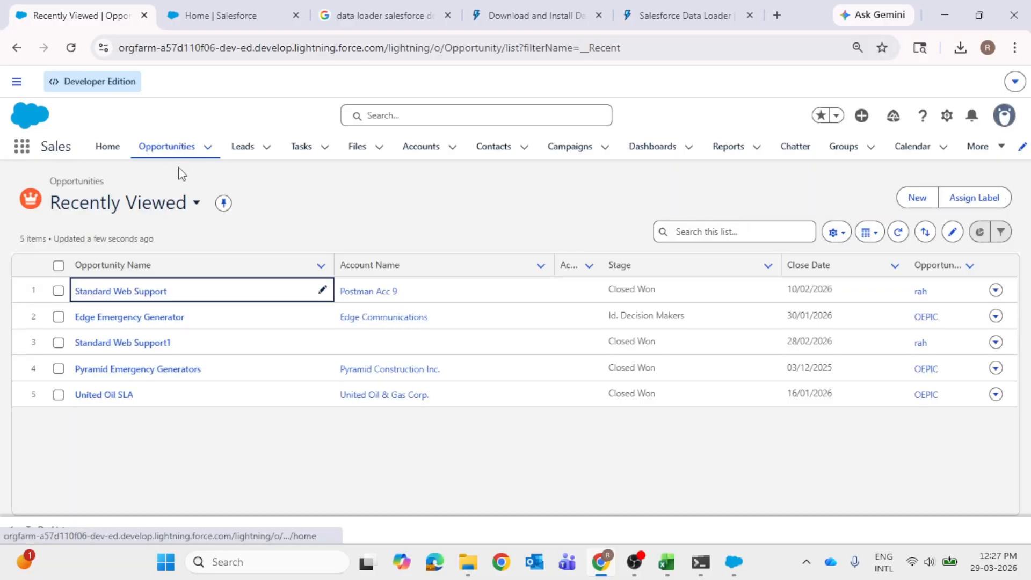
- Try to save a blank new opportunity to check which fields are required
left_click(915, 197)
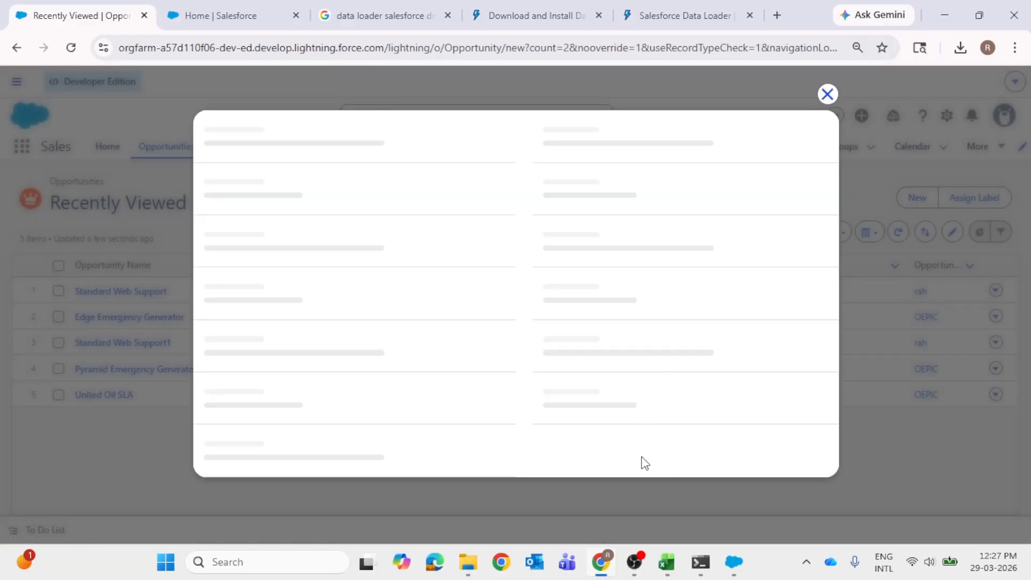
left_click(784, 470)
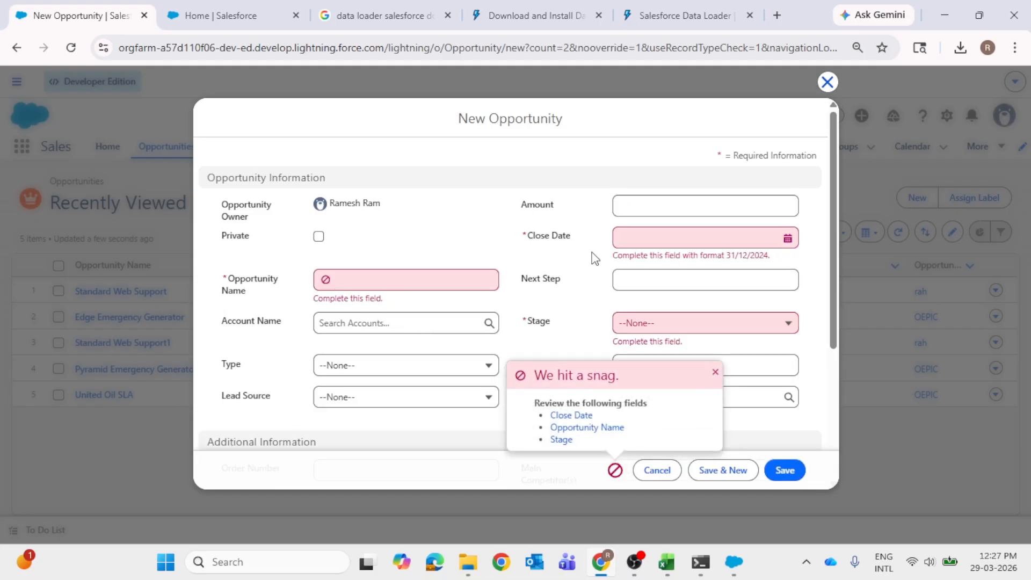
- Switch to Excel and create a new blank workbook
left_click(656, 564)
left_click(191, 406)
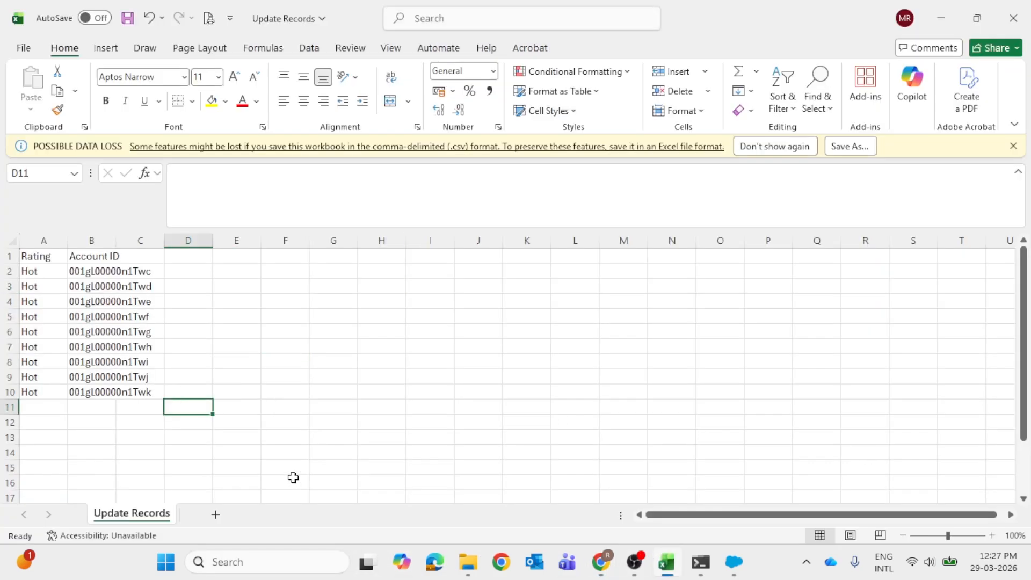
key("ctrl+n")
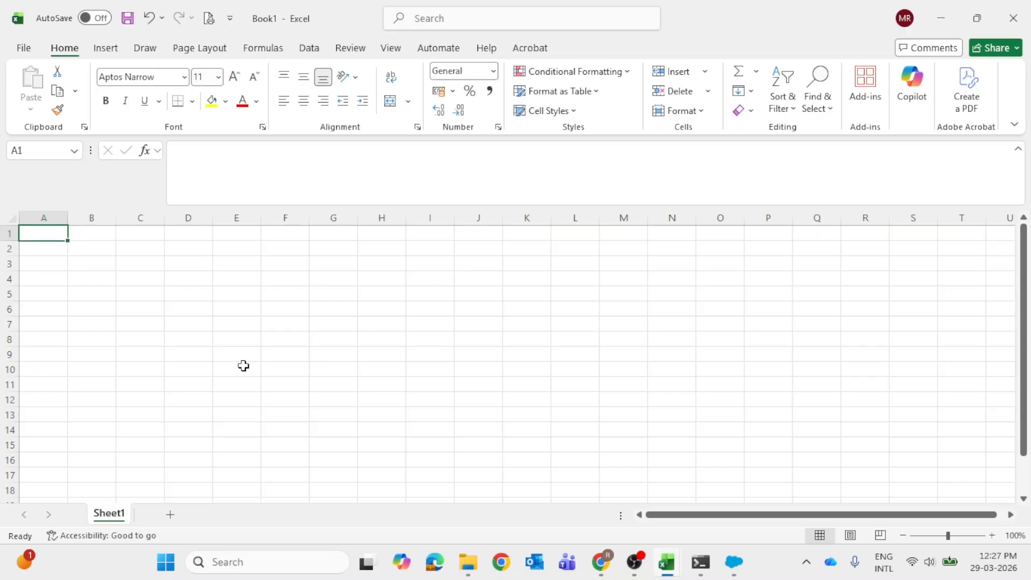
- Enter the header Opportunity Name in A1 and fit column A's width to it
type("O")
key("Caps_Lock")
type("ppo")
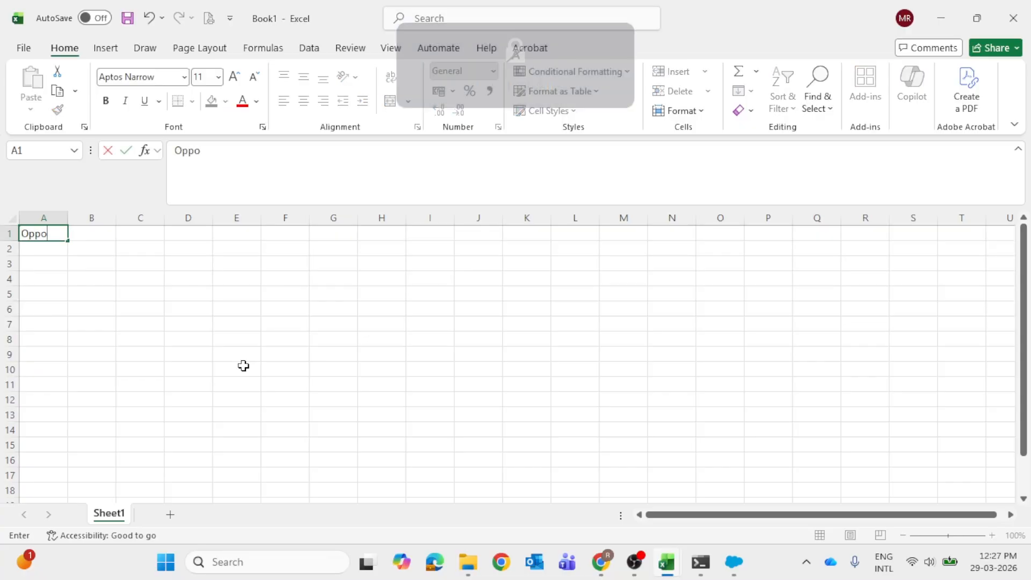
type("rtunity")
key("Caps_Lock")
type("n")
key("BackSpace")
key("Caps_Lock")
type("Name")
key("Tab")
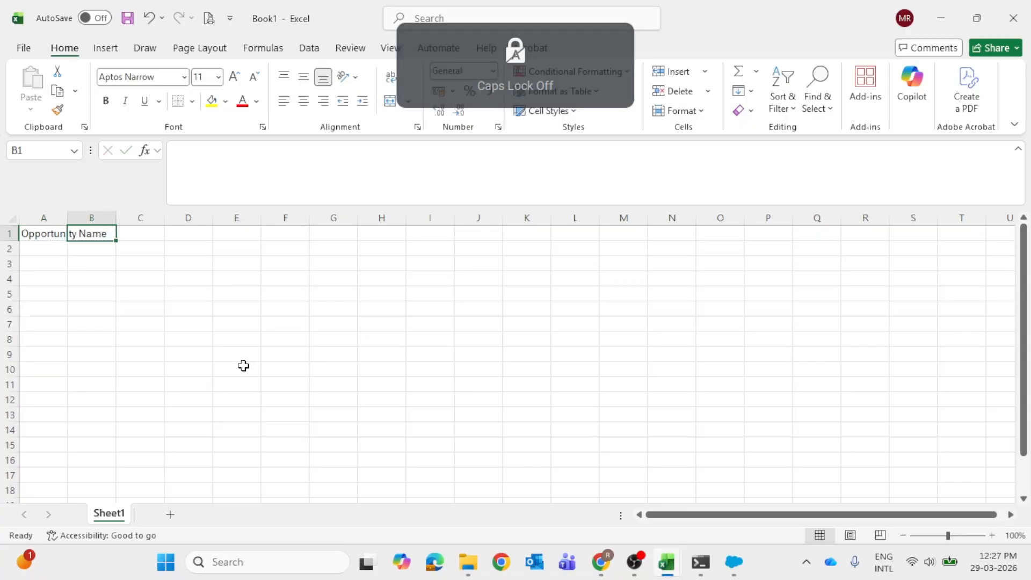
double_click(67, 217)
- Enter the header StageName in B1 and fit column B's width to it
key("Caps_Lock")
key("Caps_Lock")
key("Caps_Lock")
type("S")
key("Caps_Lock")
type("tage")
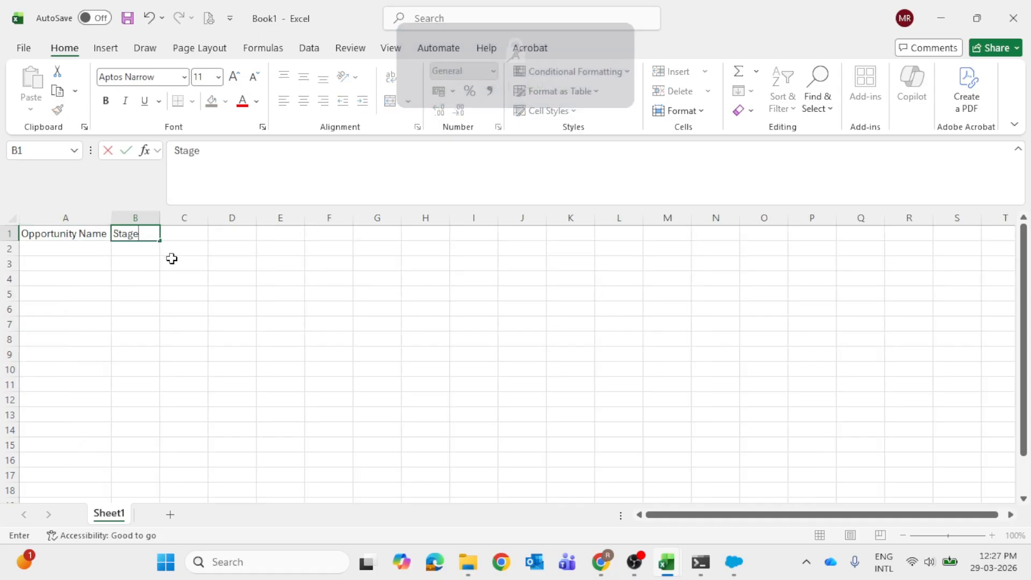
type("naName")
key("Caps_Lock")
key("Tab")
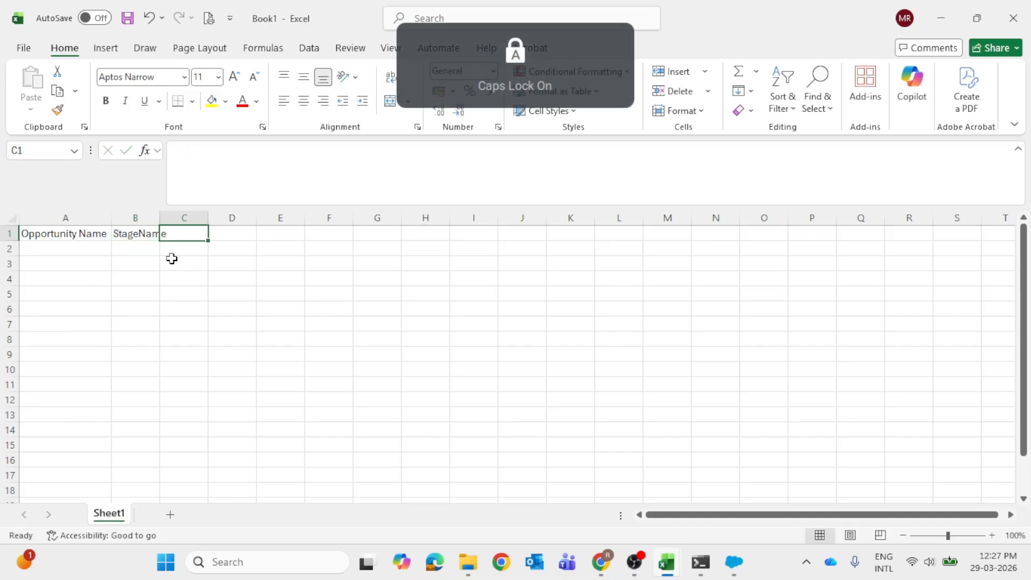
double_click(161, 218)
key("alt+Tab")
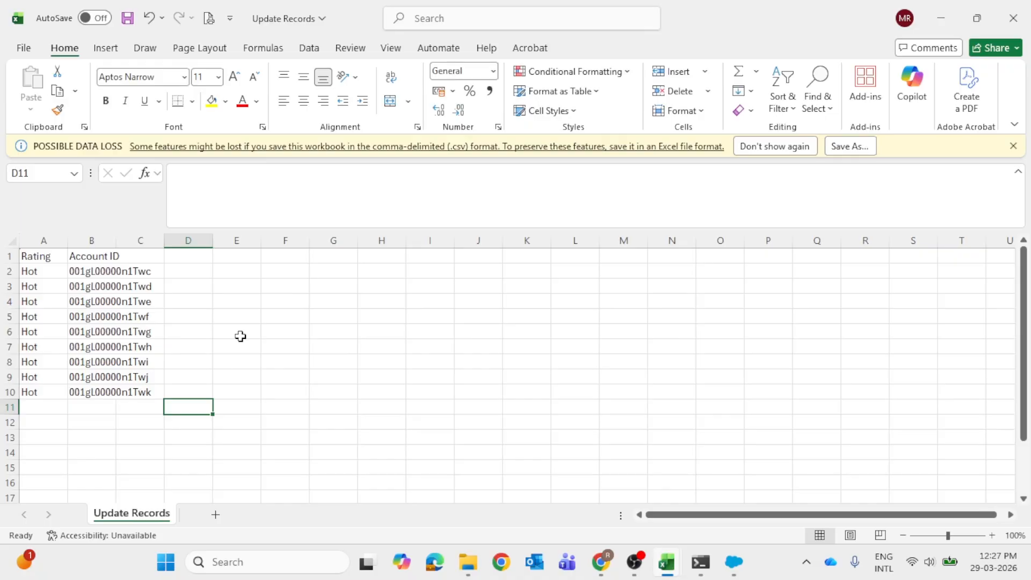
key("alt+Tab")
key("alt+Tab")
key("alt+Tab")
key("Tab")
key("alt+Tab")
key("alt+Tab")
- Enter the header Close Date in C1
key("Caps_Lock")
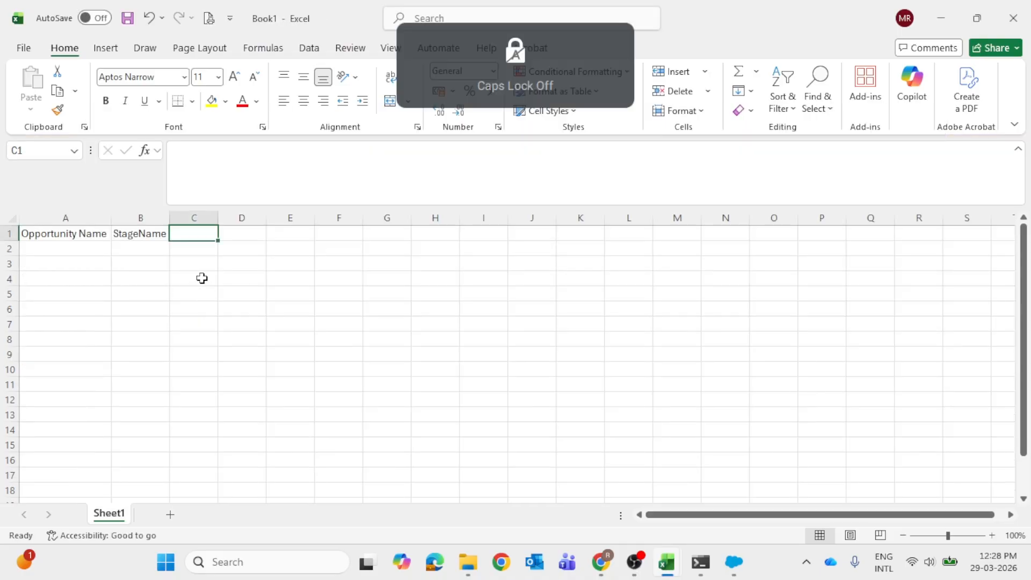
type("c")
key("BackSpace")
key("Caps_Lock")
type("C")
key("Caps_Lock")
type("lose")
key("Caps_Lock")
type("D")
key("Caps_Lock")
type("ate")
key("Tab")
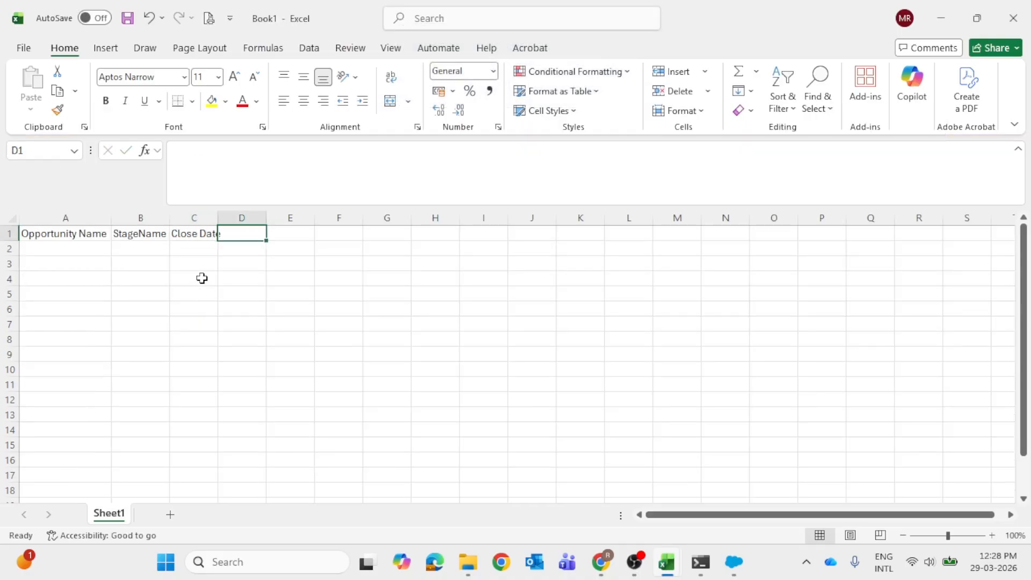
- Enter Insert Opp 1 as the first opportunity name in A2
left_click(98, 248)
key("Caps_Lock")
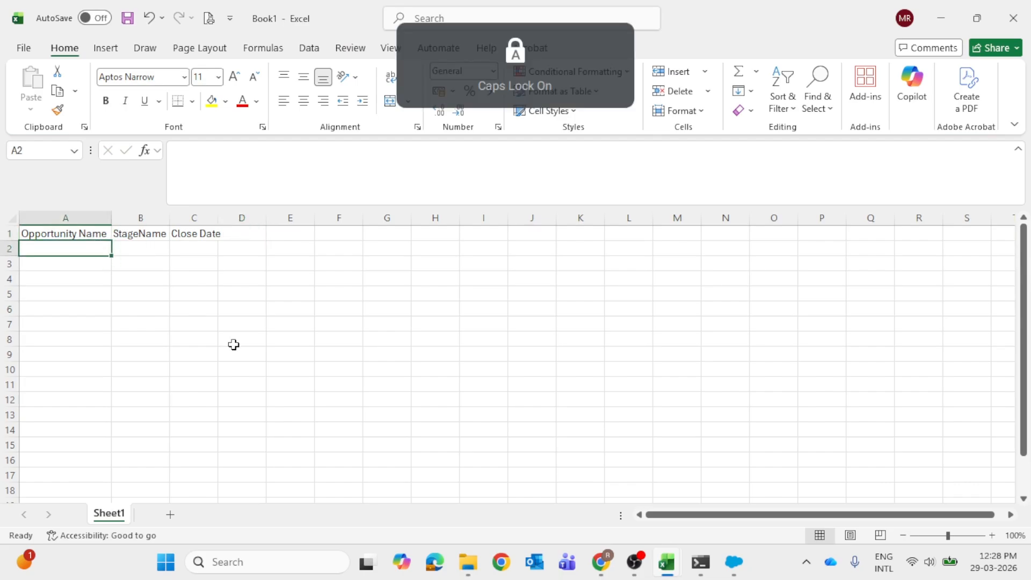
type("I")
key("Caps_Lock")
type("nsert")
key("Caps_Lock")
type("O")
key("Caps_Lock")
type("pp 1")
key("Tab")
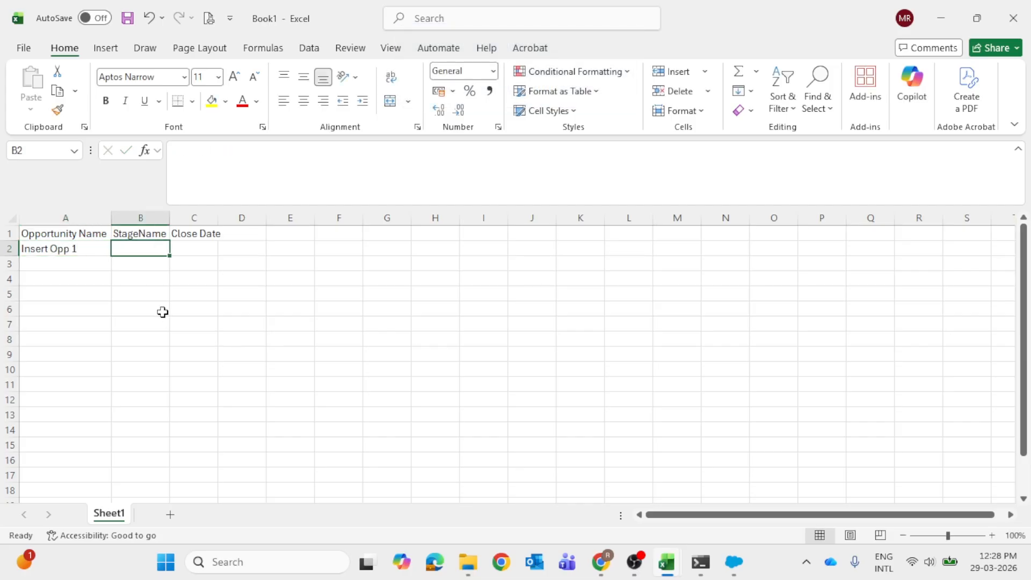
- Give the first opportunity the stage Prospecting in B2 and the close date 31-12-2026 in C2
key("Caps_Lock")
type("P")
key("Caps_Lock")
type("rop")
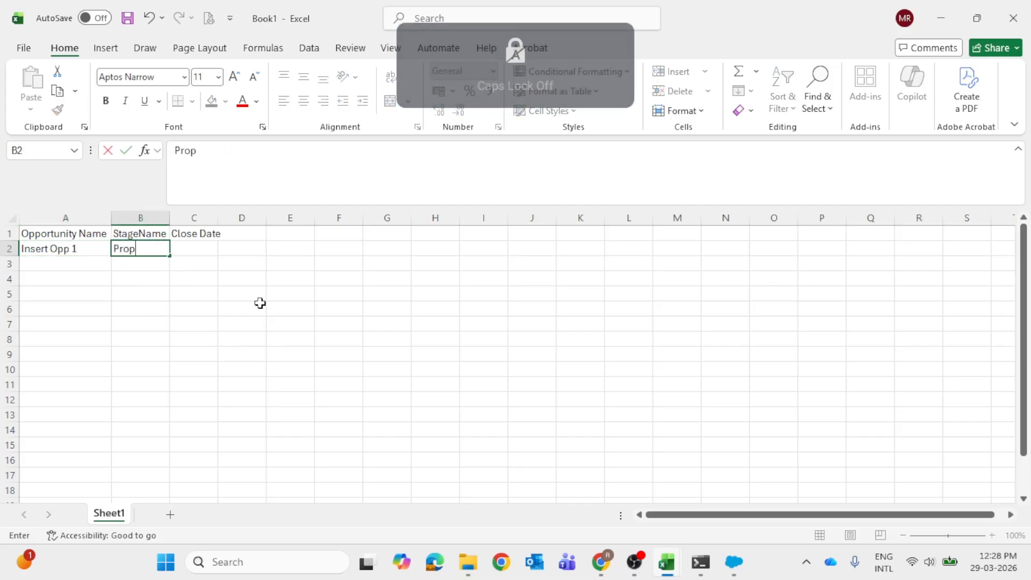
key("BackSpace")
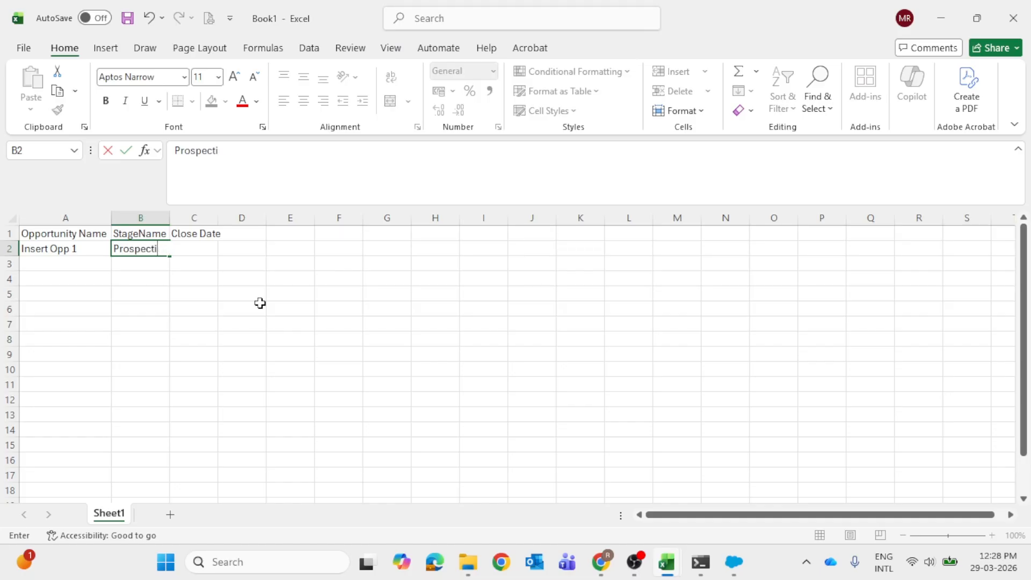
key("Tab")
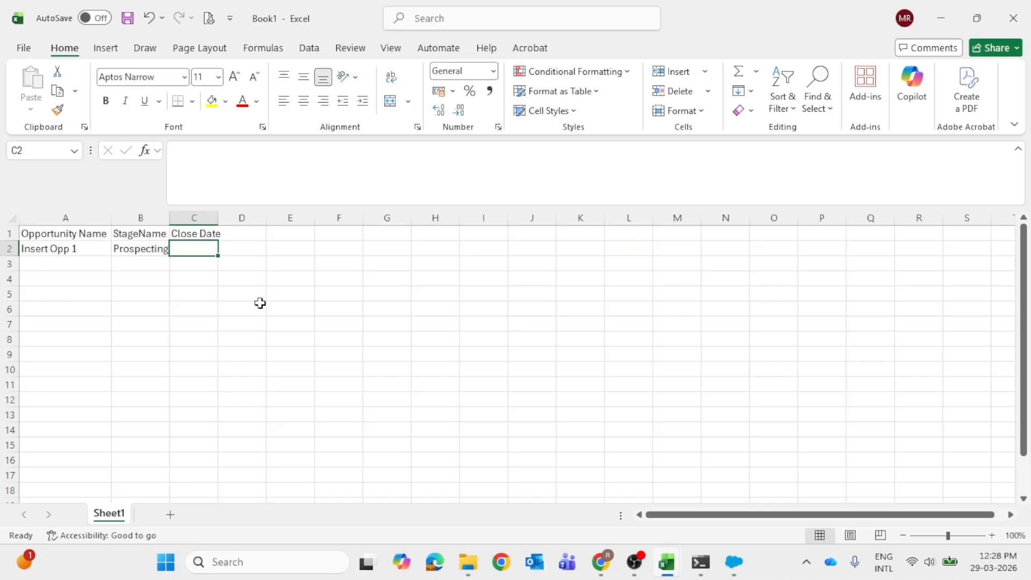
type("31-12-")
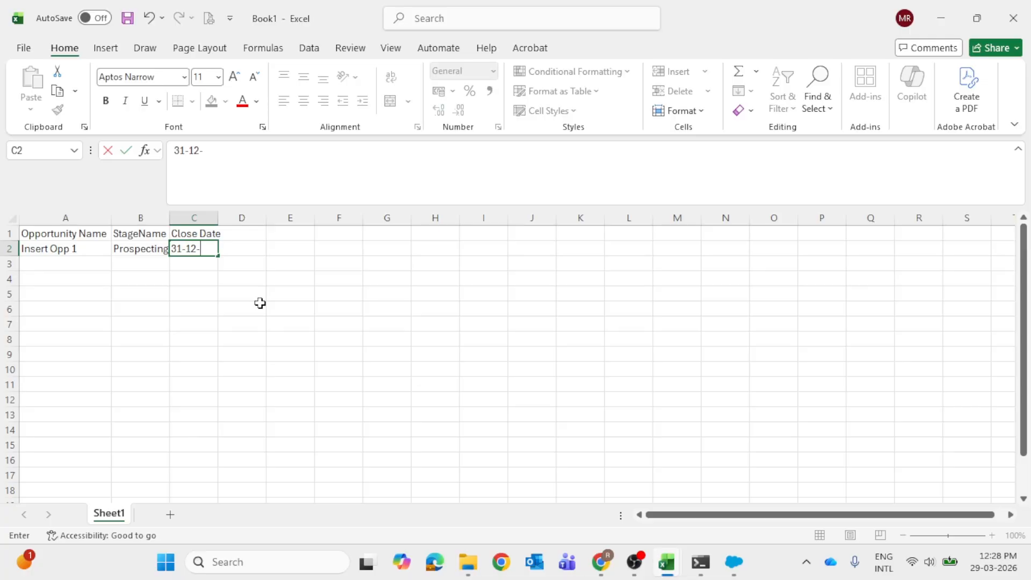
type("2026")
key("Tab")
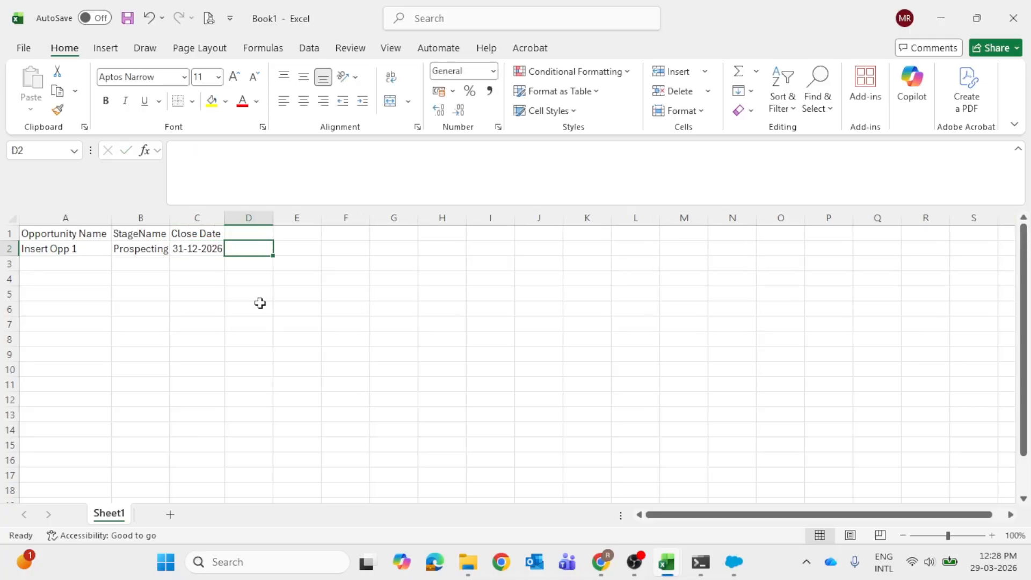
- Fill the opportunity name and stage from row 2 down to row 11, numbering the names up to Insert Opp 10
left_click(207, 278)
left_click_drag(79, 254, 210, 247)
left_click(108, 263)
left_click_drag(84, 253, 161, 387)
- Fill the close date from C2 down to C11 as consecutive days, ending at 09-01-2027
left_click(200, 340)
left_click(204, 253)
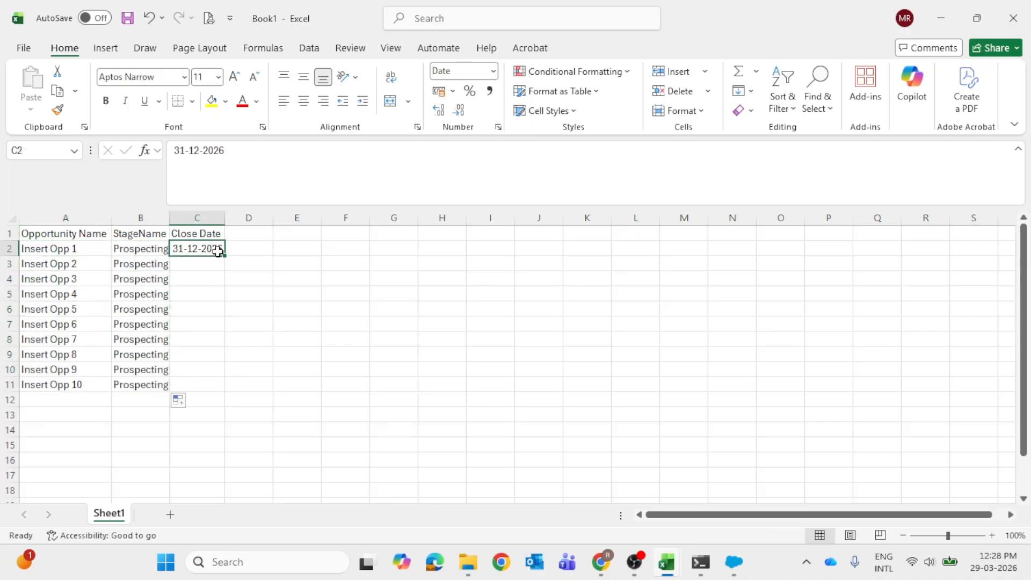
left_click_drag(227, 256, 212, 387)
left_click(337, 334)
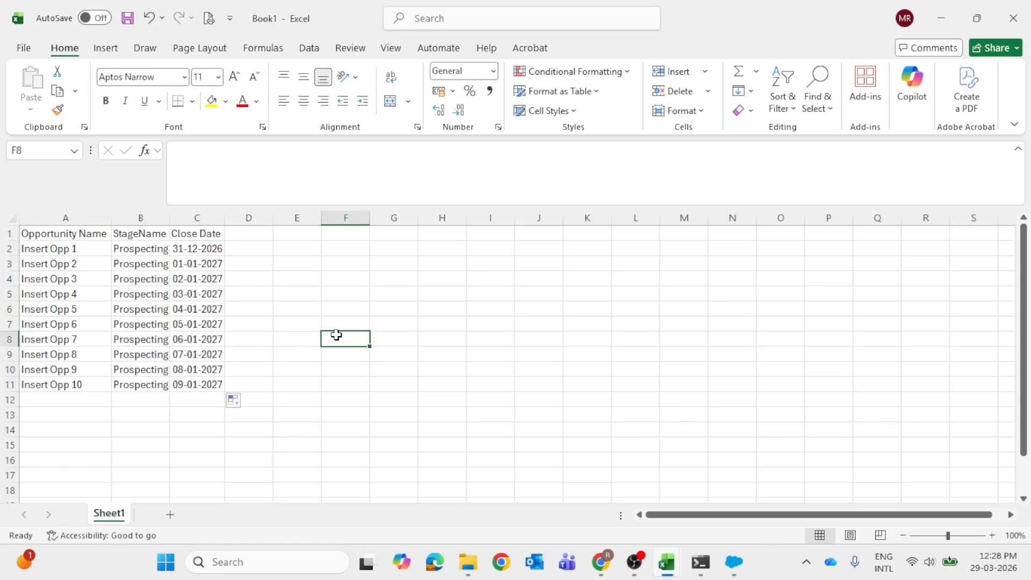
- Start saving the workbook under the name Insert Opp Using Data loader and bring up the full save options
key("ctrl+s")
key("Caps_Lock")
type("I")
key("Caps_Lock")
type("nsert")
key("Caps_Lock")
type("O")
key("Caps_Lock")
type("pp")
key("Caps_Lock")
type("U")
key("Caps_Lock")
type("sing")
key("Caps_Lock")
type("D")
key("Caps_Lock")
type("ata loader")
left_click(417, 364)
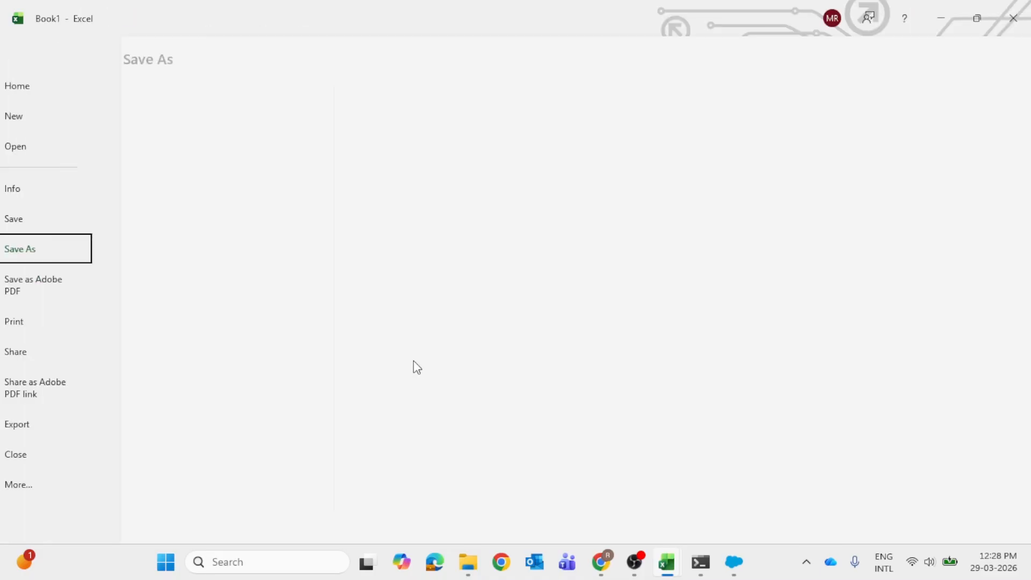
- Save the workbook as an Excel Workbook in the Desktop folder
scroll(265, 430, "down", 3)
left_click(226, 506)
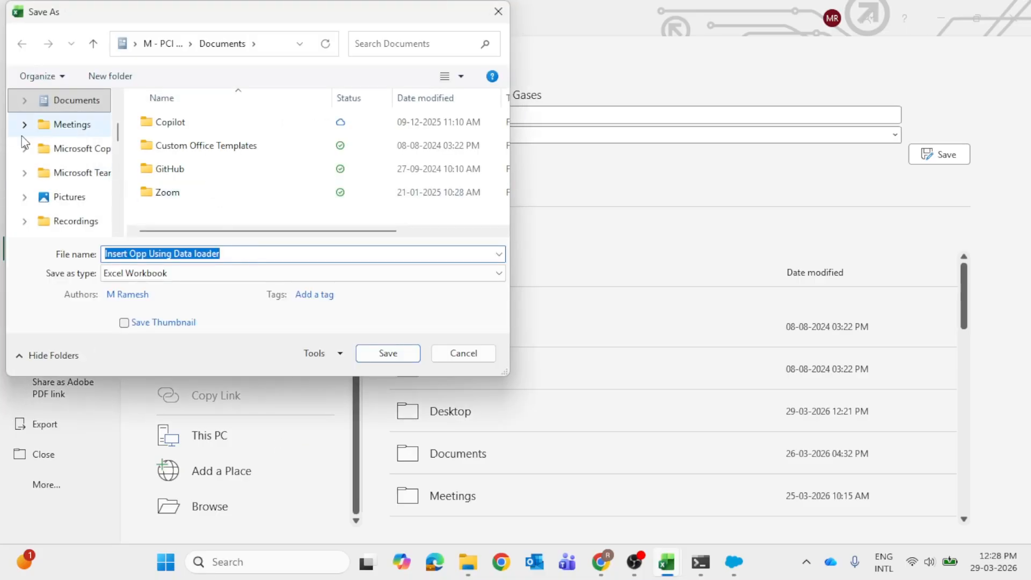
scroll(24, 142, "down", 2)
left_click(68, 178)
scroll(210, 192, "down", 1)
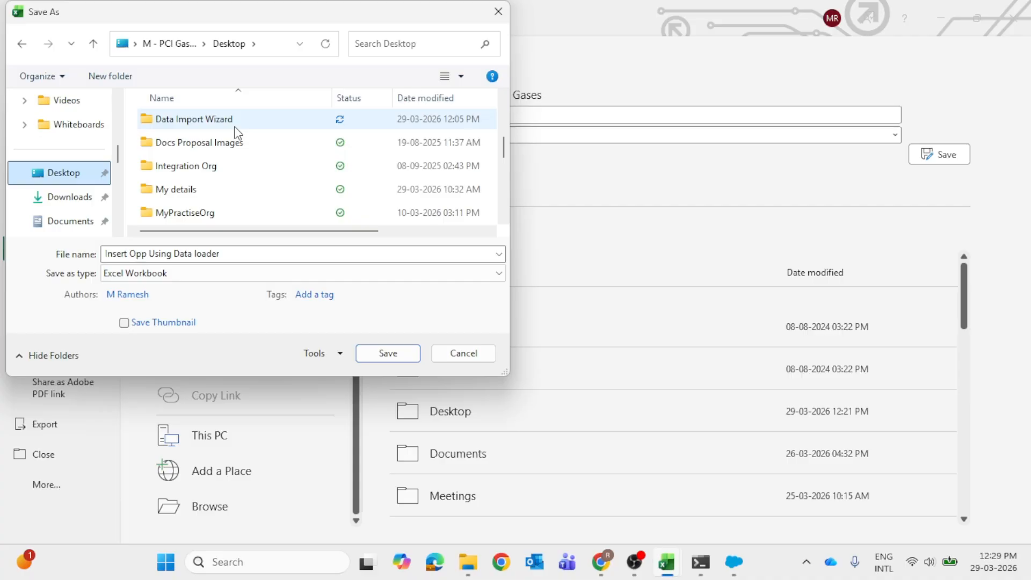
scroll(237, 137, "up", 1)
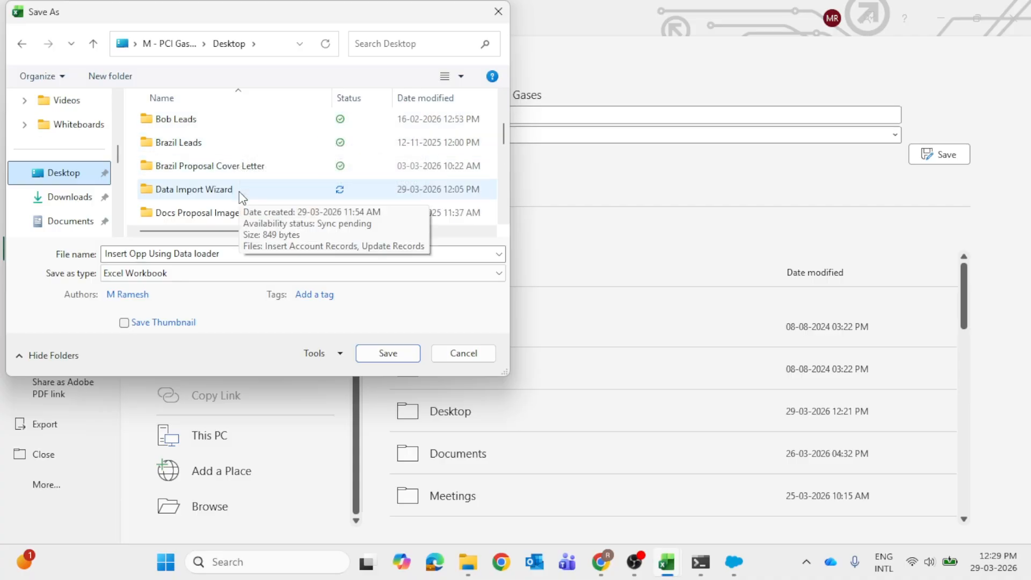
left_click(396, 351)
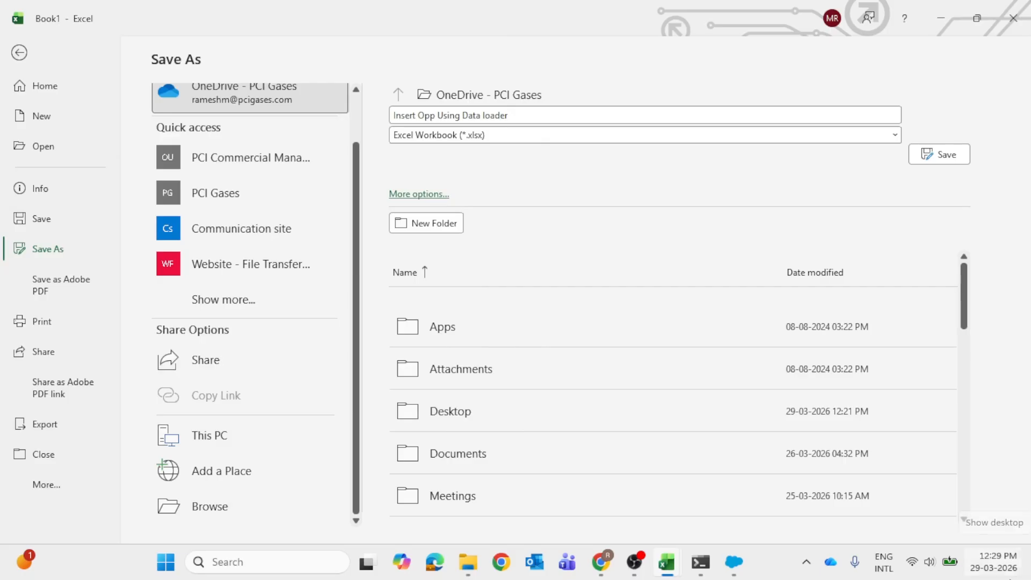
- Create a new folder named Data Loader on the desktop and refresh the desktop
key("super+d")
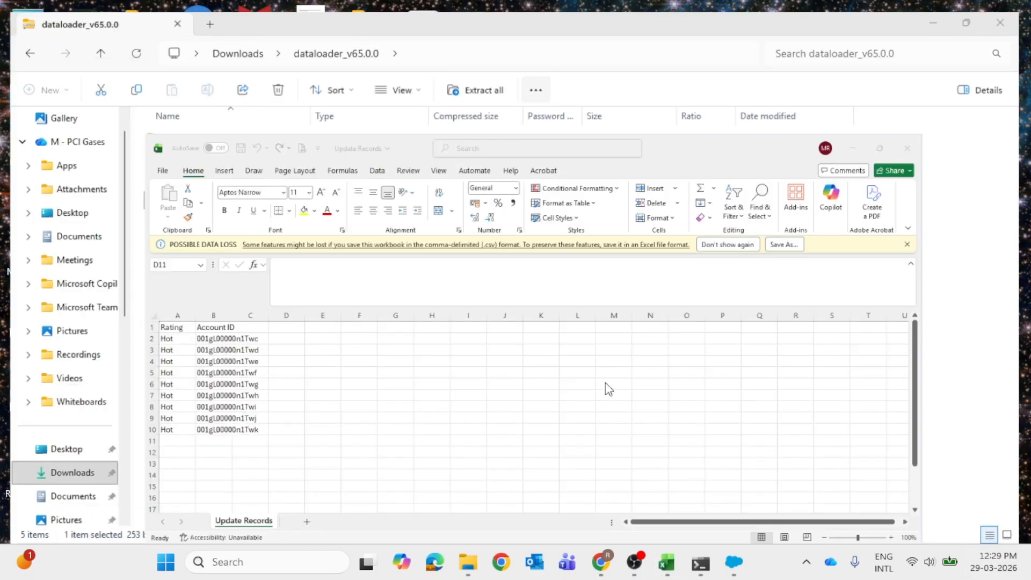
right_click(665, 314)
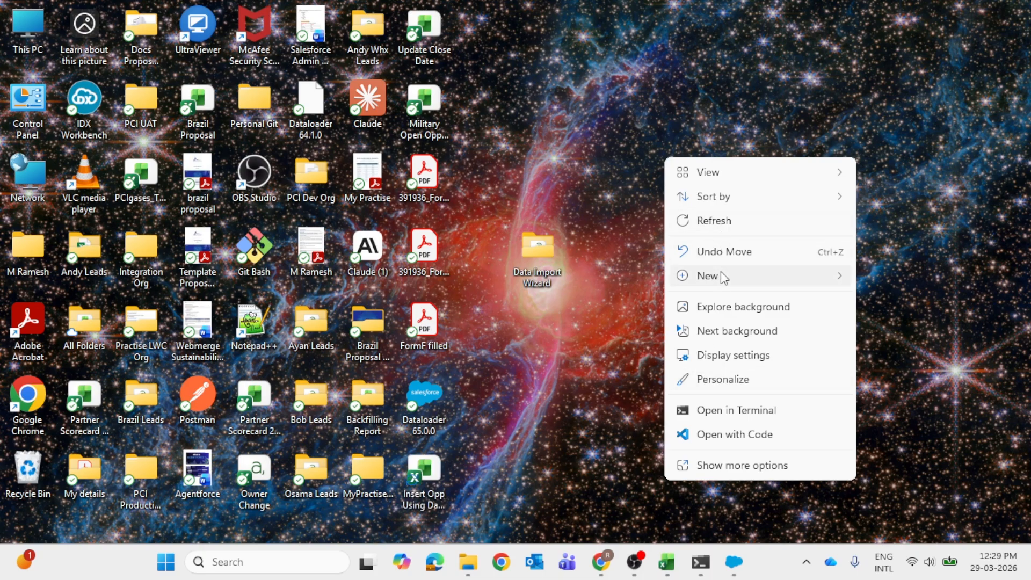
mouse_move(721, 272)
left_click(576, 291)
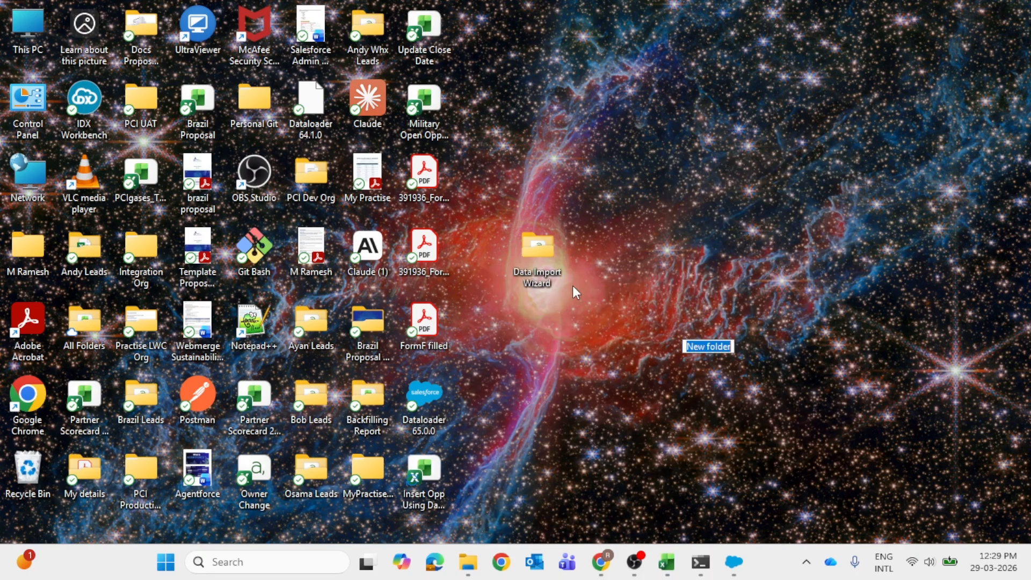
key("Caps_Lock")
type("FD")
key("Caps_Lock")
key("BackSpace")
key("BackSpace")
key("Caps_Lock")
type("D")
key("Caps_Lock")
type("ata")
key("Caps_Lock")
type("L")
key("Caps_Lock")
type("oader")
key("Return")
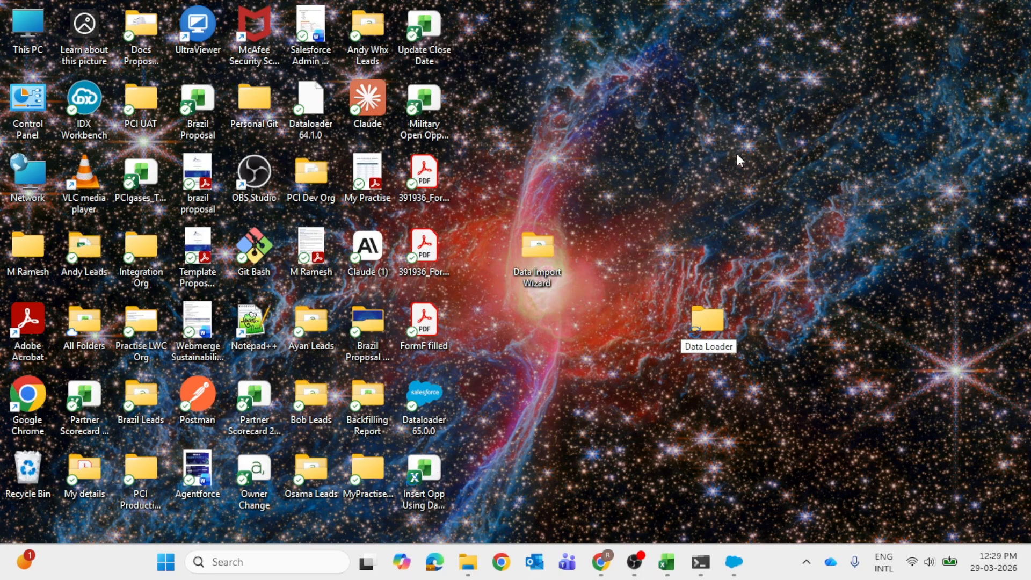
right_click(720, 125)
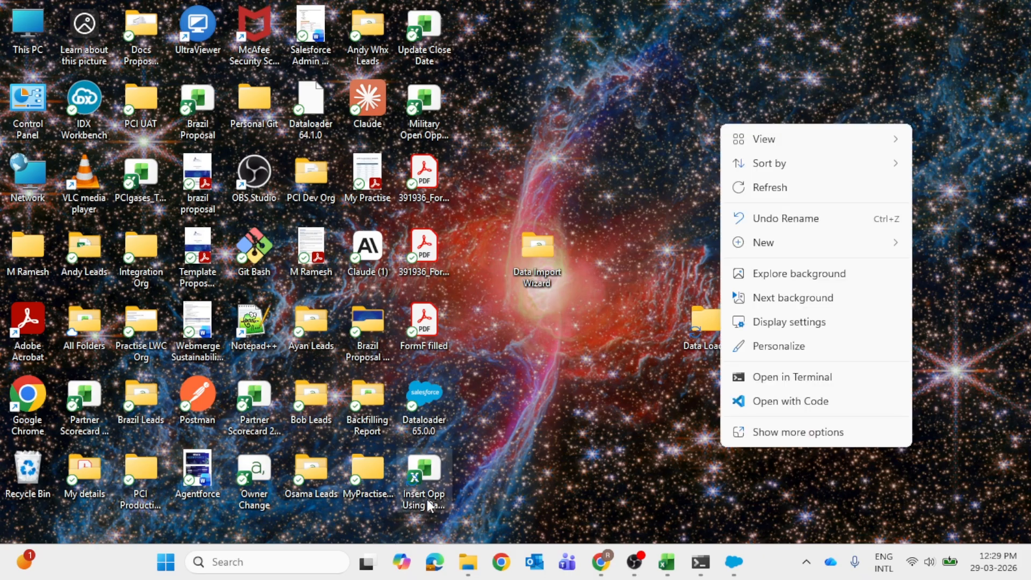
left_click(776, 189)
- Move the Insert Opp Using Data loader file into the Data Loader folder, closing it in Excel first, and check the folder's contents
left_click_drag(693, 353, 708, 325)
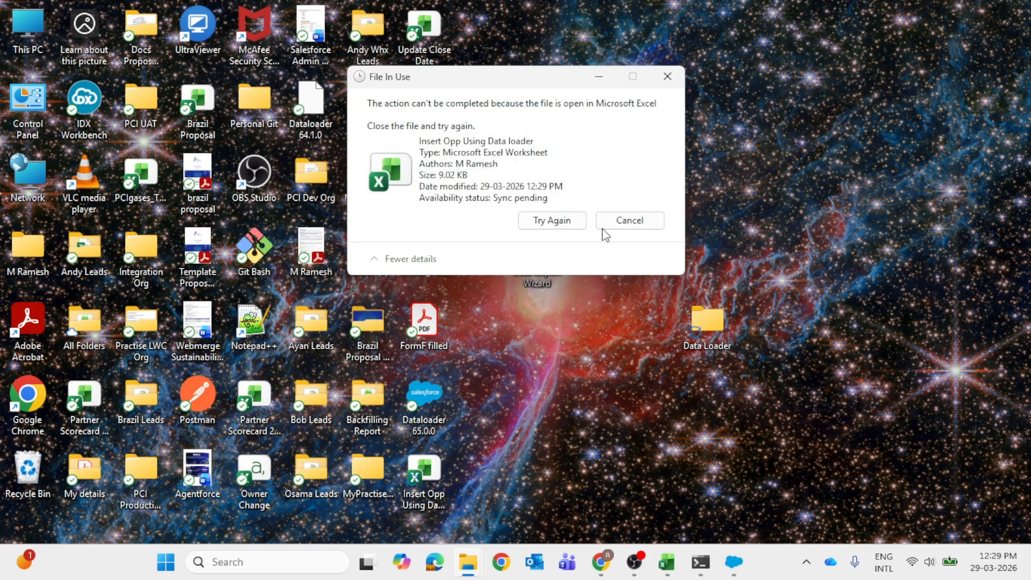
mouse_move(667, 562)
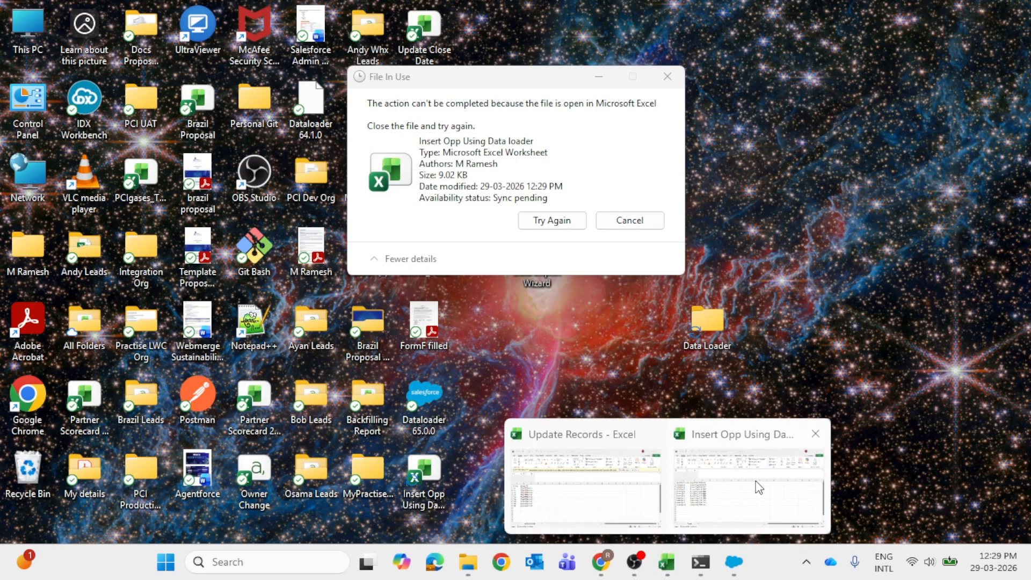
left_click(759, 487)
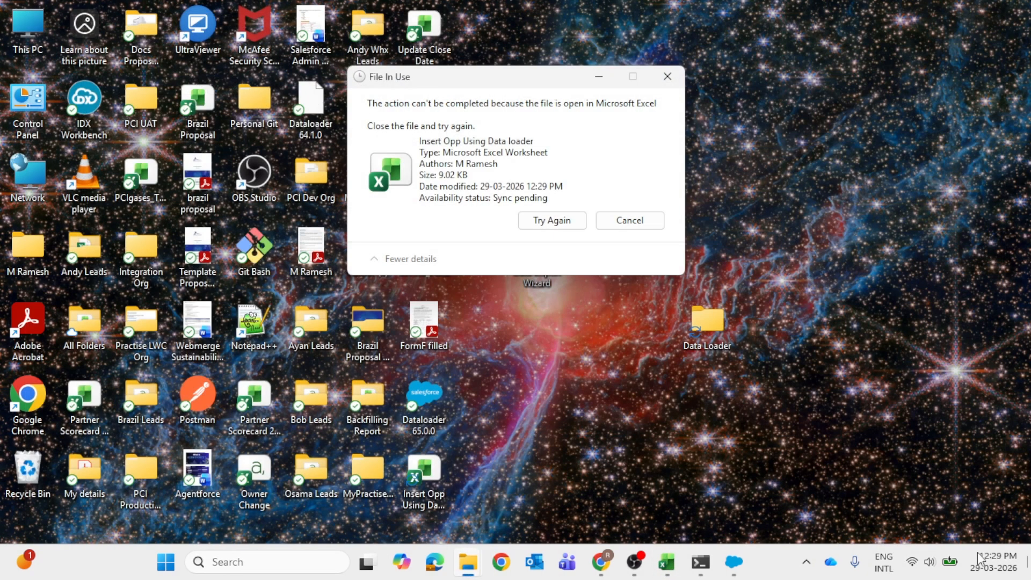
left_click(568, 224)
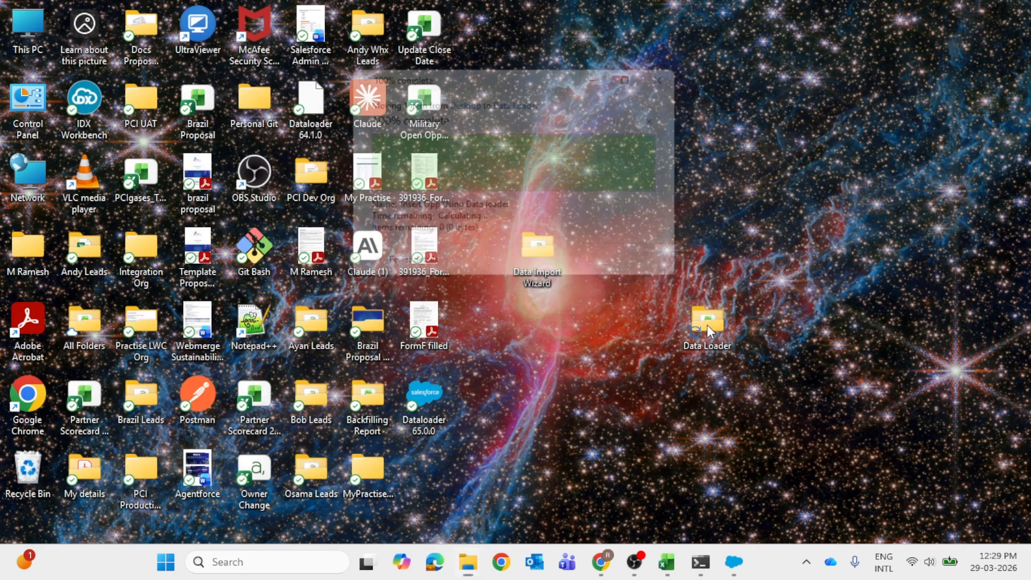
double_click(708, 326)
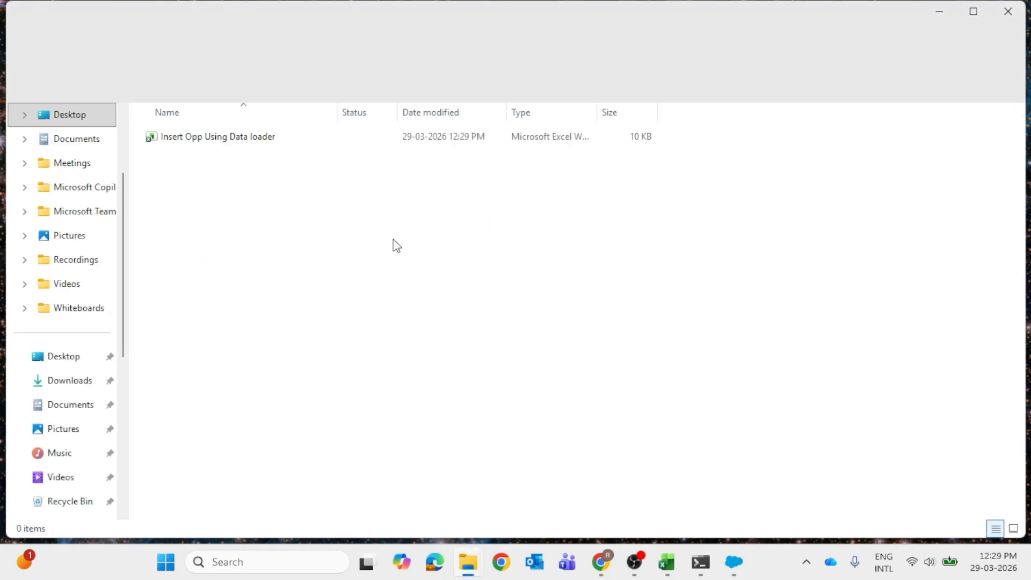
left_click(1015, 10)
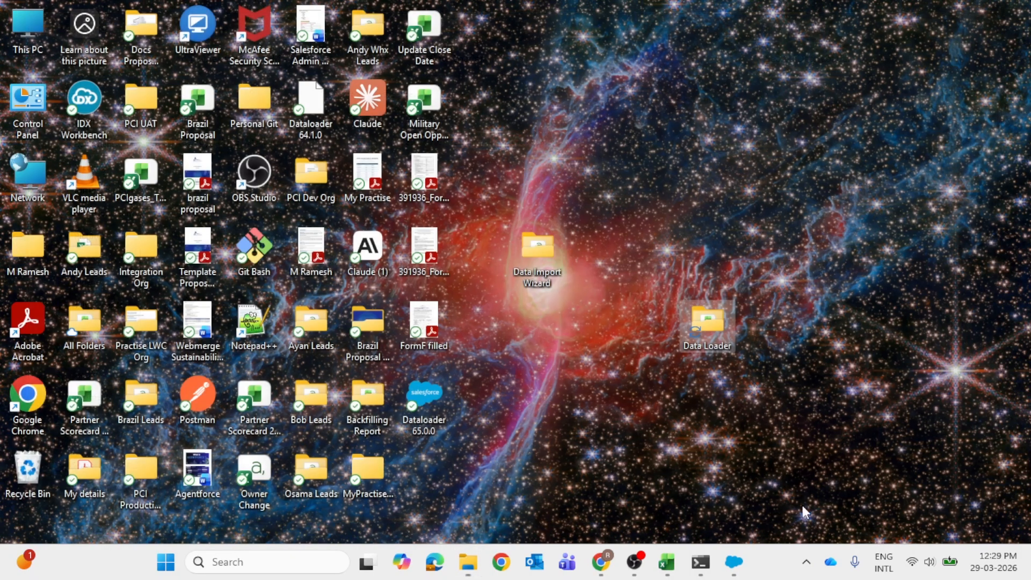
- Switch to Salesforce Data Loader, start an Insert operation and log in through OAuth with the Production environment
left_click(735, 562)
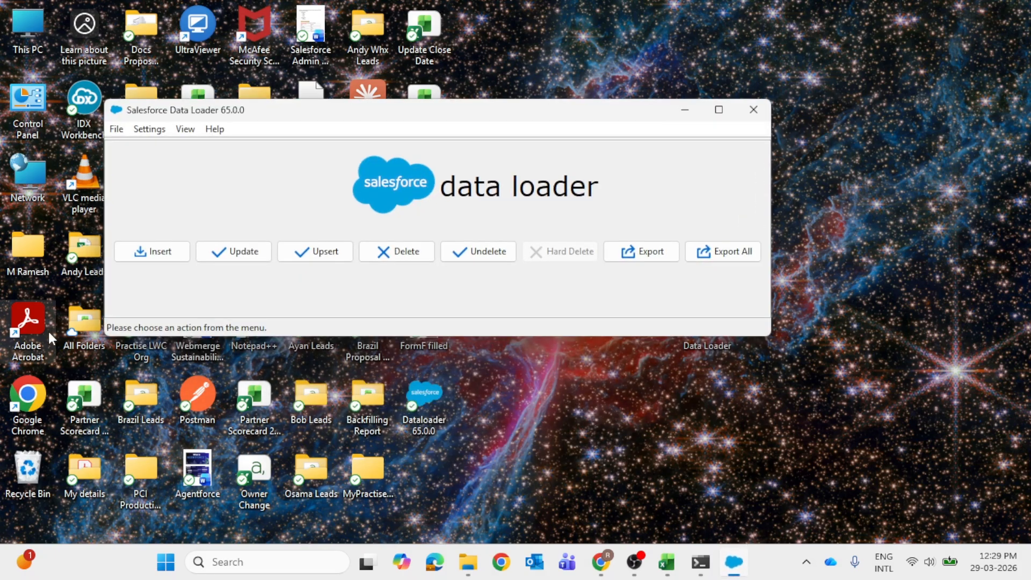
left_click(156, 260)
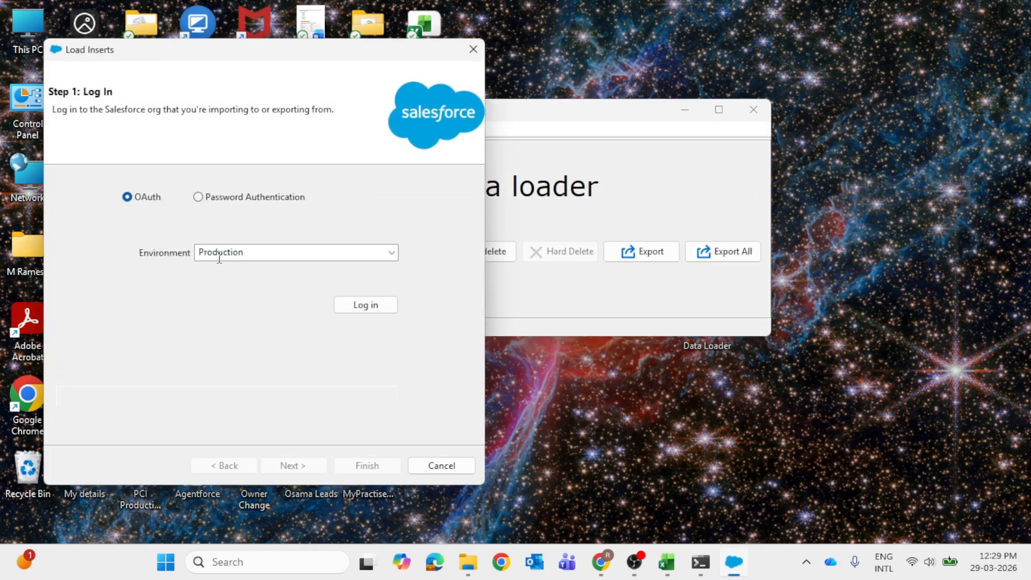
left_click(286, 248)
left_click(383, 254)
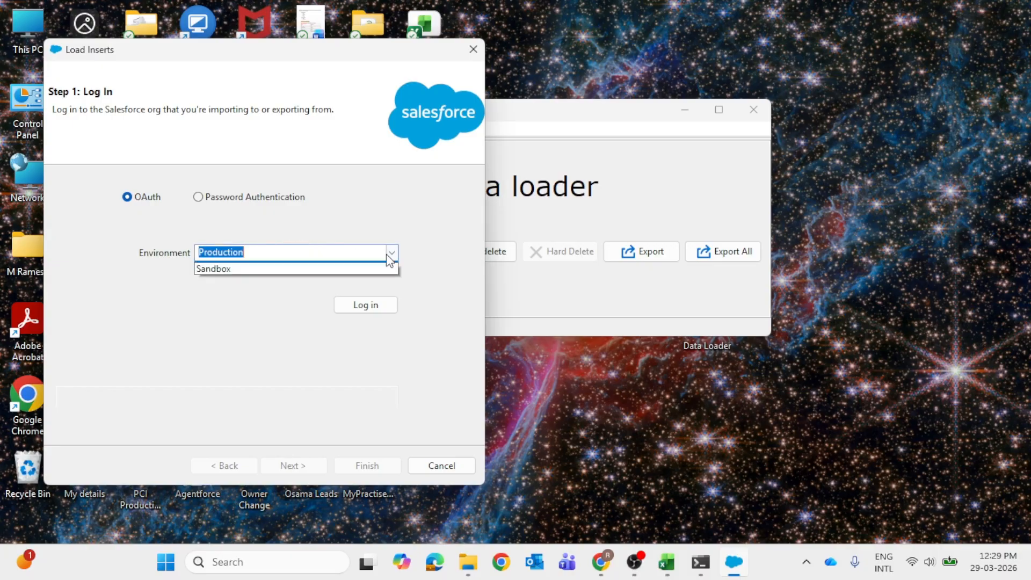
left_click(265, 271)
left_click(359, 305)
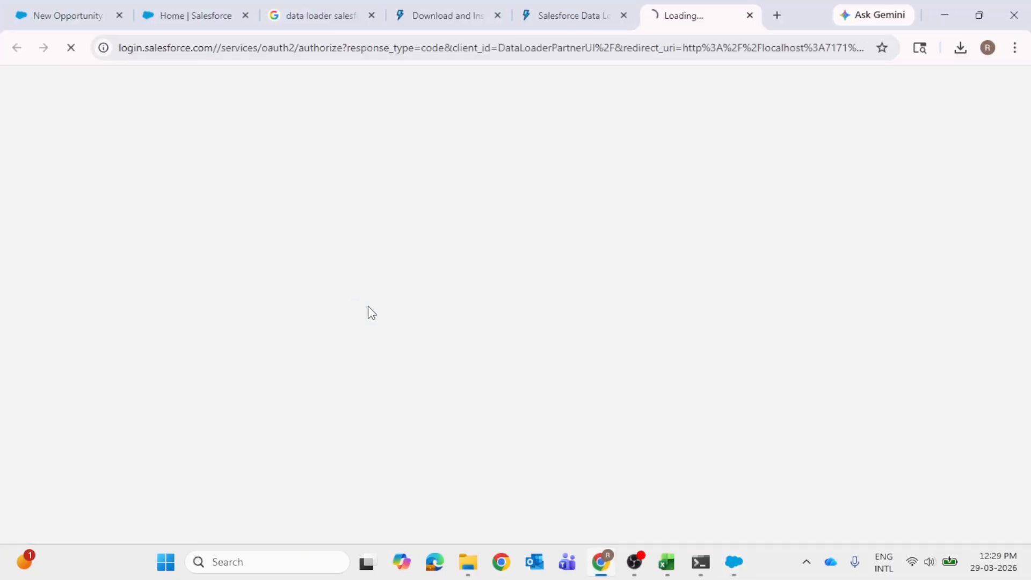
- Complete the login authorization in the browser, close its tab and return to Salesforce Data Loader
scroll(699, 397, "down", 3)
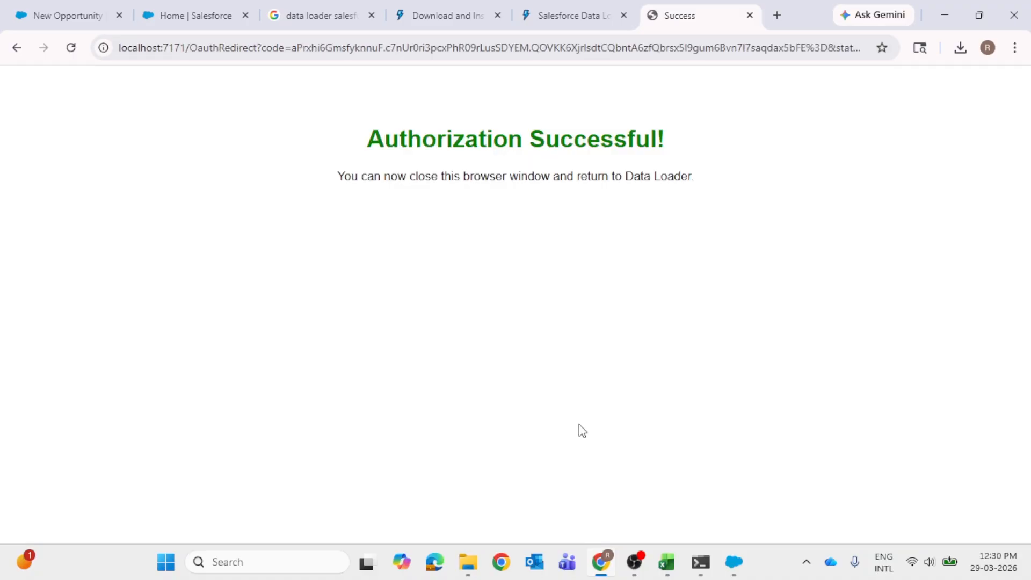
left_click(750, 15)
left_click(735, 562)
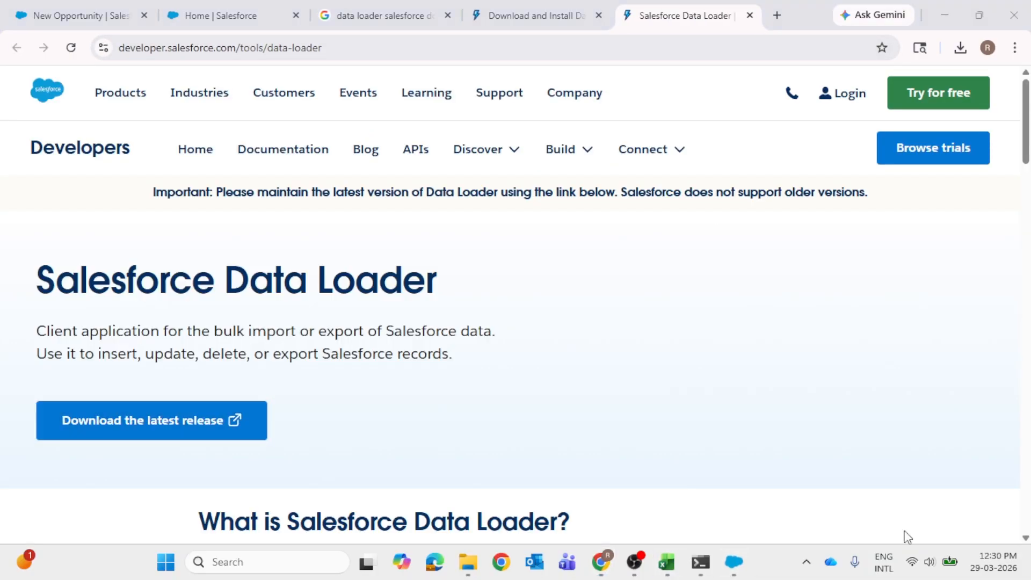
left_click(946, 11)
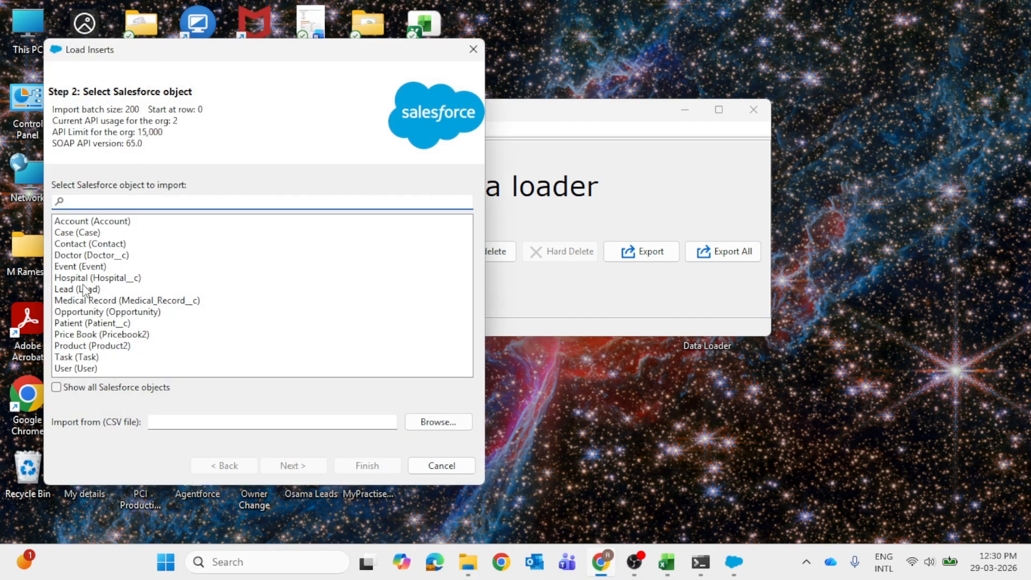
- Try to select the Opportunity object and choose an import CSV from the Data Loader folder on the Desktop
type("opp")
left_click(134, 225)
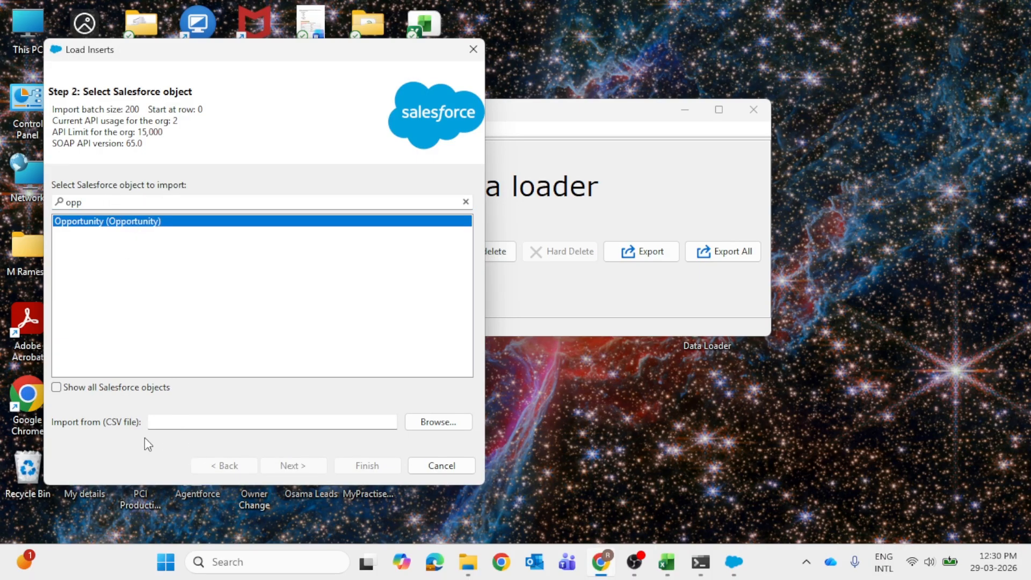
left_click(427, 423)
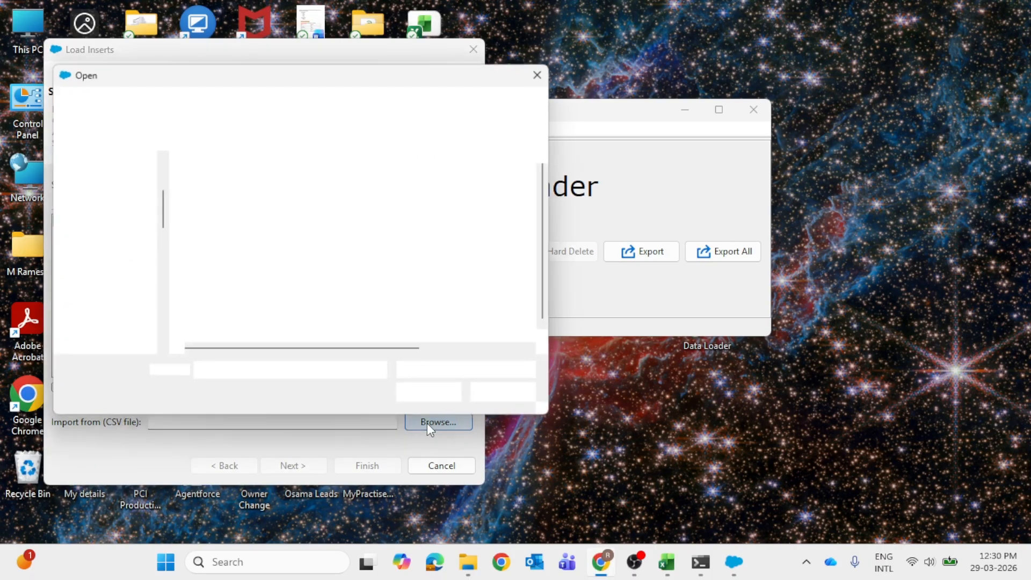
scroll(140, 301, "down", 2)
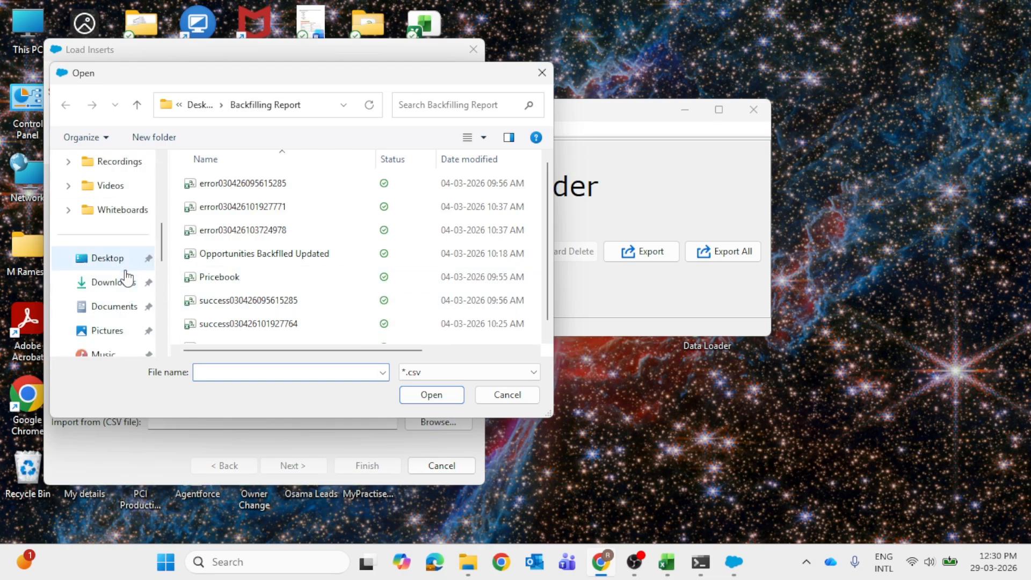
left_click(107, 259)
scroll(270, 261, "down", 3)
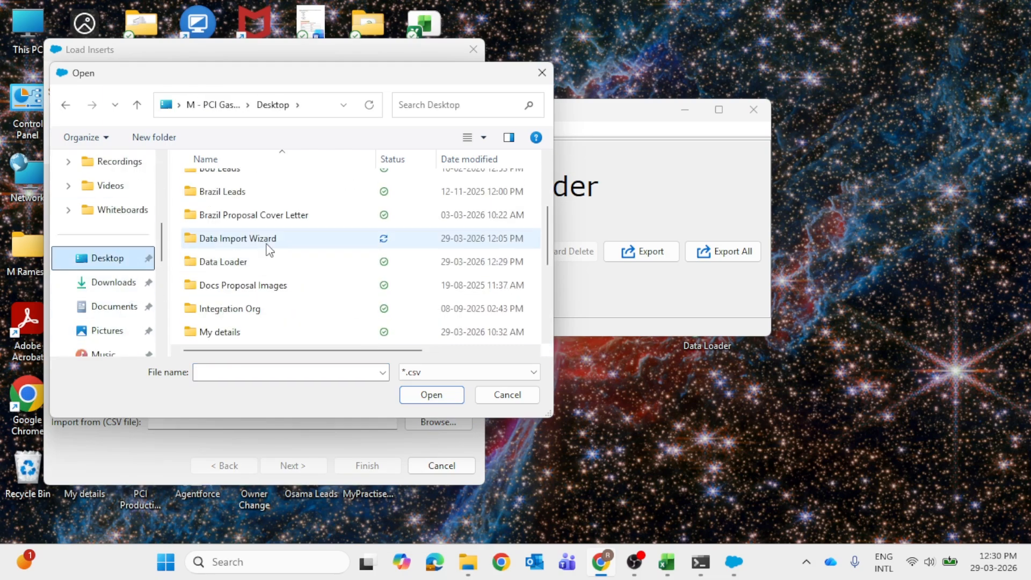
double_click(237, 263)
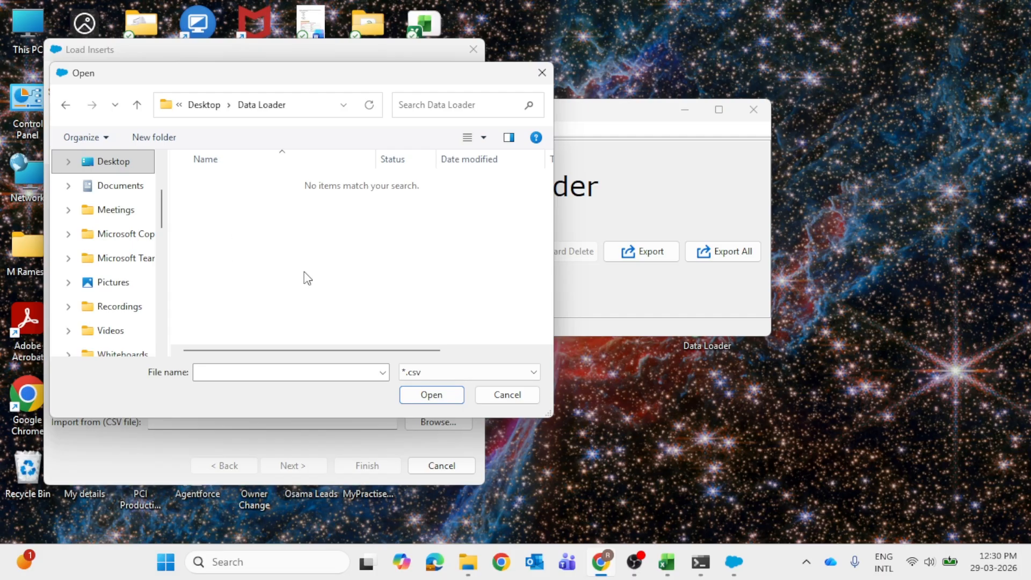
left_click(541, 74)
left_click(473, 51)
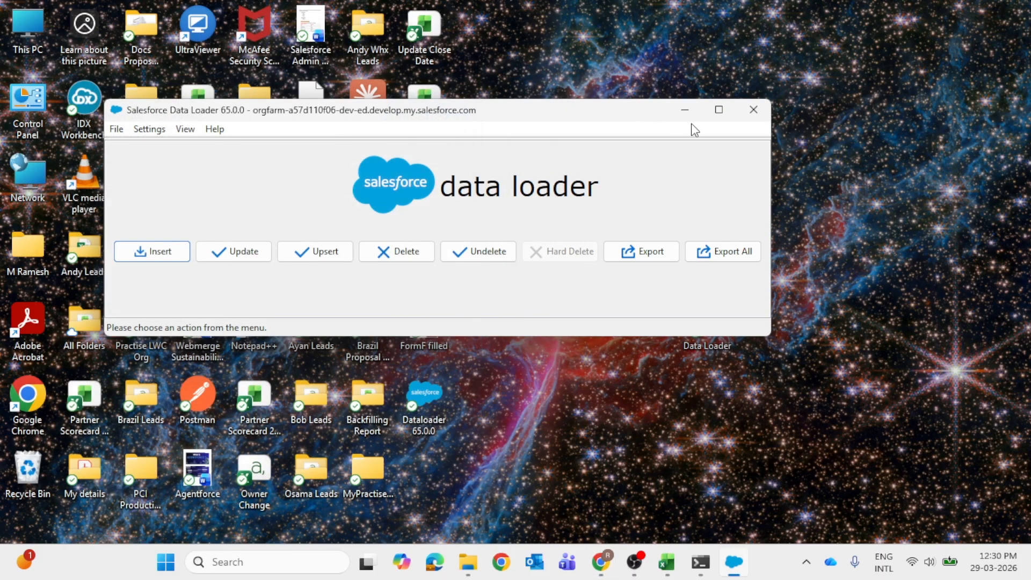
- Minimize Salesforce Data Loader, refresh the desktop and open the Data Loader folder in a maximized window
left_click(688, 111)
right_click(669, 156)
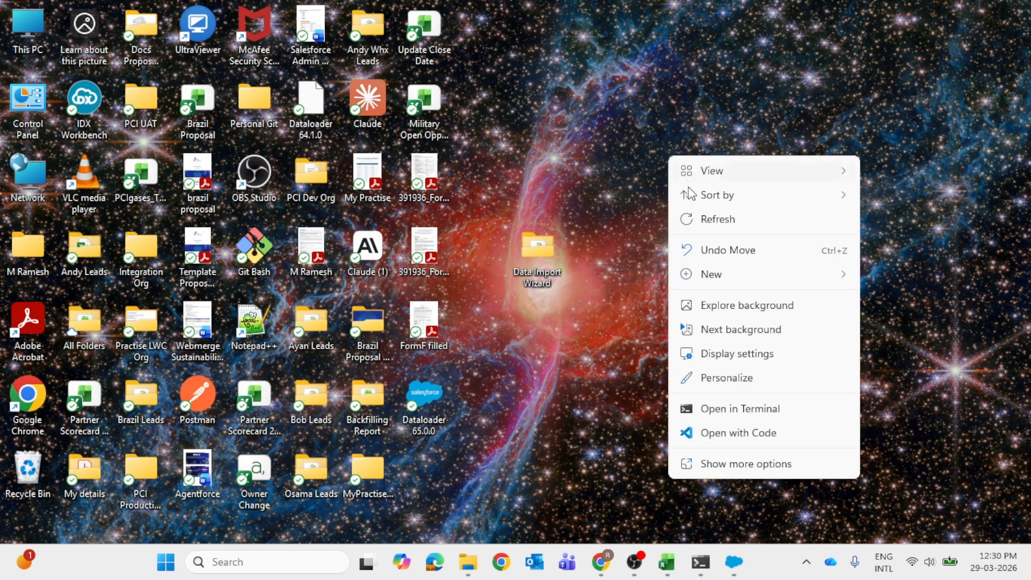
left_click(713, 224)
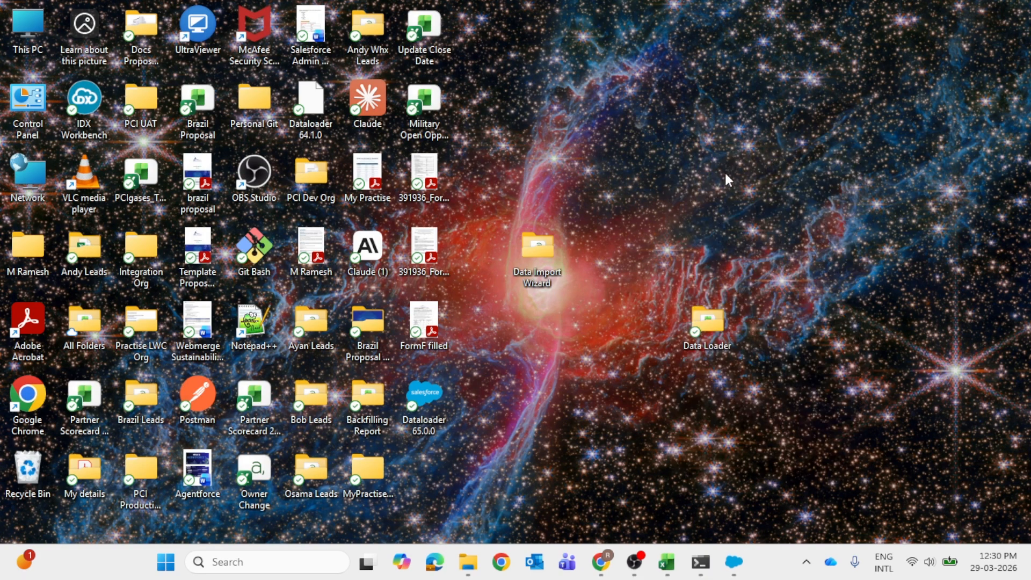
double_click(712, 317)
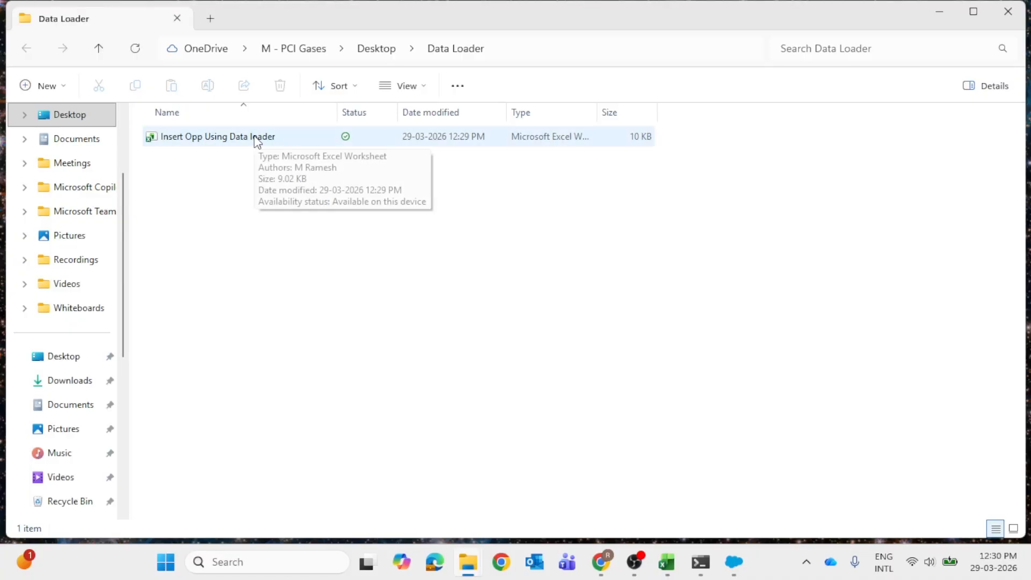
left_click(974, 12)
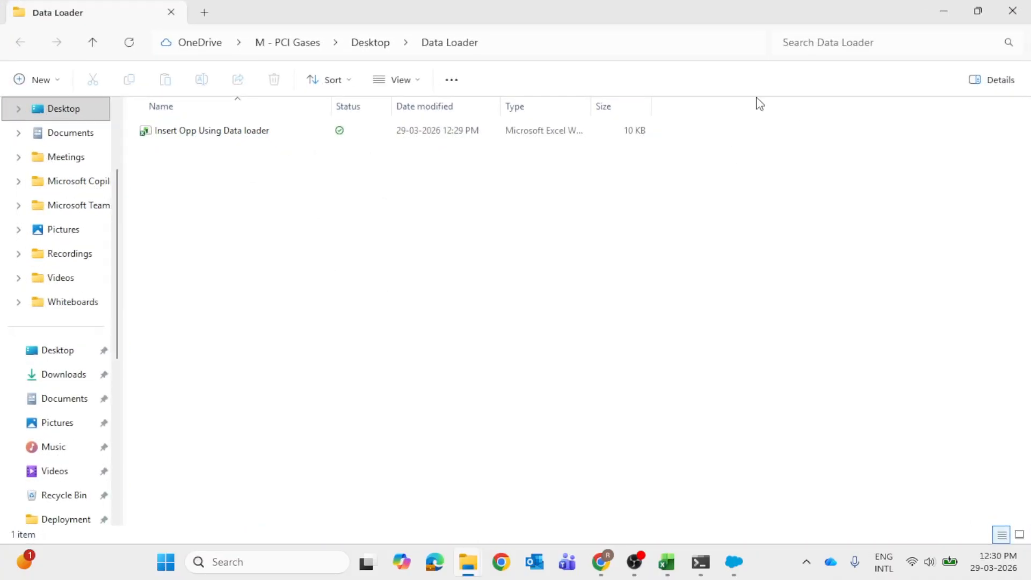
- Paste the Insert Opp Using Data loader workbook from the Data Loader folder onto the desktop and open it in Excel
left_click(982, 13)
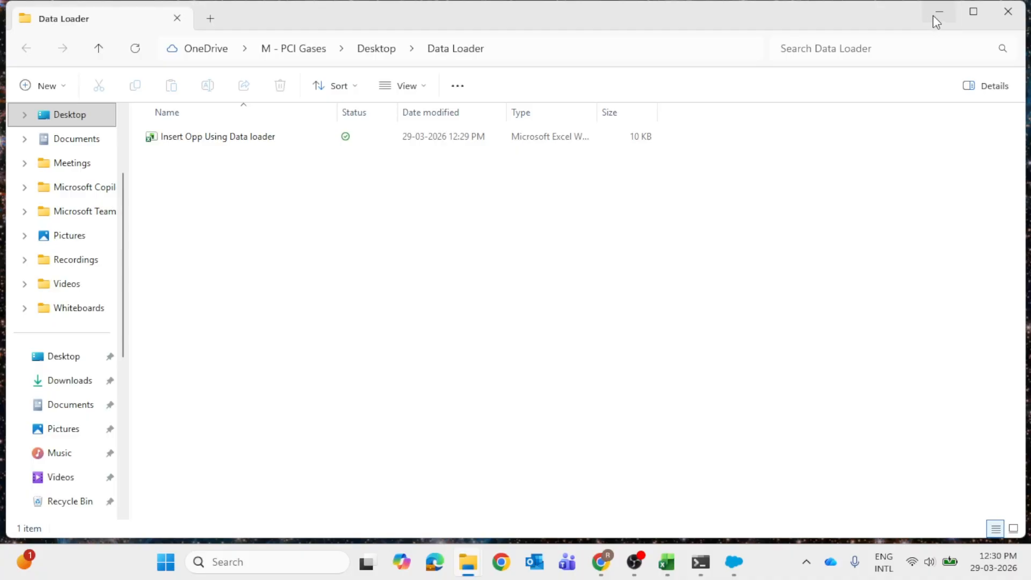
left_click(254, 141)
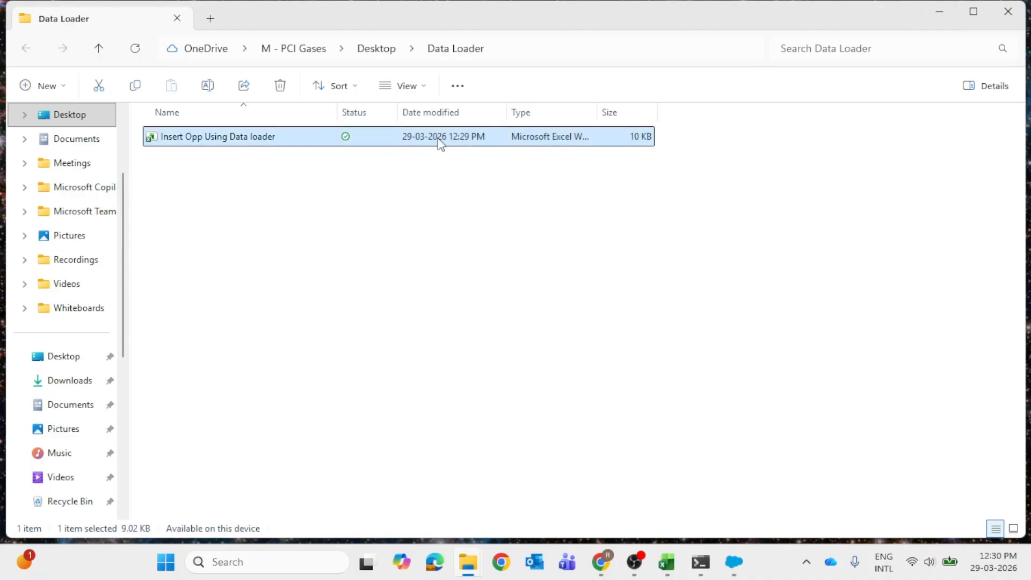
left_click(939, 11)
right_click(605, 195)
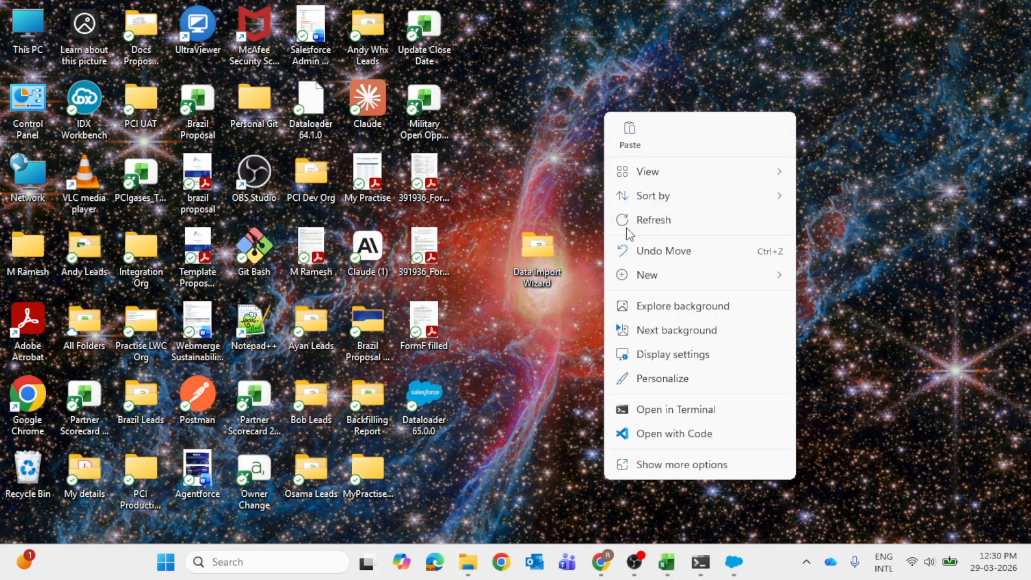
left_click(634, 141)
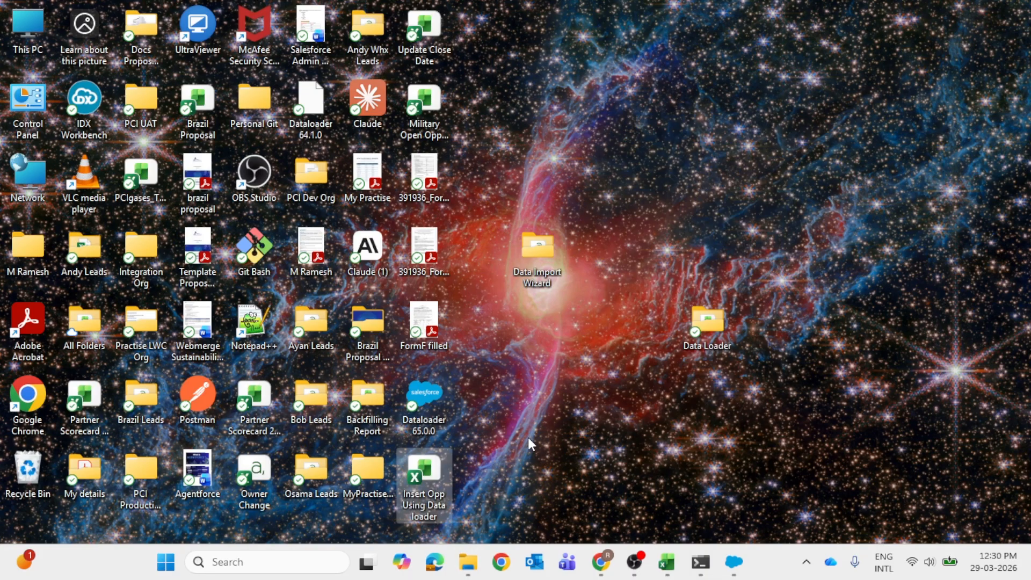
double_click(436, 469)
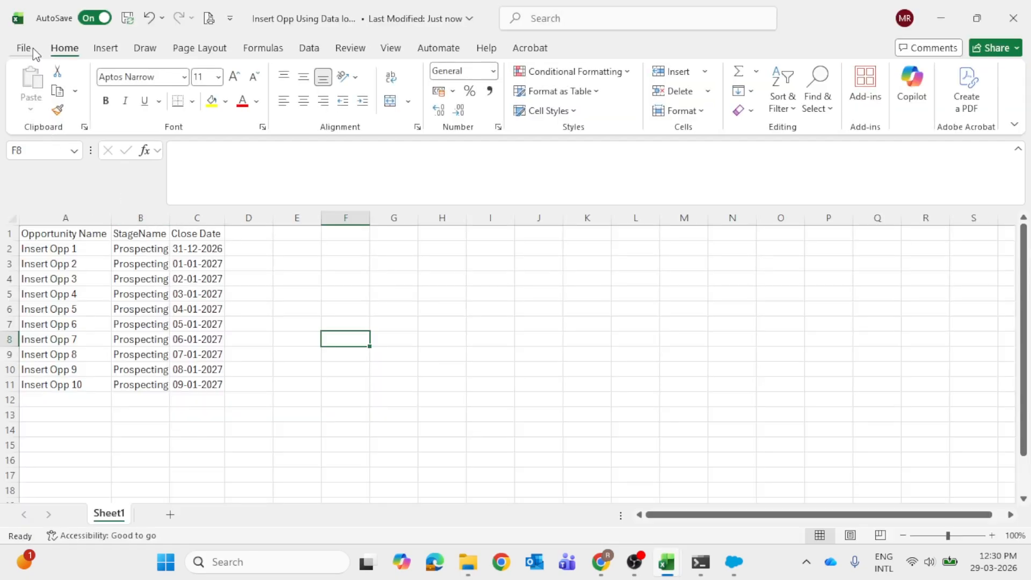
left_click(24, 48)
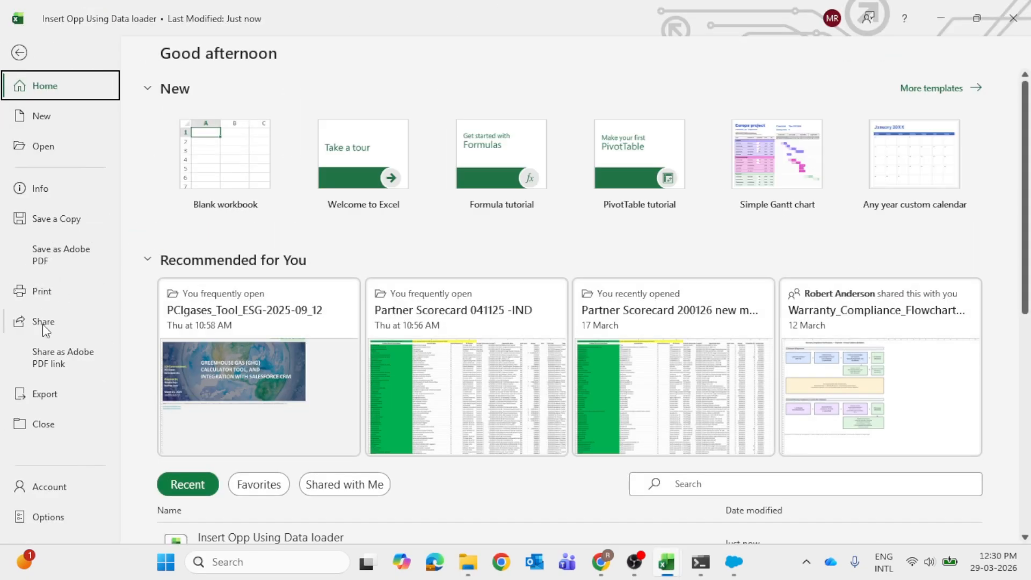
left_click(68, 219)
key("Escape")
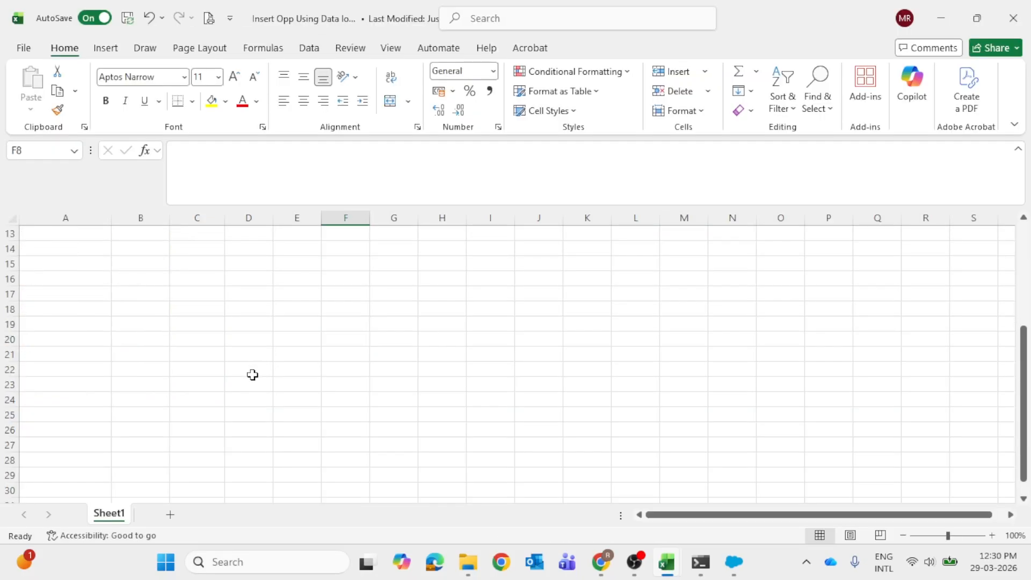
scroll(250, 380, "up", 4)
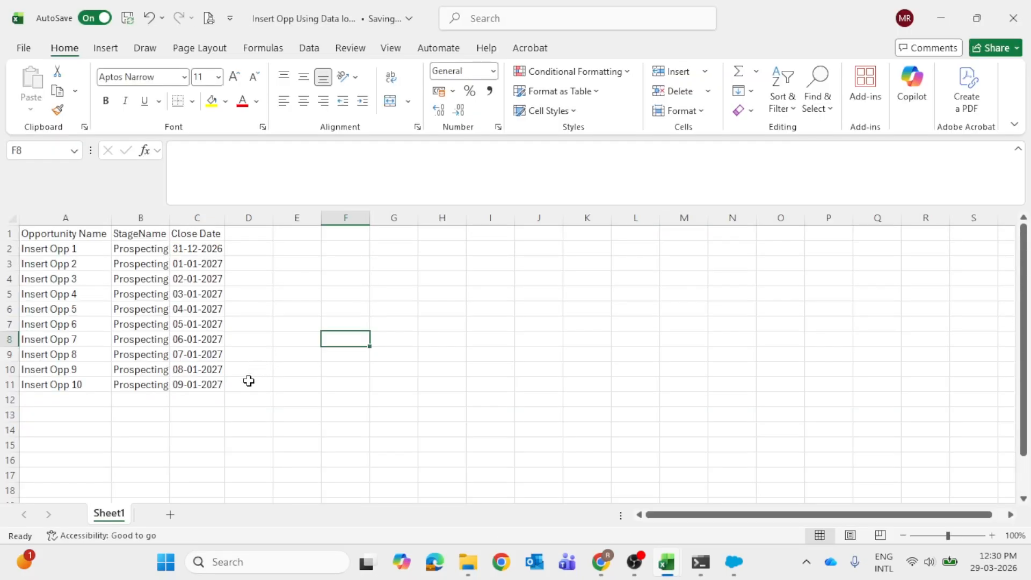
- Save a copy of the Insert Opp Using Data loader workbook in CSV format in the Desktop's Data Loader folder
left_click(24, 48)
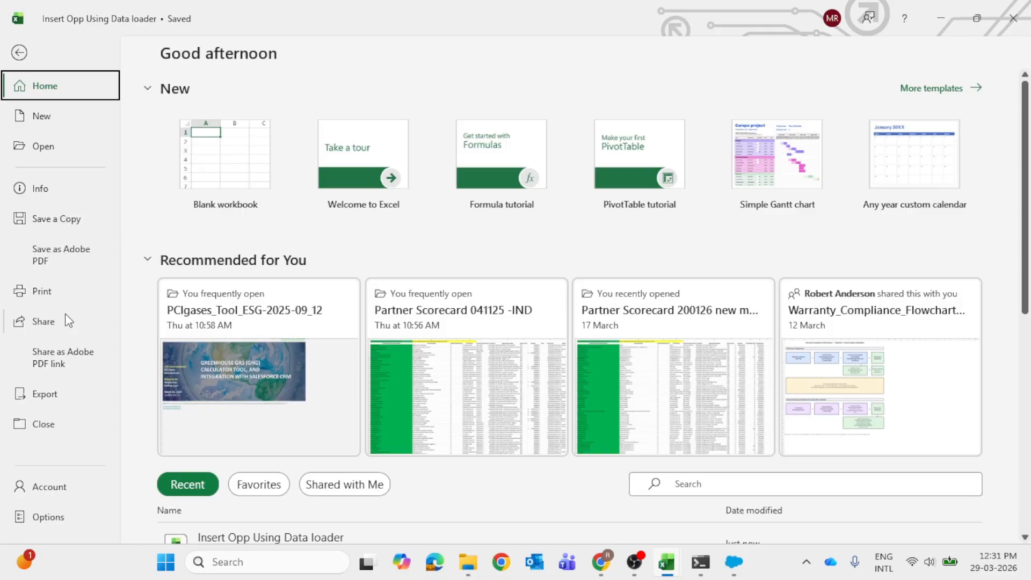
left_click(81, 229)
scroll(268, 403, "down", 2)
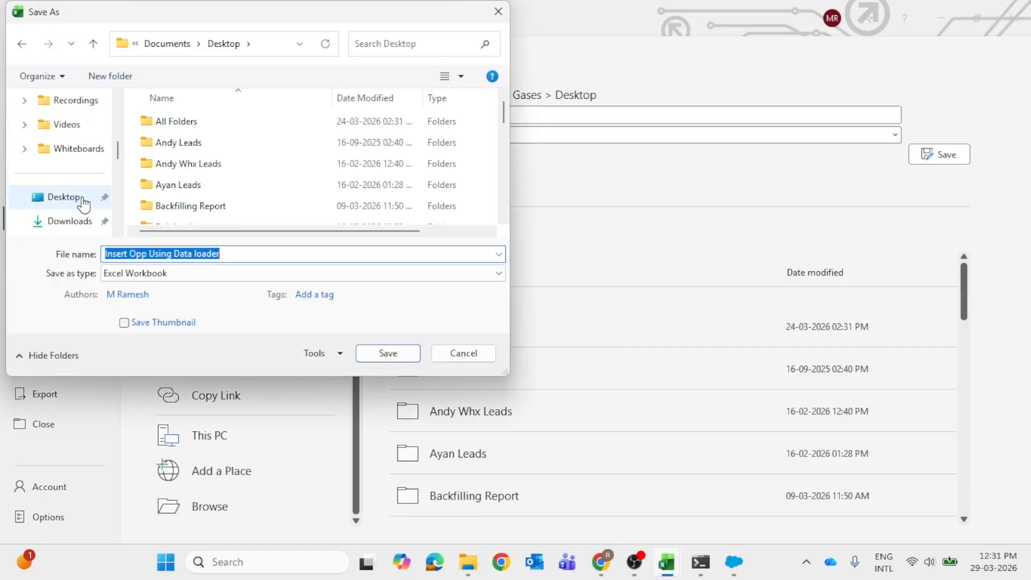
left_click(83, 200)
scroll(225, 188, "down", 3)
left_click(208, 215)
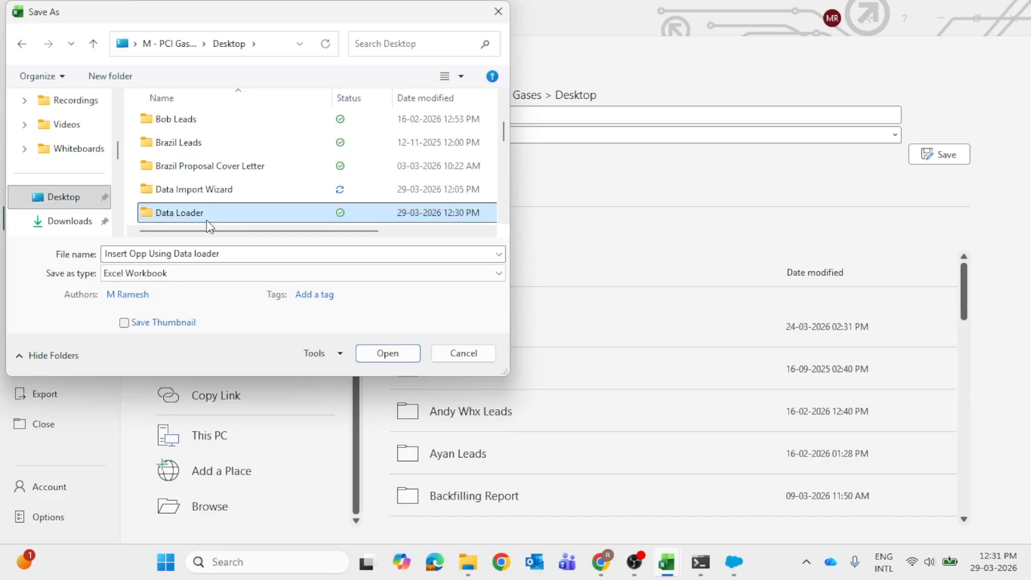
double_click(207, 214)
left_click(257, 272)
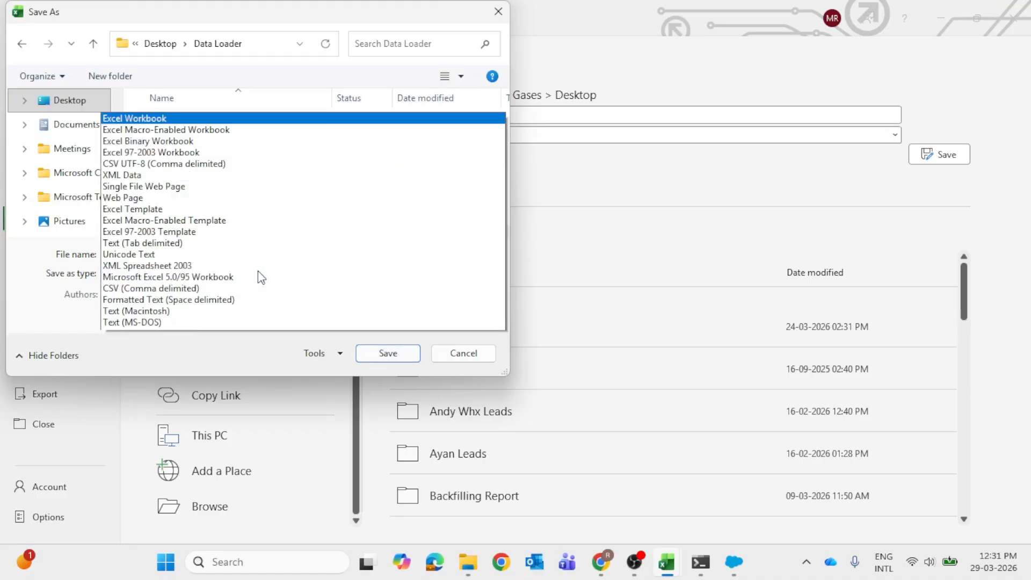
left_click(182, 183)
left_click(392, 335)
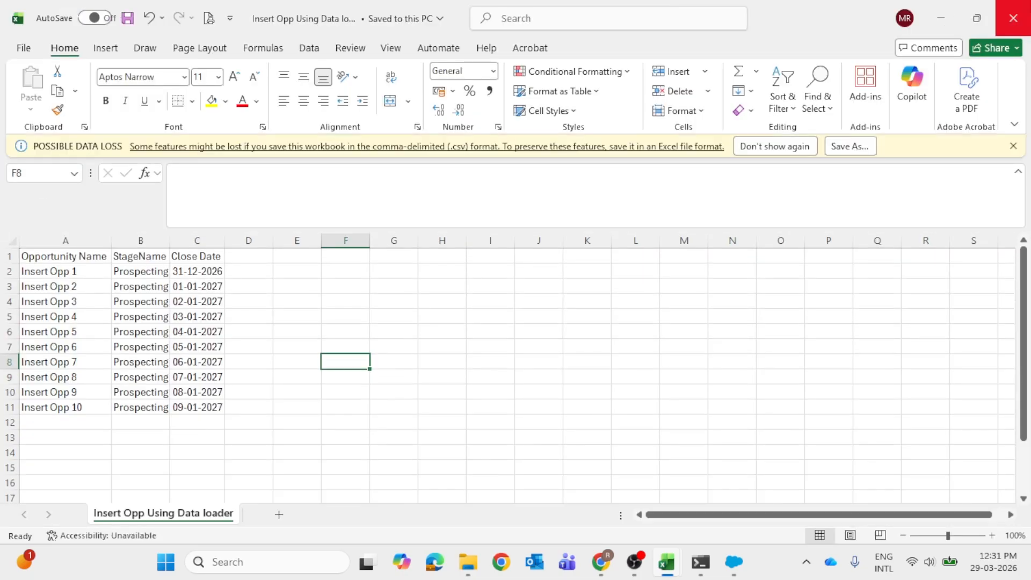
- Close the CSV file in Excel and switch to Salesforce Data Loader
left_click(1018, 12)
left_click(1019, 12)
left_click(607, 307)
left_click(733, 562)
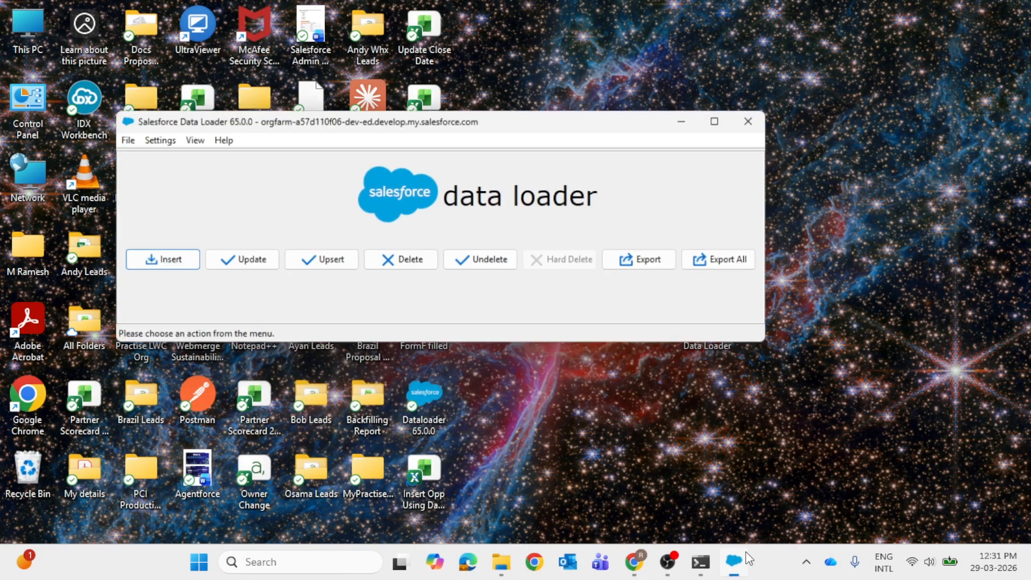
- Start an Insert operation and select Opportunity as the object to import
left_click(166, 251)
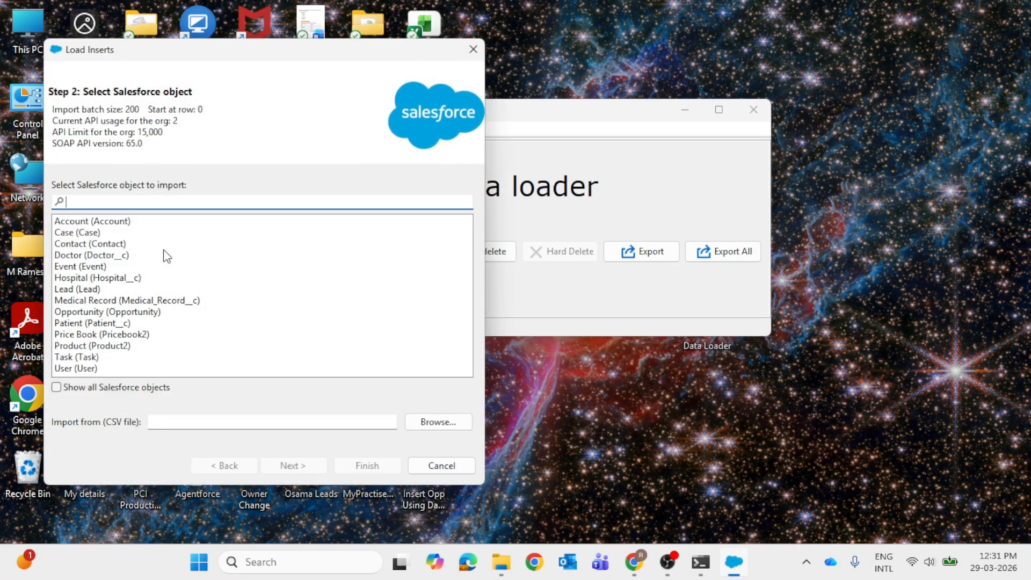
type("op")
left_click(157, 227)
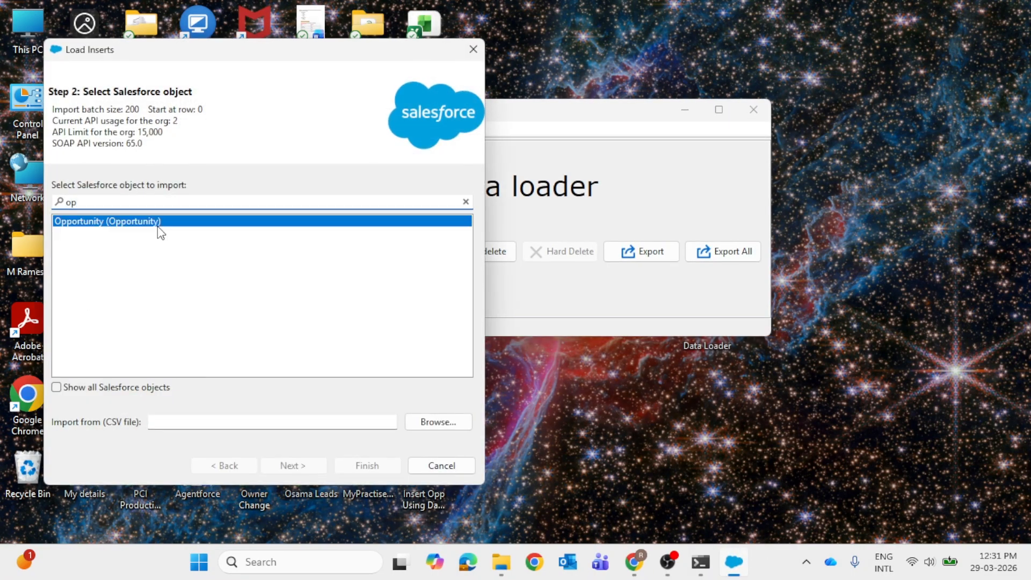
- Load the Insert Opp Using Data loader CSV from the Desktop's Data Loader folder and proceed without any lookup relationships
left_click(462, 420)
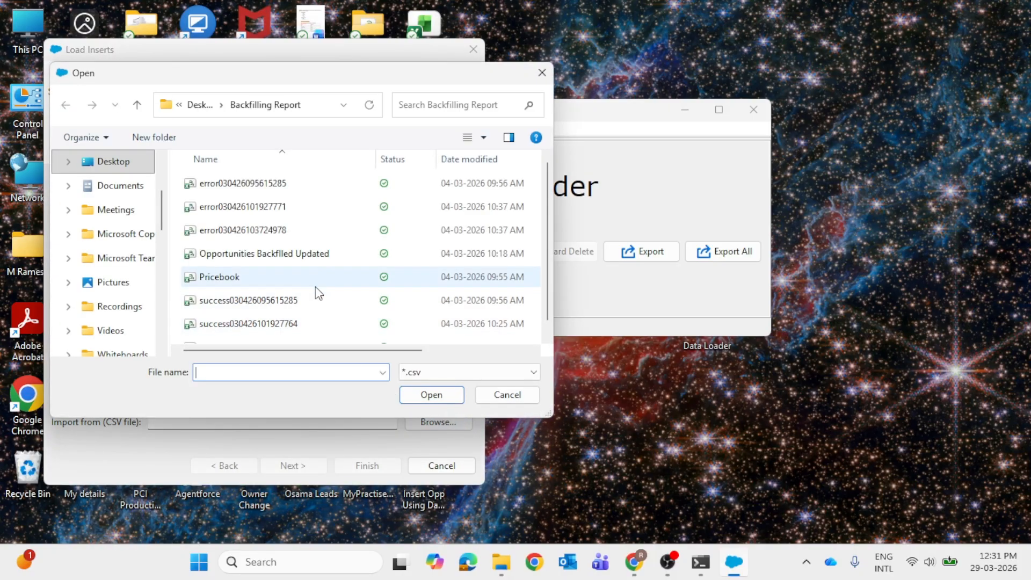
left_click(137, 104)
scroll(230, 214, "down", 3)
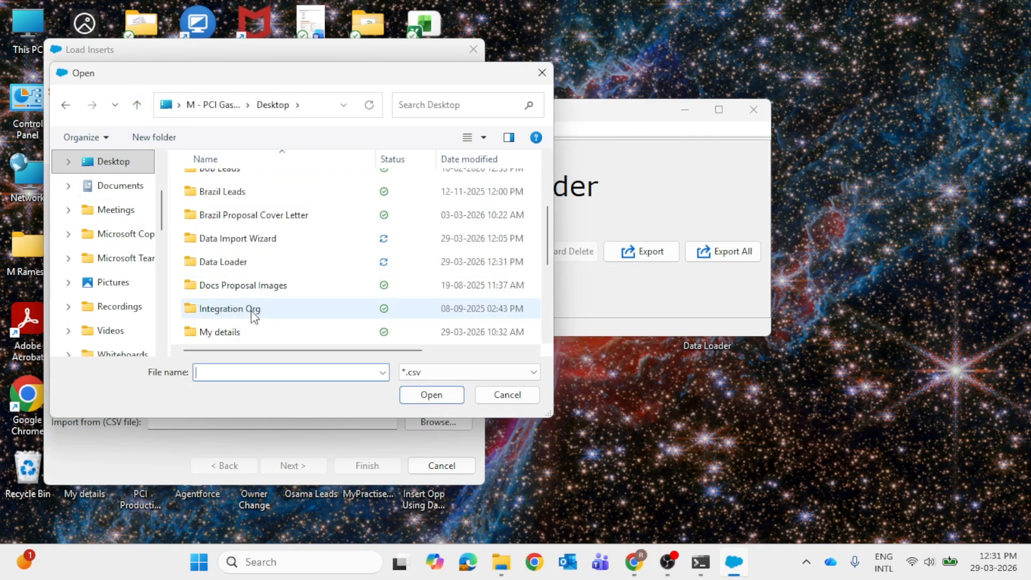
double_click(247, 262)
left_click(247, 185)
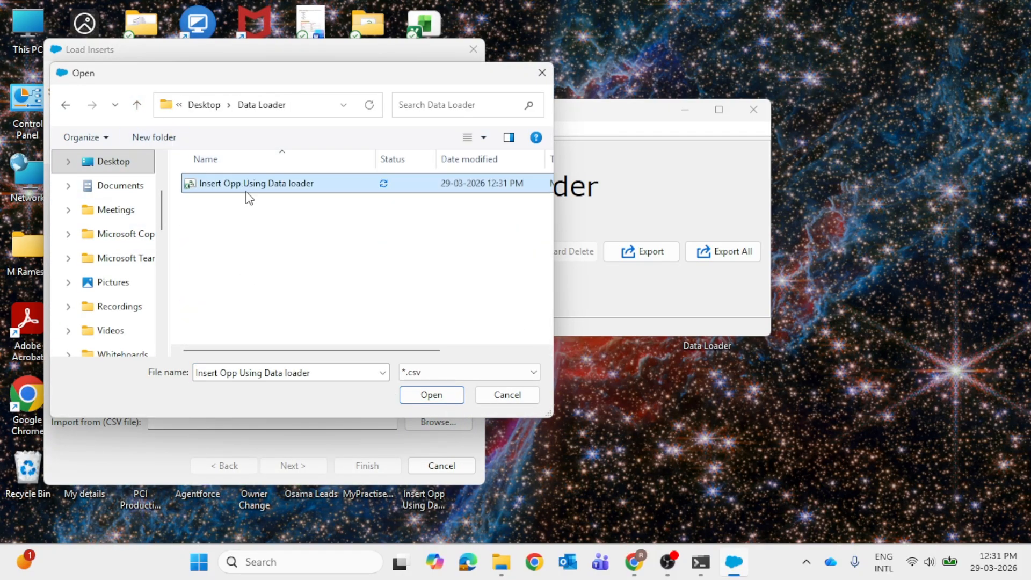
left_click(416, 396)
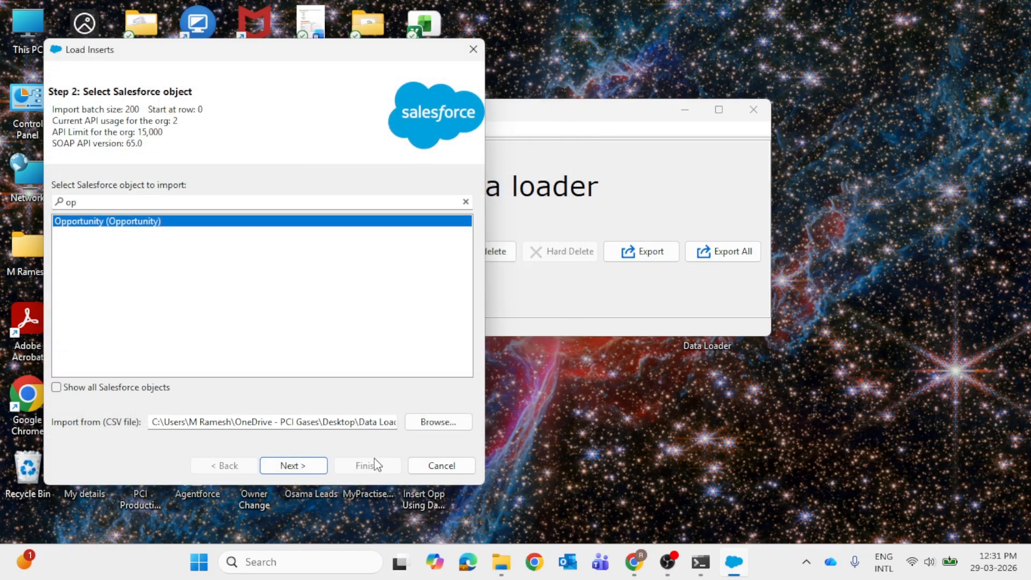
left_click(303, 465)
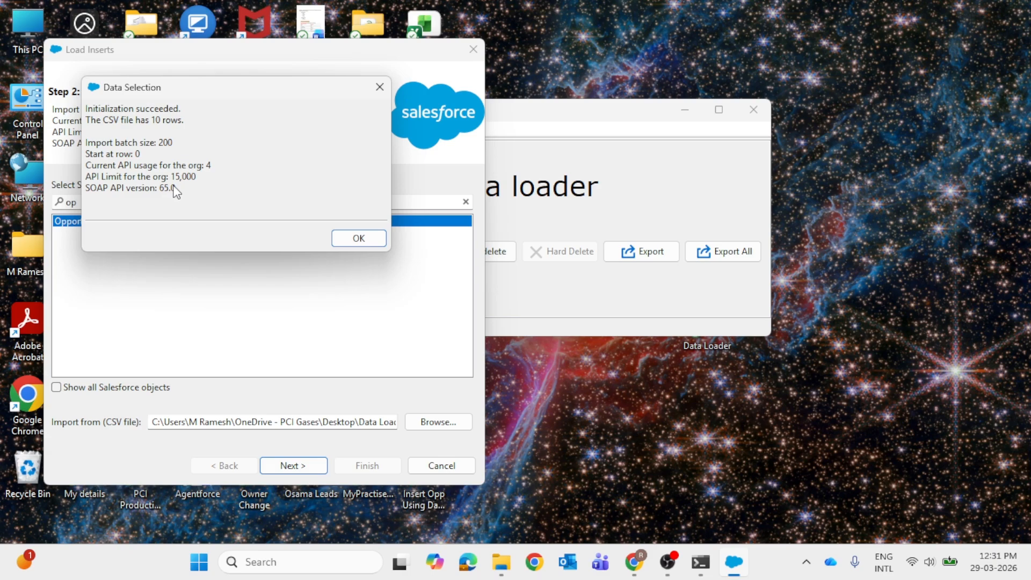
left_click(353, 233)
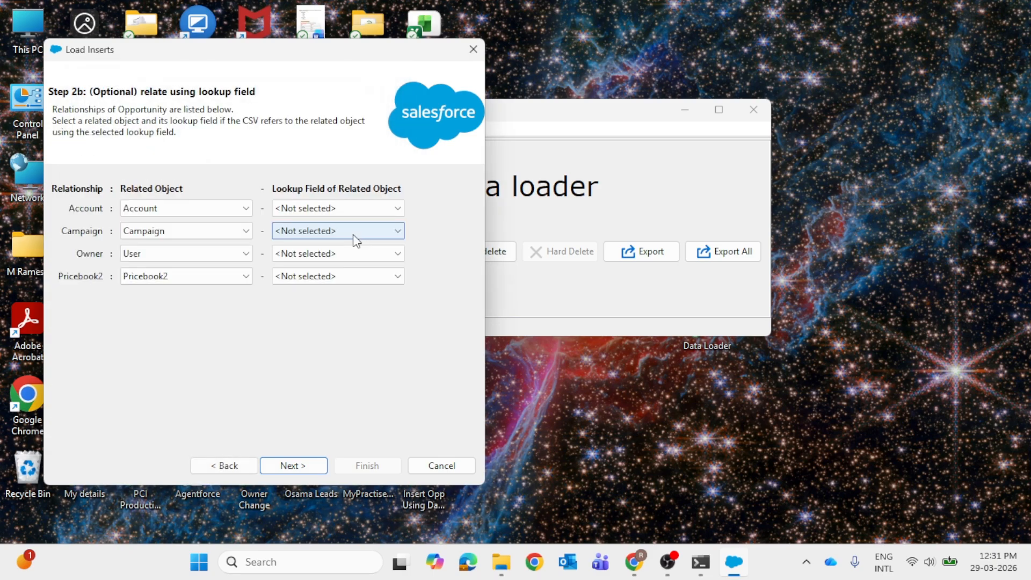
left_click(301, 466)
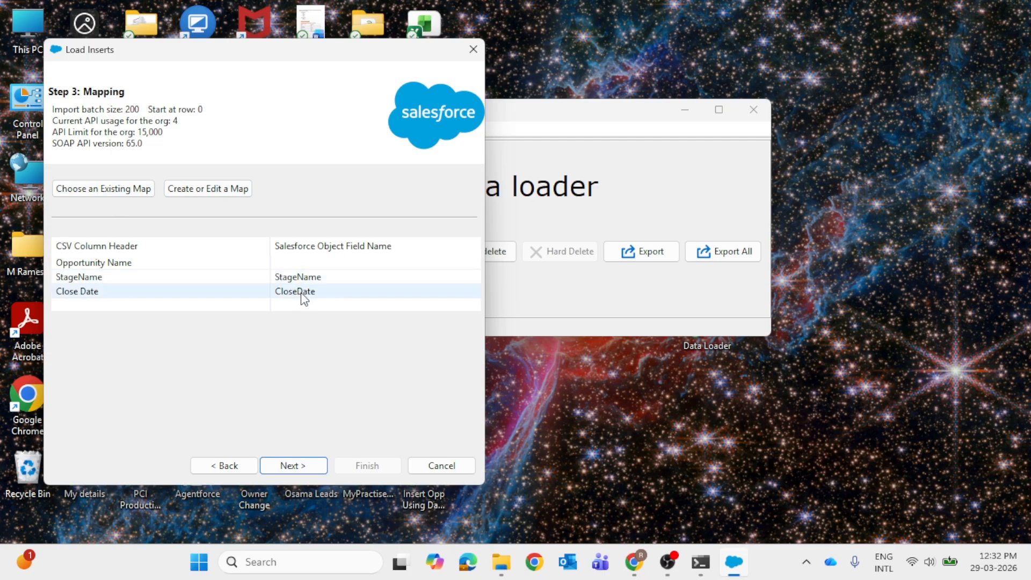
- Create a field map that matches the Opportunity Name column to the Name field
left_click(108, 192)
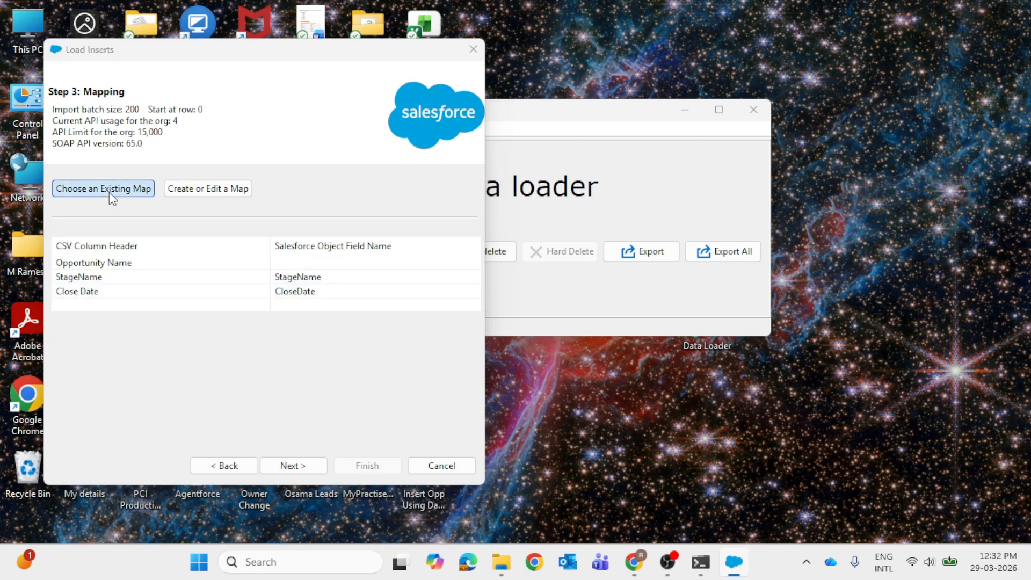
left_click(542, 72)
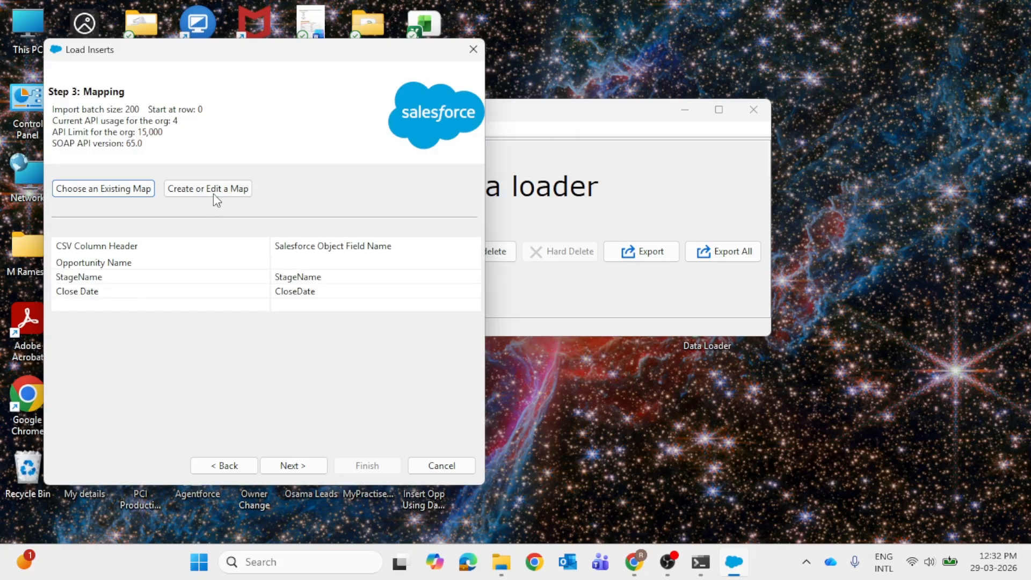
left_click(215, 190)
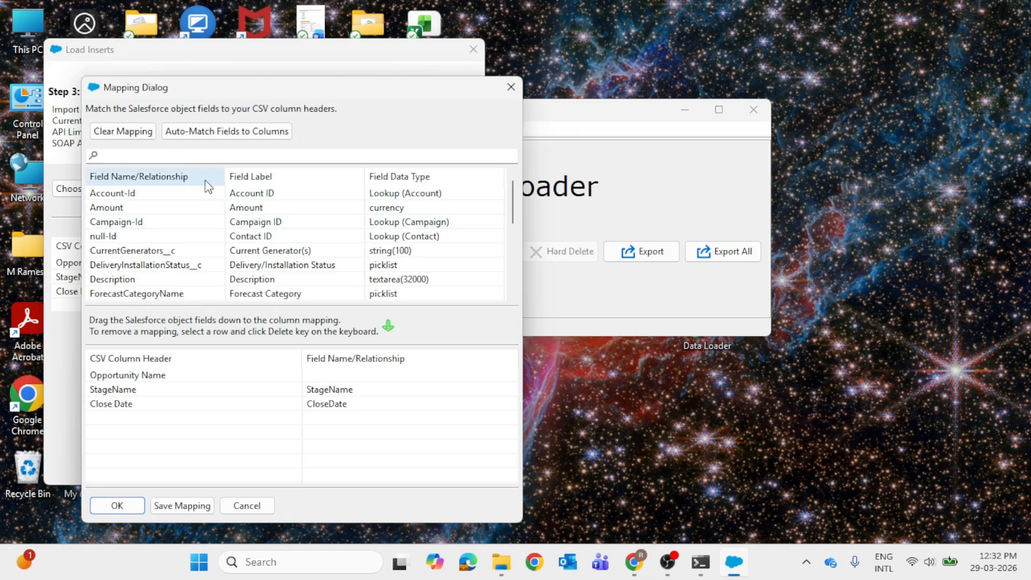
left_click(158, 156)
type("name")
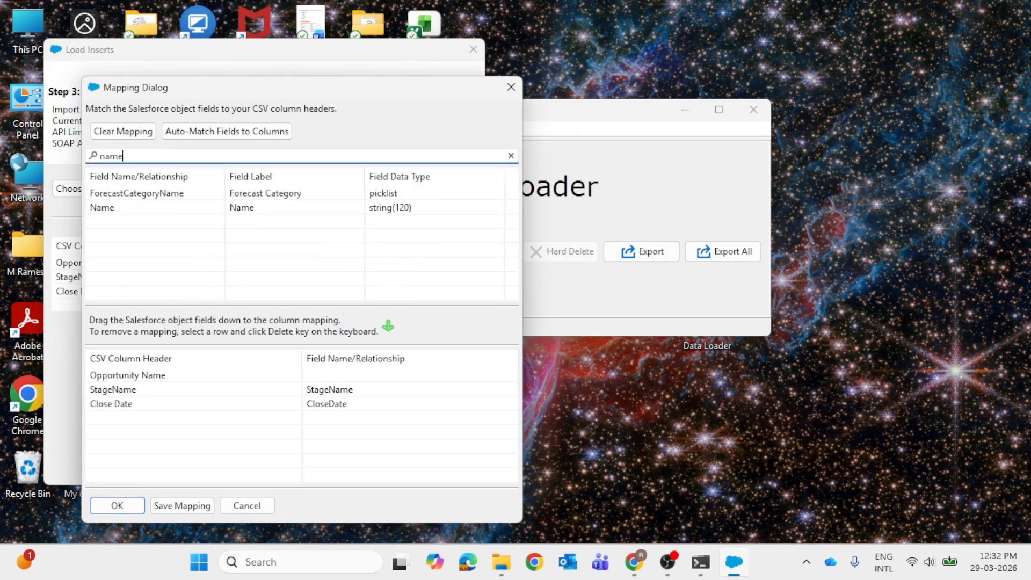
left_click_drag(241, 208, 344, 366)
left_click_drag(189, 210, 319, 371)
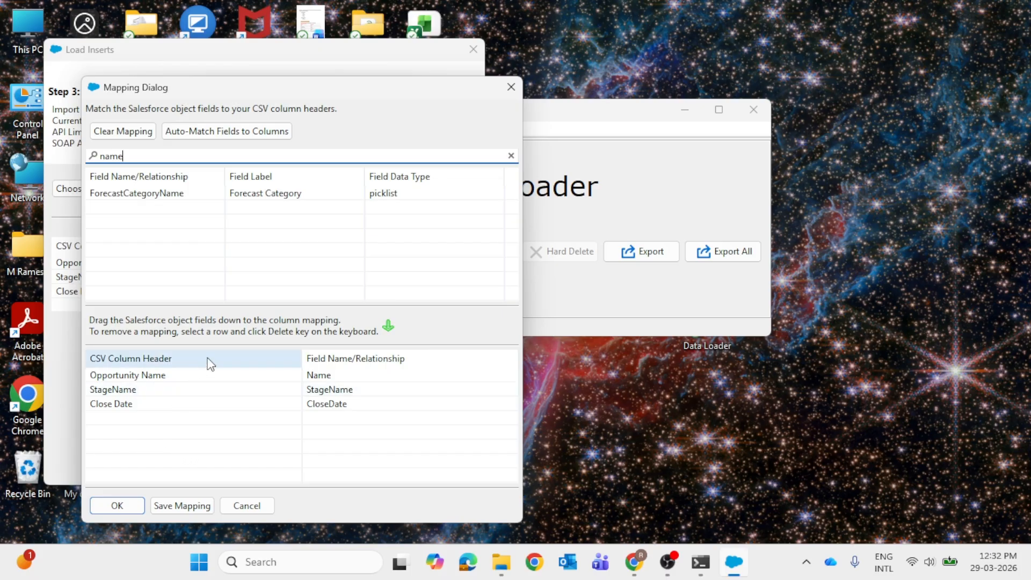
left_click(118, 506)
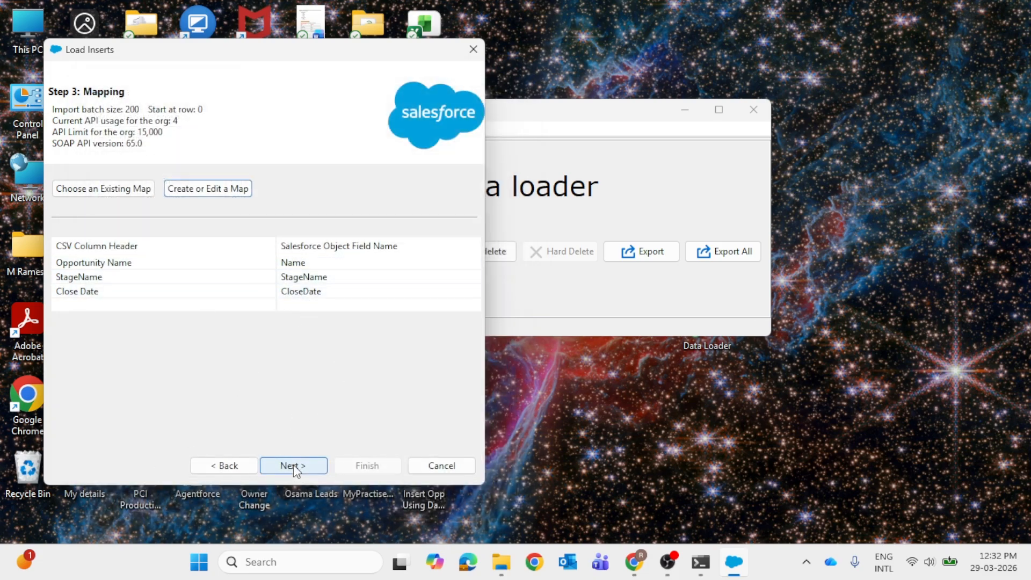
- Switch to Salesforce Setup in Chrome, find the Opportunity object in Object Manager and view its Fields & Relationships
left_click(634, 562)
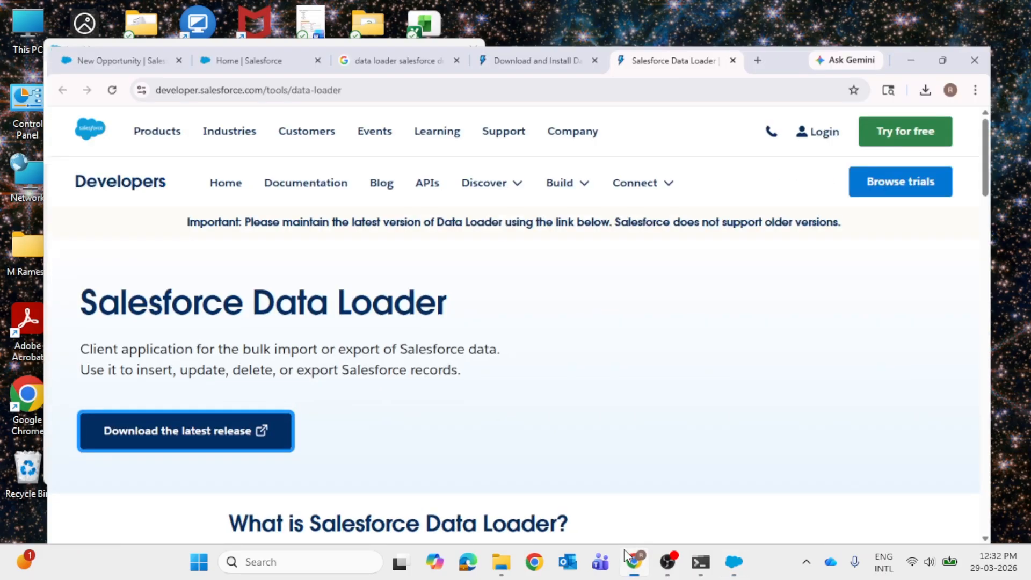
left_click(229, 15)
left_click(183, 150)
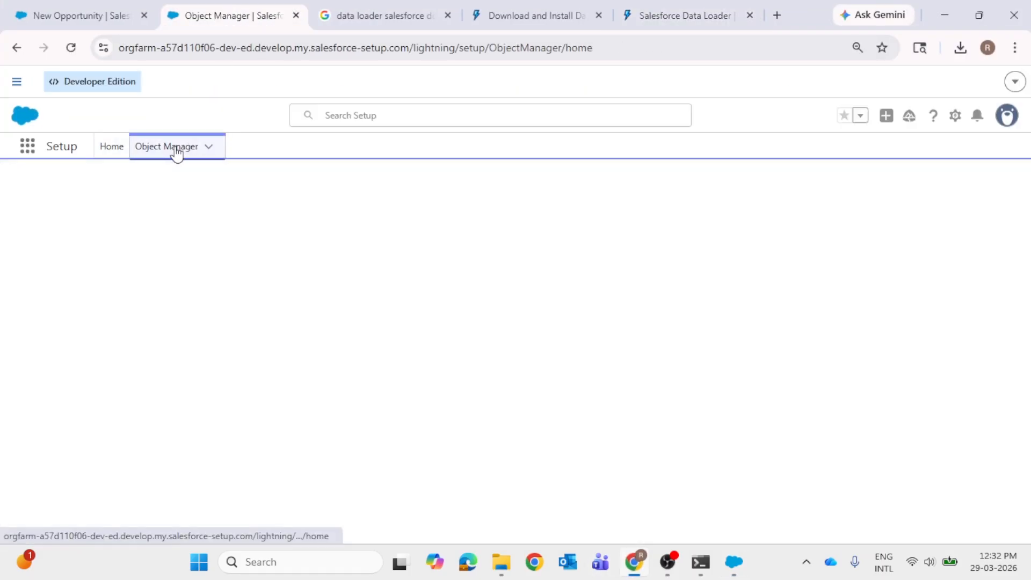
left_click(769, 189)
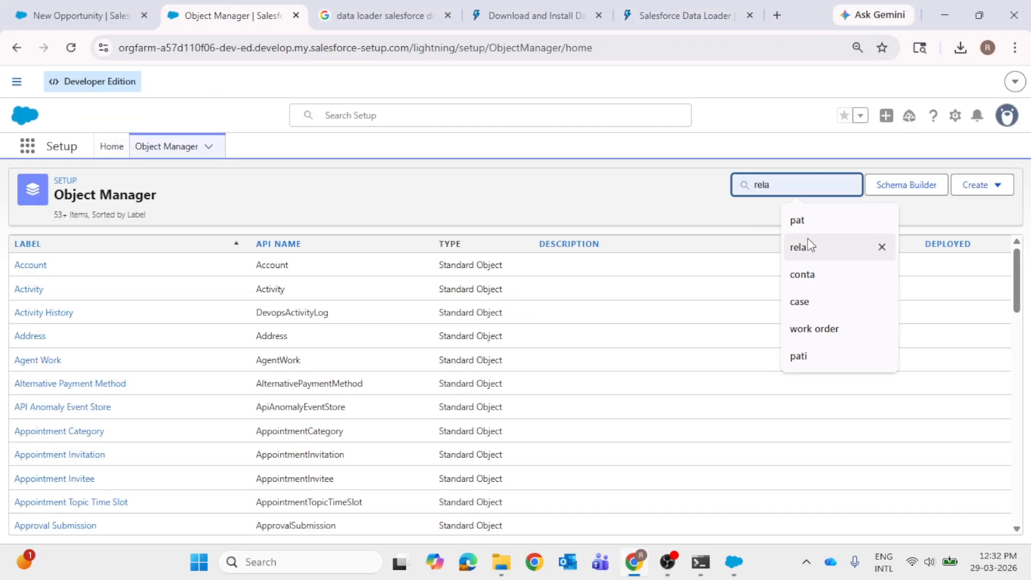
type("cpp")
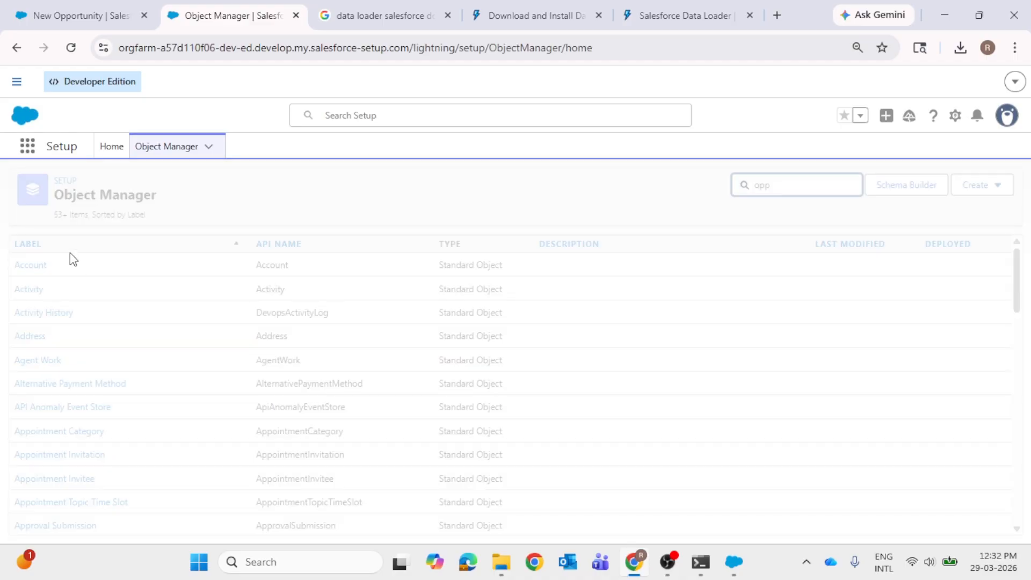
left_click(42, 271)
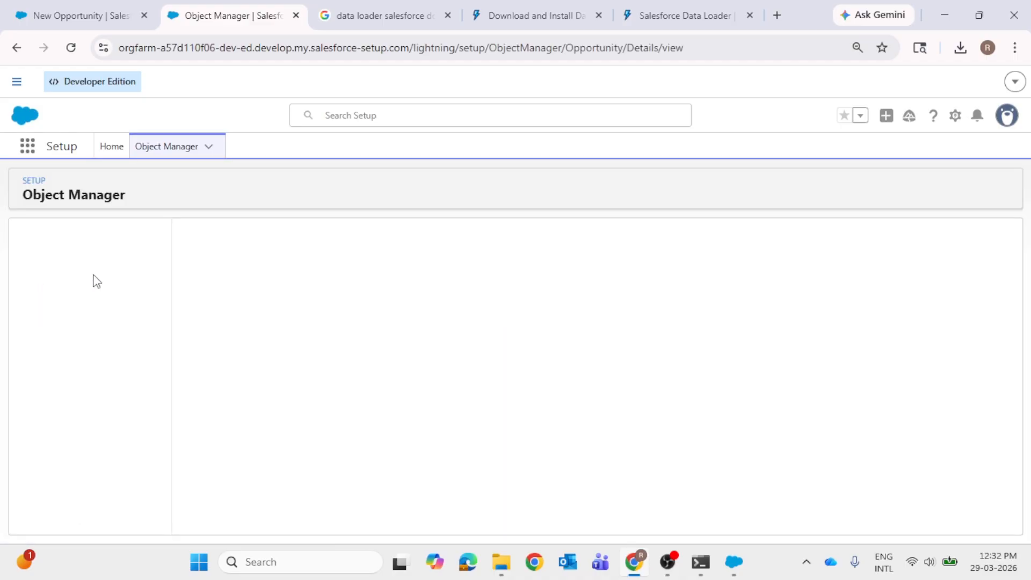
left_click(64, 267)
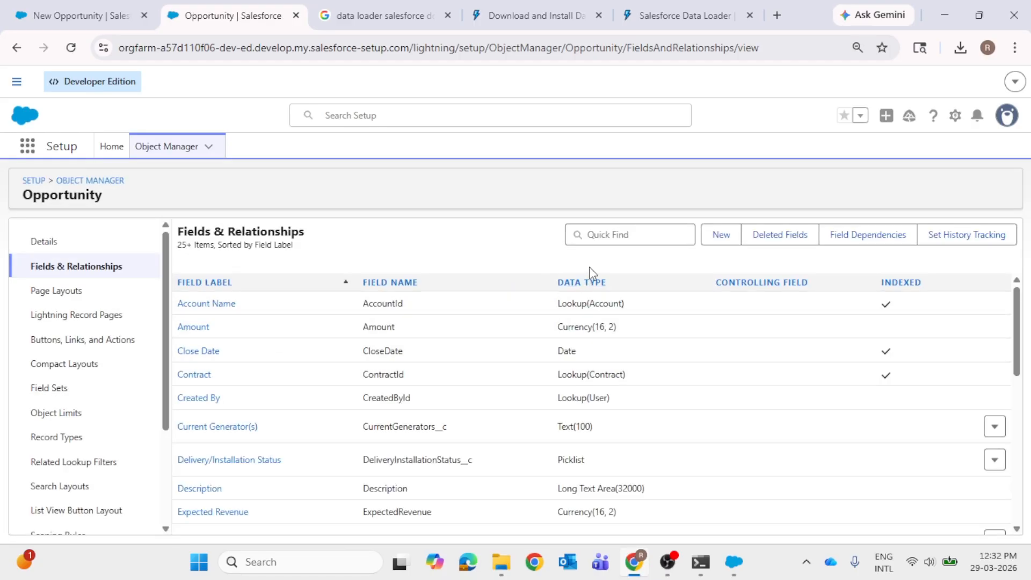
- Filter the Opportunity fields by "opp" to check the Opportunity Name field's API name, and return to Data Loader
left_click(635, 237)
type("opp")
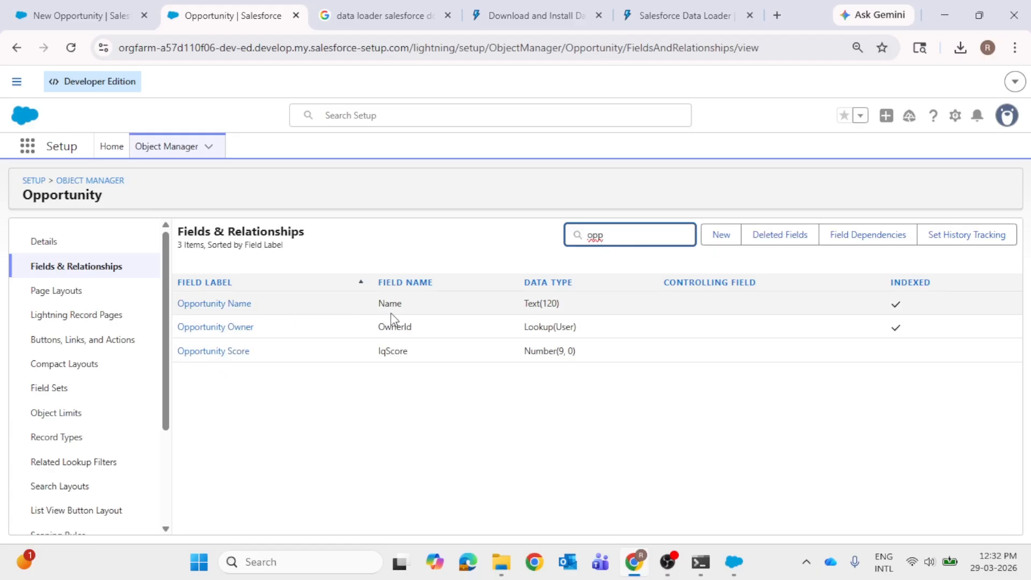
key("alt+Tab")
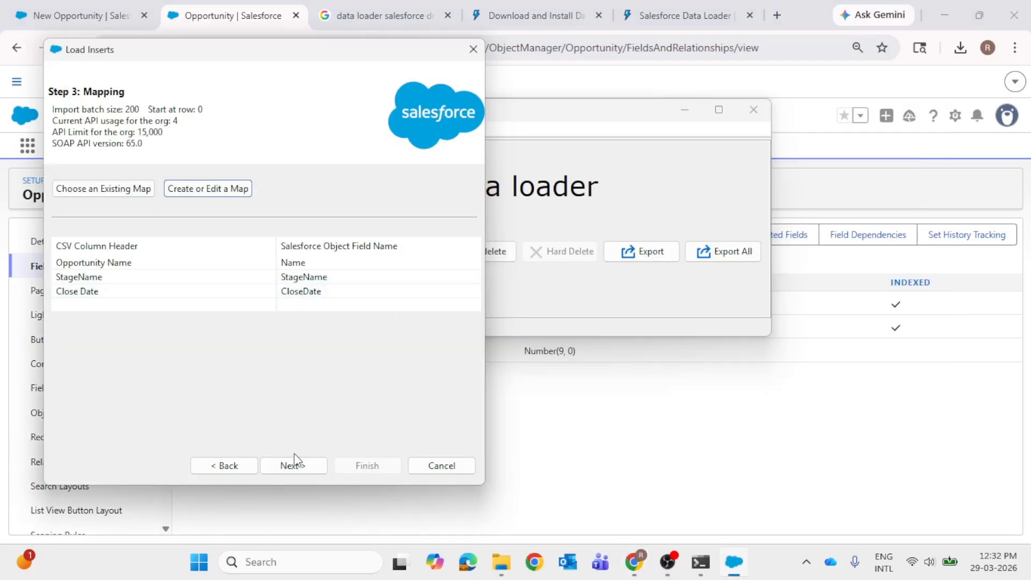
- Accept the field mapping, choose the Desktop's Data Loader folder as the results folder and run the insert
left_click(295, 463)
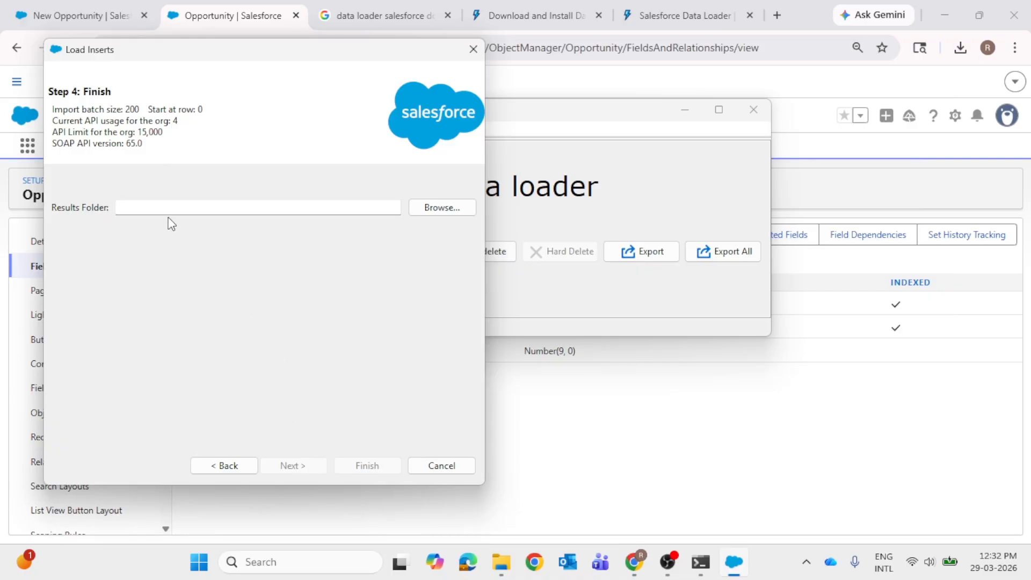
left_click(472, 208)
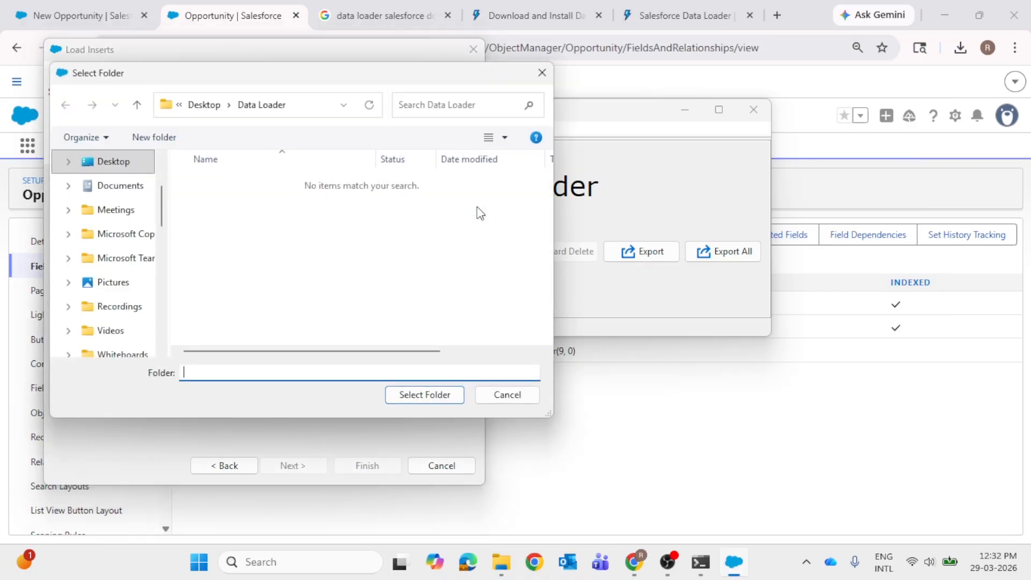
left_click(425, 395)
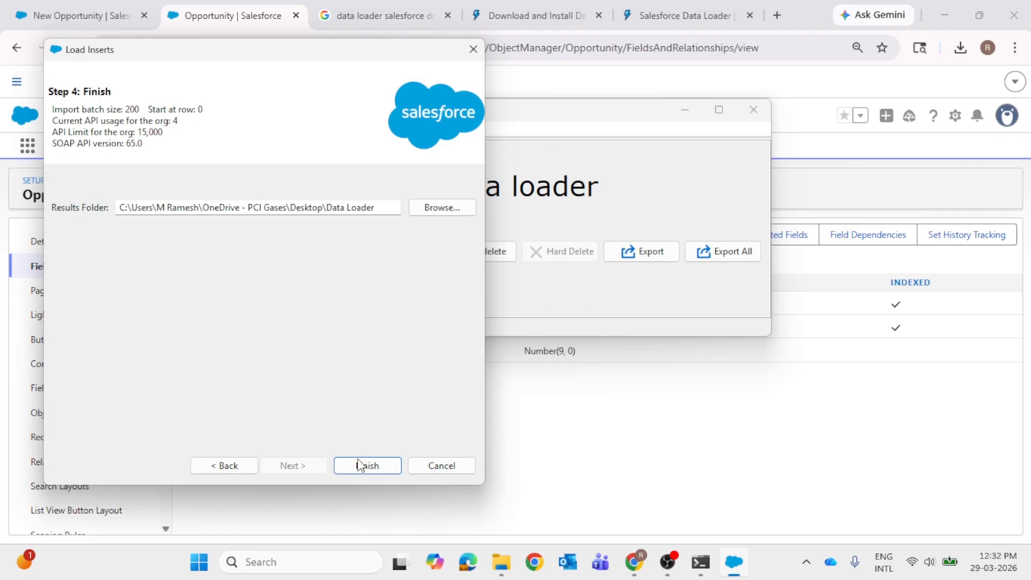
left_click(367, 465)
left_click(570, 336)
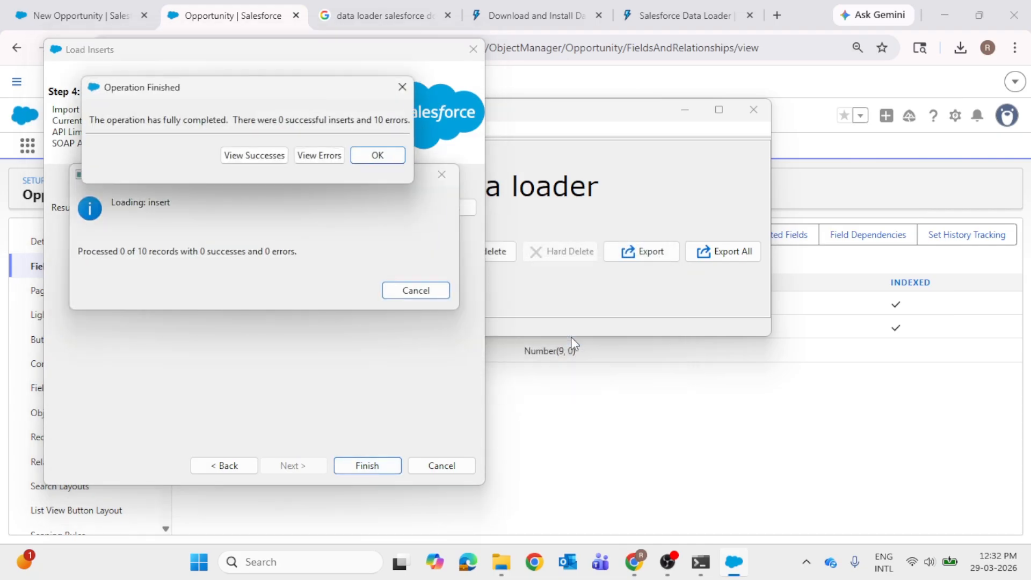
- Open the insert's error report, enlarge it and examine the ERROR column for the opportunity rows
left_click(319, 155)
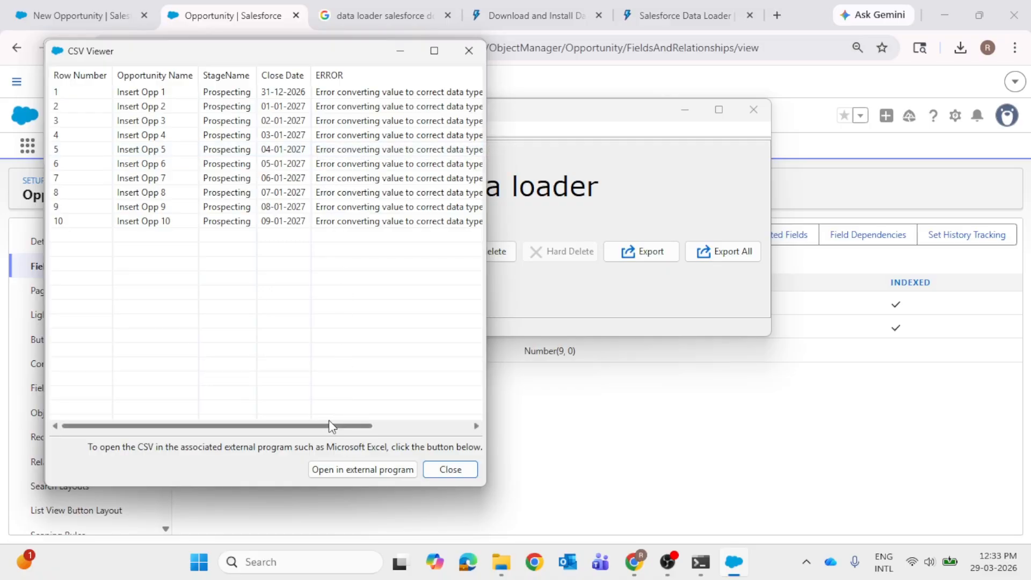
left_click_drag(329, 423, 428, 431)
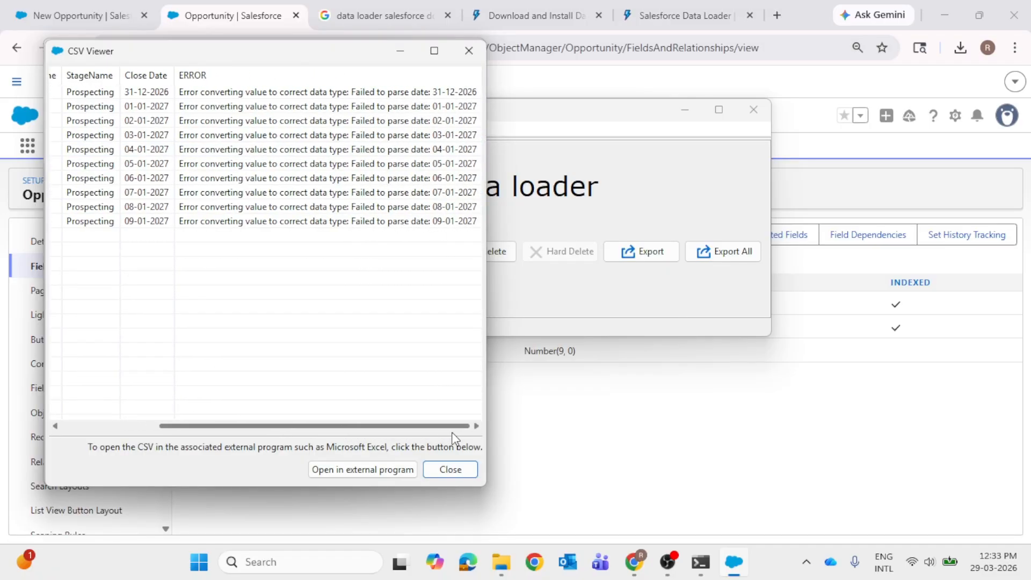
mouse_move(435, 434)
left_mouse_down()
mouse_move(226, 427)
mouse_move(386, 418)
mouse_move(446, 427)
left_mouse_up()
left_click(434, 51)
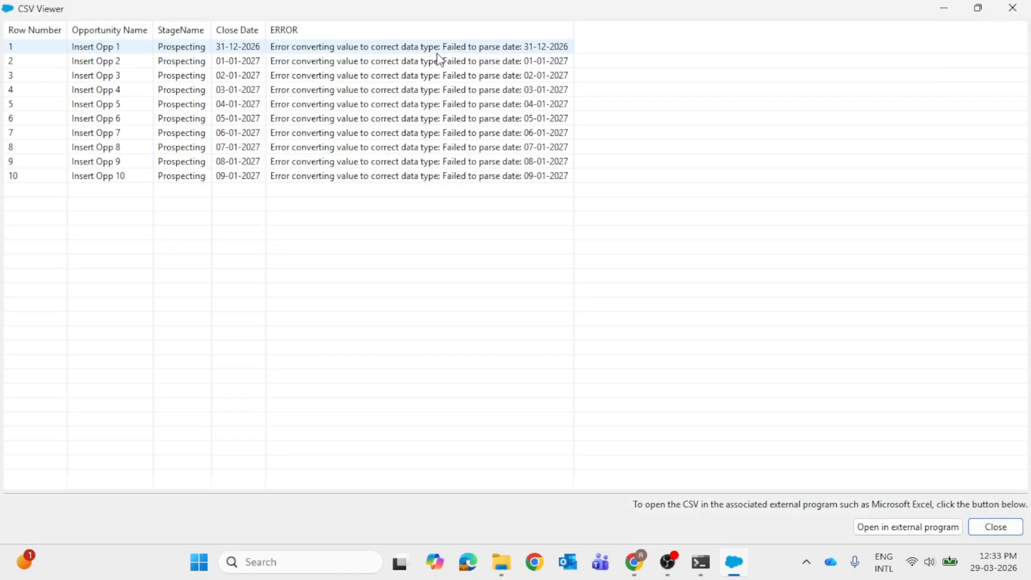
left_click(412, 163)
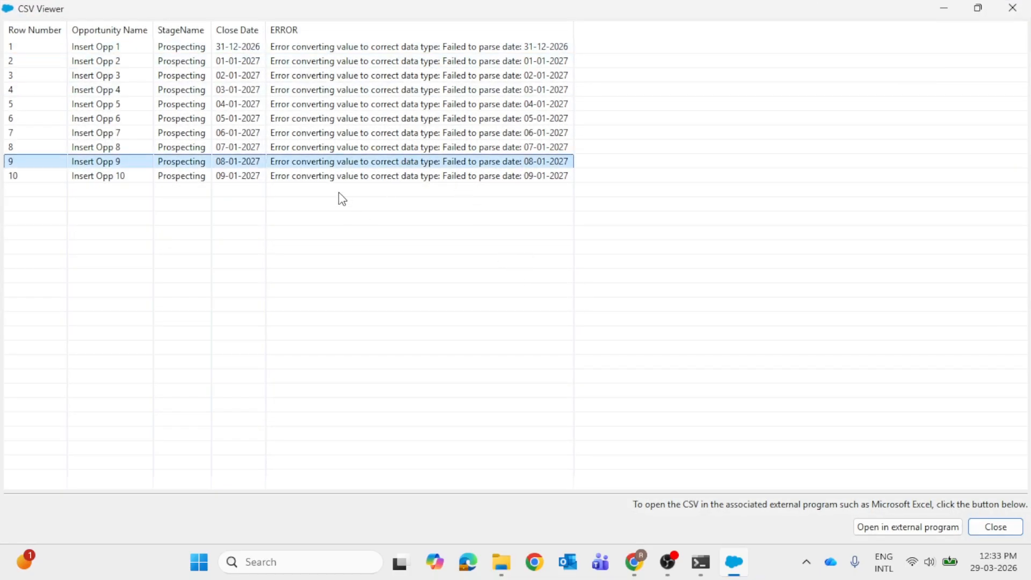
left_click(943, 10)
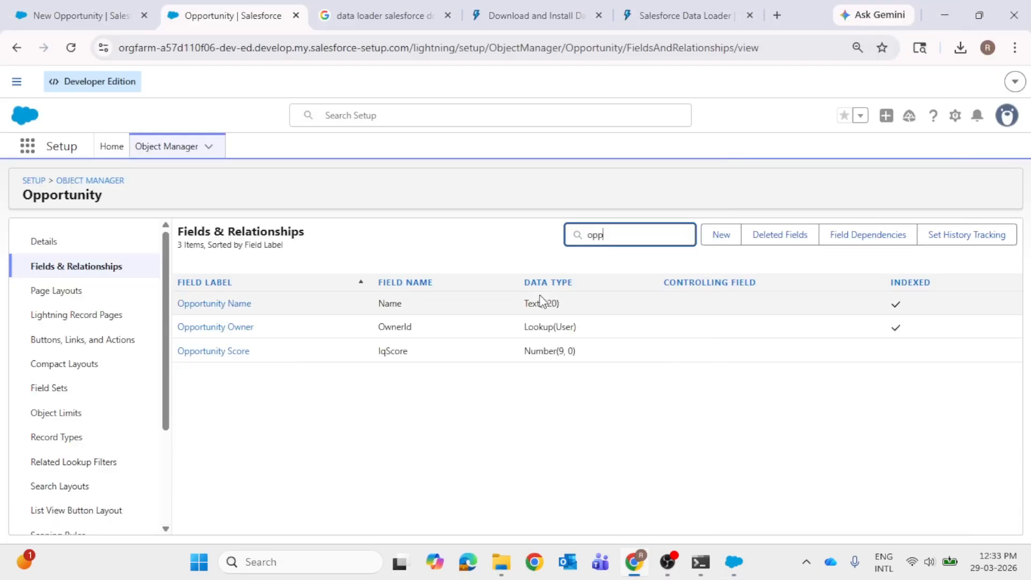
- Check the required Close Date format in the New Opportunity form in Chrome and dismiss the error list
left_click(94, 20)
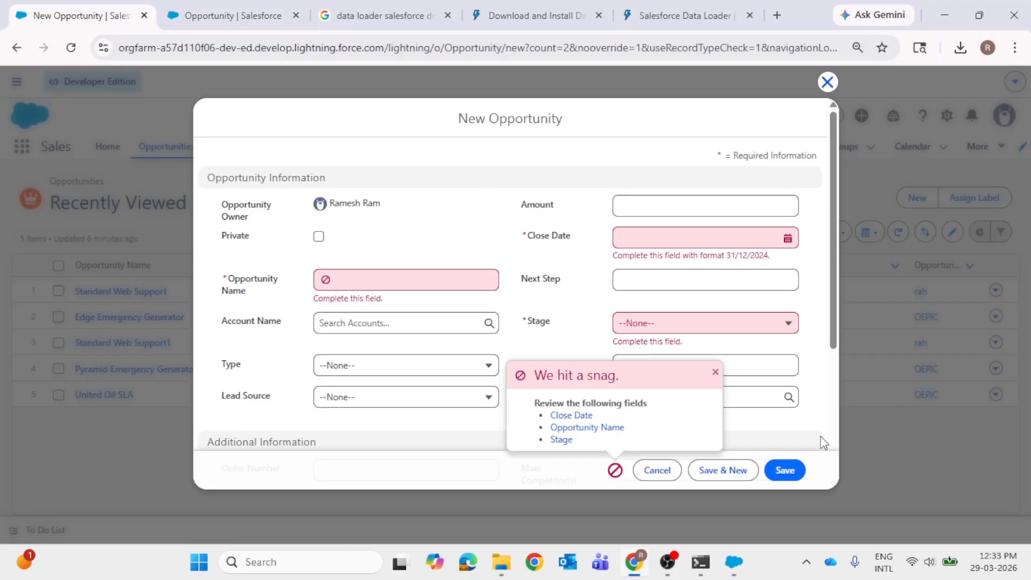
left_click(682, 325)
left_click(679, 234)
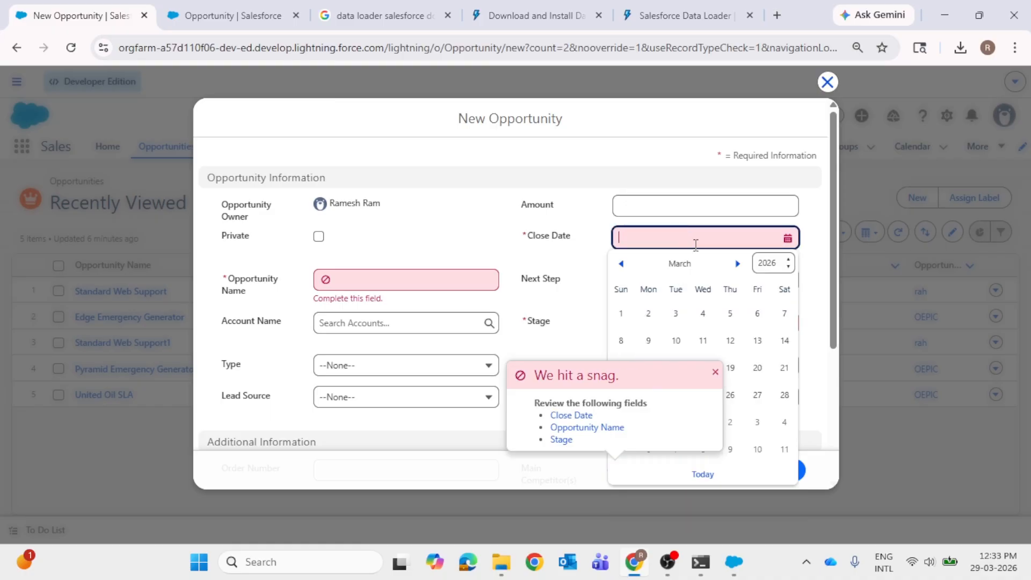
left_click(715, 373)
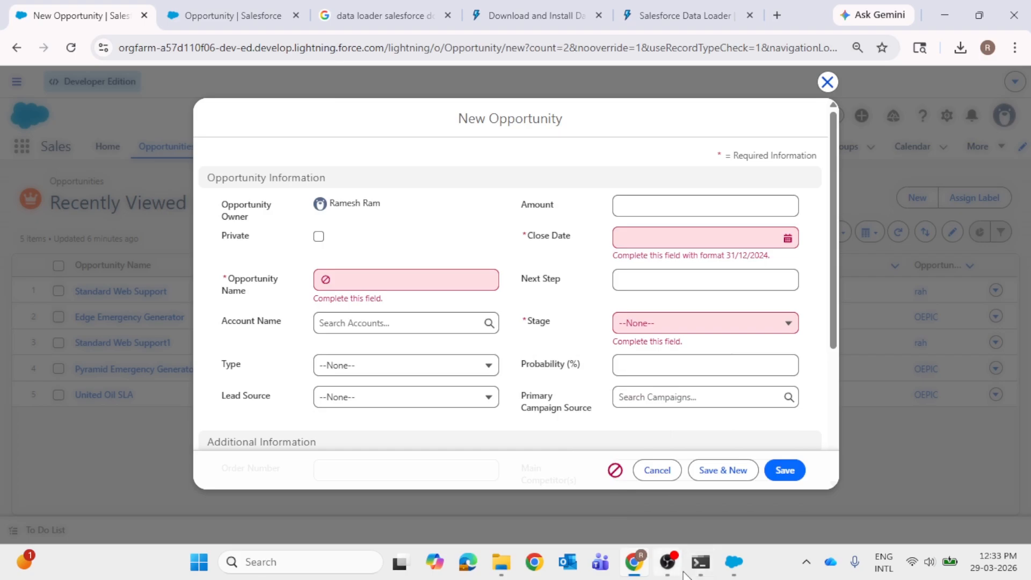
left_click(670, 565)
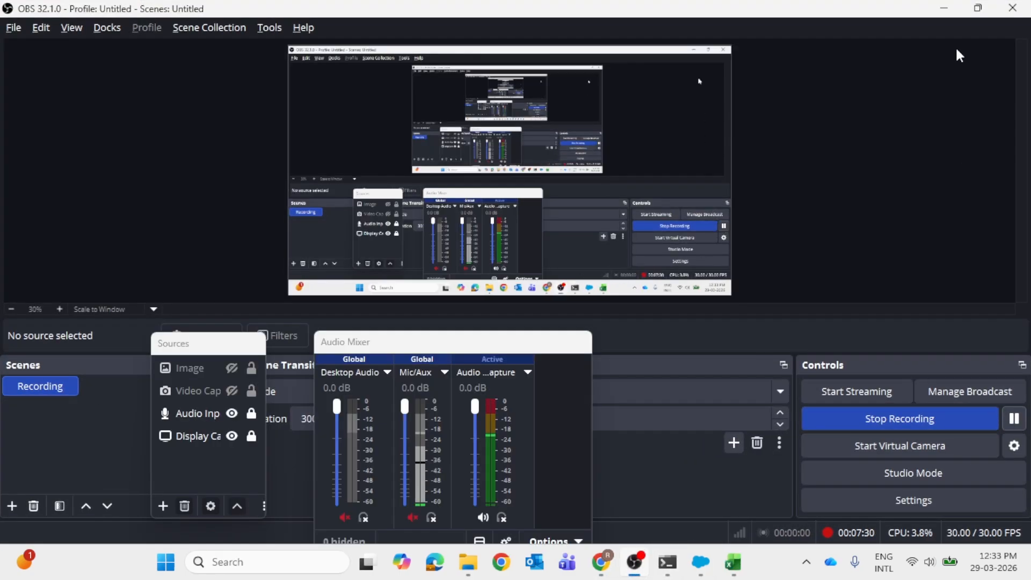
left_click(944, 8)
- Compare the CSV's Close Date values in Excel with the date format required by the New Opportunity form
key("alt+Tab")
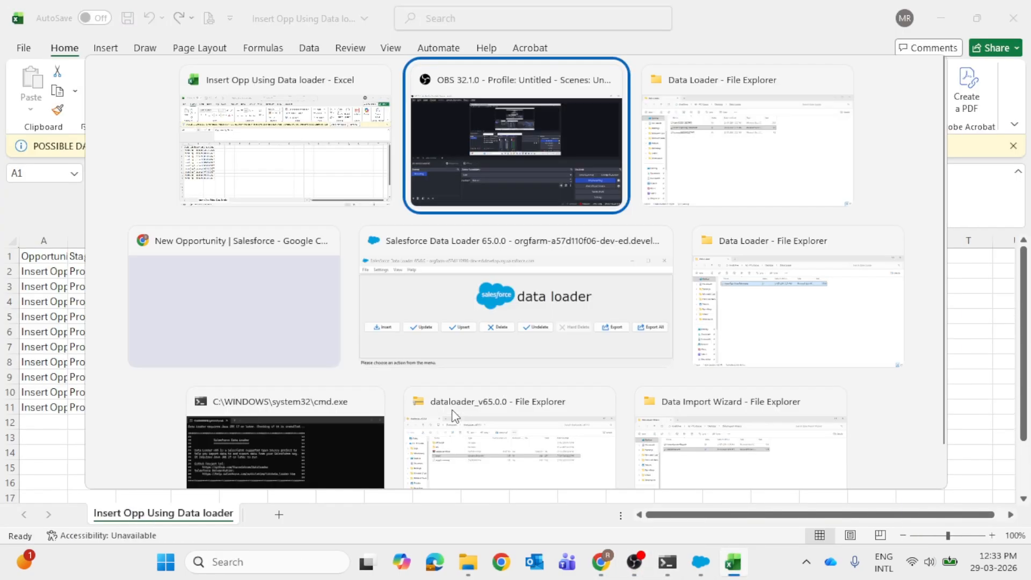
key("alt+Tab")
key("alt+Tab")
key("alt+Tab")
key("alt+shift+Tab")
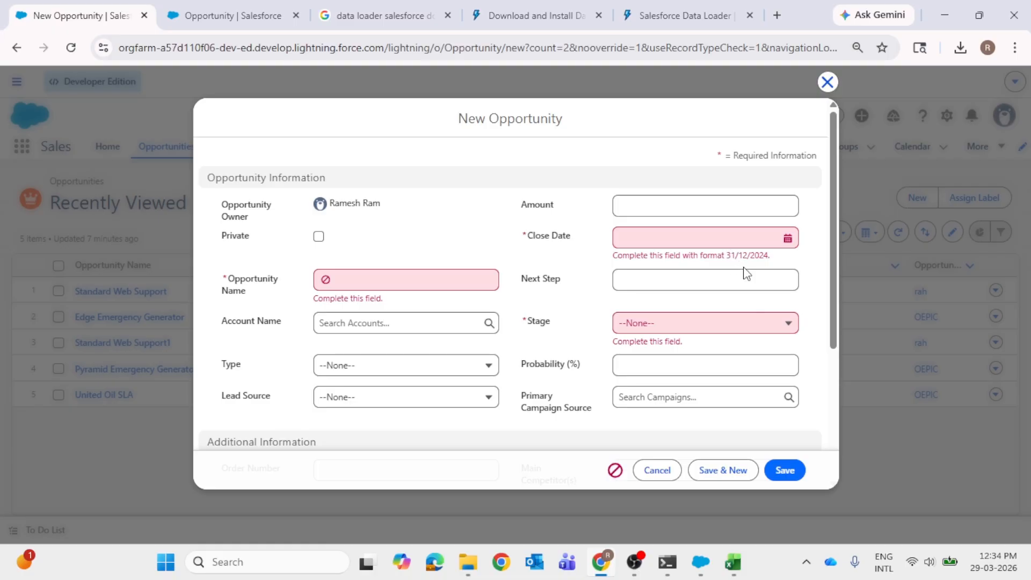
- Switch to the CSV in Excel and try to rewrite C2 as 31/12/2026 and fill the dates down to C11
key("alt+Tab")
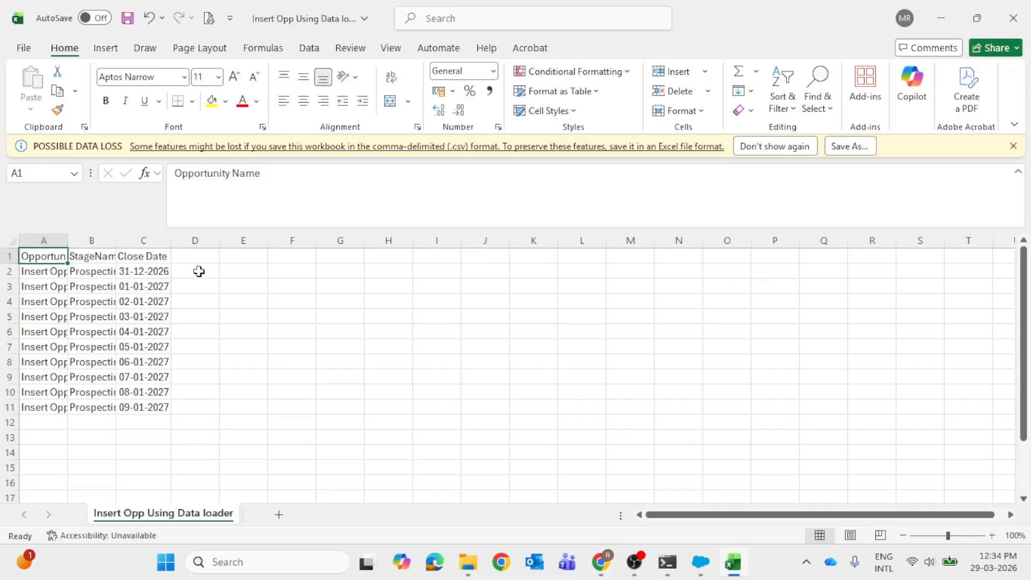
left_click(165, 271)
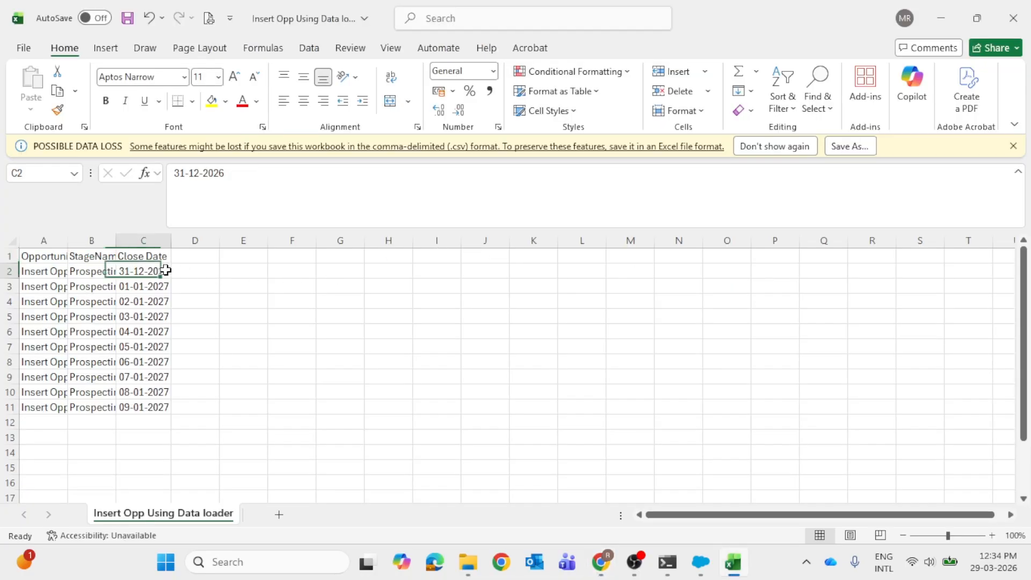
left_click(192, 174)
key("BackSpace")
type("/")
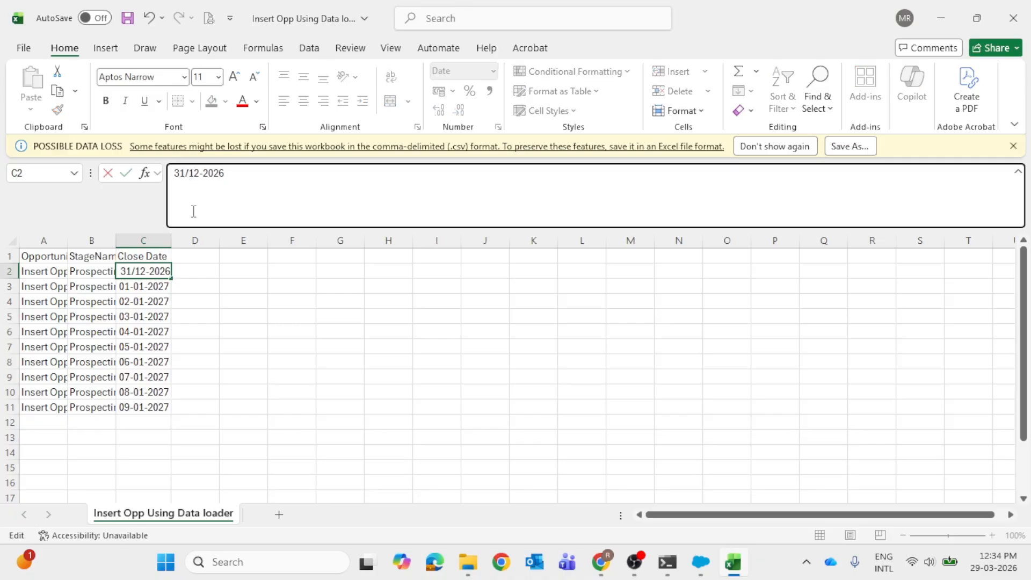
key("BackSpace")
type("/")
left_click(208, 332)
left_click(137, 271)
left_click_drag(174, 278, 187, 411)
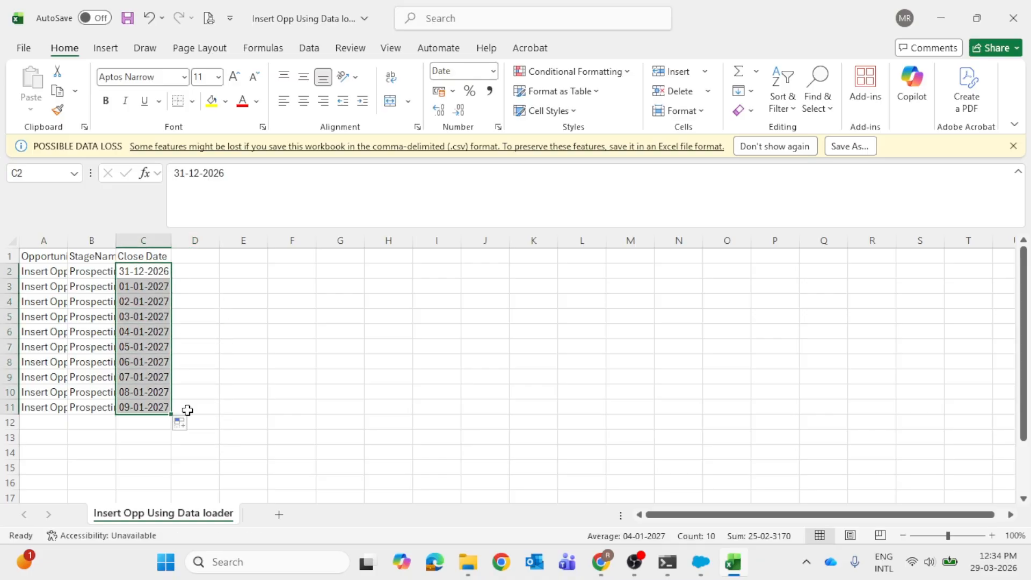
left_click(288, 397)
- Try again to replace the dashes with slashes in the Close Date in C2, entering 31/12/2026
left_click(145, 271)
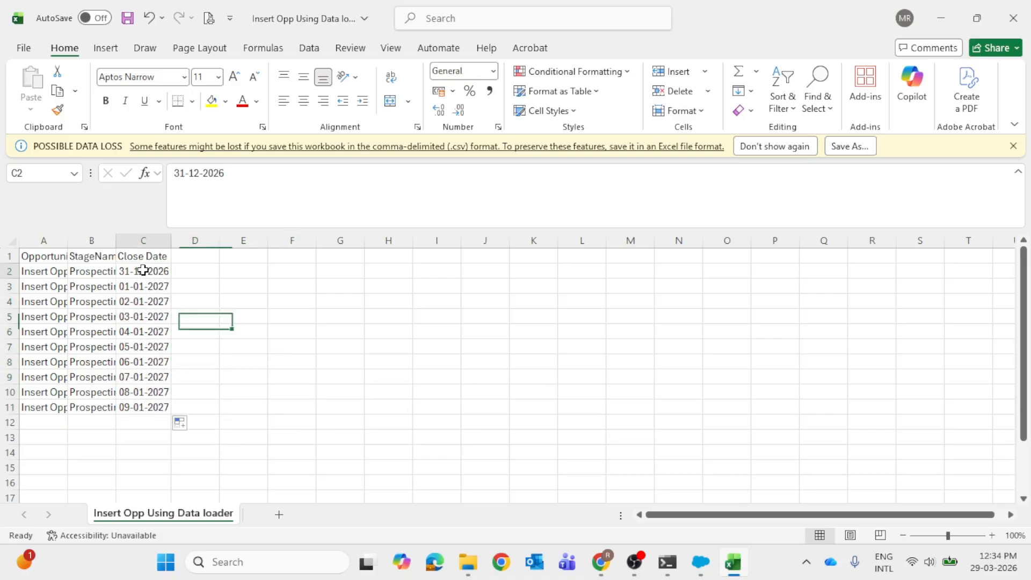
left_click(189, 174)
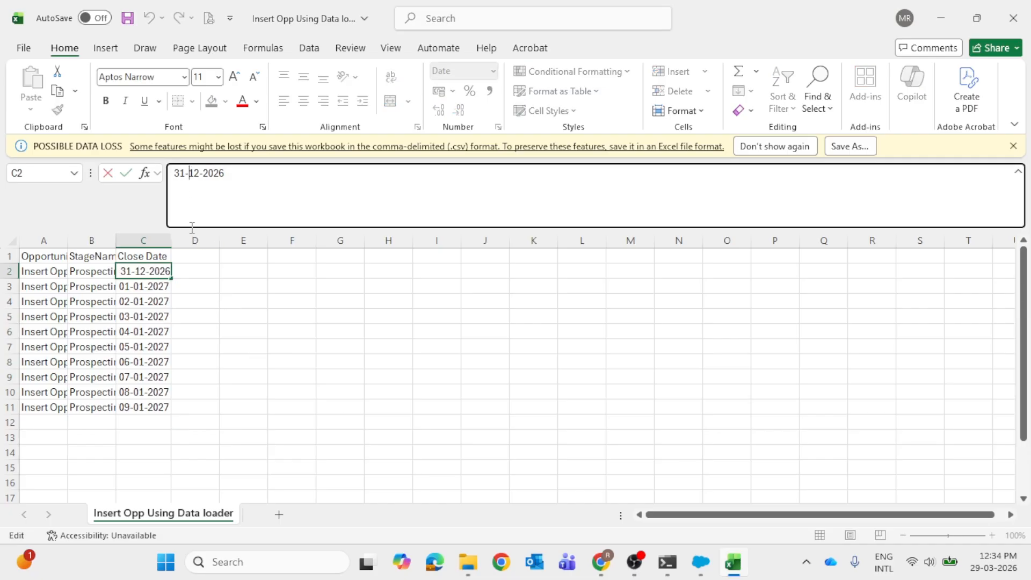
key("BackSpace")
type("/")
key("BackSpace")
type("1")
key("BackSpace")
type("/12/")
left_click(239, 329)
- Apply the Short Date number format to the Close Date cells C2 to C11
left_click_drag(156, 271, 156, 395)
left_click(260, 335)
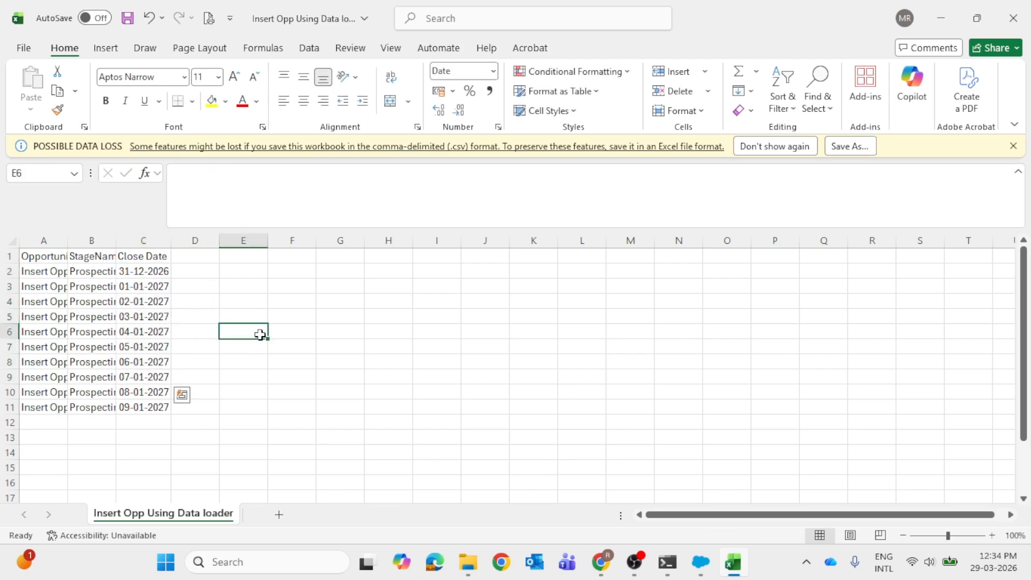
left_click_drag(143, 271, 147, 402)
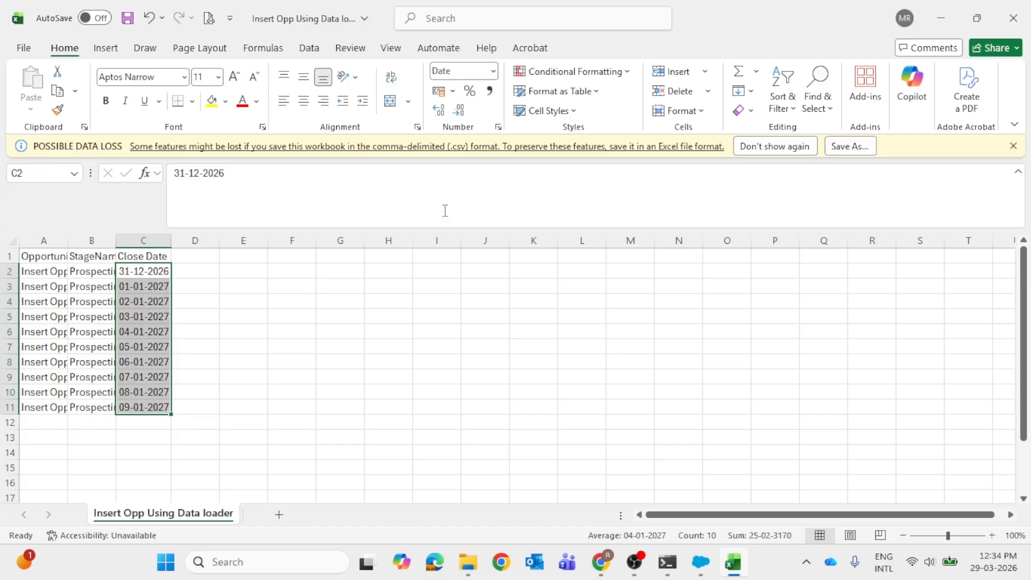
left_click(493, 72)
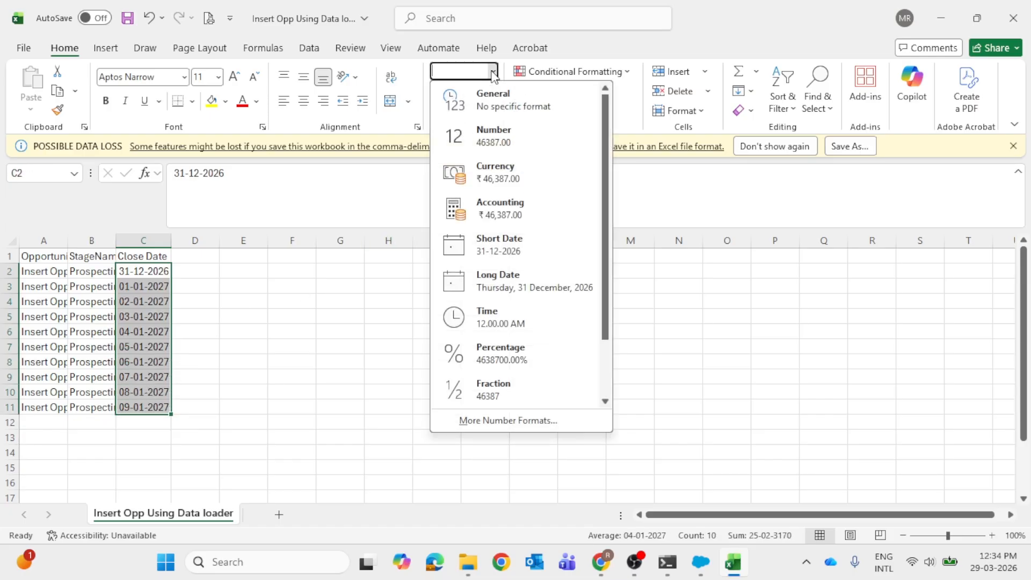
scroll(518, 322, "down", 2)
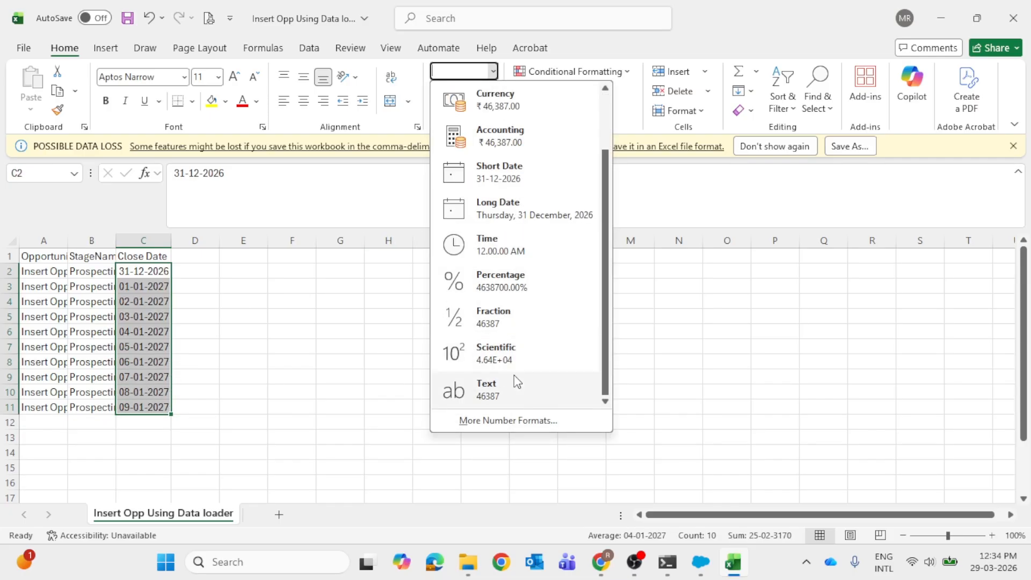
scroll(517, 379, "up", 2)
scroll(534, 315, "down", 2)
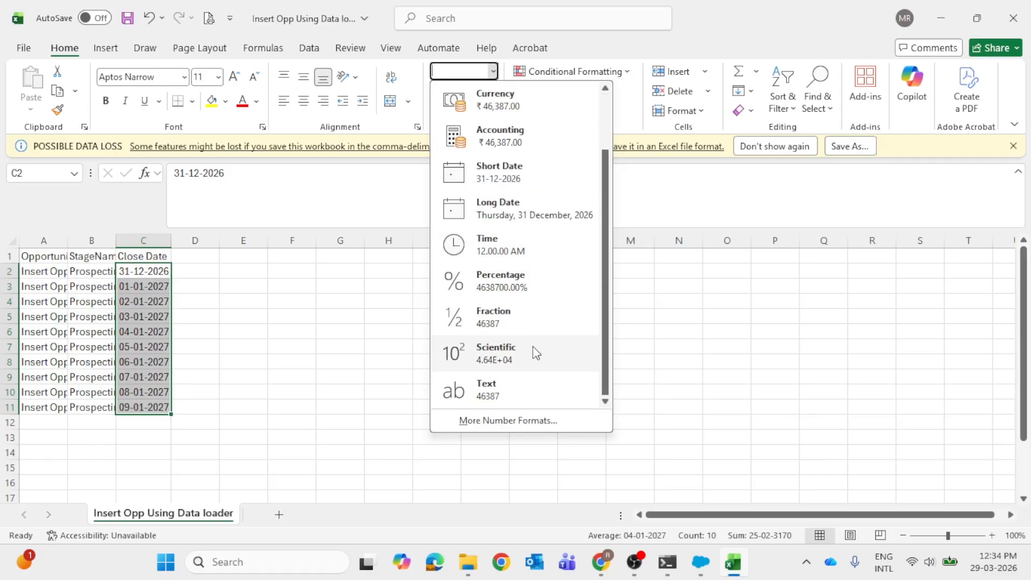
scroll(534, 350, "up", 2)
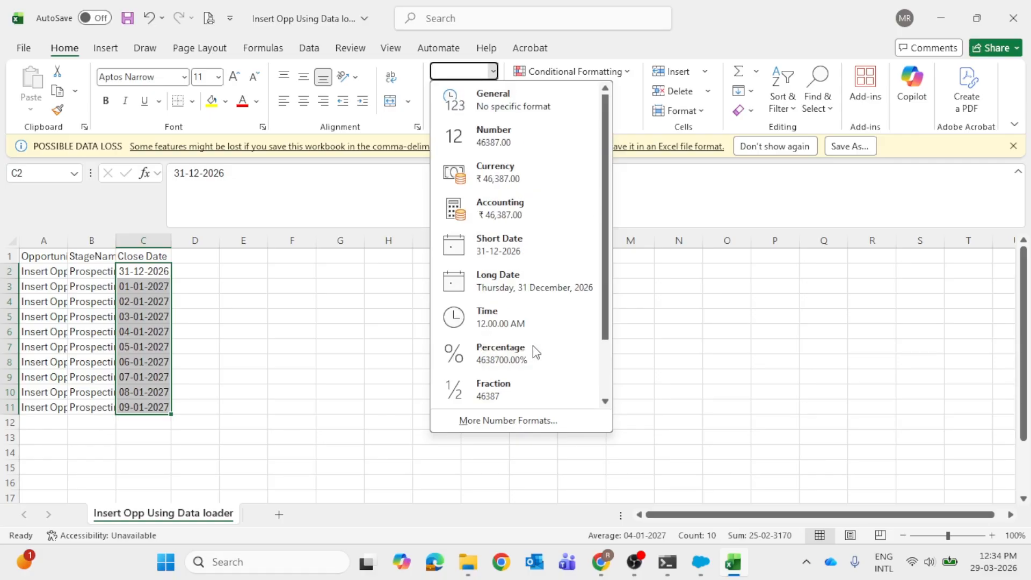
left_click(526, 252)
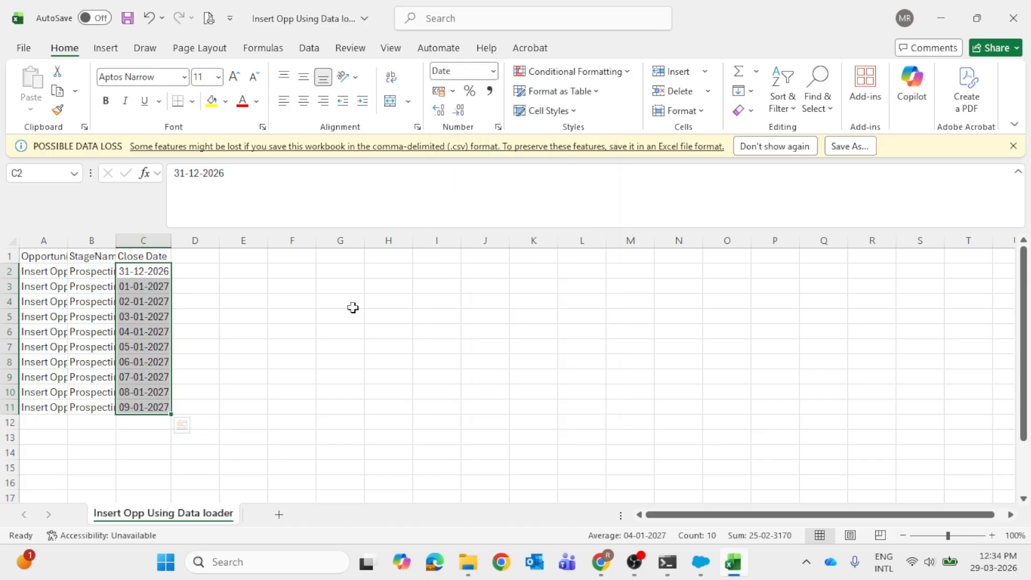
left_click(195, 344)
- Try the General number format on the Close Date in C2 and undo it
left_click(135, 272)
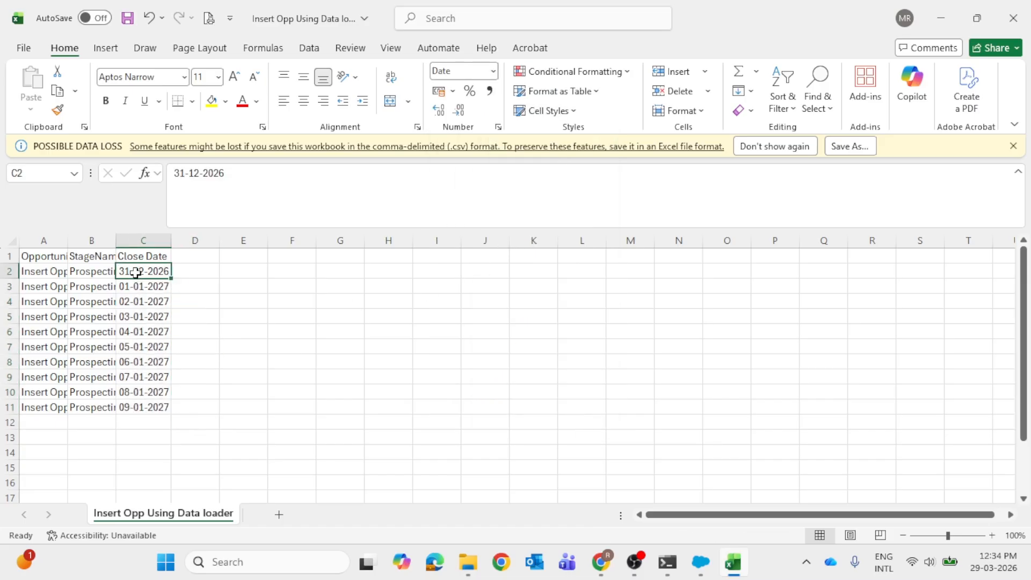
left_click(475, 73)
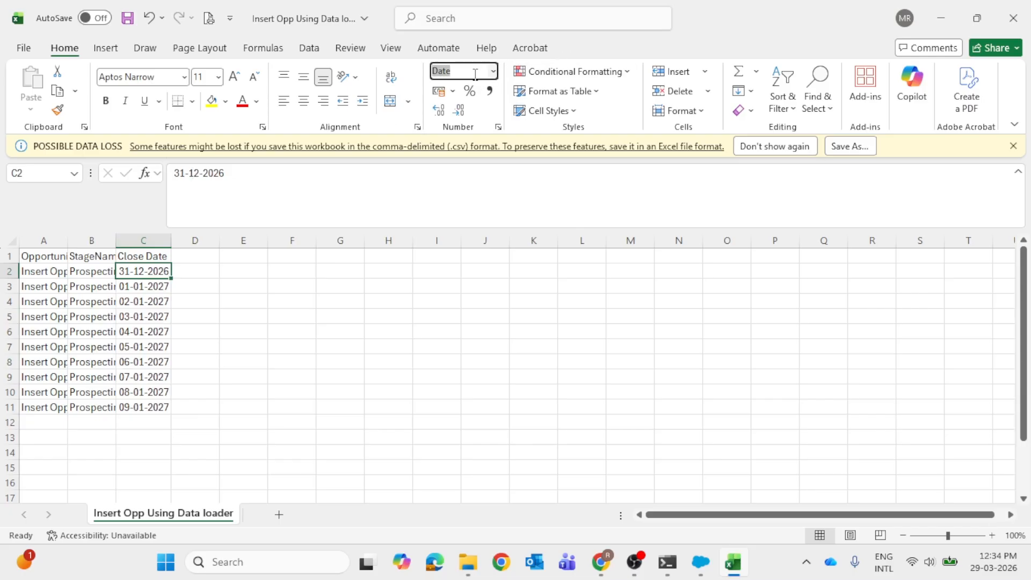
left_click(492, 77)
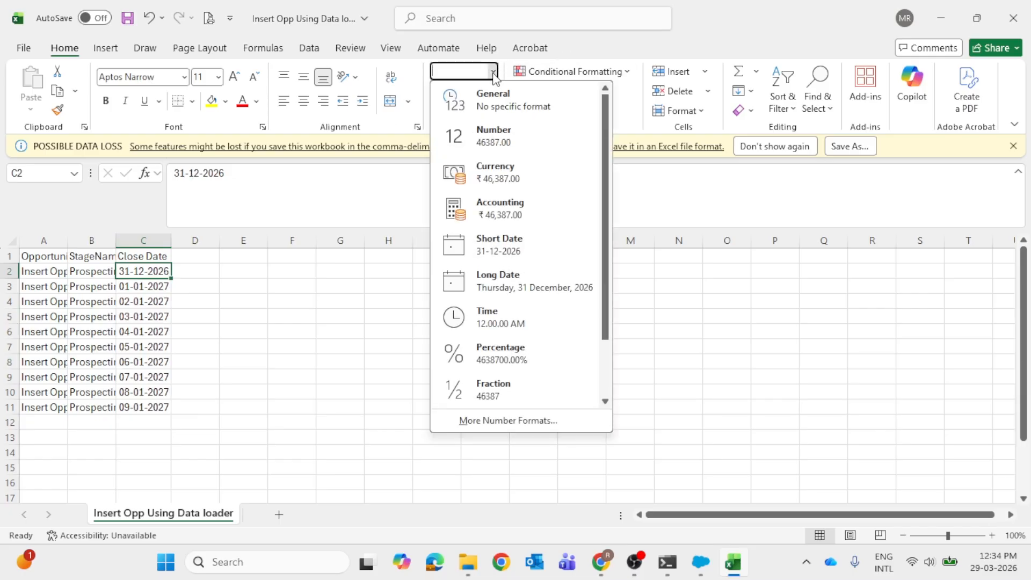
left_click(496, 94)
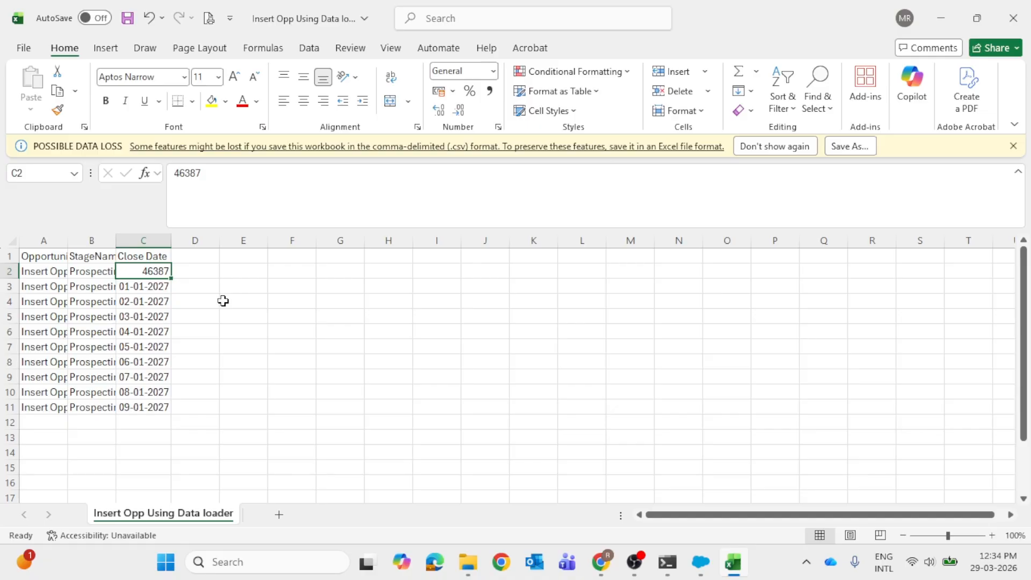
key("ctrl+z")
- Try once more to re-enter the Close Date in C2 with slashes, as 31/12/2026
left_click(193, 180)
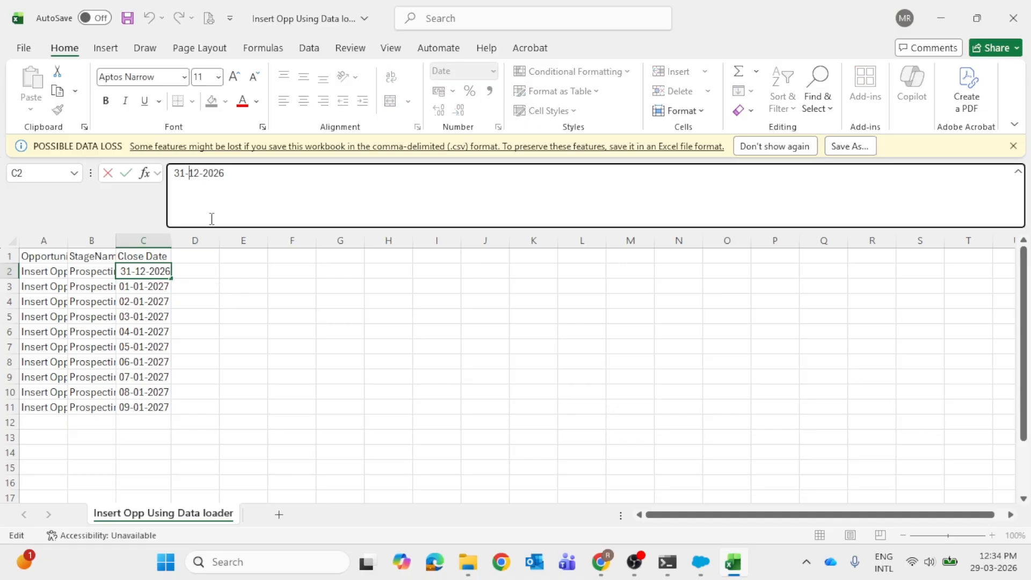
key("BackSpace")
type("/")
key("BackSpace")
type("/12/")
left_click(265, 366)
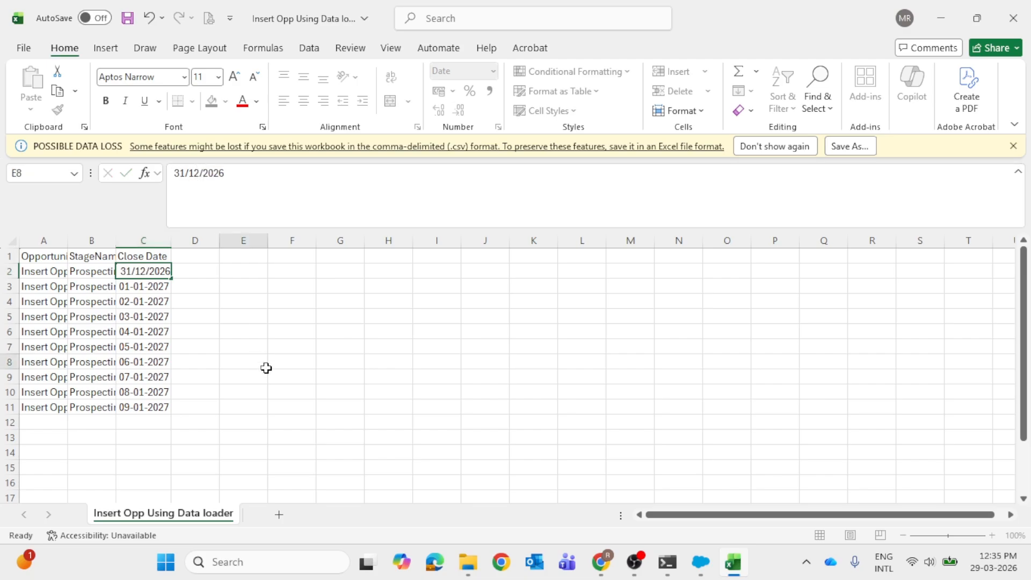
left_click(161, 272)
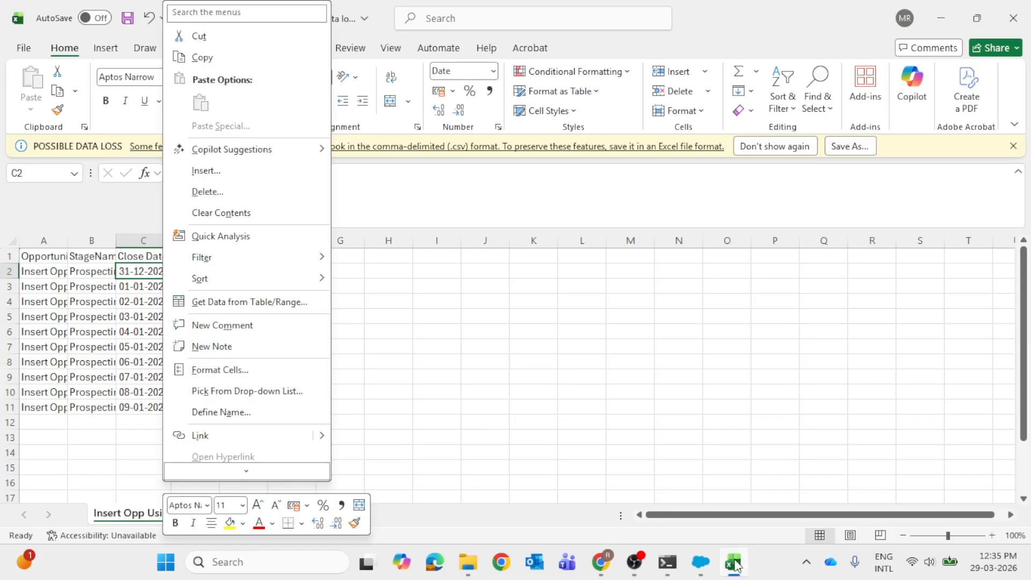
left_click(635, 562)
left_click(1014, 418)
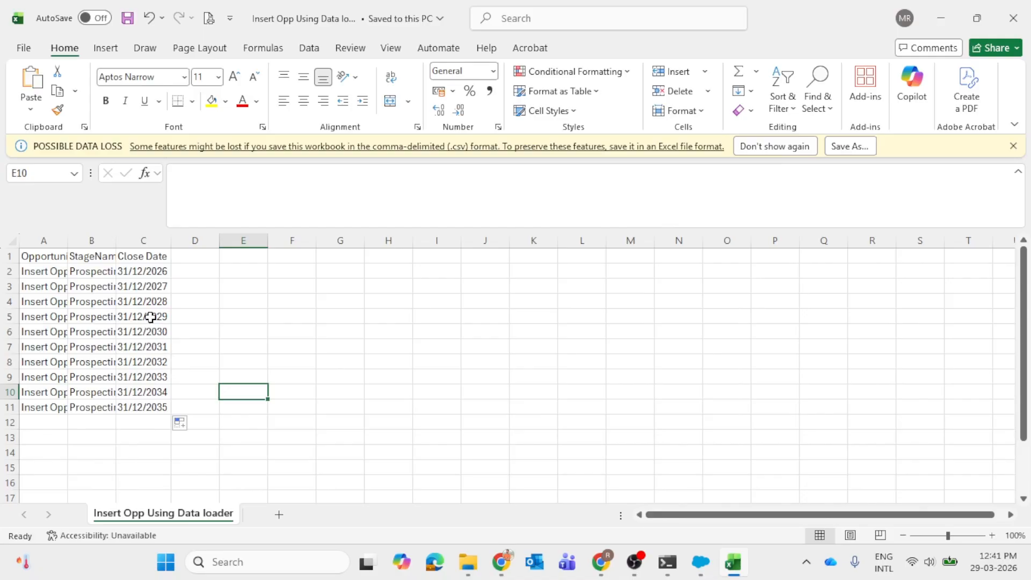
- Close the CSV workbook, return to Data Loader, and dismiss the failed insert's error list and result message
left_click(1014, 17)
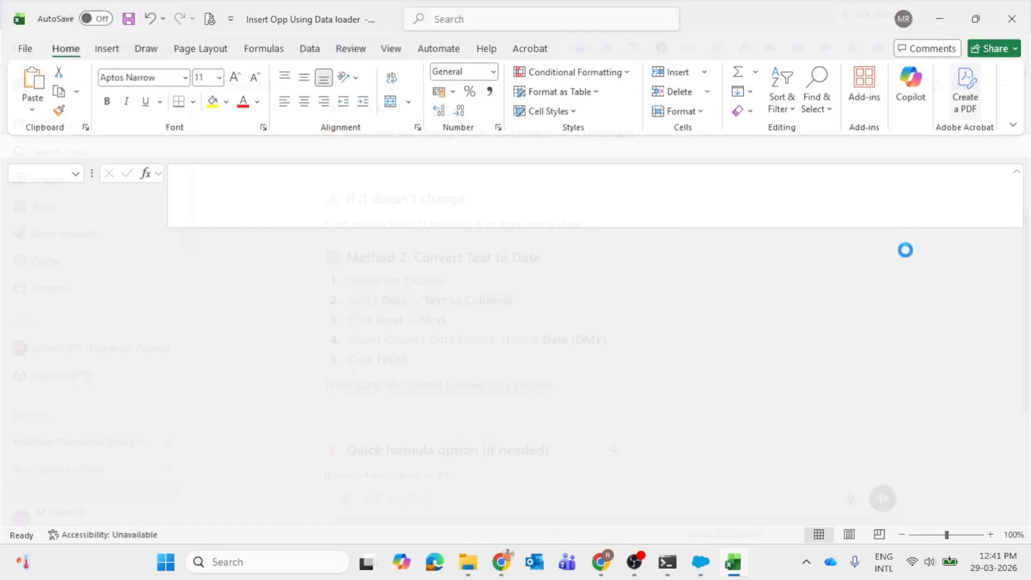
left_click(735, 564)
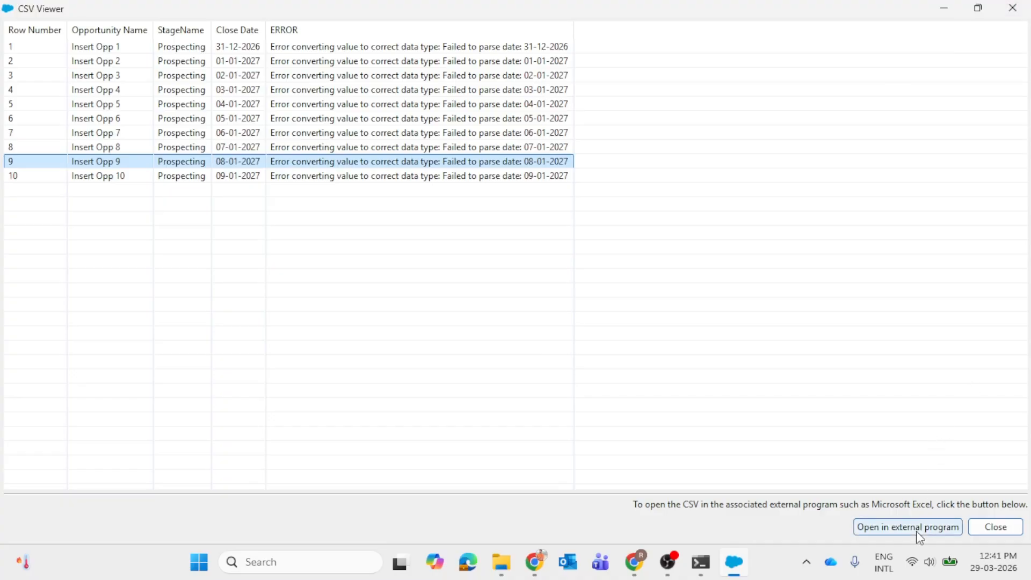
left_click(995, 526)
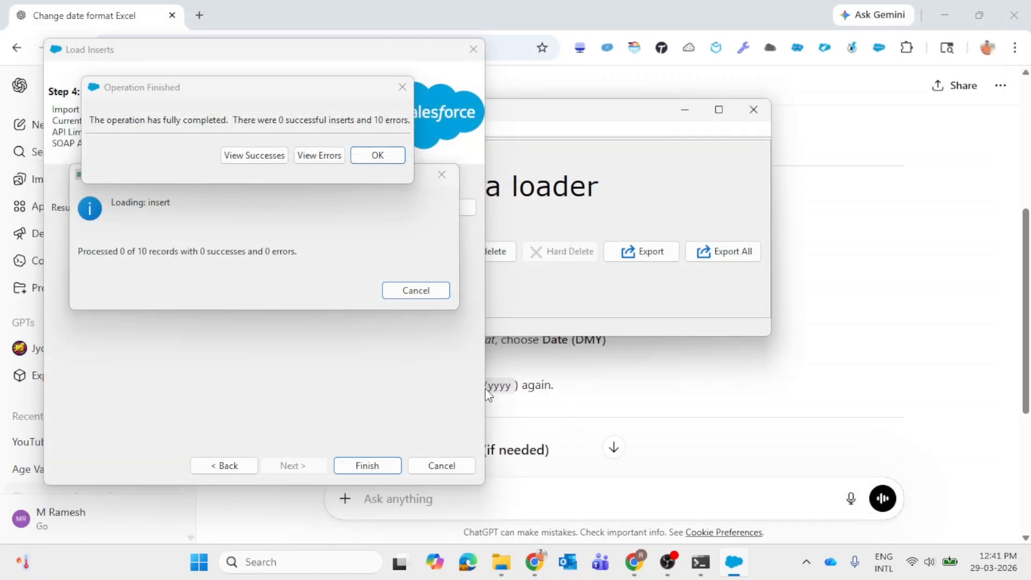
left_click(376, 156)
- Start a new insert for the Opportunity object from the Insert Opp Using Data loader CSV, leaving all lookup relationships unselected
left_click(177, 259)
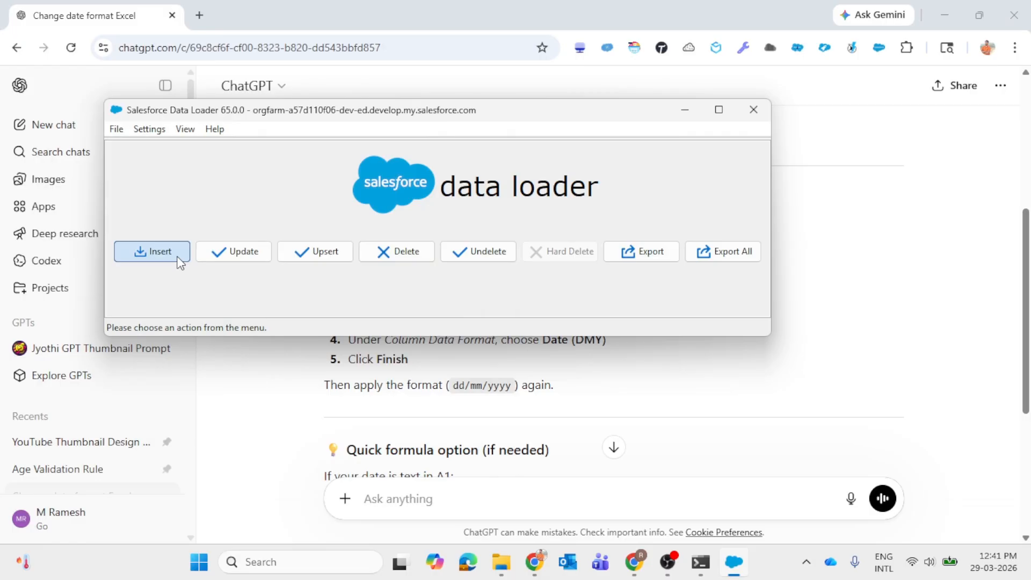
type("opp")
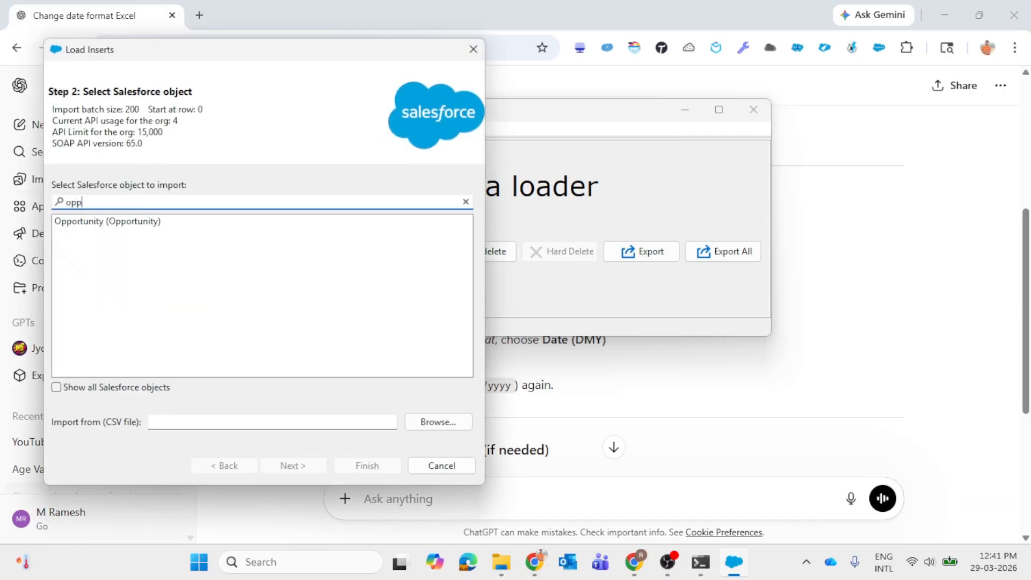
left_click(138, 221)
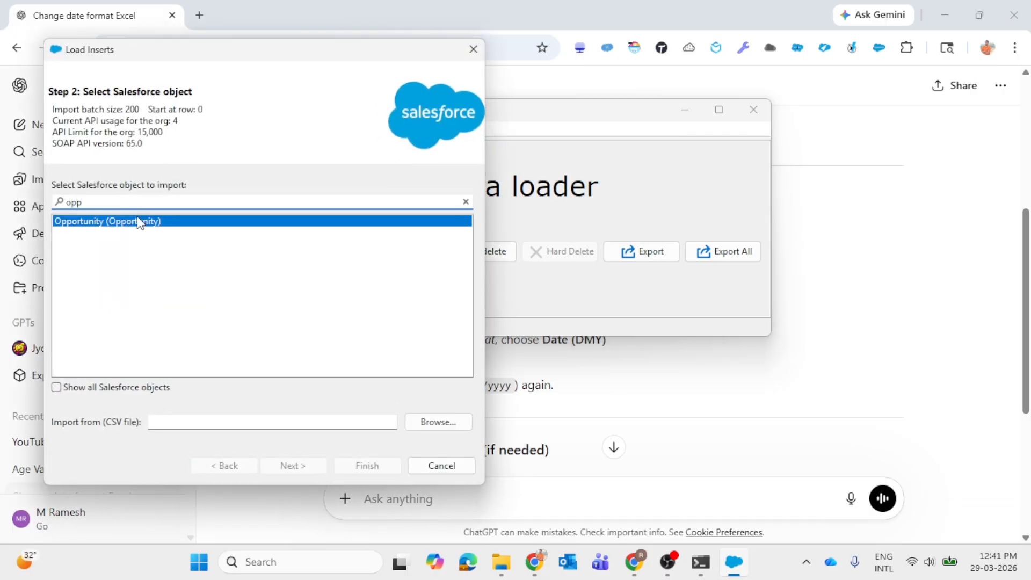
left_click(439, 422)
left_click(357, 208)
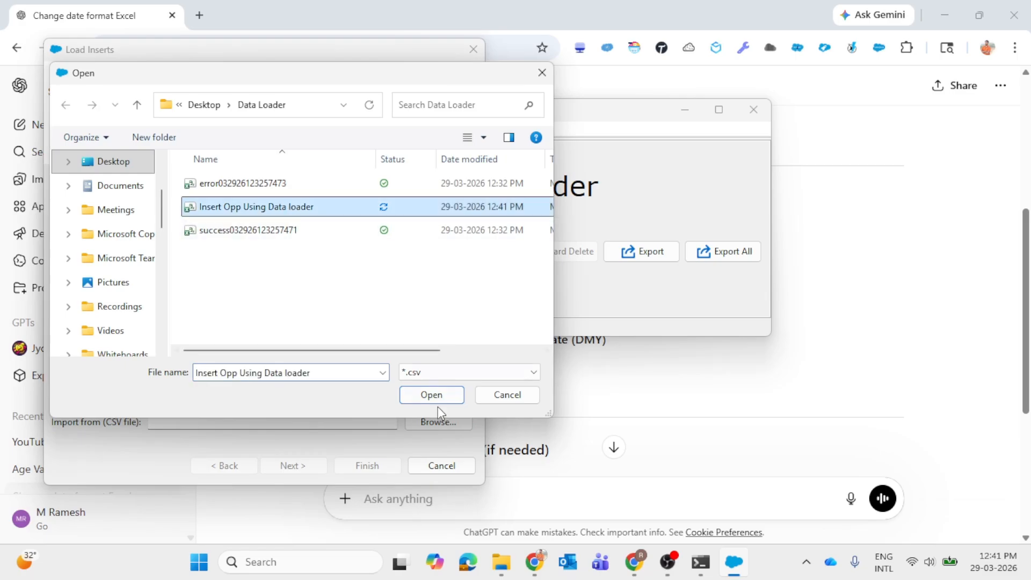
left_click(432, 396)
left_click(304, 466)
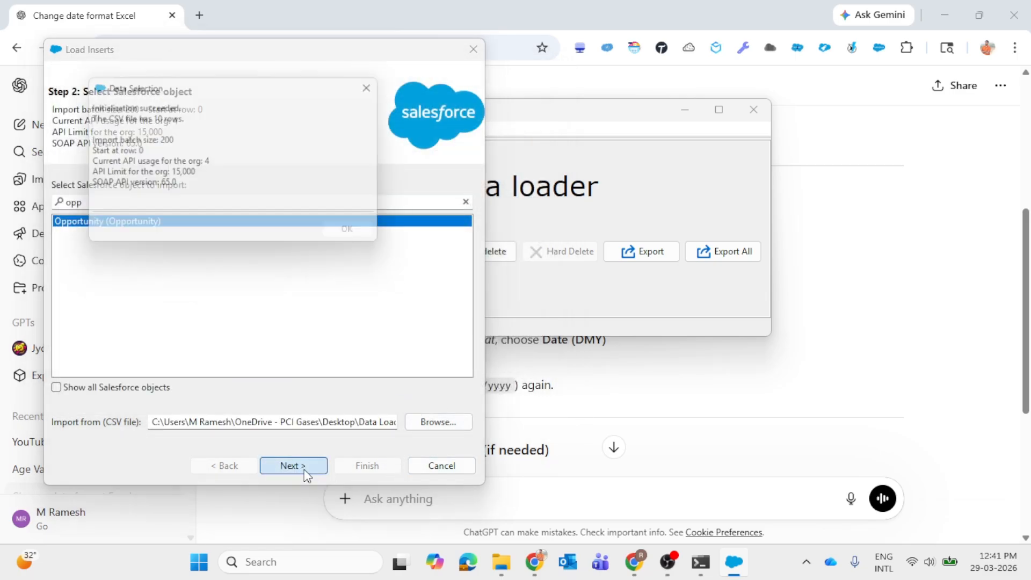
left_click(359, 238)
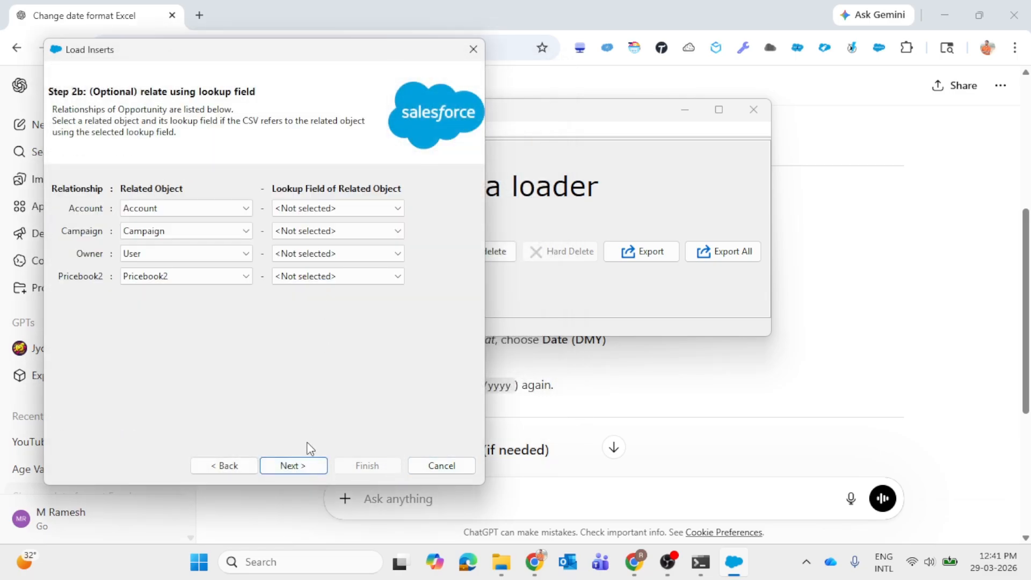
left_click(295, 466)
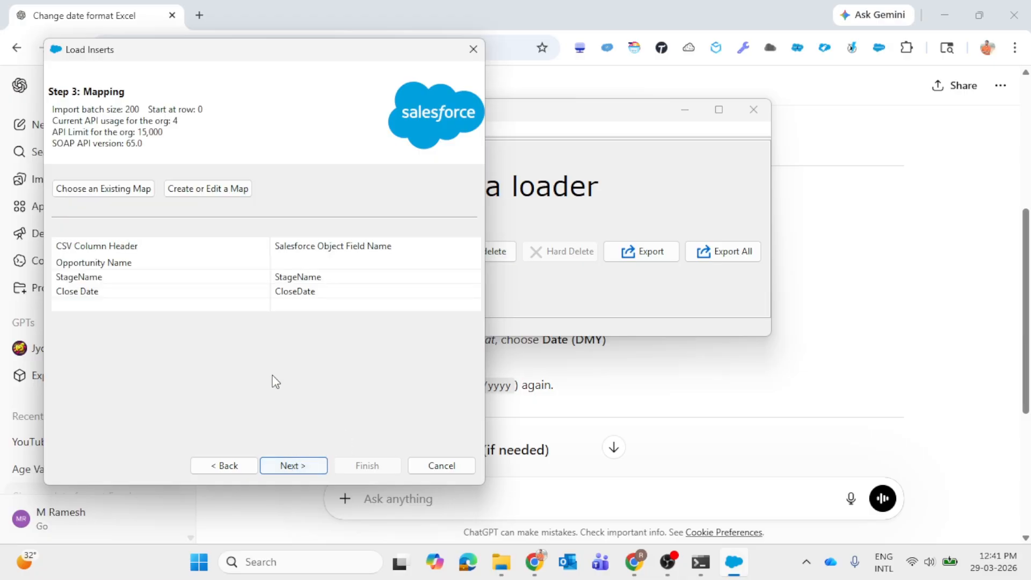
- Map the Opportunity Name column of the CSV to the Name field and accept the mapping
left_click(210, 190)
left_click(176, 157)
type("n")
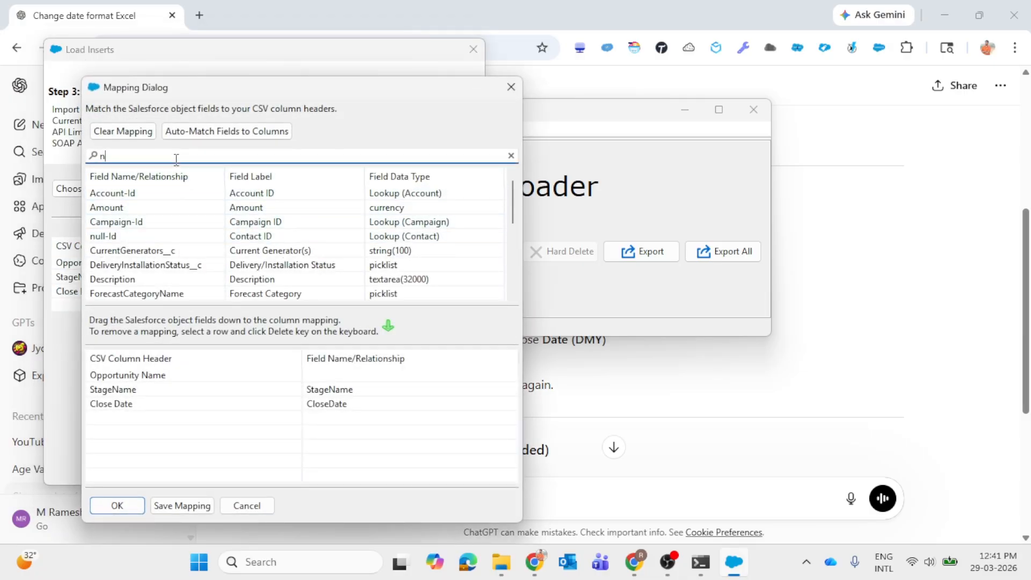
type("ame")
left_click_drag(253, 211, 342, 375)
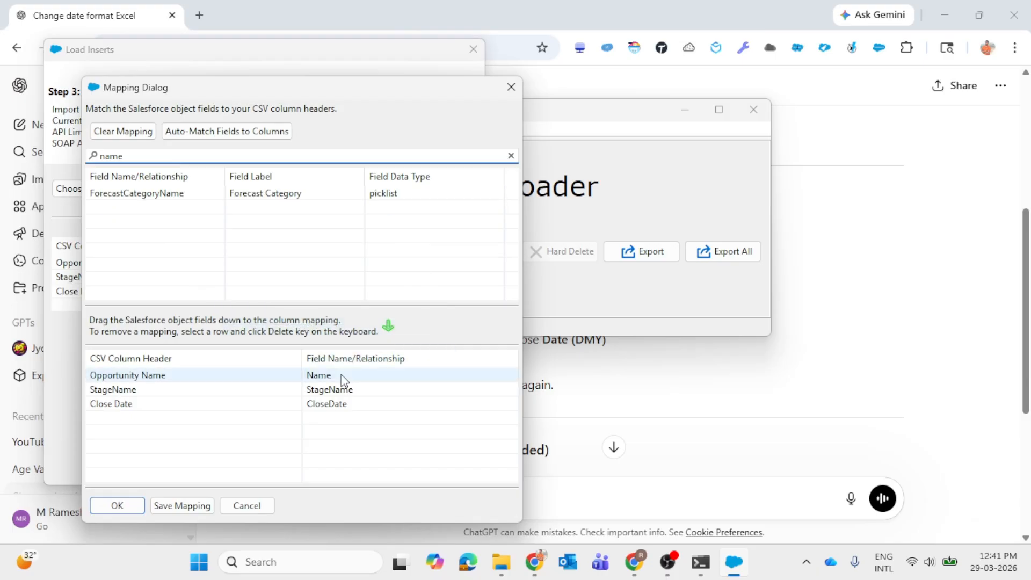
left_click(114, 510)
- Run the insert with the Data Loader folder as results folder, and close the completion message
left_click(310, 471)
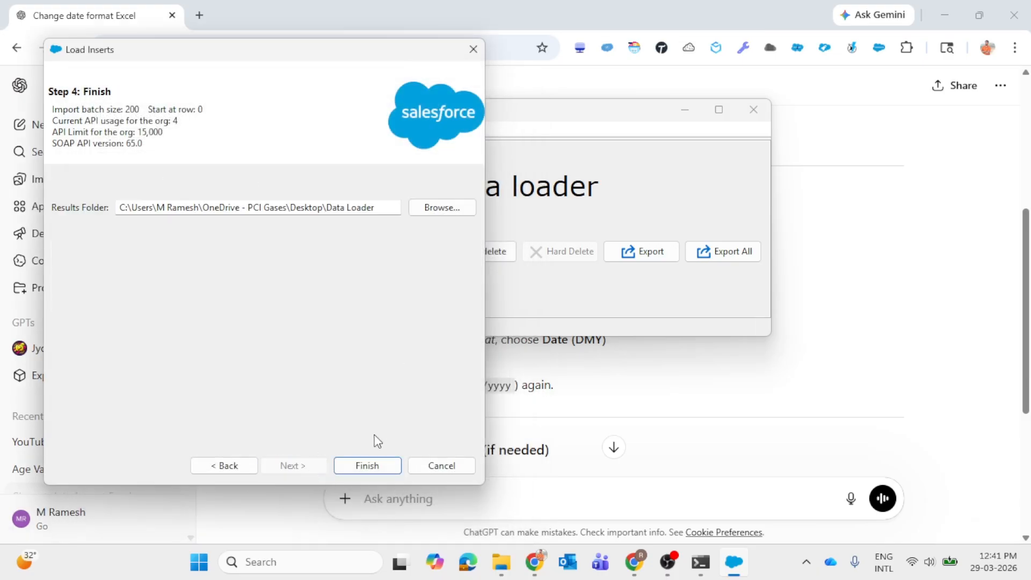
left_click(366, 465)
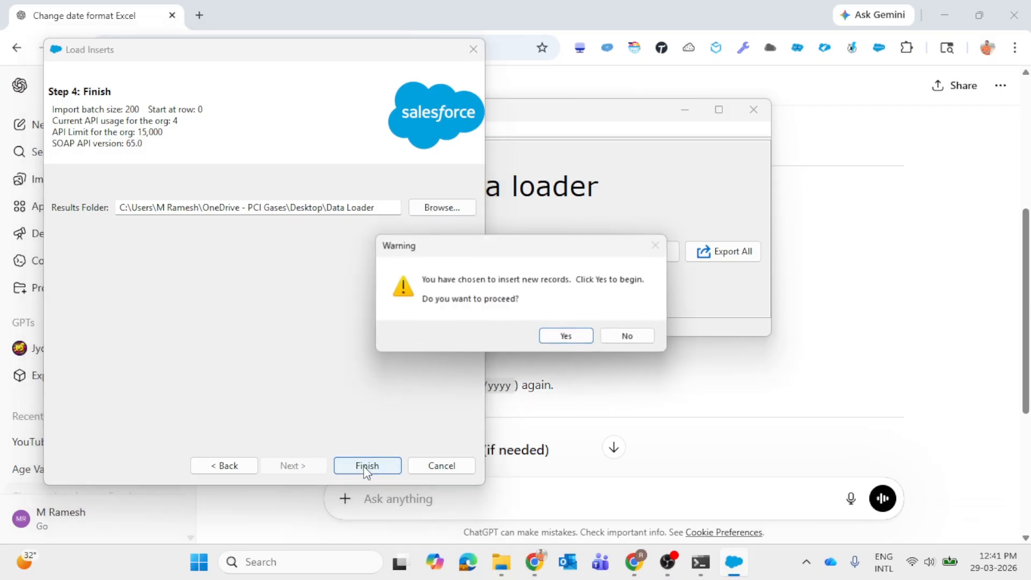
left_click(560, 339)
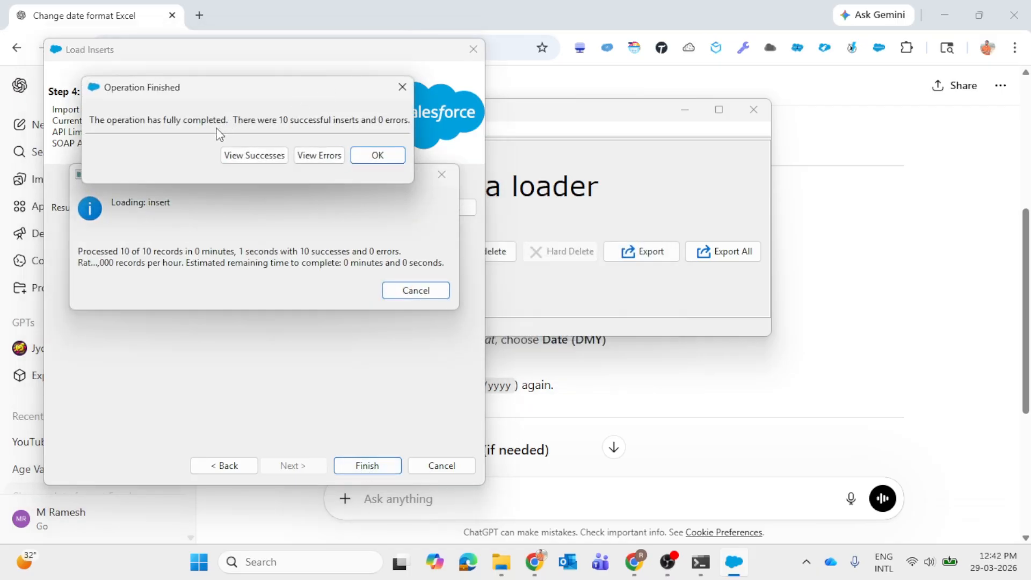
left_click(378, 157)
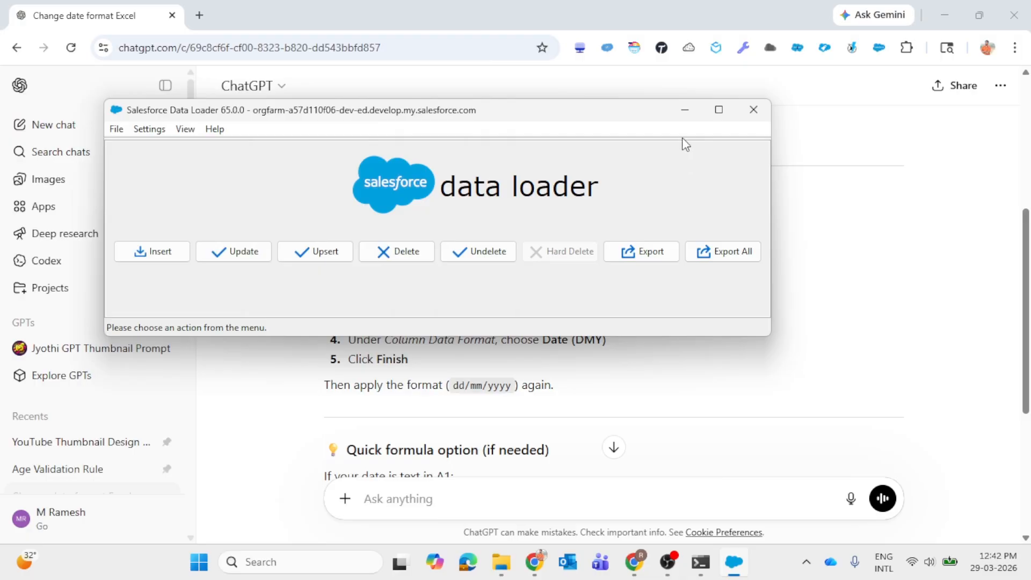
left_click(685, 110)
left_click(1030, 564)
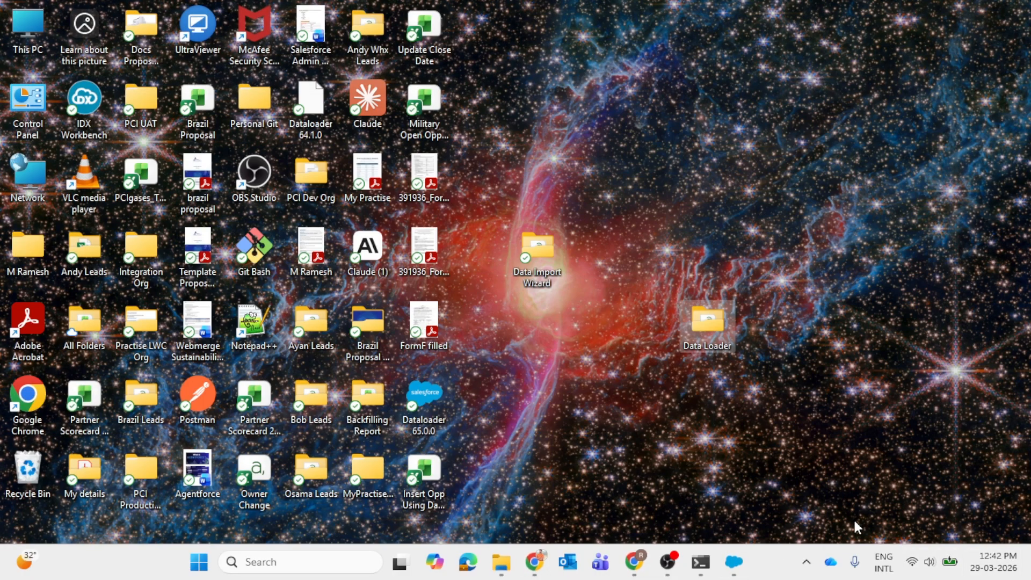
double_click(702, 334)
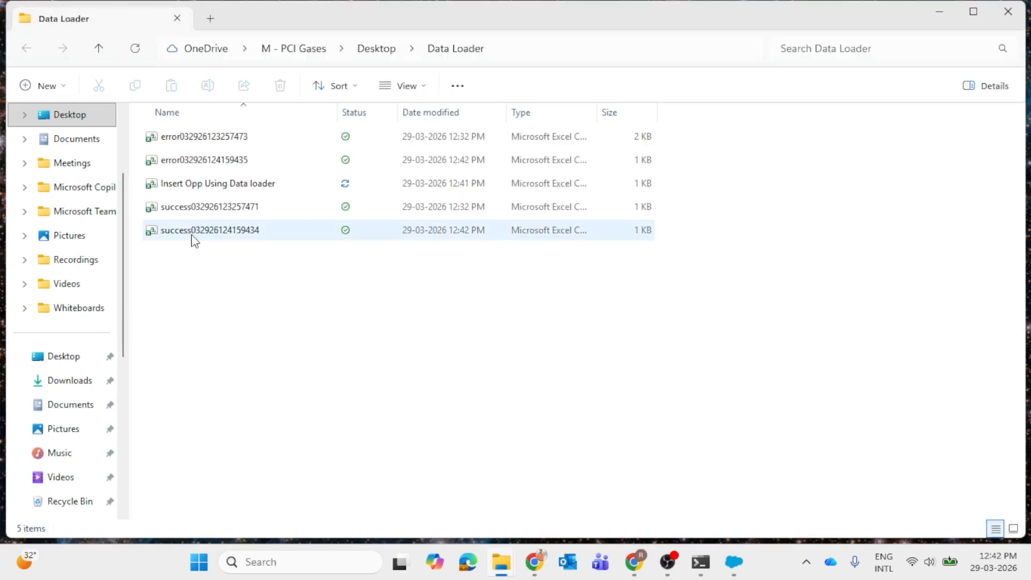
double_click(261, 236)
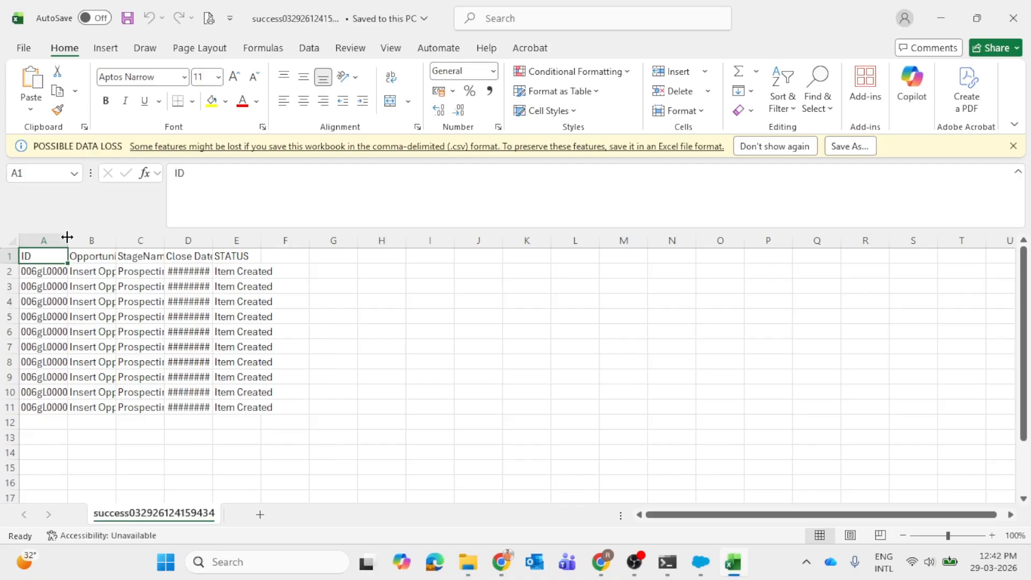
- Auto-fit the ID, Opportunity Name and Close Date columns and check the STATUS of the records
double_click(67, 237)
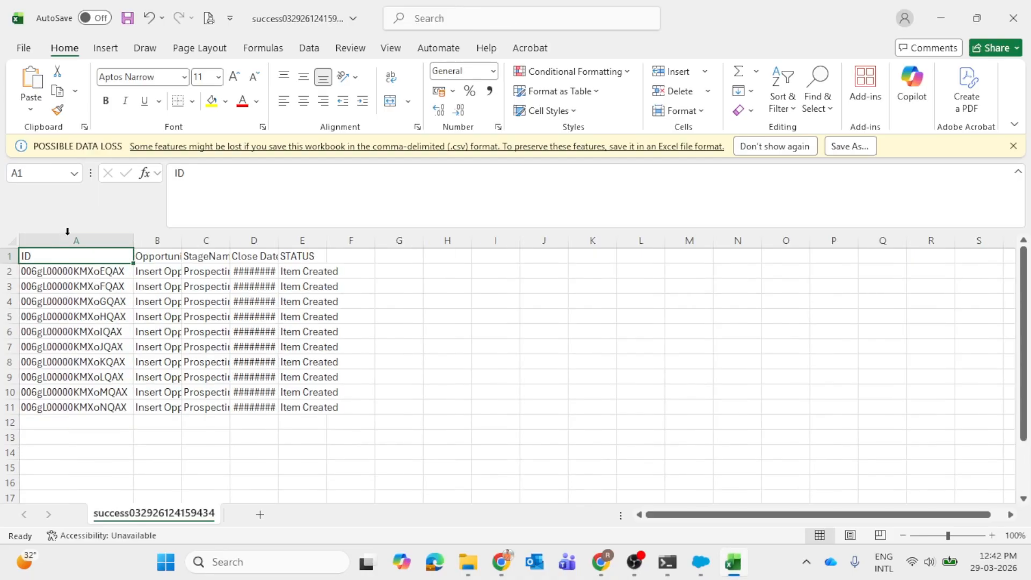
double_click(181, 236)
double_click(323, 239)
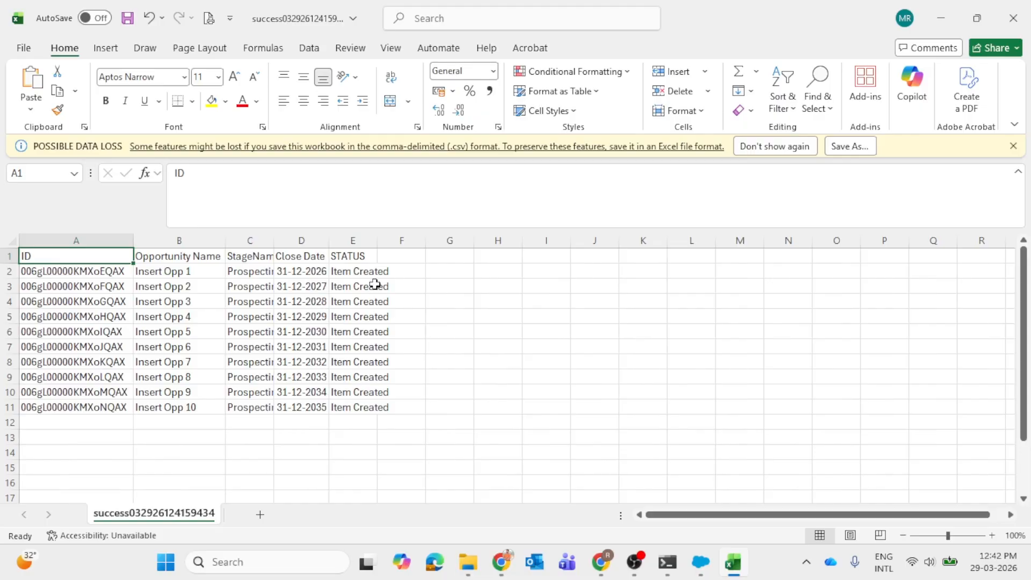
left_click(366, 376)
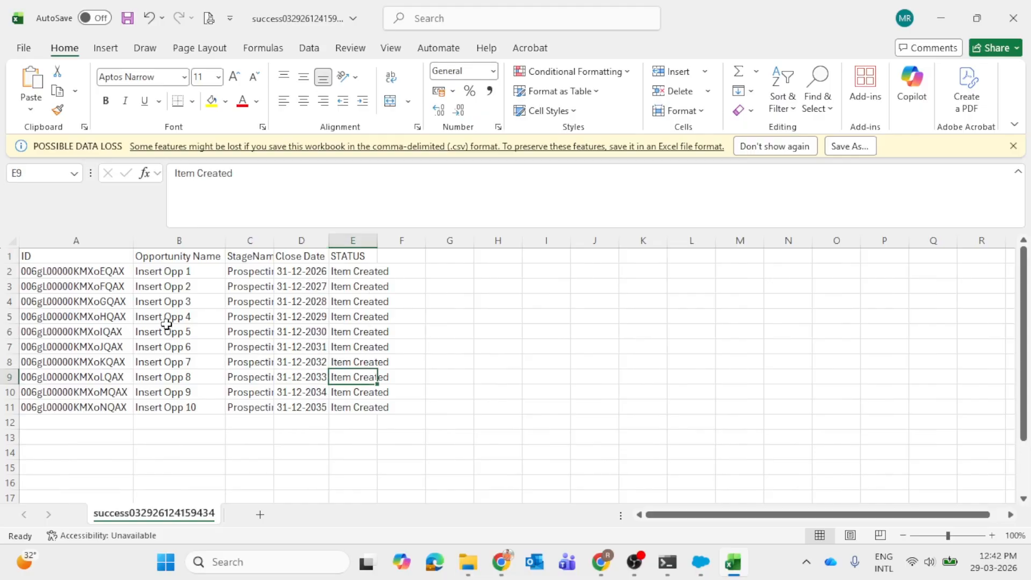
- Switch to Salesforce in the Chrome browser and cancel the blank New Opportunity form
key("alt+Tab")
key("alt+Tab")
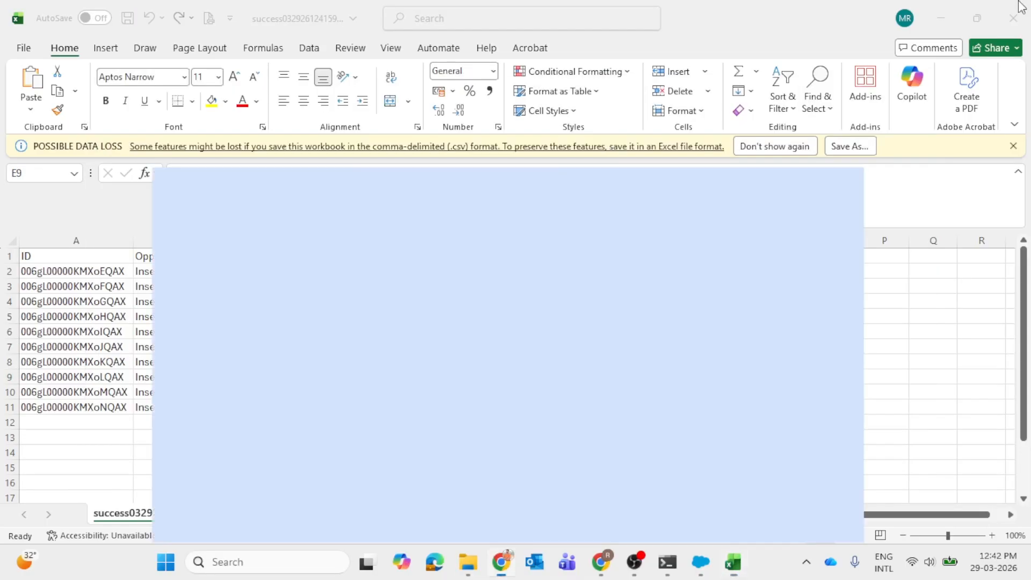
key("alt+Tab")
key("alt+Tab")
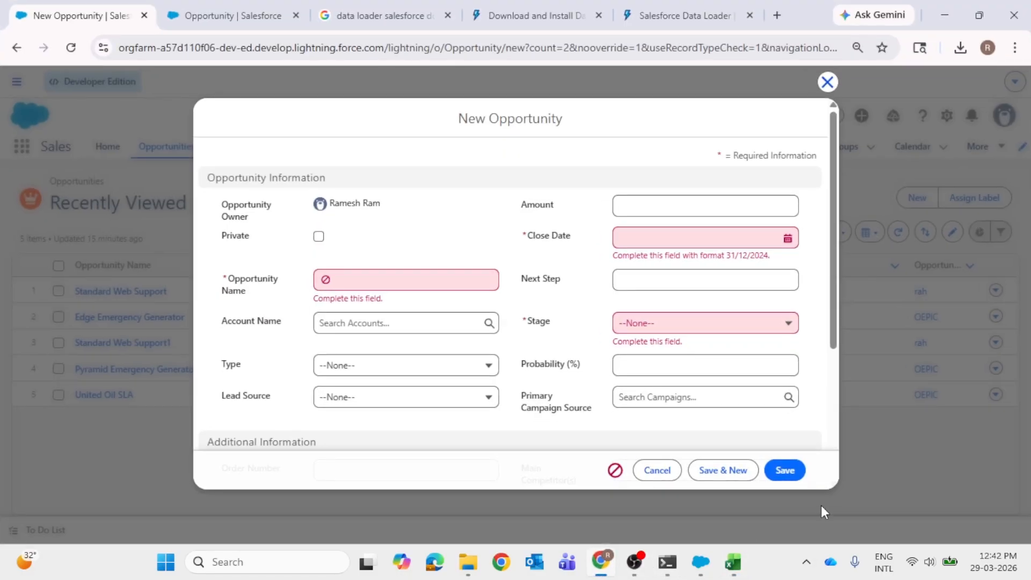
left_click(671, 465)
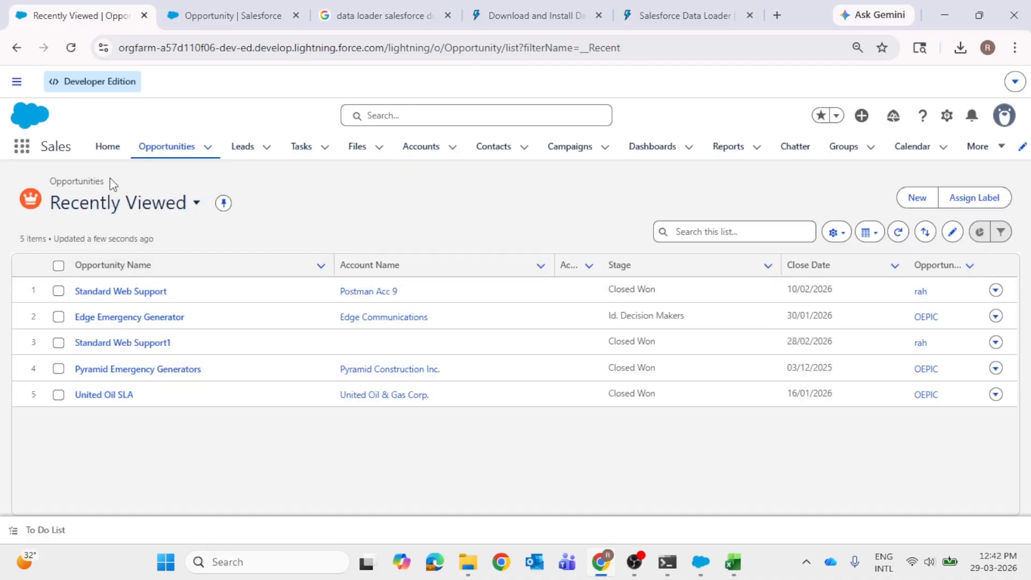
- Show the All Opportunities list view and pin it as the default list
left_click(130, 222)
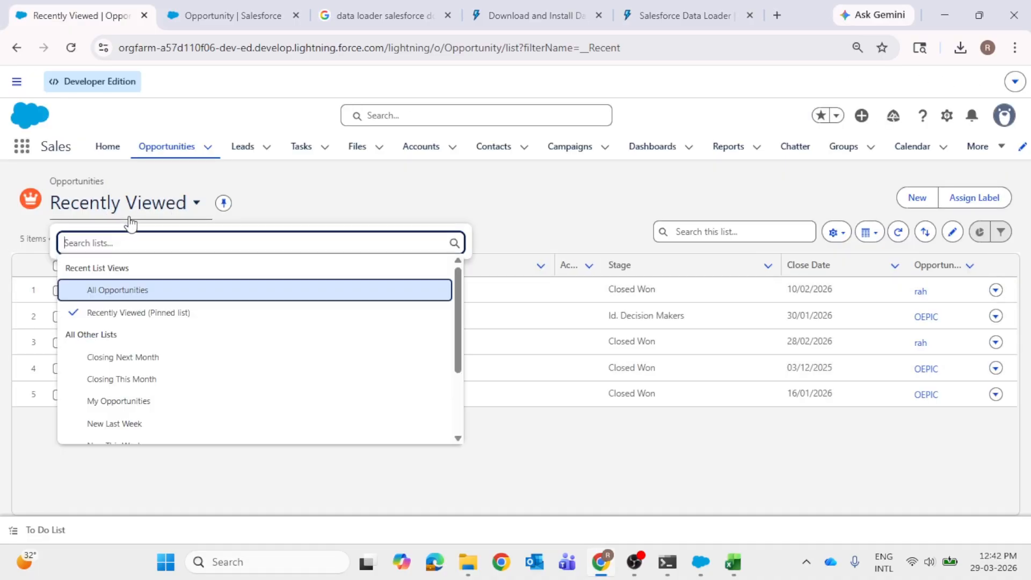
left_click(130, 294)
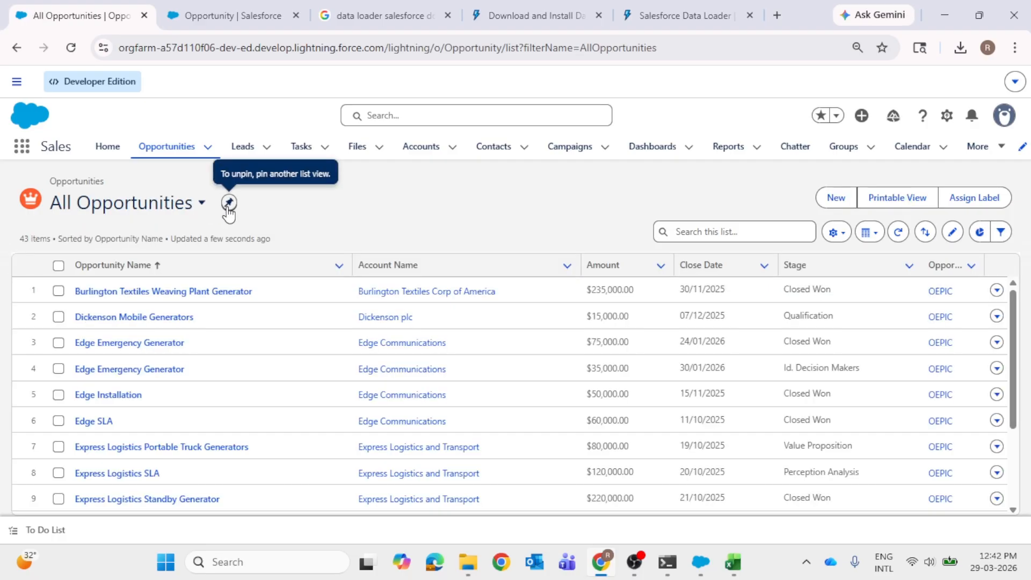
left_click(229, 204)
- Examine the inserted Insert Opp records in the list, checking their close dates and stages
scroll(231, 343, "down", 4)
scroll(232, 380, "down", 6)
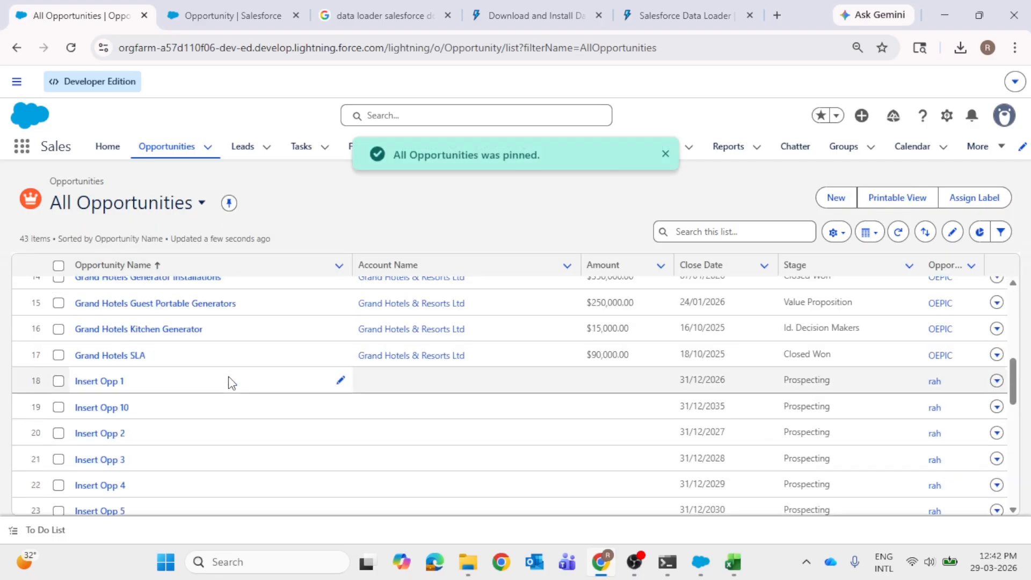
scroll(171, 396, "down", 5)
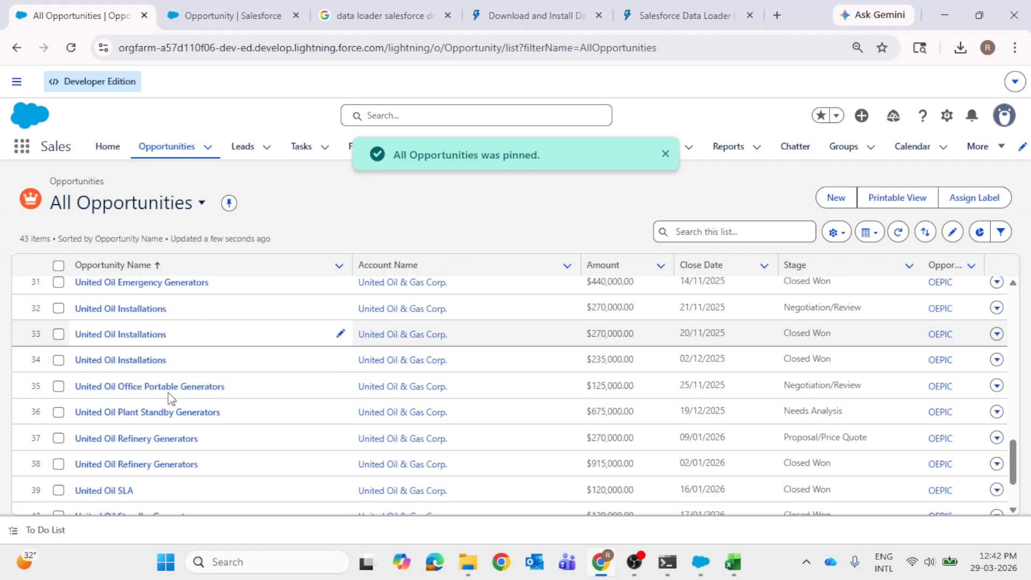
scroll(163, 453, "up", 7)
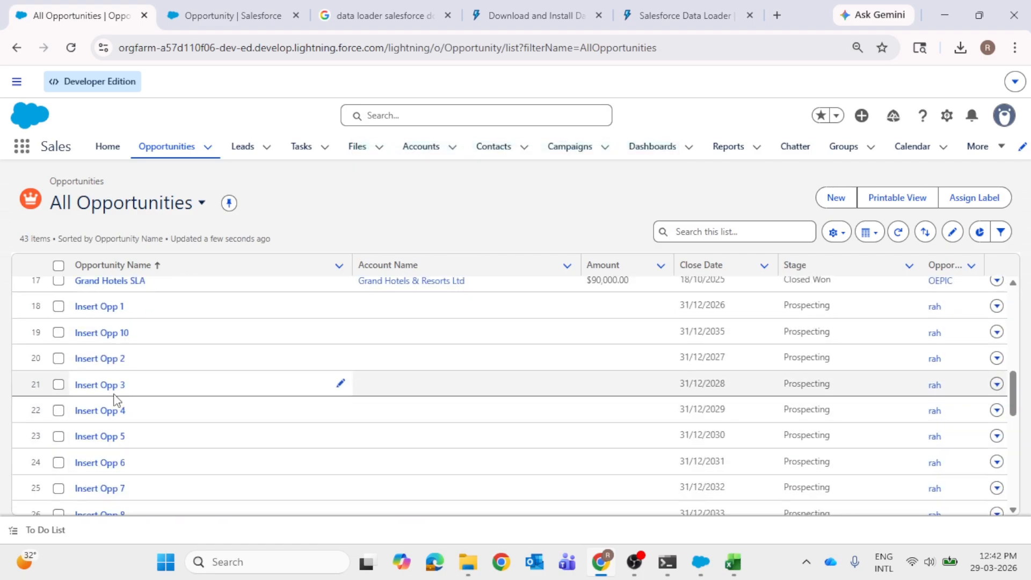
scroll(113, 400, "up", 2)
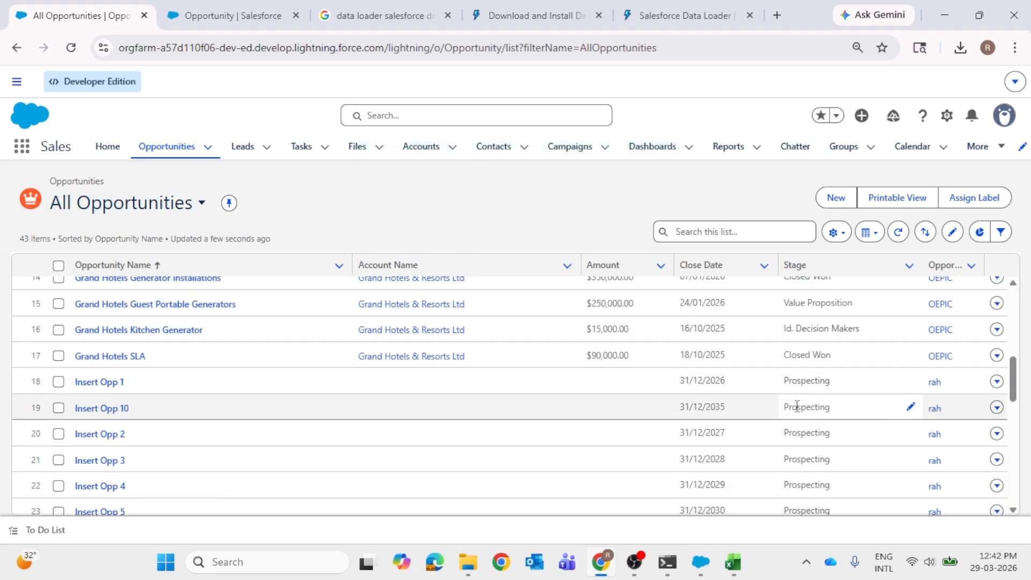
- Look over the remaining Insert Opp records, bring up the Data Loader operations window and minimise it
scroll(713, 398, "down", 1)
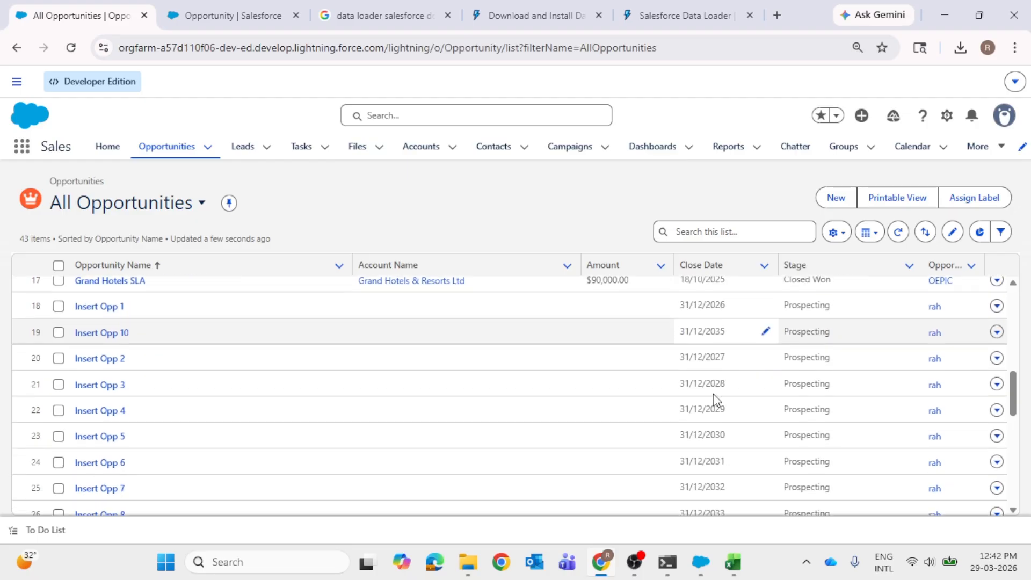
key("alt+Tab")
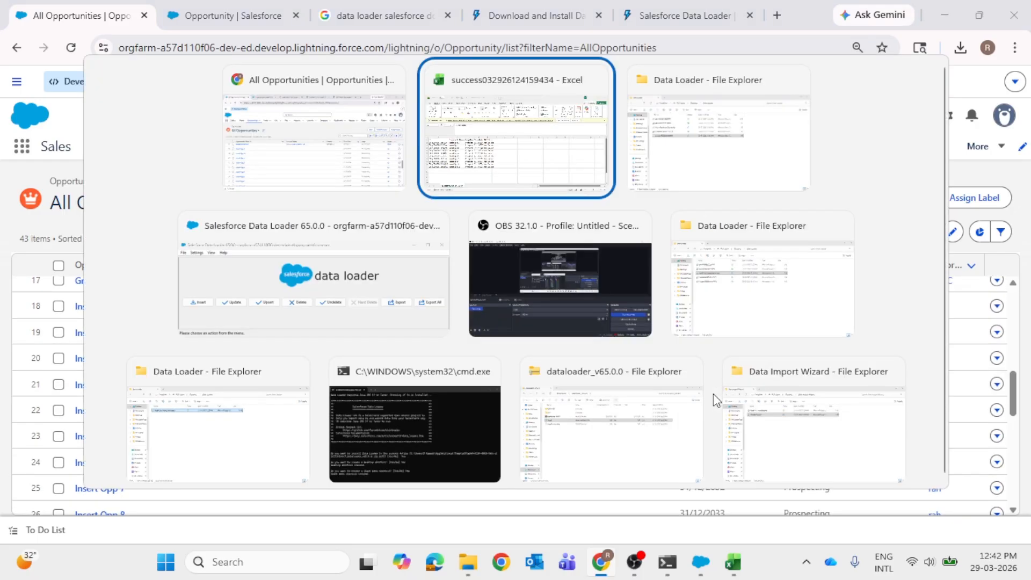
key("alt+Tab")
key("alt+Tab")
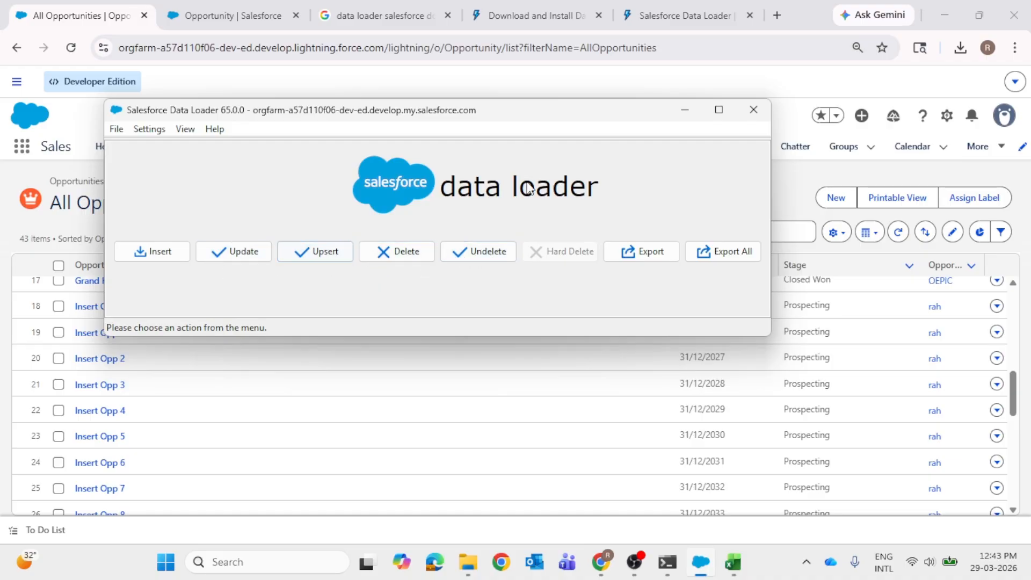
left_click(685, 110)
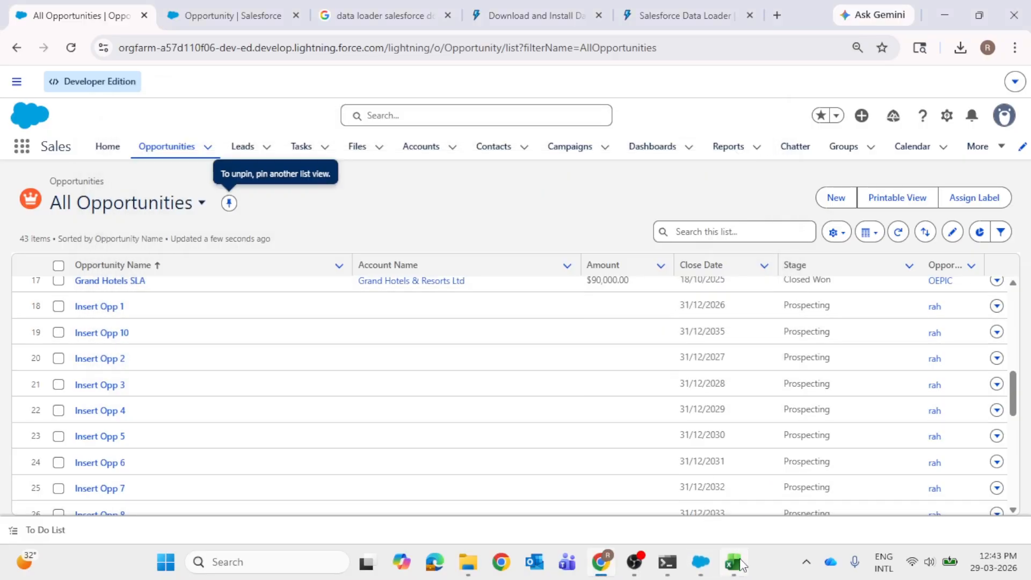
- Switch to the success CSV in Excel, check the row of Insert Opp 10 and auto-fit the StageName column
left_click(736, 562)
left_click(125, 410)
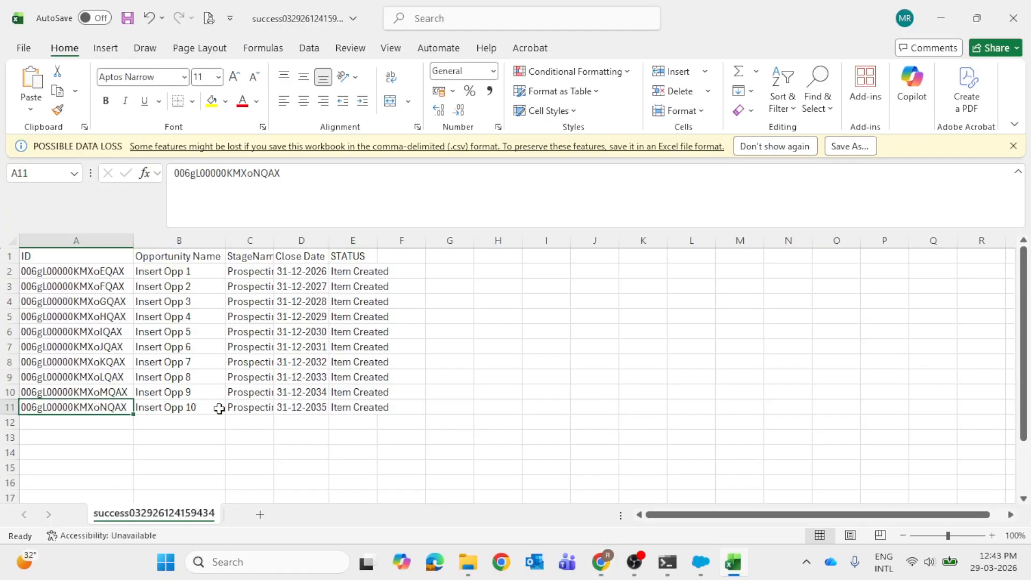
left_click(123, 424)
left_click(197, 406)
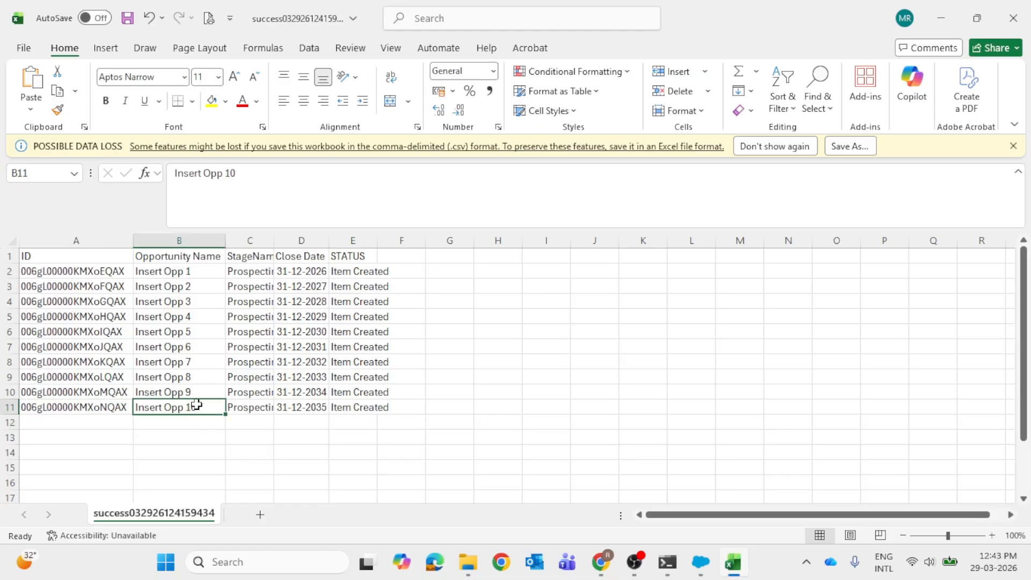
double_click(274, 240)
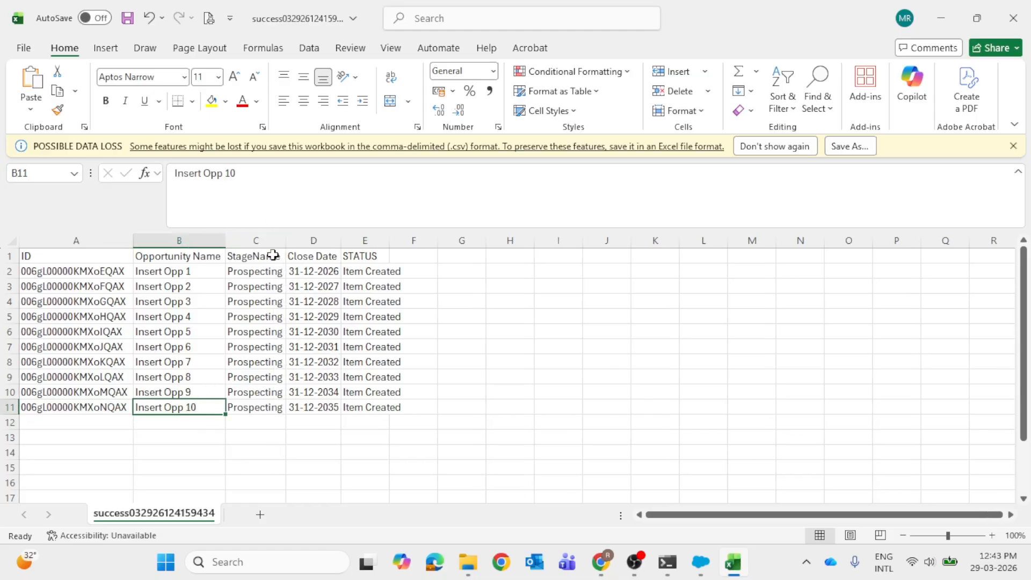
- Check the available stages on the Insert Opp 1 record in Salesforce, and set its StageName to Qualification in the Excel CSV
left_click(272, 270)
key("alt+Tab")
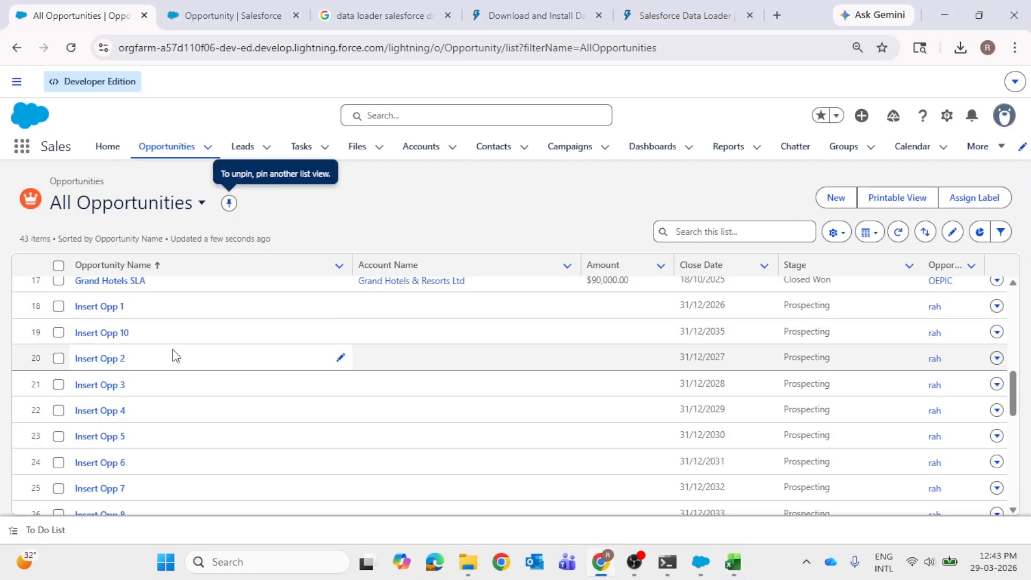
left_click(101, 312)
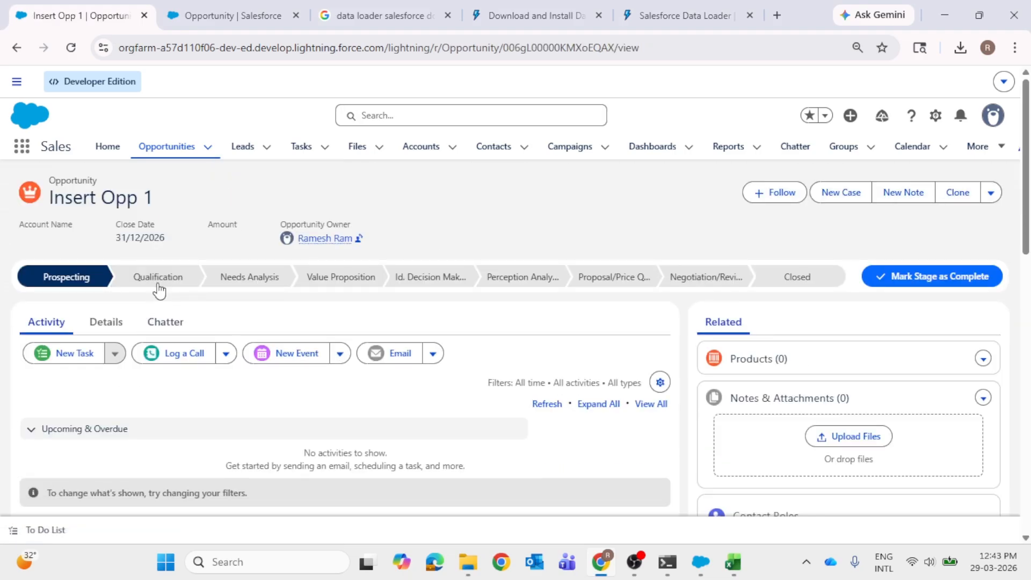
key("alt+Tab")
key("Caps_Lock")
type("Q")
key("Caps_Lock")
type("ualification")
left_click(607, 407)
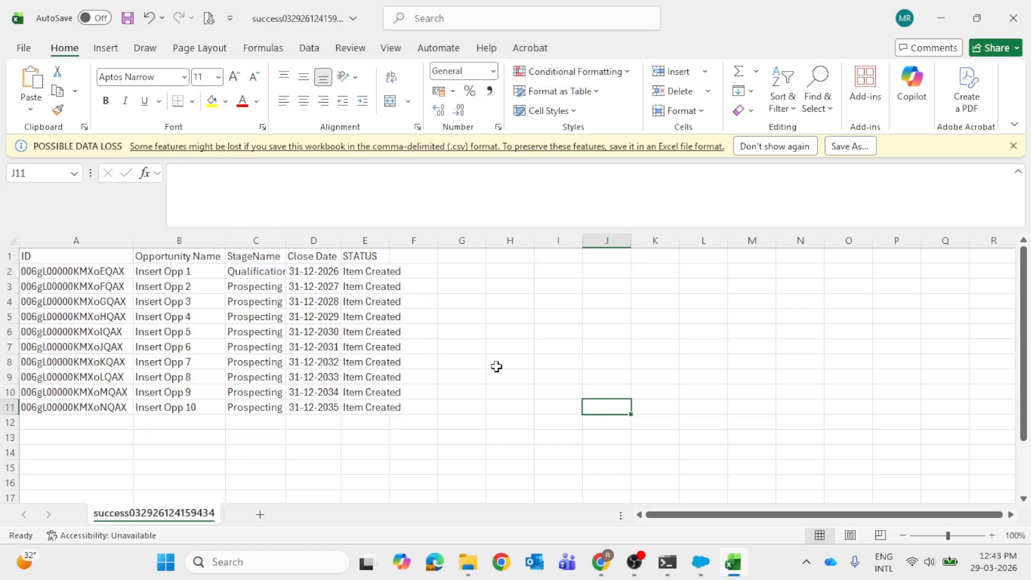
- Clear the entire STATUS column, including its header, from the success CSV
left_click(381, 280)
key("ctrl+space")
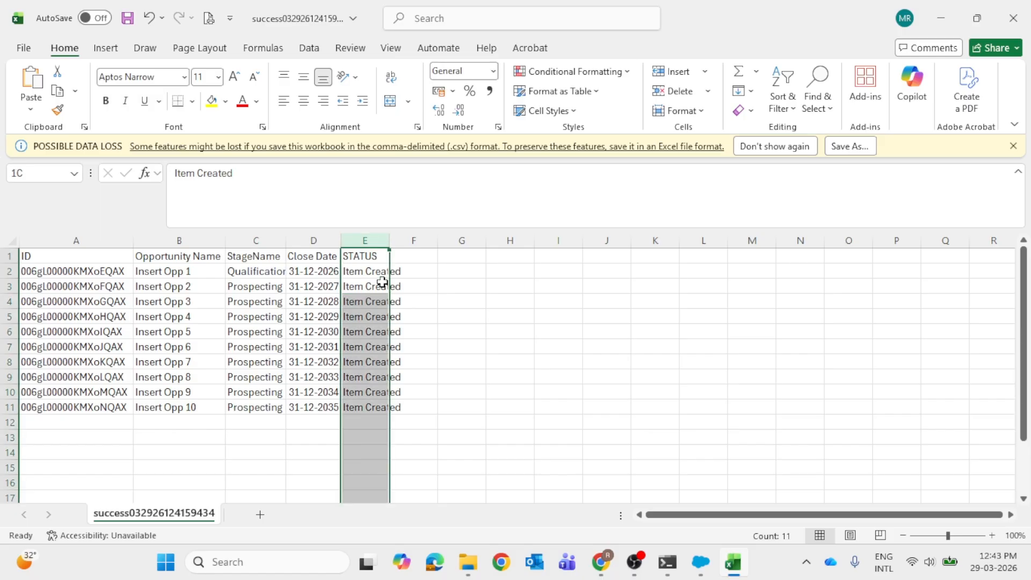
key("Delete")
- Fill the Qualification stage down from Insert Opp 1 through Insert Opp 9, cells C2 to C10
key("Left")
key("Up")
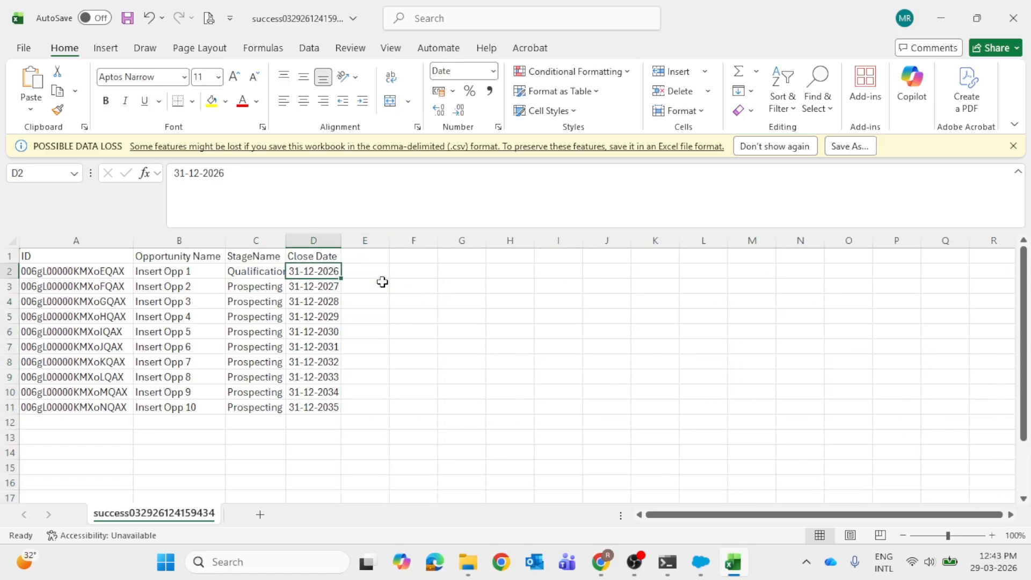
key("Left")
key("shift+Down")
key("shift+Down")
key("shift+Down")
key("shift+Down")
key("shift+Down")
key("shift+Down")
key("shift+Down")
key("shift+Down")
key("shift+Down")
key("shift+Down")
key("shift+Up")
key("shift+Up")
key("ctrl+d")
- Copy the Prospecting stage of Insert Opp 10 into the empty row below it, cell C12
key("Down")
key("Down")
key("Down")
key("Down")
key("Down")
key("Down")
key("Down")
key("Down")
key("Down")
key("ctrl+c")
key("Down")
key("ctrl+v")
key("Escape")
- Enter Insert Opp 11 as the opportunity name of the new row, cell B12, based on a copy of Insert Opp 10
key("Left")
key("Left")
key("Right")
key("Caps_Lock")
type("In\\")
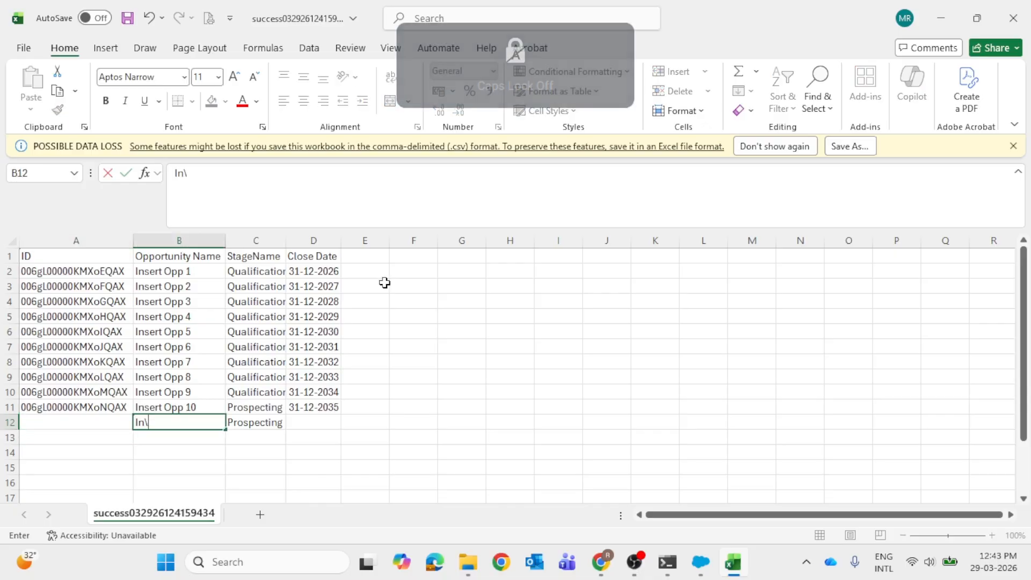
key("Up")
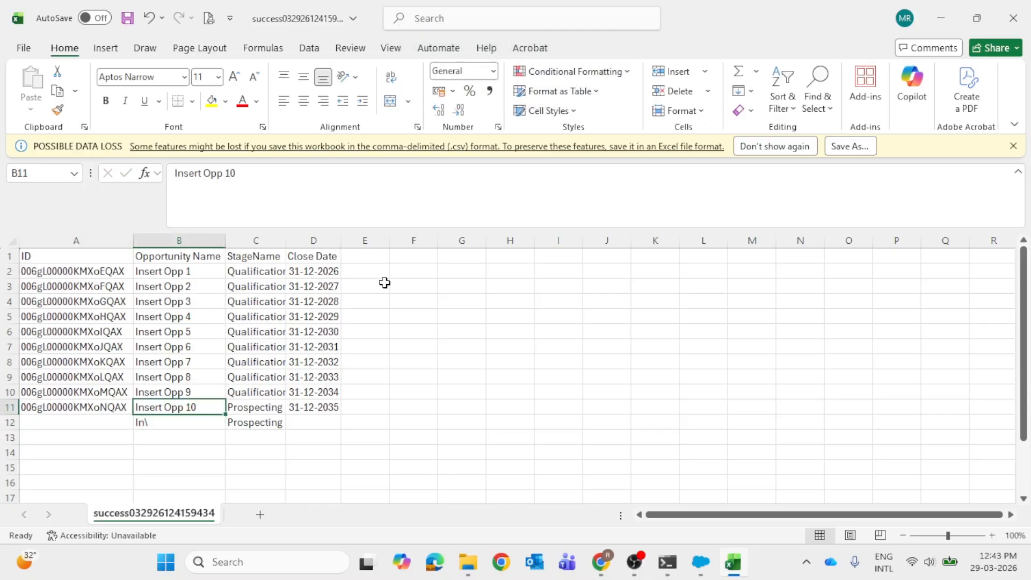
key("ctrl+c")
key("Down")
key("ctrl+v")
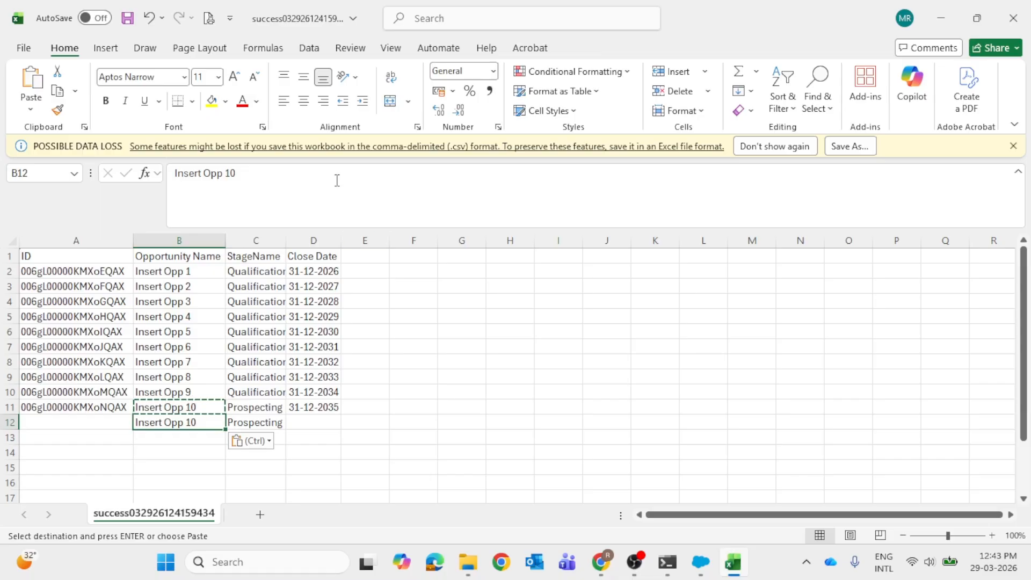
left_click(318, 176)
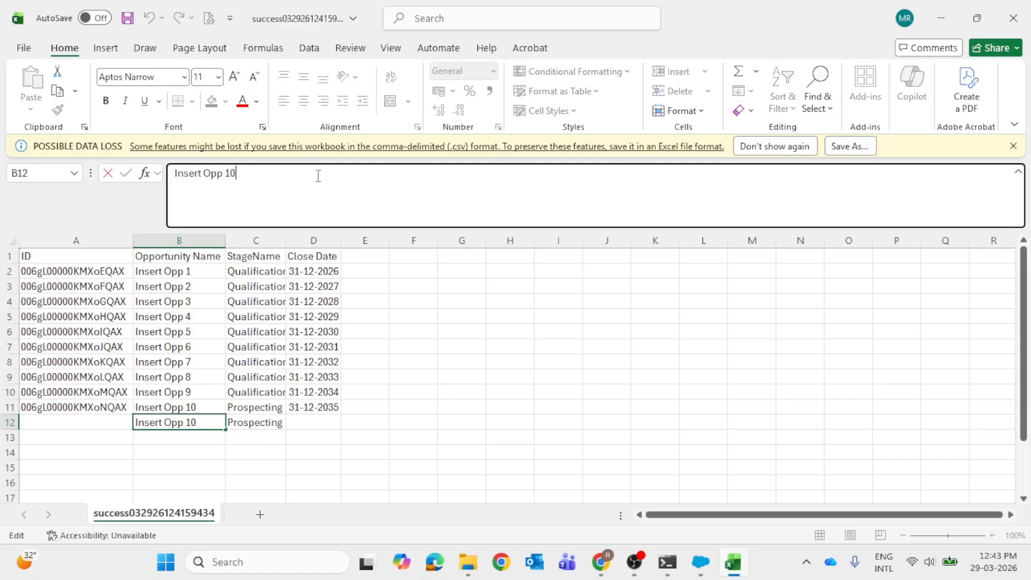
key("Tab")
- Fill the Close Date down from row 11 to row 12 as 01-01-2036, and save and close the CSV
key("Tab")
key("Up")
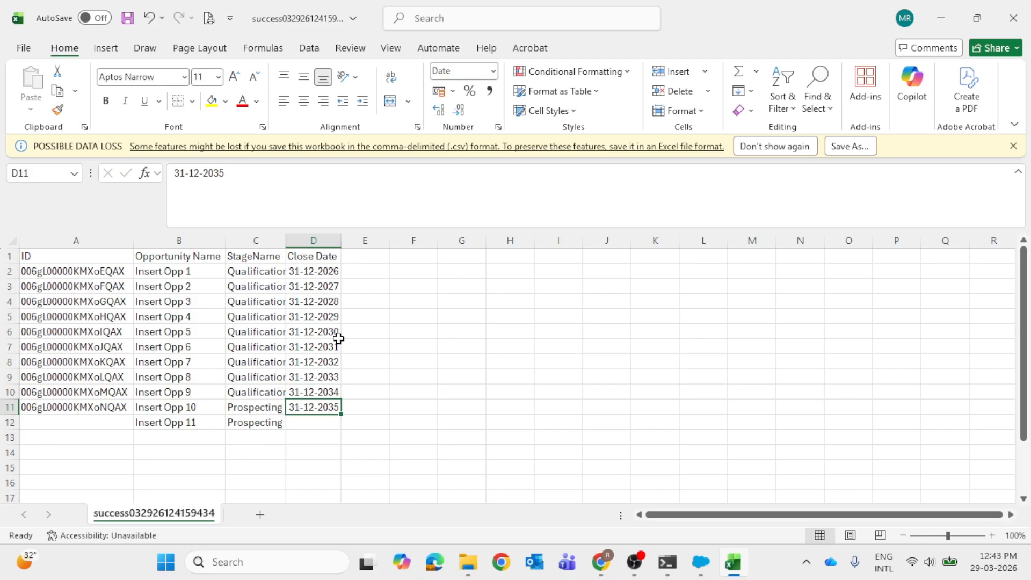
left_click_drag(343, 417, 344, 429)
left_click(398, 411)
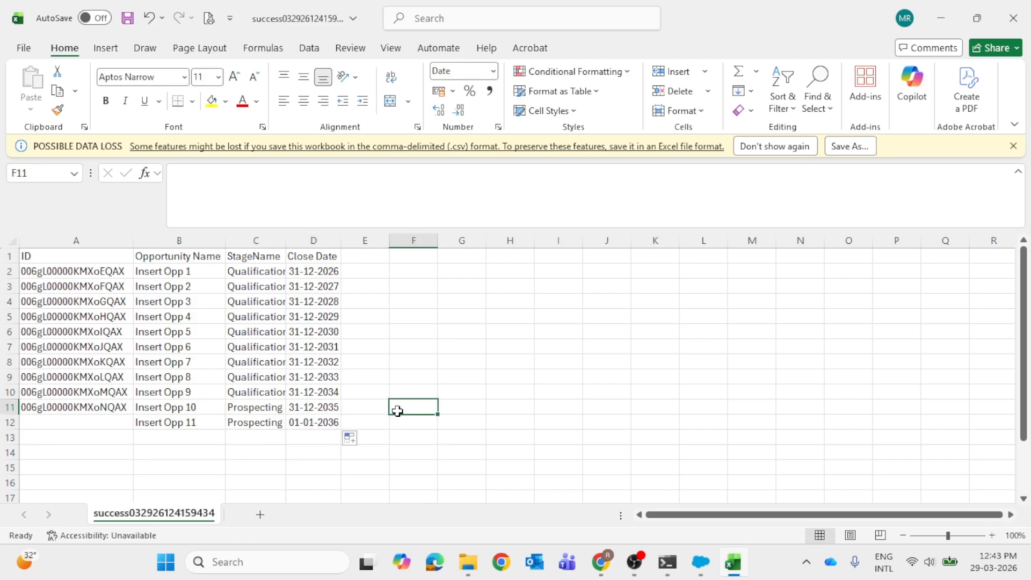
key("ctrl+s")
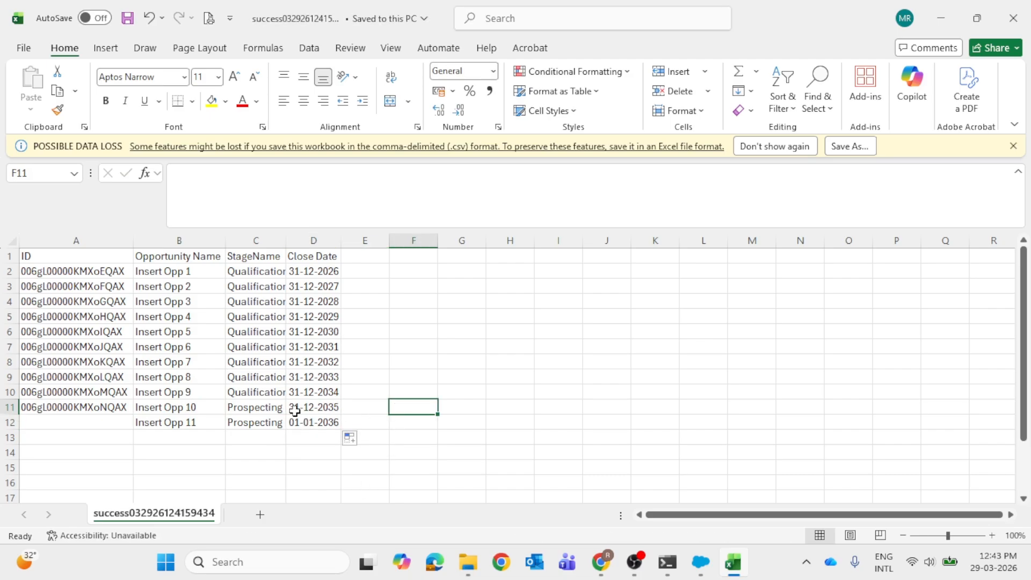
left_click(1013, 18)
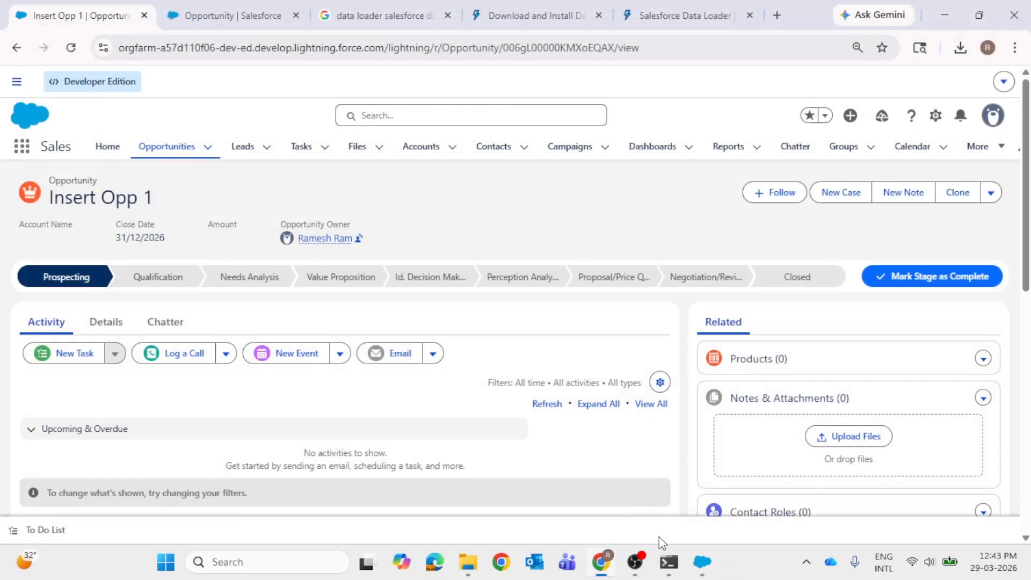
left_click(338, 259)
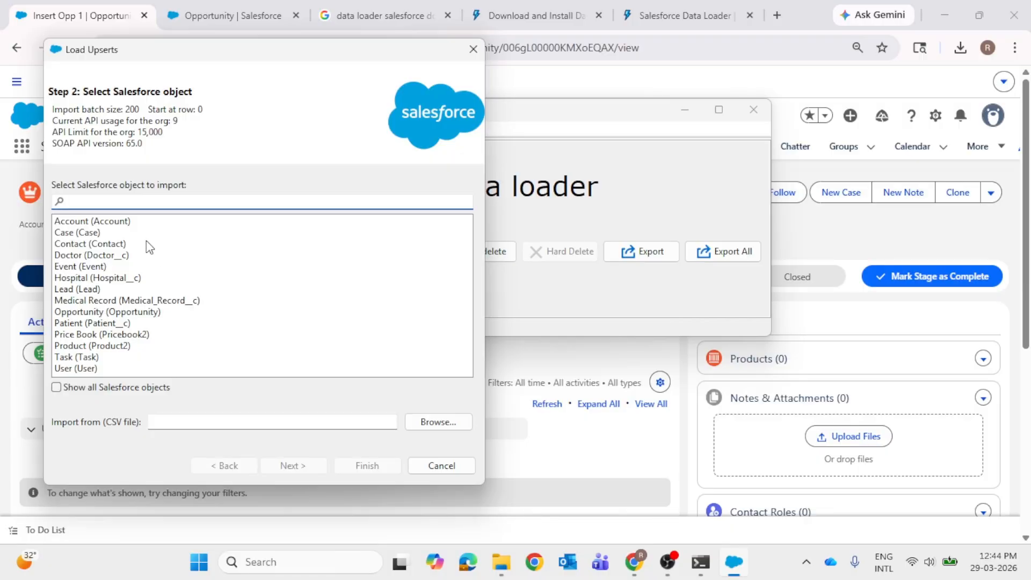
type("opp")
left_click(146, 225)
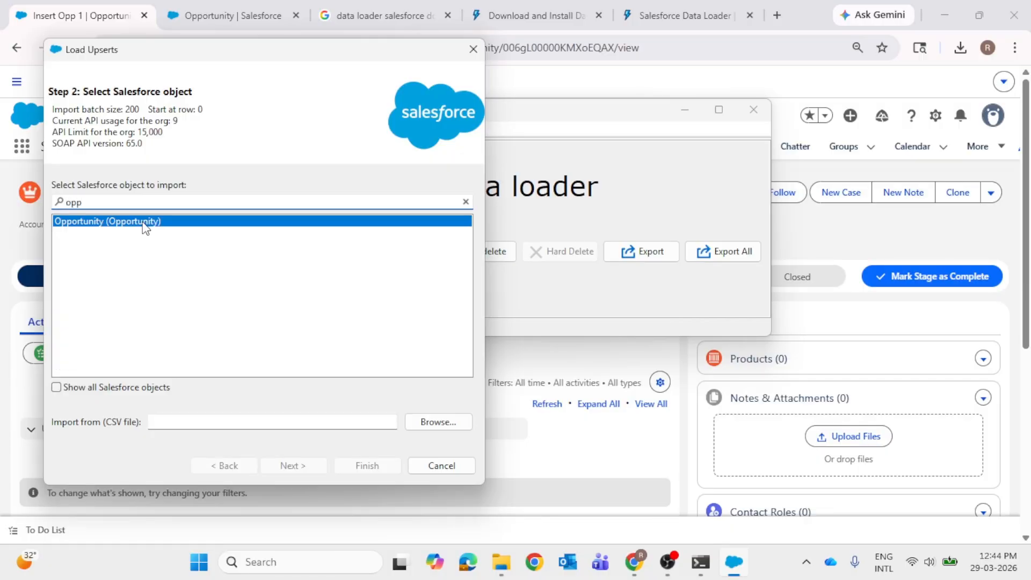
left_click(453, 421)
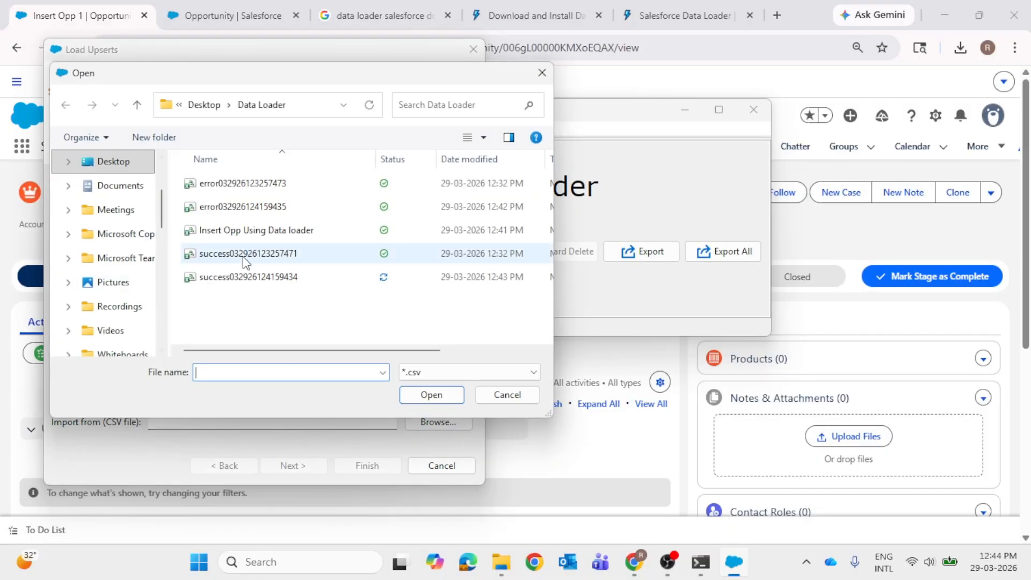
left_click(252, 277)
left_click(430, 396)
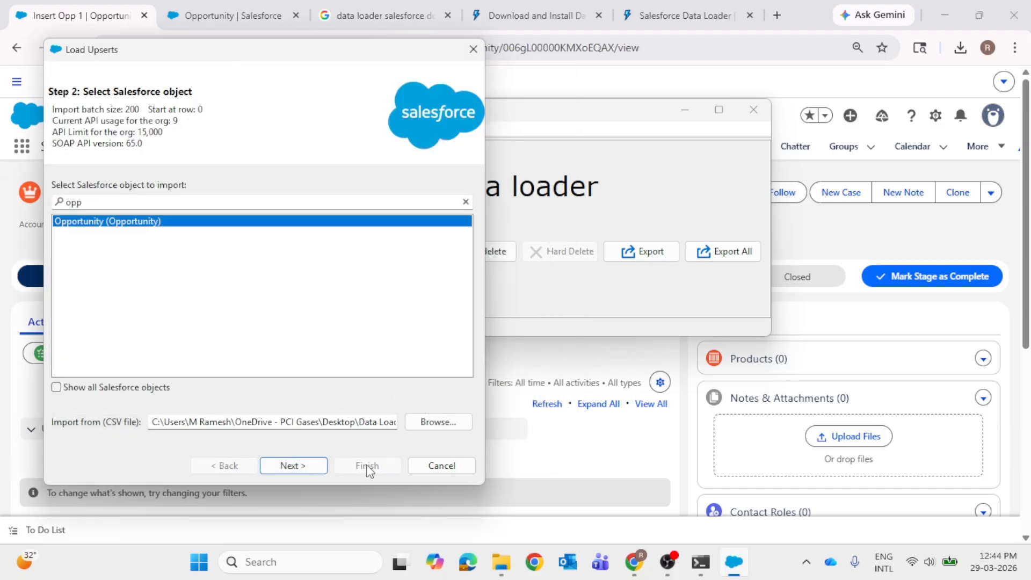
left_click(309, 457)
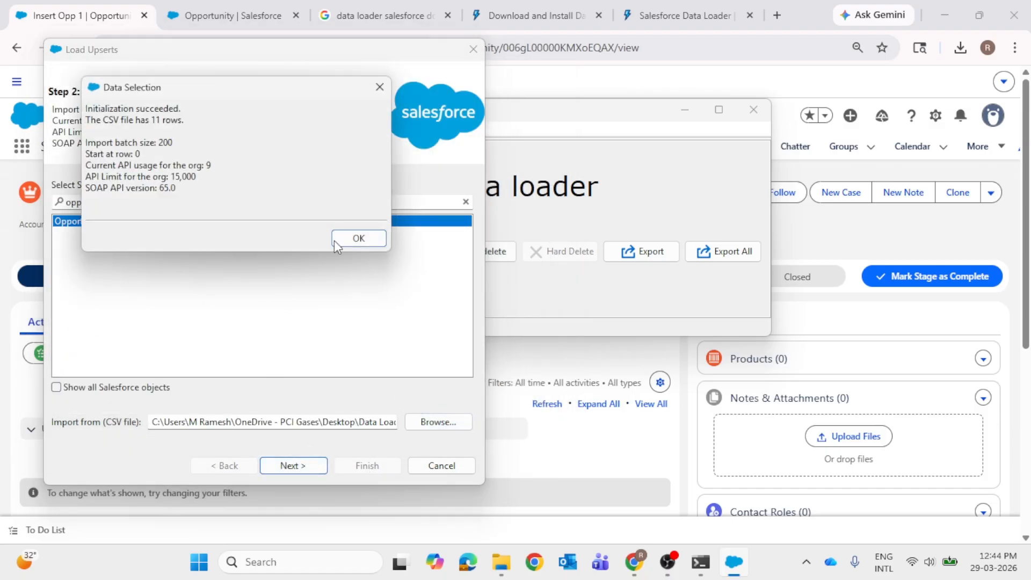
left_click(353, 240)
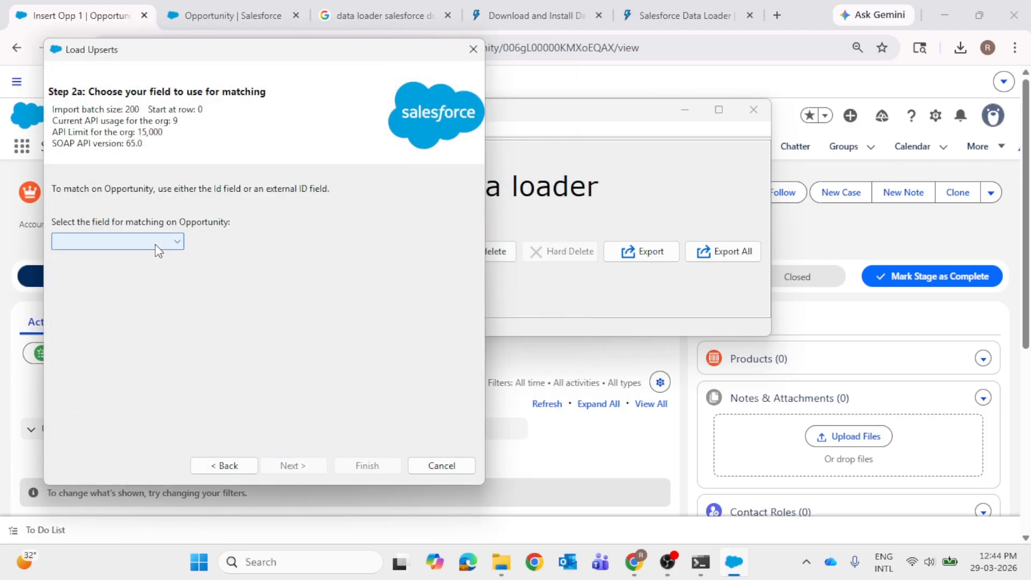
- Choose Id as the matching field for Opportunity and continue to the mapping step
left_click(157, 242)
left_click(139, 253)
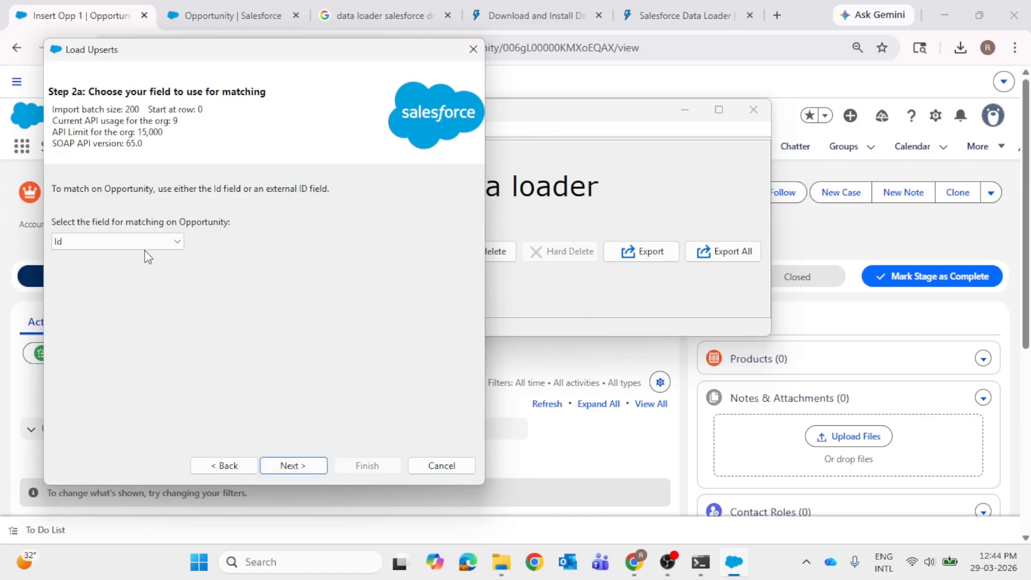
left_click(295, 466)
left_click(305, 467)
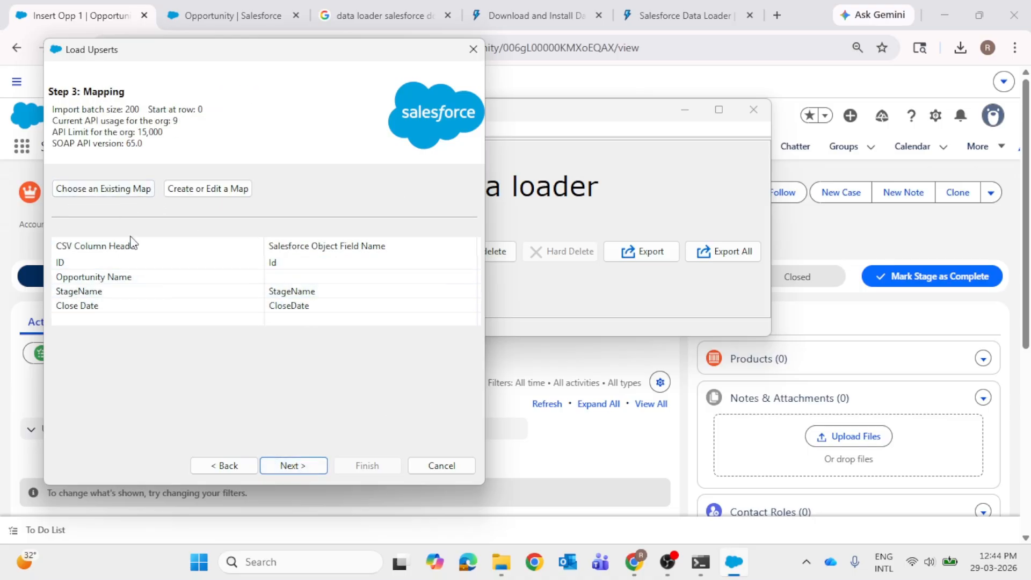
- Start editing the field mapping and search the Salesforce fields for "opp"
left_click(173, 189)
left_click(197, 156)
type("opp")
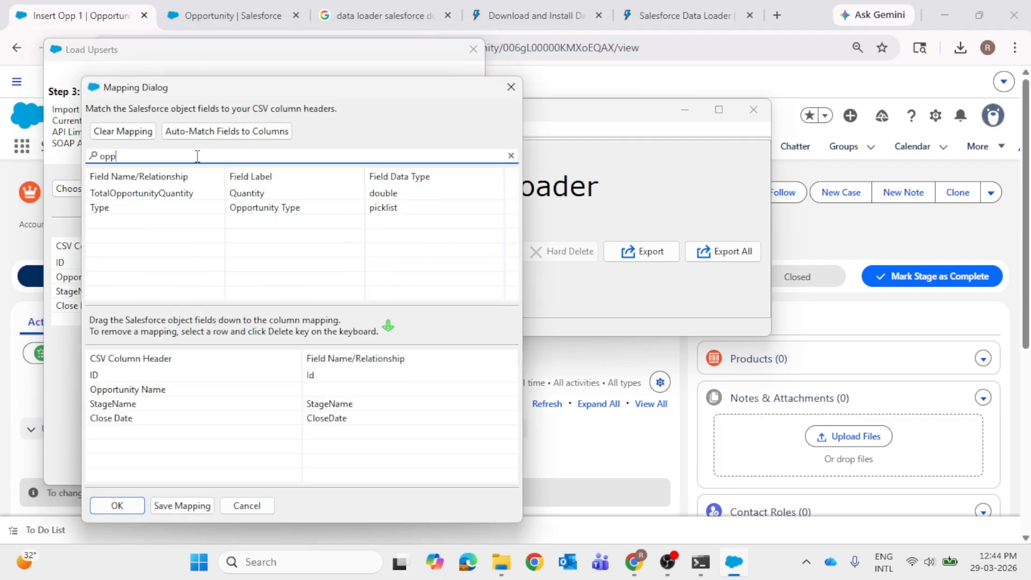
- Find the Name field in the mapping dialog, map it to the Opportunity Name column and accept the mapping
key("BackSpace")
key("BackSpace")
type("nam")
left_click_drag(256, 207, 333, 390)
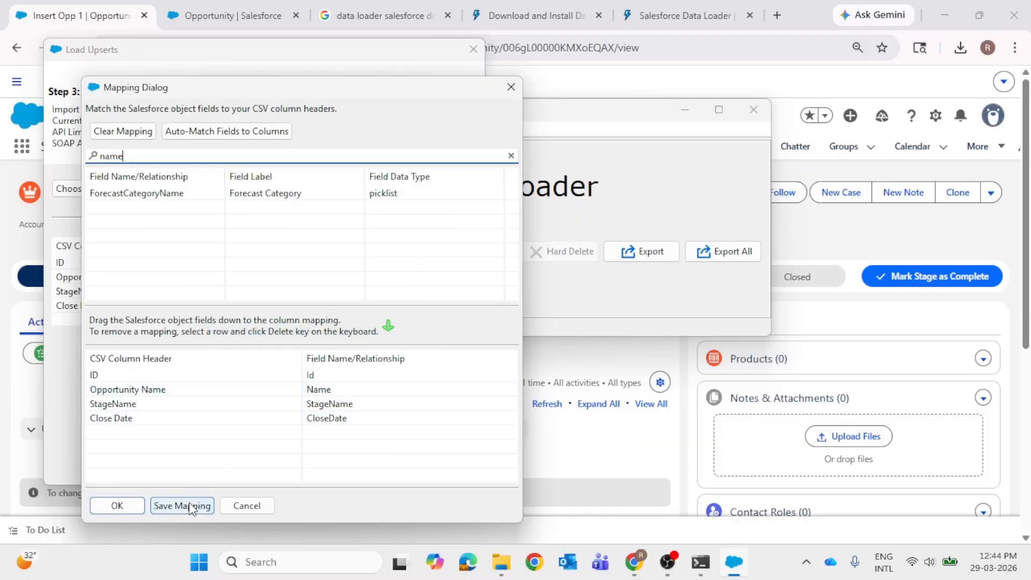
left_click(128, 507)
- Keep the Data Loader results folder, run the opportunity upsert and confirm adding and updating records
left_click(292, 465)
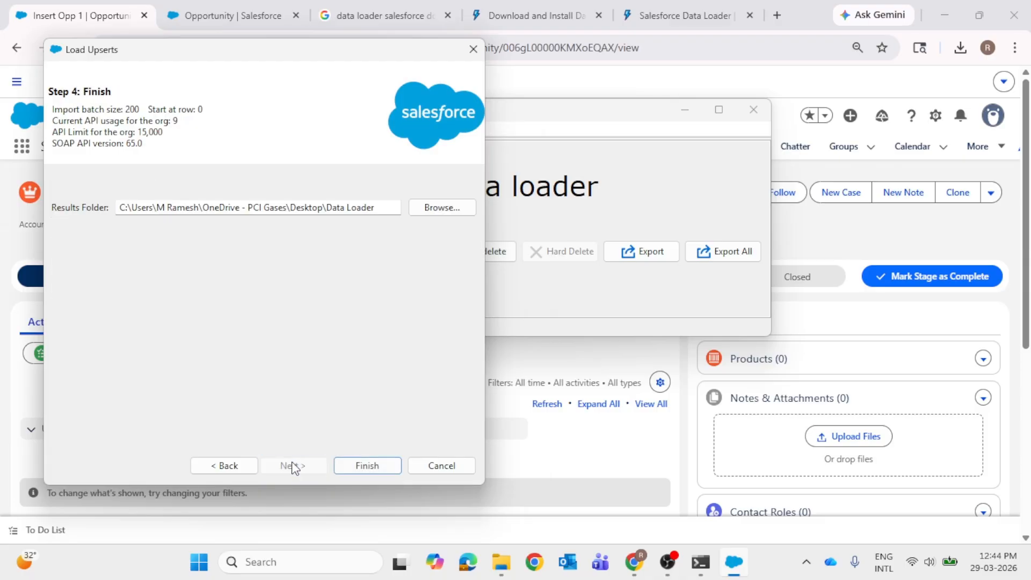
left_click(348, 465)
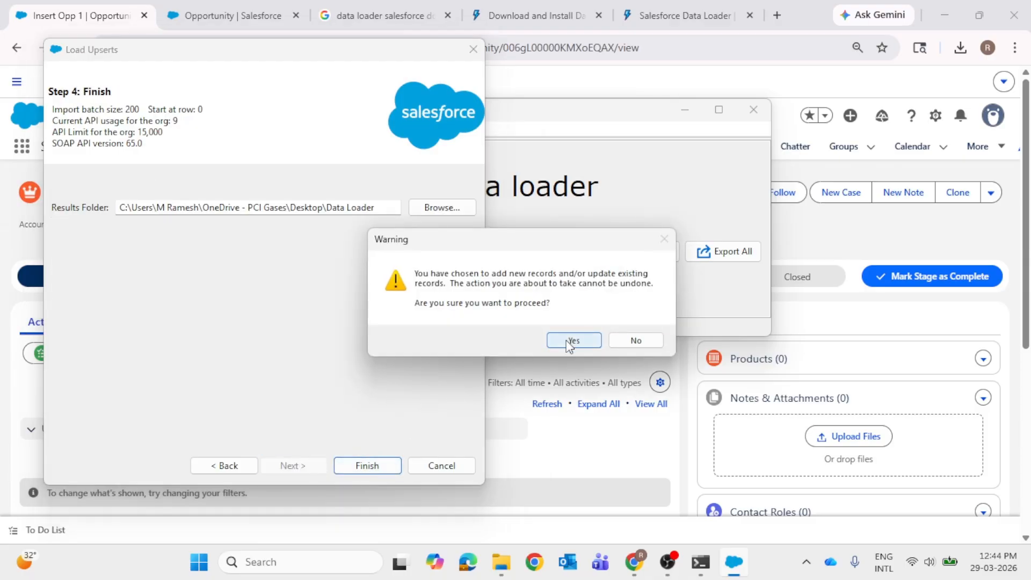
left_click(567, 342)
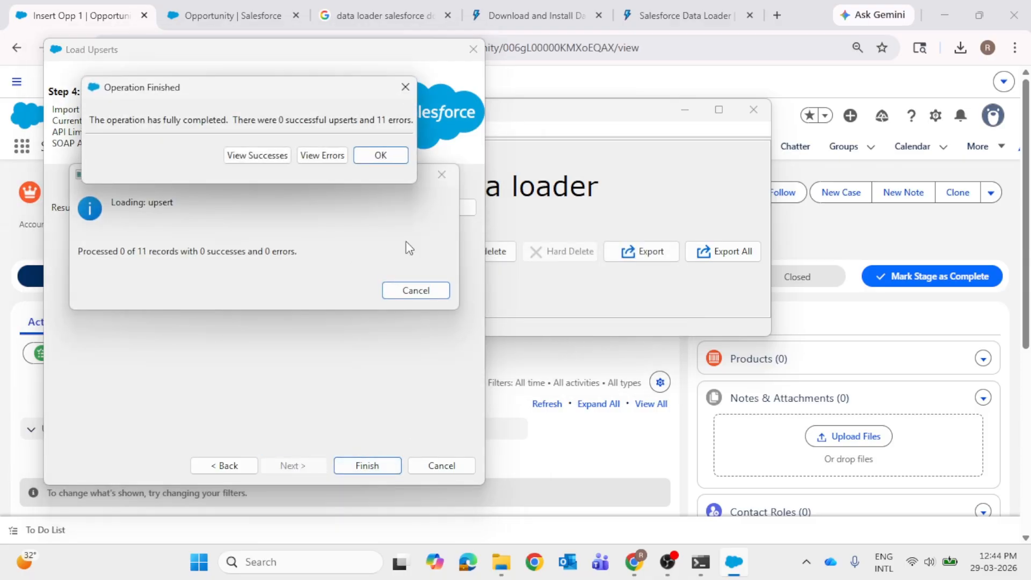
- Examine the error list of the upsert, including the ERROR column, and close the operation report
left_click(322, 155)
left_click_drag(254, 406, 286, 406)
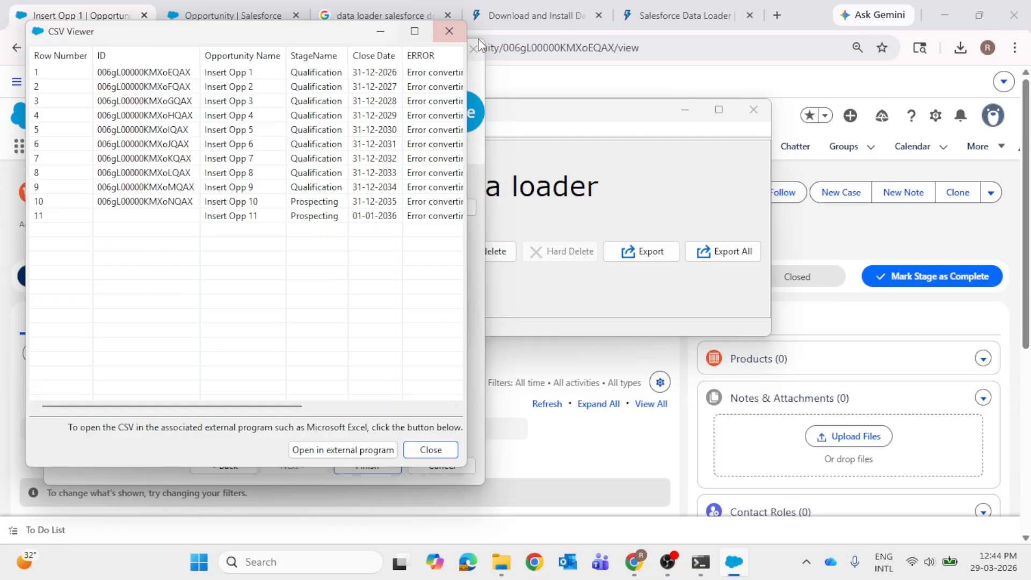
left_click(450, 31)
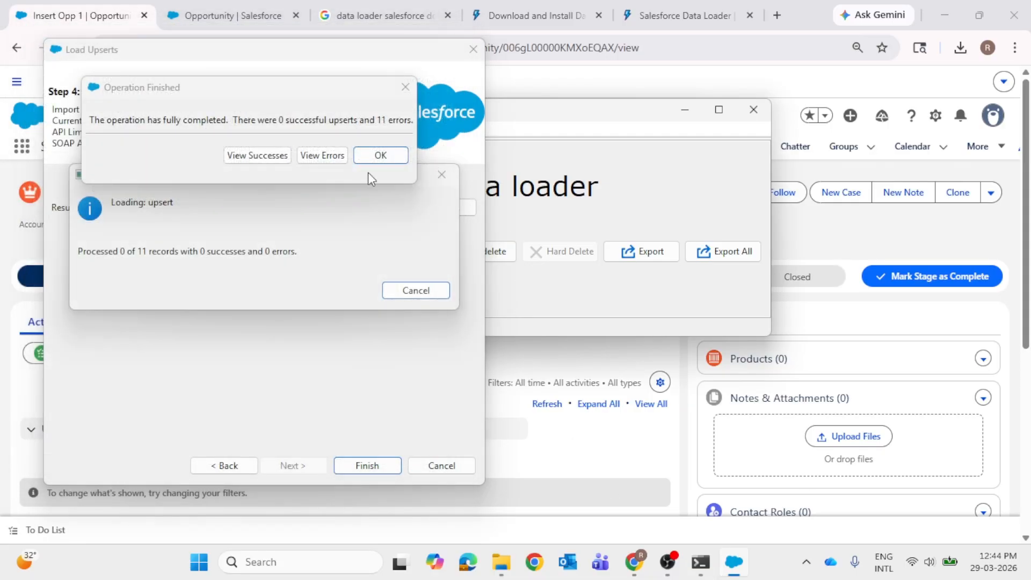
left_click(375, 156)
left_click(684, 110)
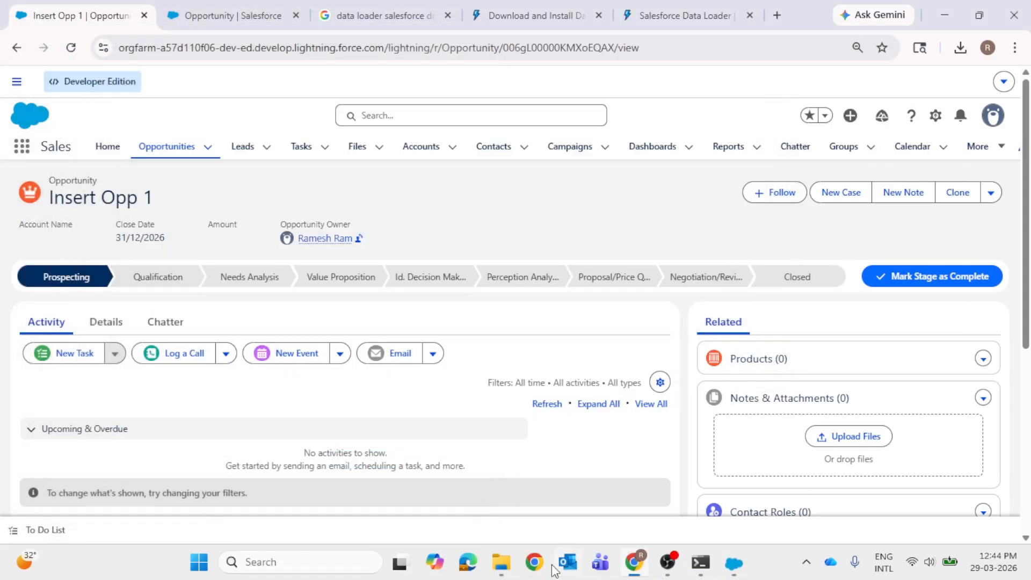
mouse_move(501, 562)
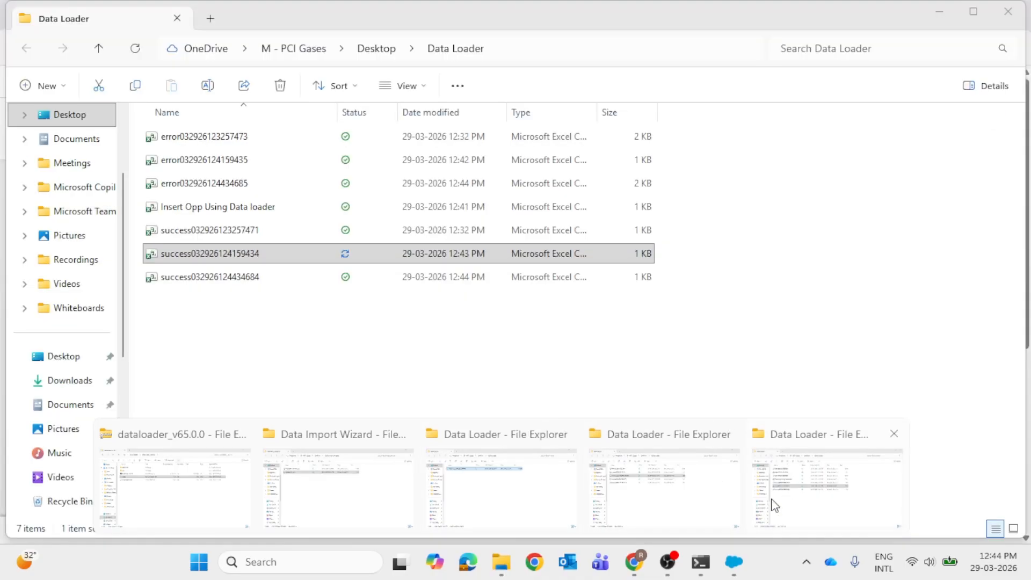
left_click(775, 505)
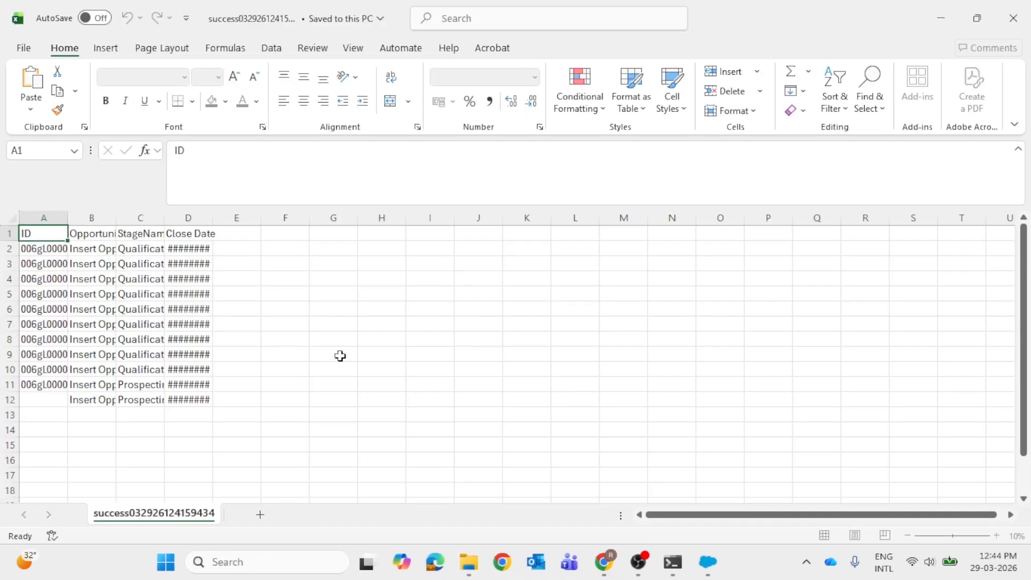
double_click(163, 242)
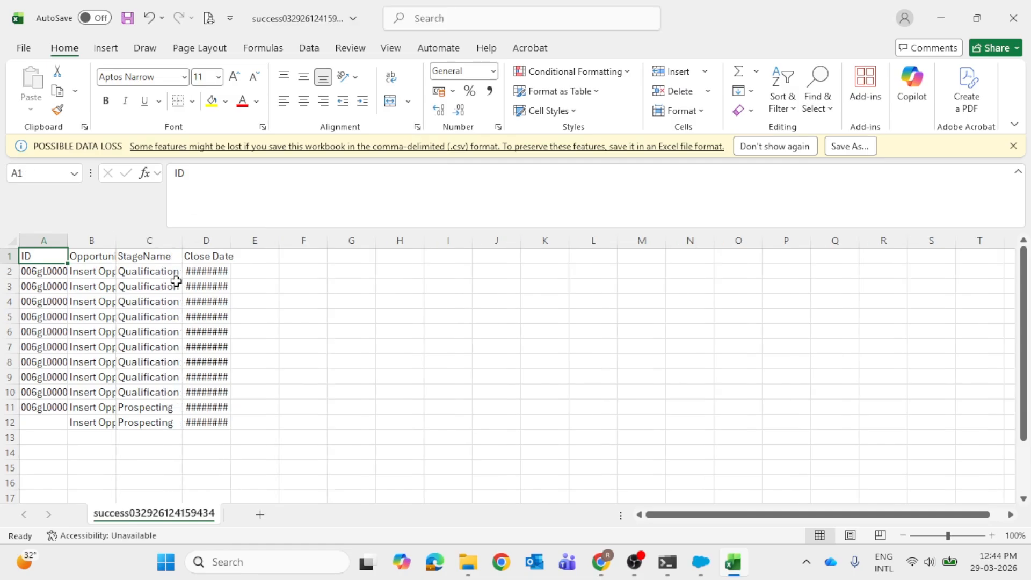
- Fit the Close Date column to its contents and clear the close dates in D2:D11
double_click(231, 240)
left_click_drag(204, 273, 204, 400)
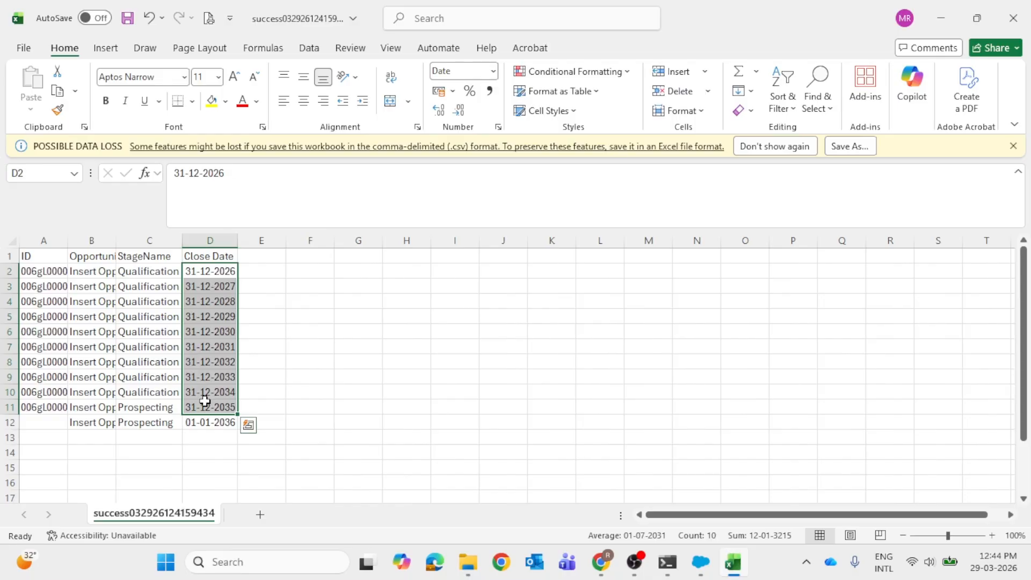
key("Delete")
left_click(309, 486)
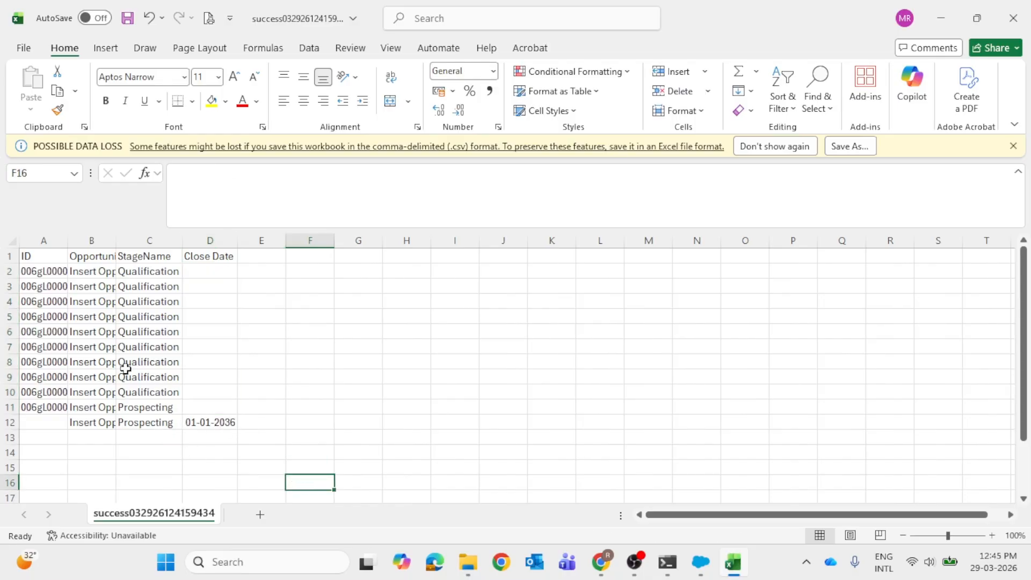
- Clear the opportunity names in B2:B11, with the Opportunity Name and ID columns fitted to their contents
double_click(115, 246)
left_click(157, 373)
left_click_drag(124, 272, 130, 403)
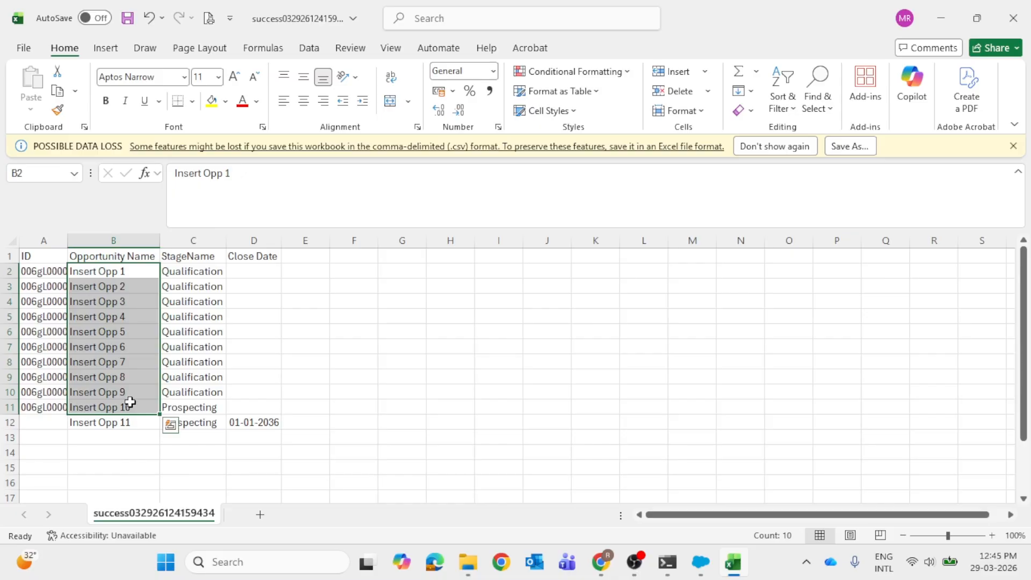
key("Delete")
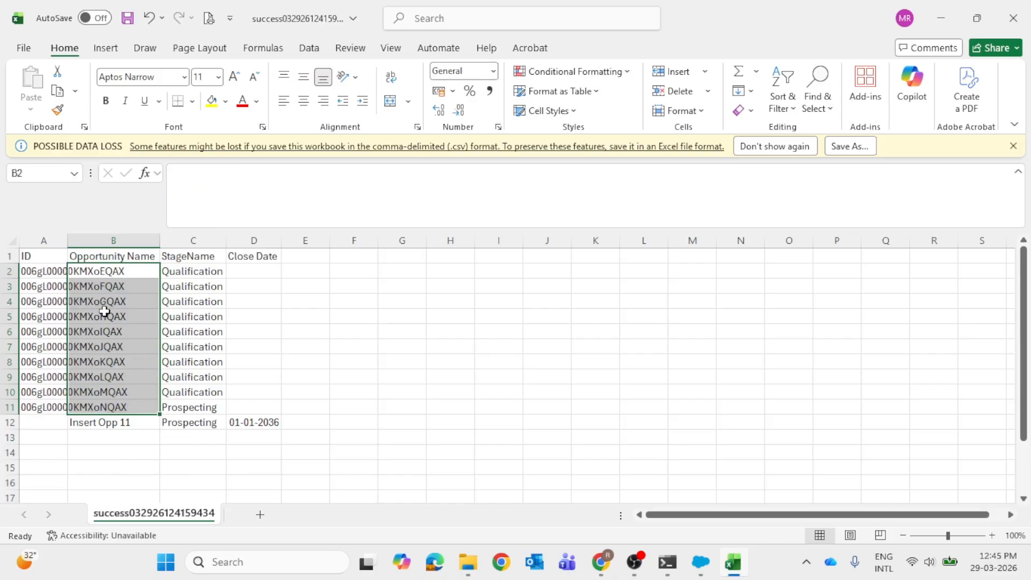
double_click(69, 236)
left_click(370, 378)
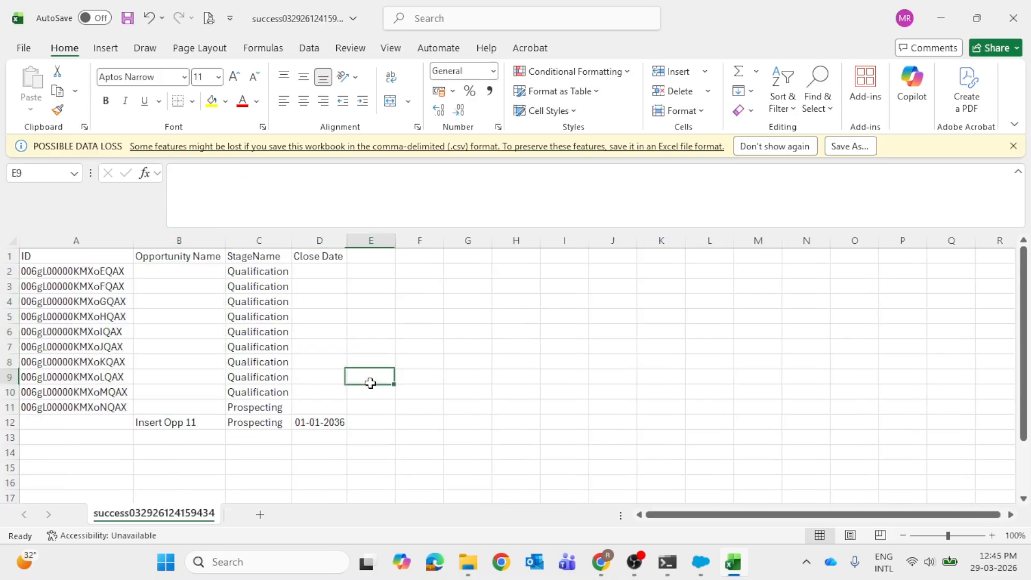
- Copy the Qualification stage from C10 into C11, then save and close the CSV file
left_click(250, 408)
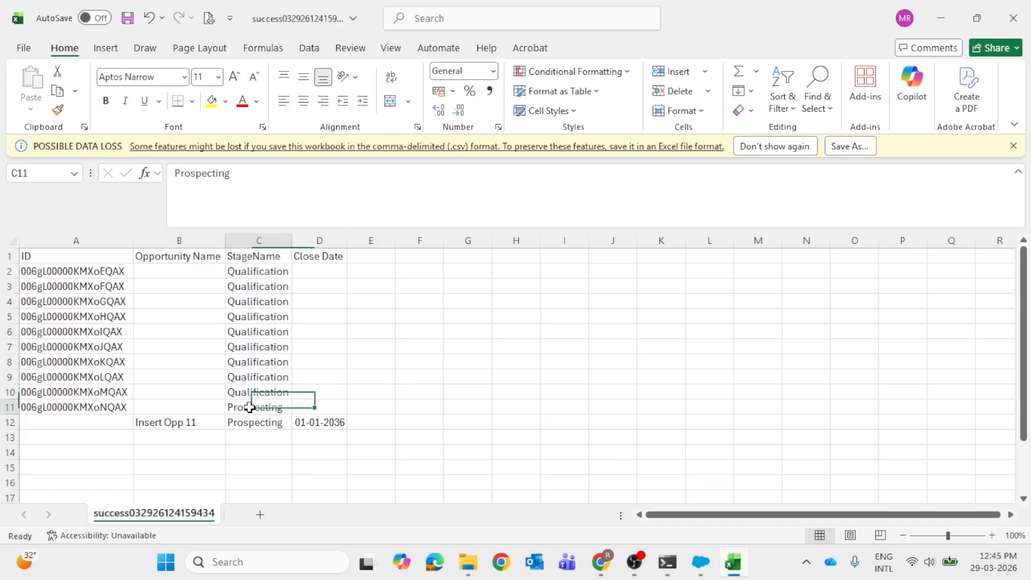
key("Up")
key("ctrl+c")
key("Down")
key("ctrl+v")
key("Escape")
left_click(273, 469)
left_click(274, 424)
key("ctrl+s")
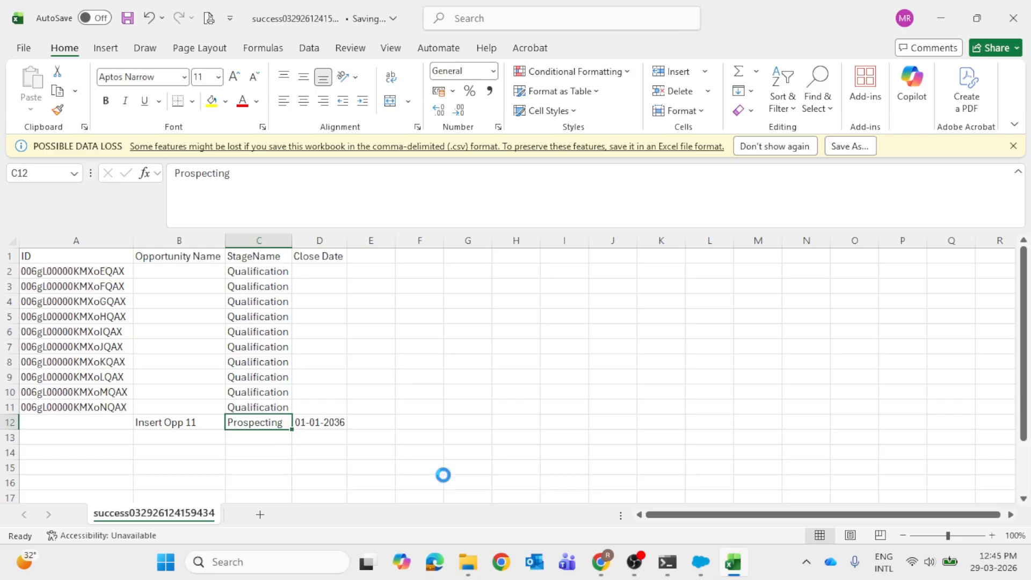
left_click(1013, 18)
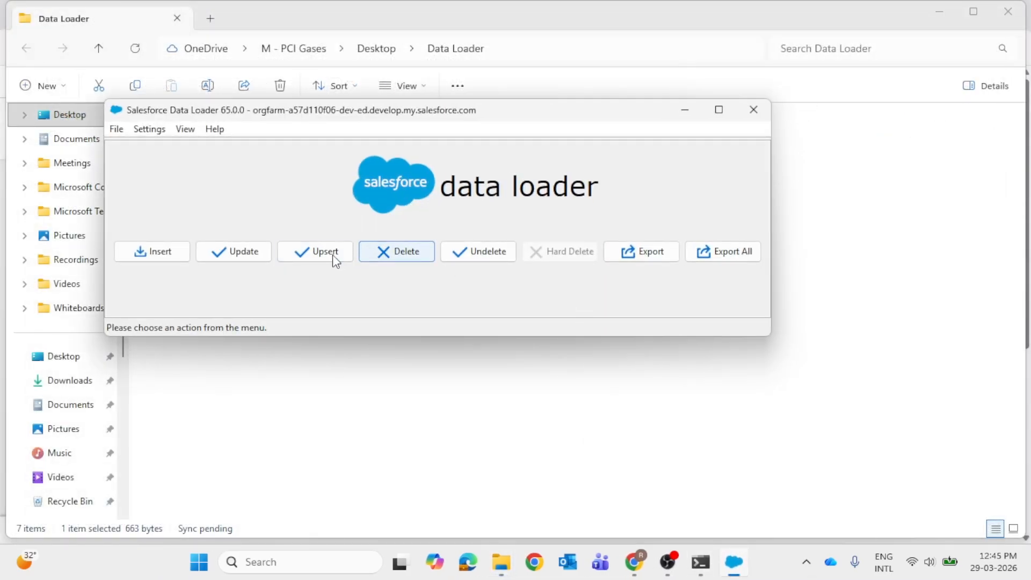
left_click(333, 254)
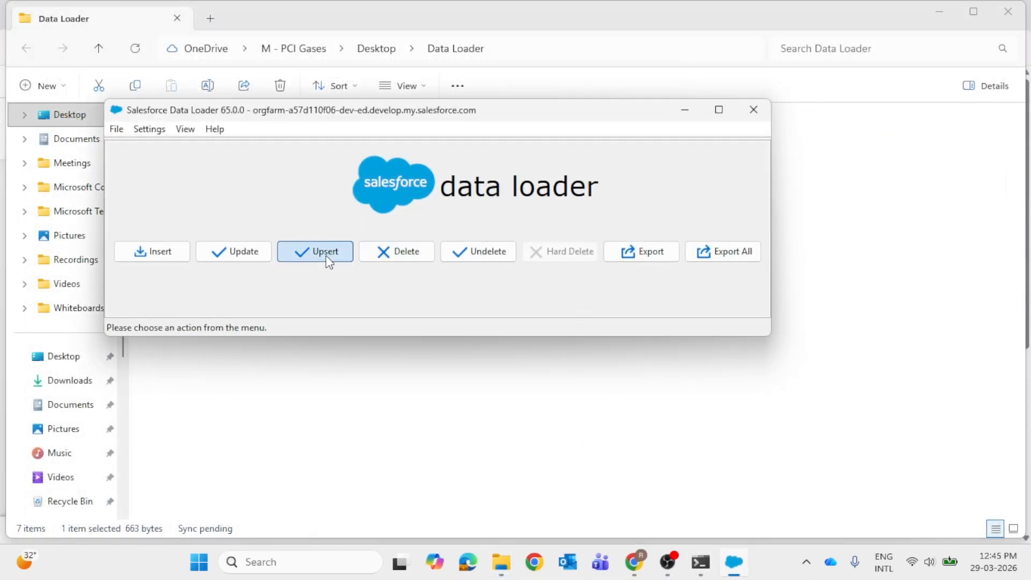
type("opp")
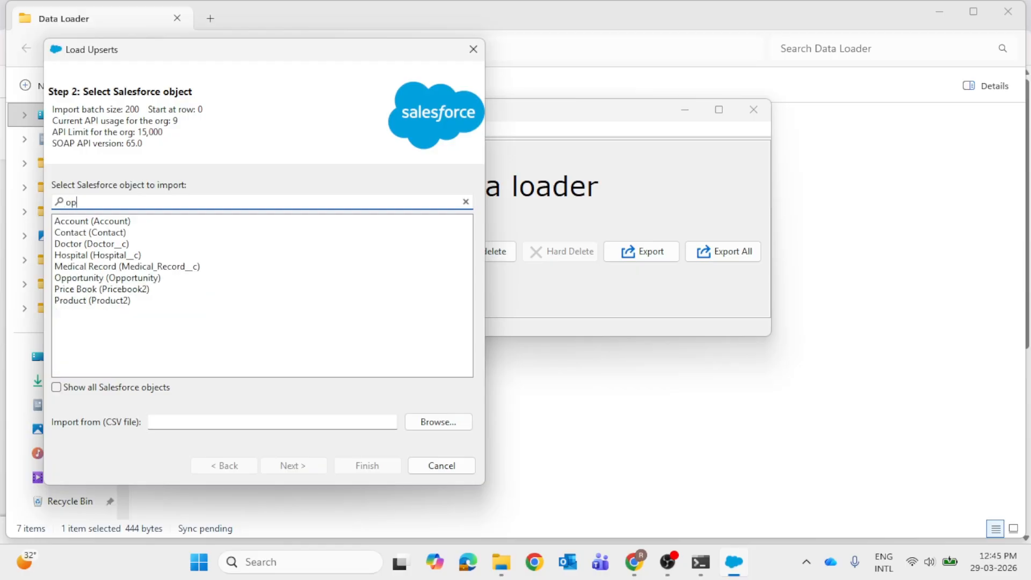
left_click(169, 222)
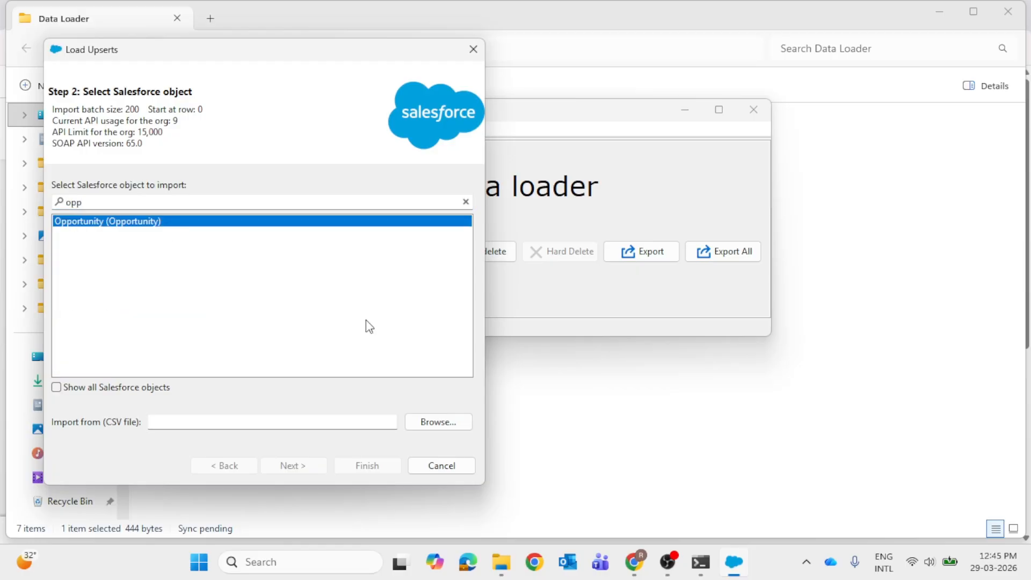
left_click(442, 423)
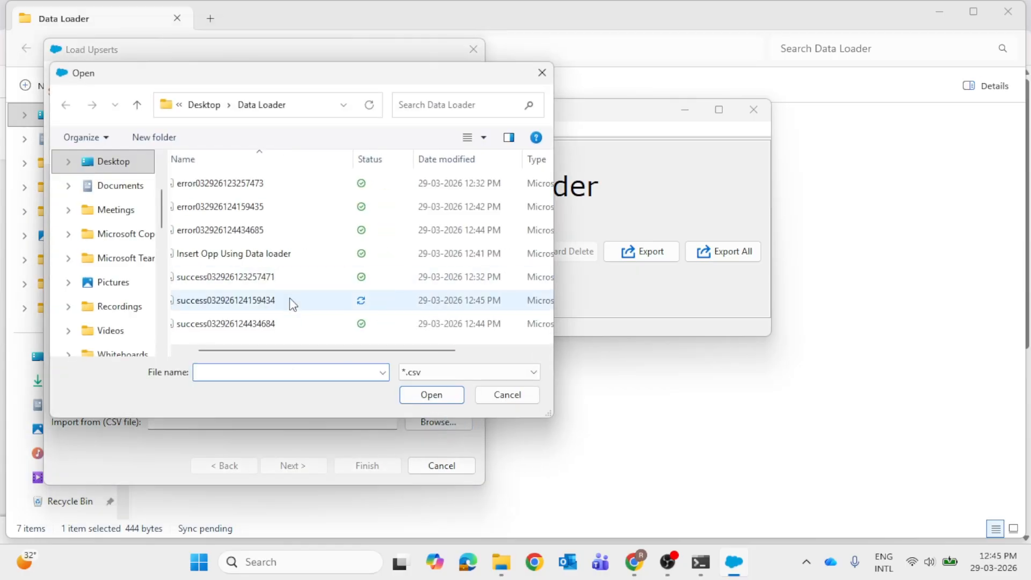
left_click(289, 298)
left_click(430, 395)
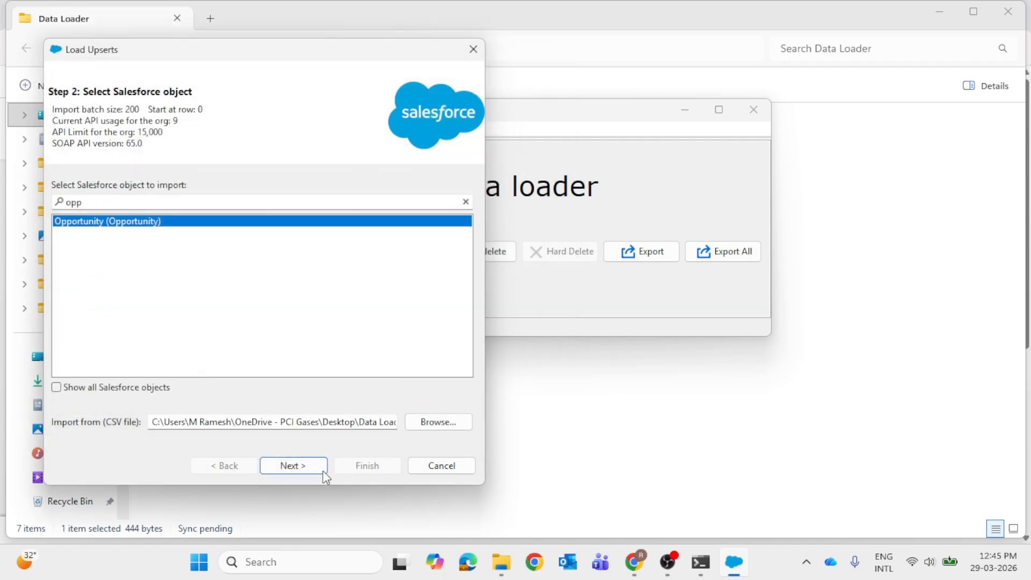
- Load the CSV, match opportunities on the Id field and leave all relationship lookup fields unselected
left_click(317, 467)
left_click(349, 238)
left_click(108, 242)
left_click(82, 258)
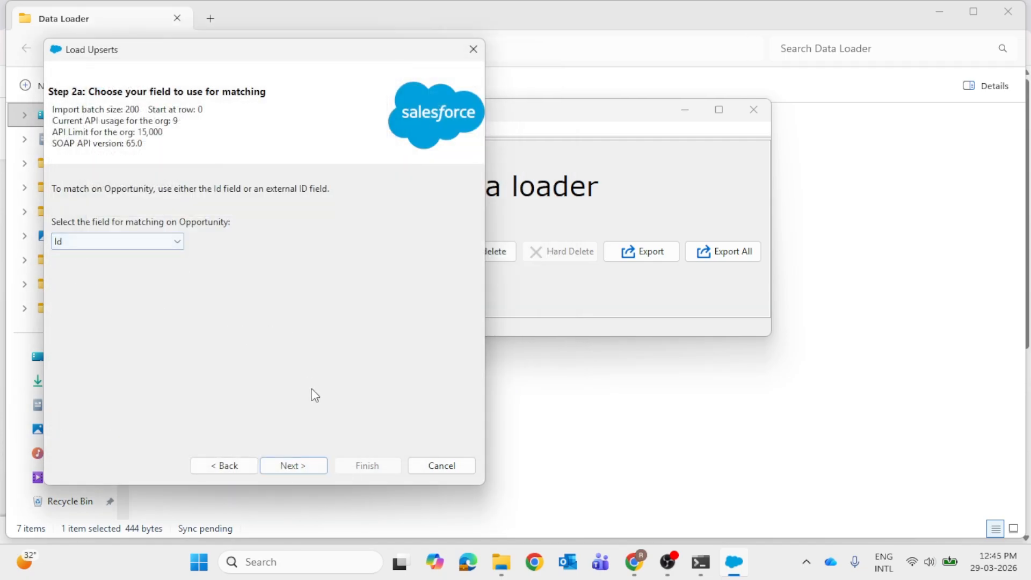
left_click(288, 468)
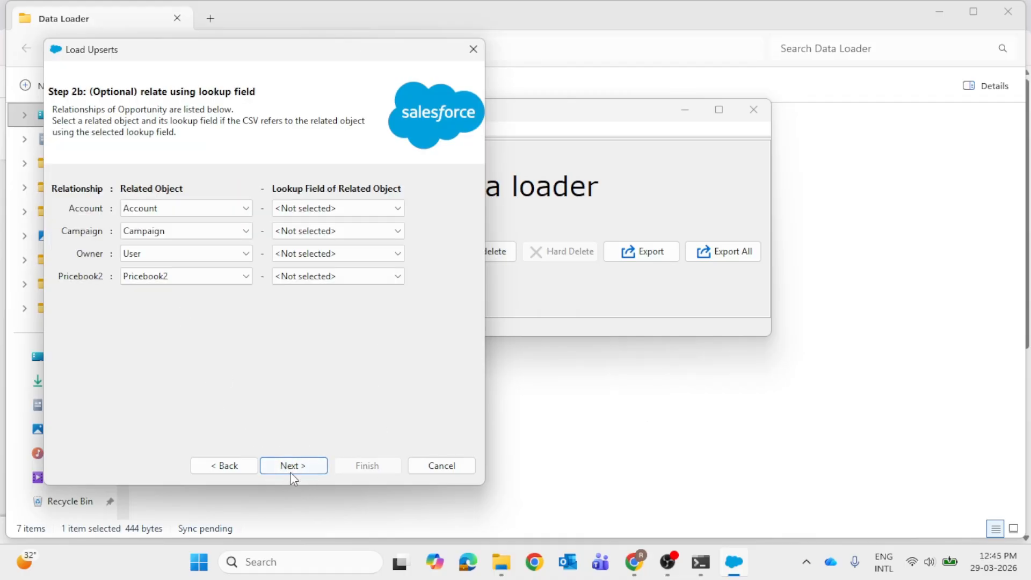
left_click(291, 471)
- Edit the field mapping so the Opportunity Name column maps to Name, and accept it
left_click(215, 198)
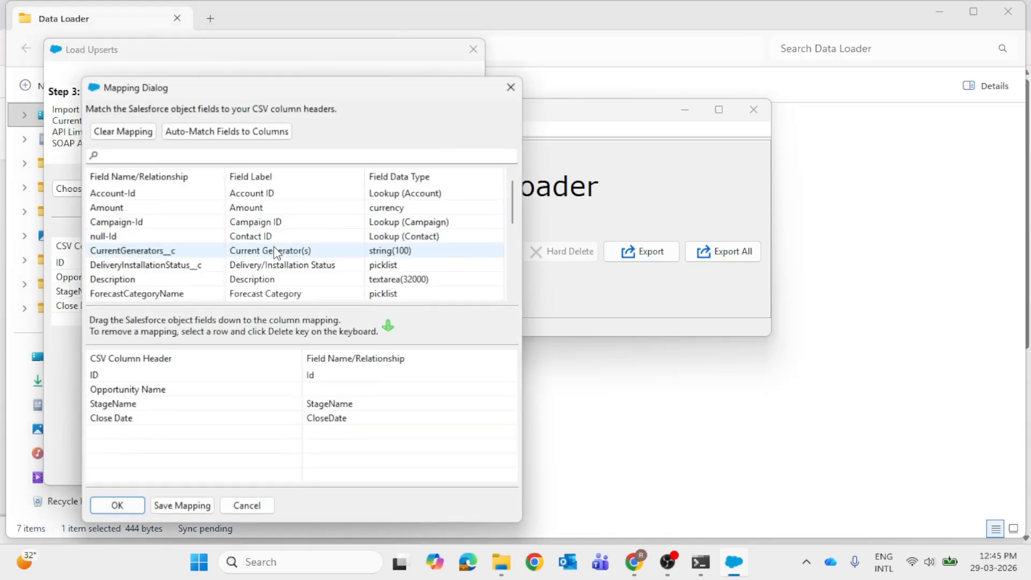
type("name")
left_click_drag(241, 208, 329, 389)
left_click(120, 506)
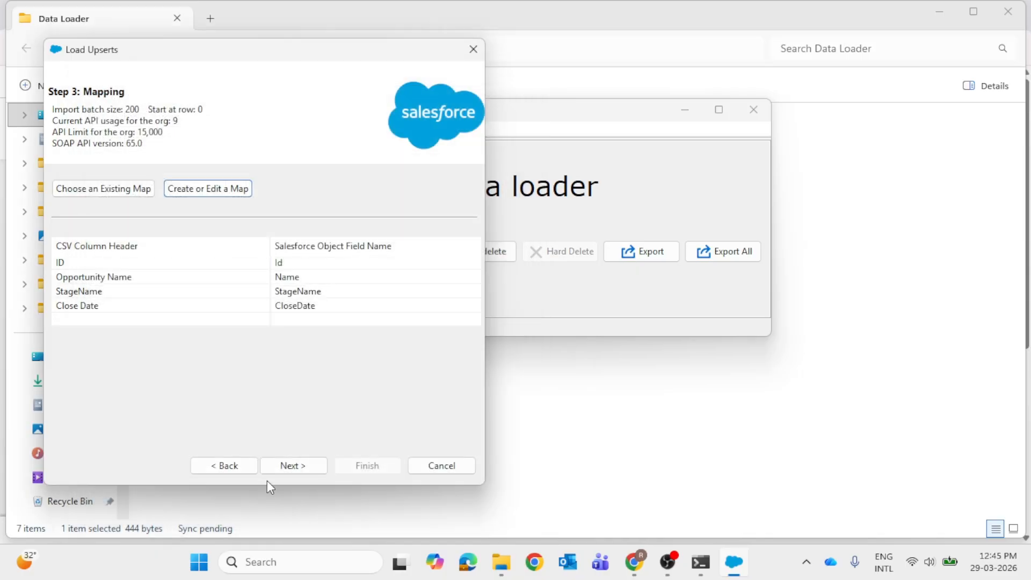
- Finish the upsert wizard with the preset results folder and confirm the operation
left_click(284, 470)
left_click(368, 467)
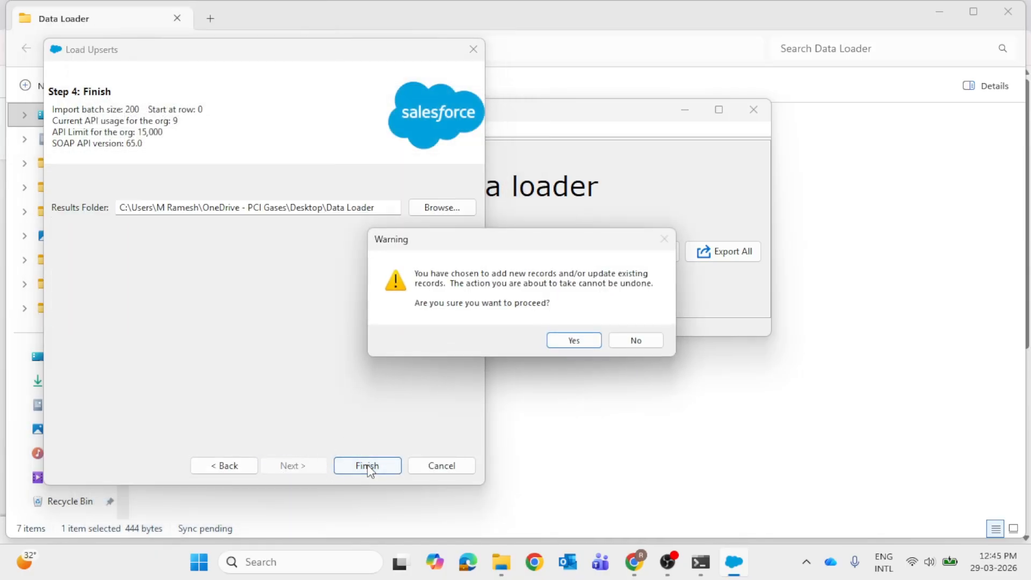
left_click(569, 343)
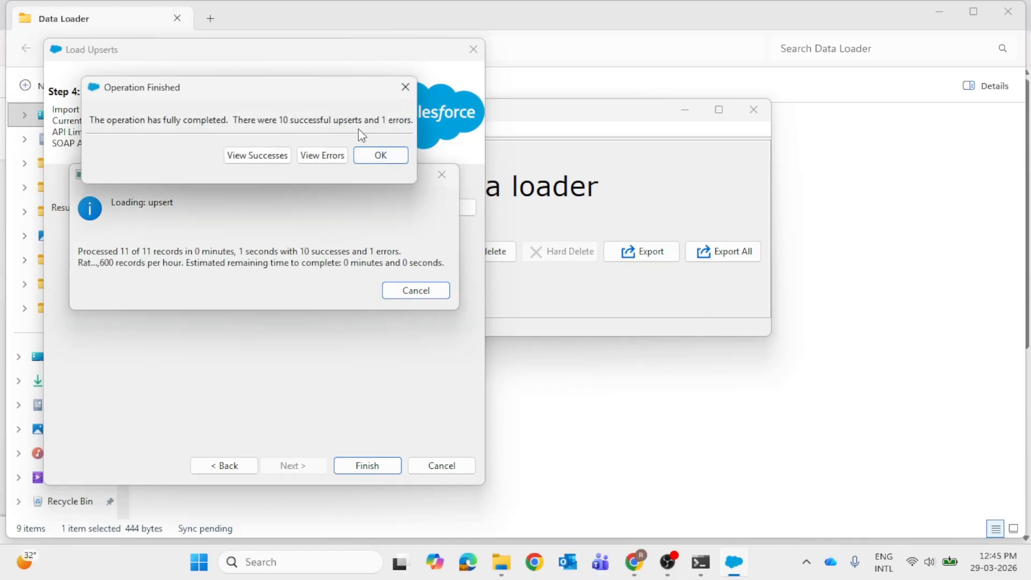
- Review the failed record's error details from the second upsert and dismiss the operation report
left_click(332, 158)
left_click_drag(352, 444, 2, 472)
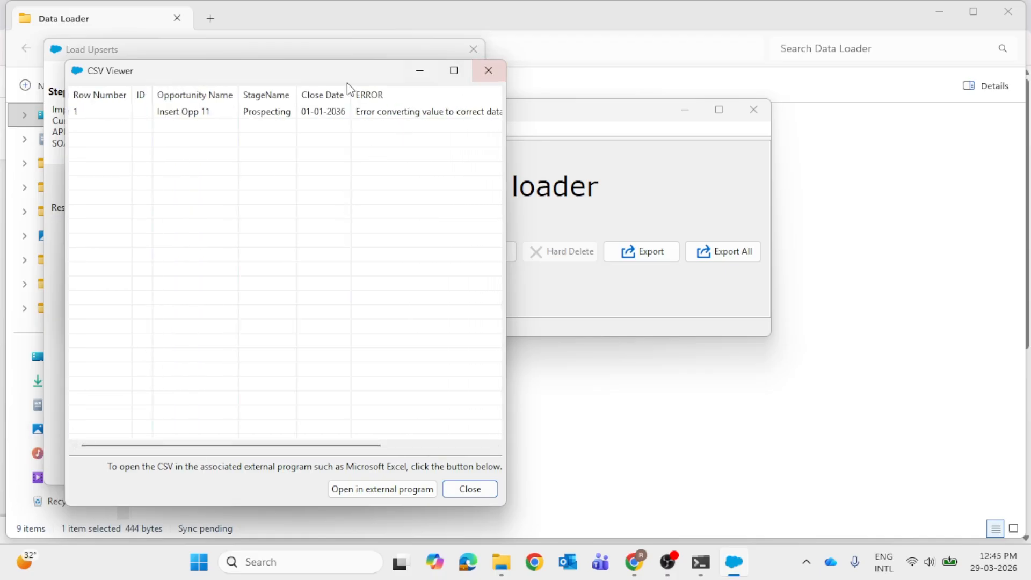
left_click(499, 66)
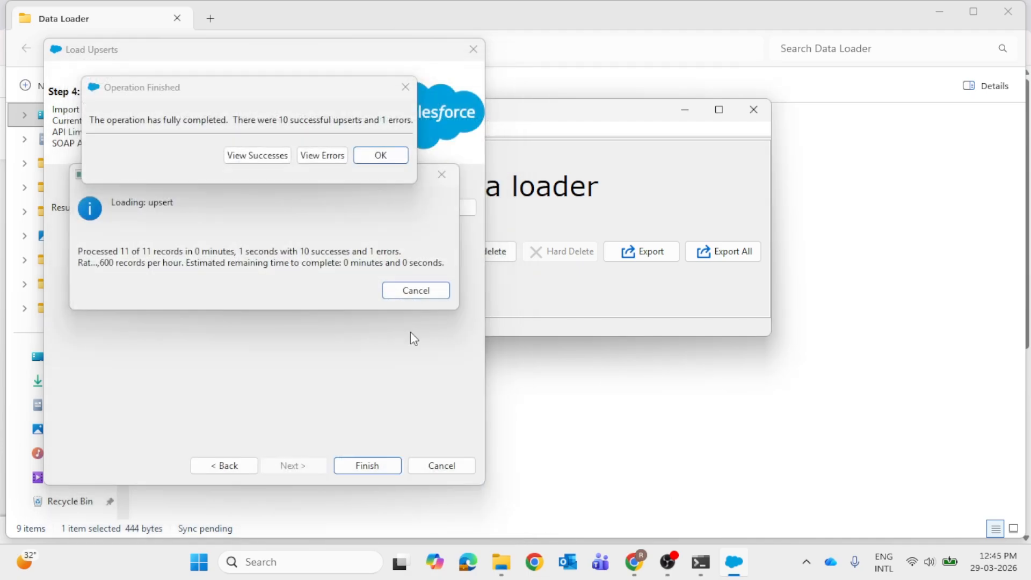
left_click(382, 156)
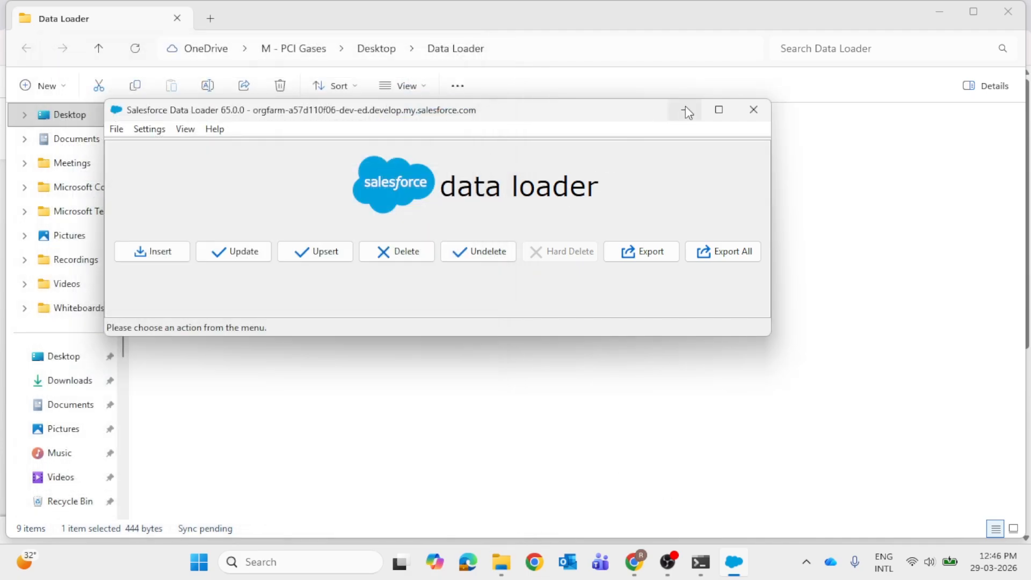
left_click(687, 112)
mouse_move(509, 563)
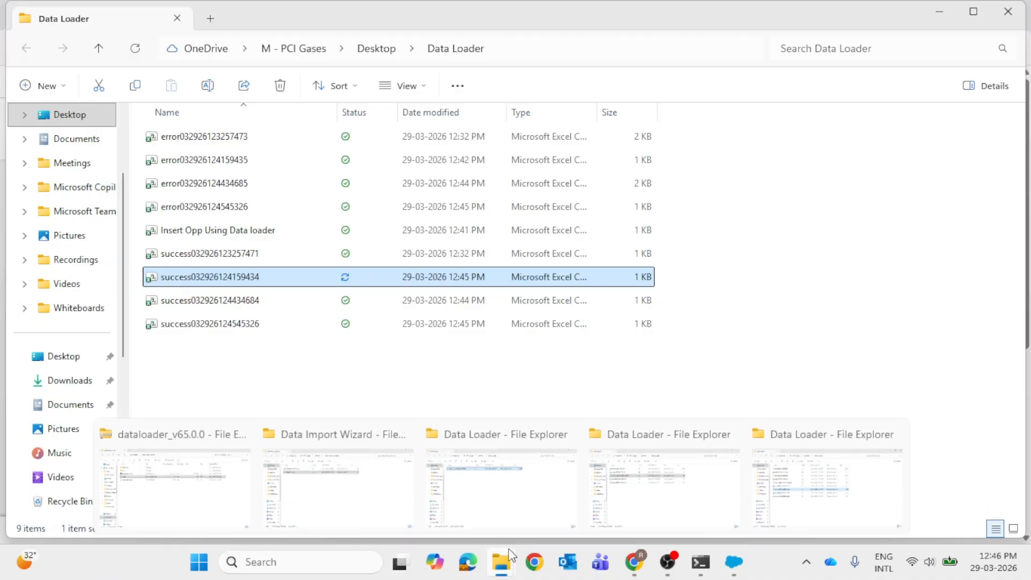
left_click(866, 459)
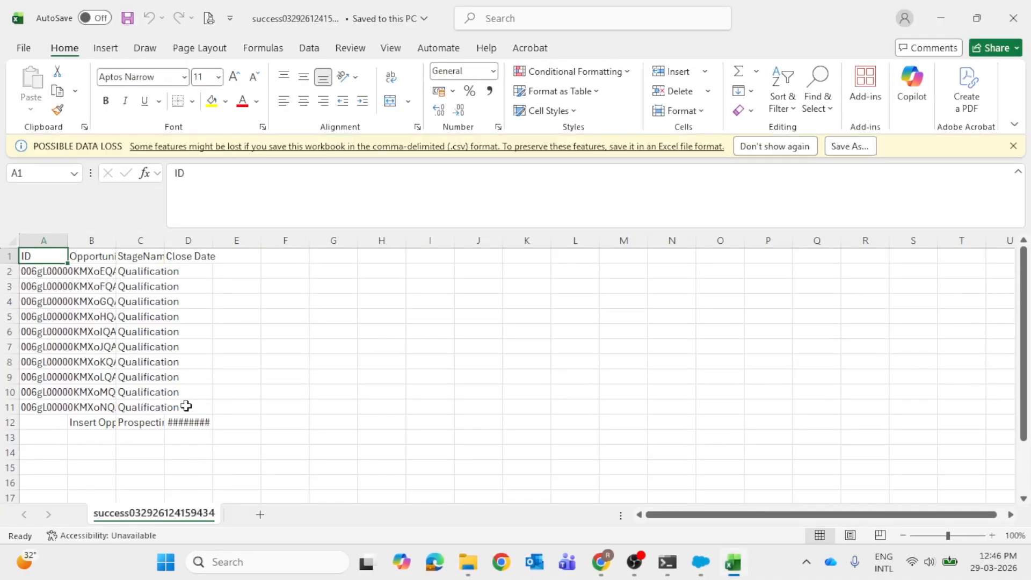
double_click(215, 241)
left_click(196, 424)
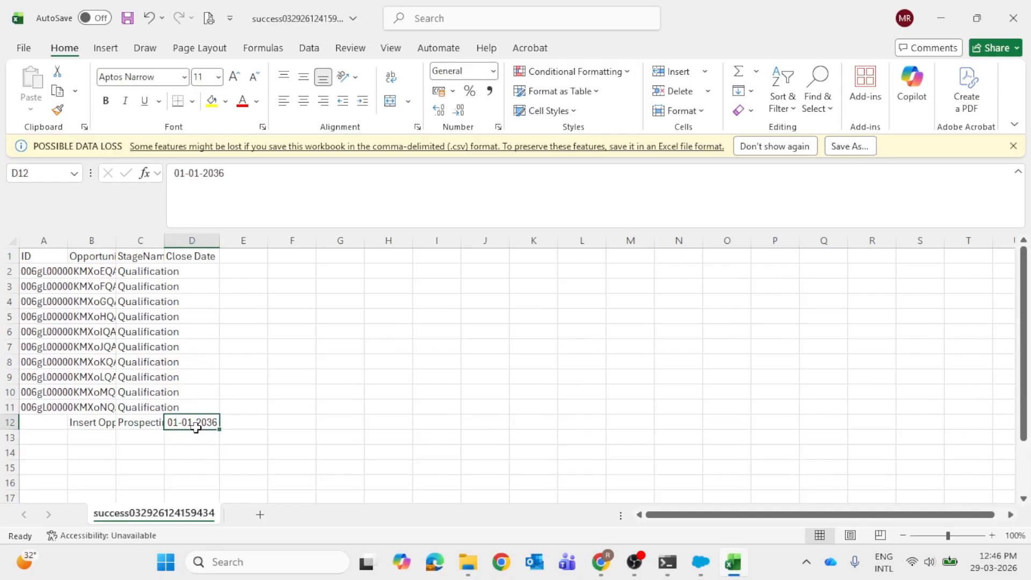
left_click(285, 439)
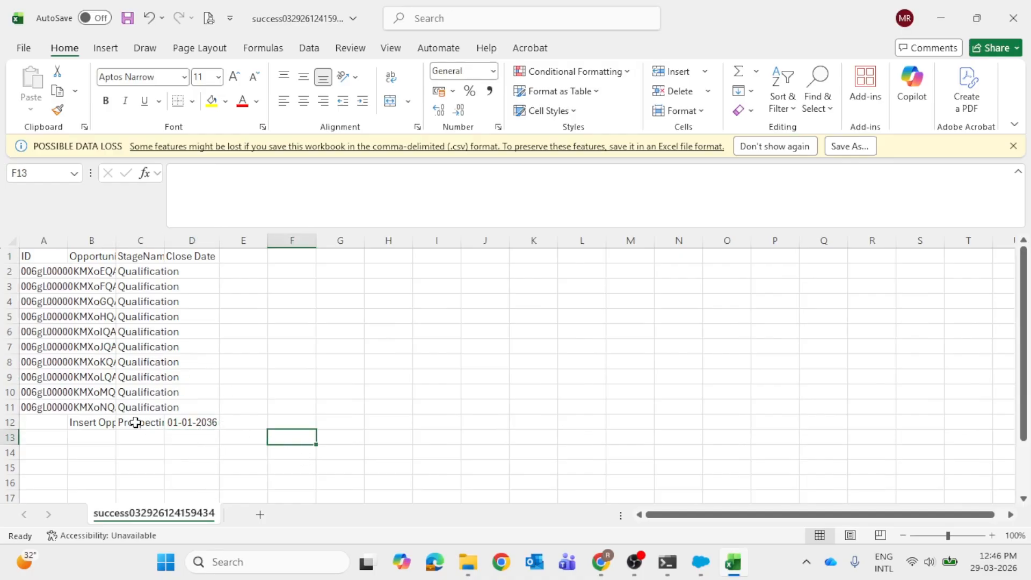
left_click_drag(101, 422, 179, 422)
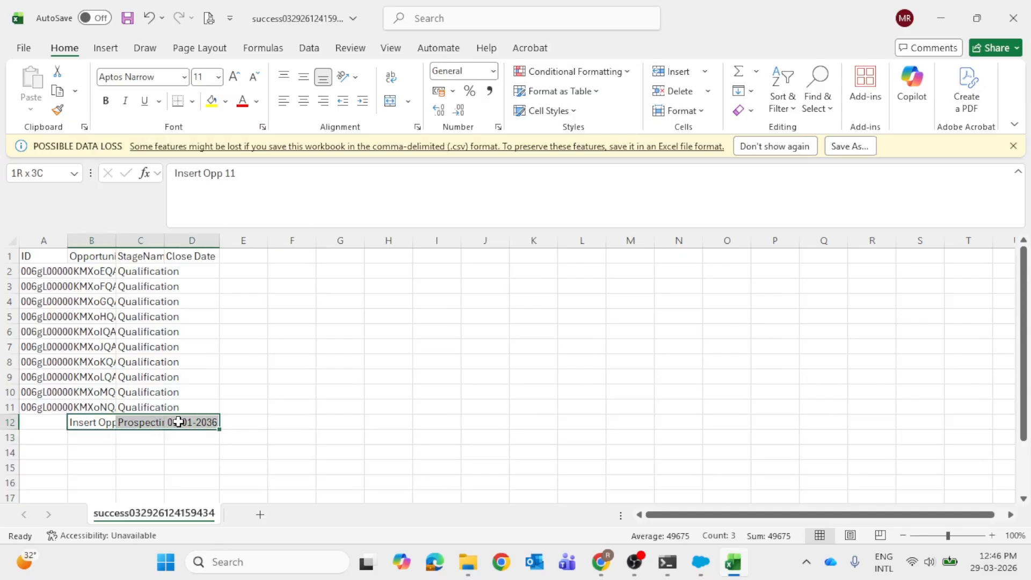
key("Delete")
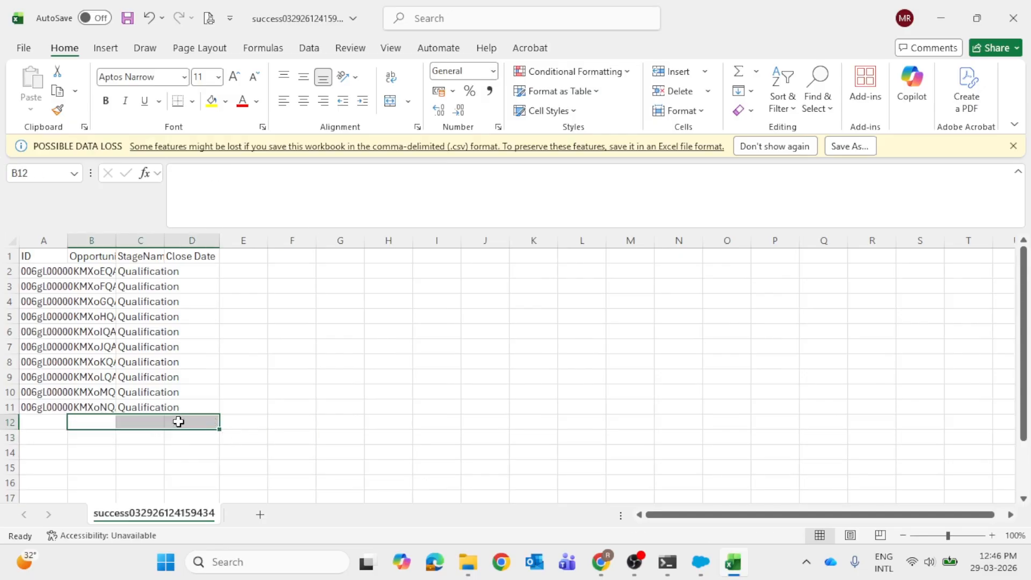
- Delete the Opportunity Name, StageName and Close Date columns so only ID remains, then save and close the CSV
double_click(116, 240)
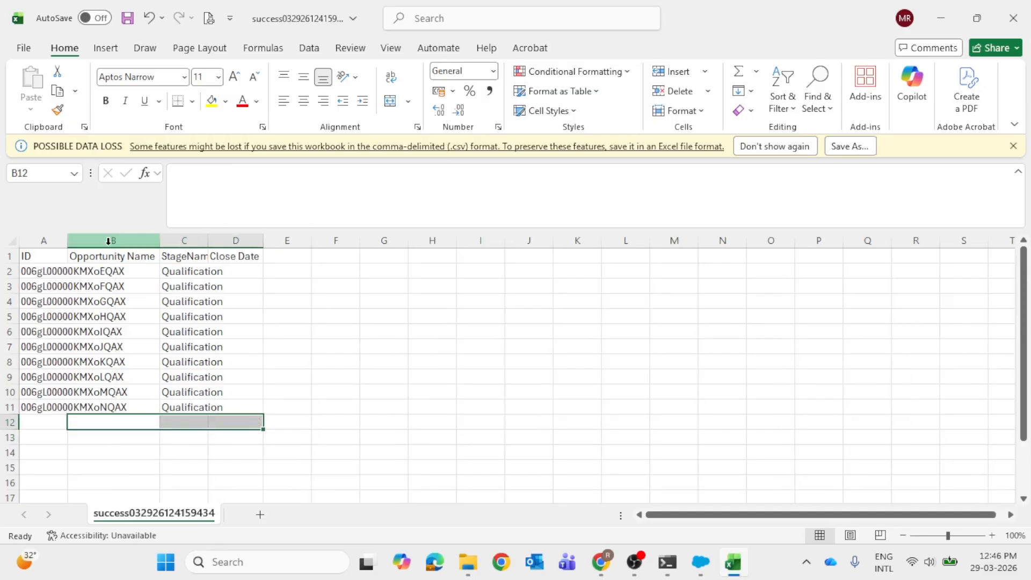
double_click(67, 238)
left_click(144, 287)
key("shift+Right")
key("shift+Right")
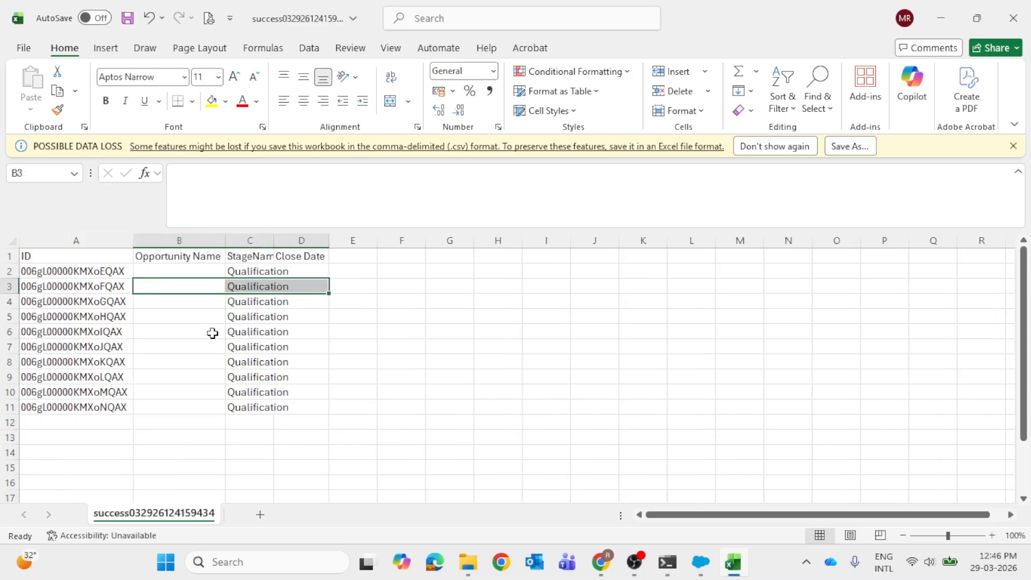
key("ctrl+space")
key("ctrl+minus")
left_click(307, 419)
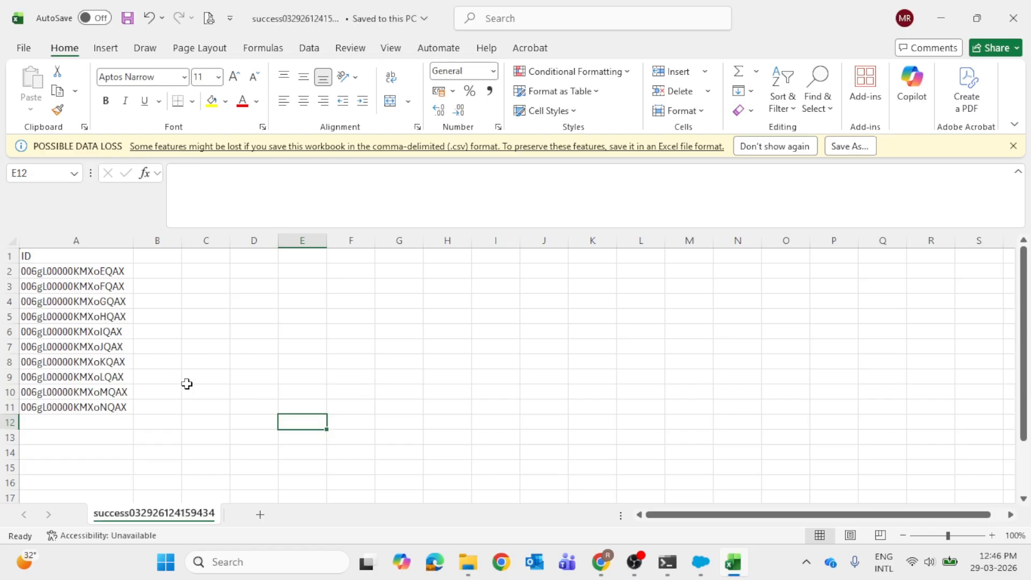
left_click(1014, 17)
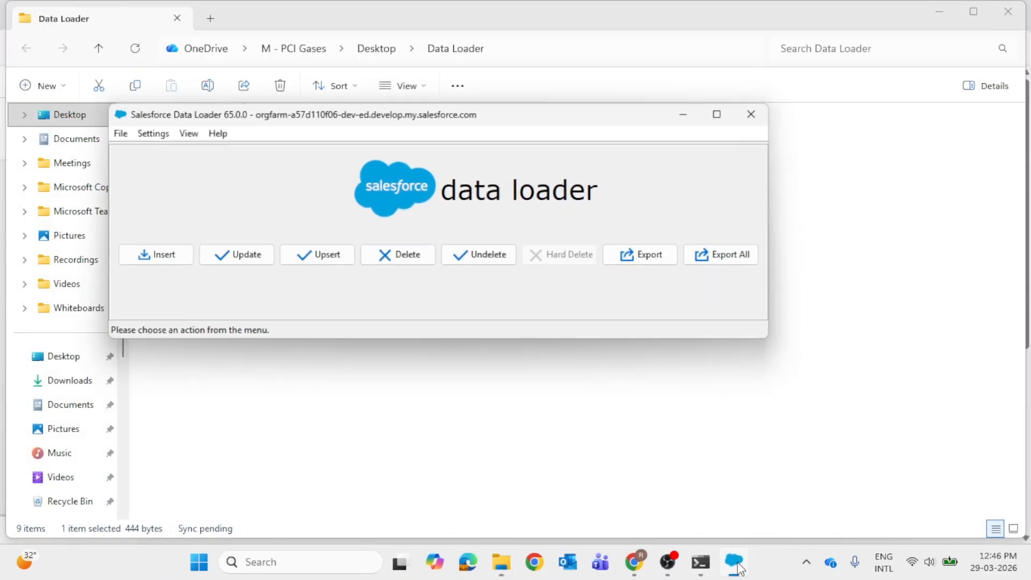
left_click(424, 250)
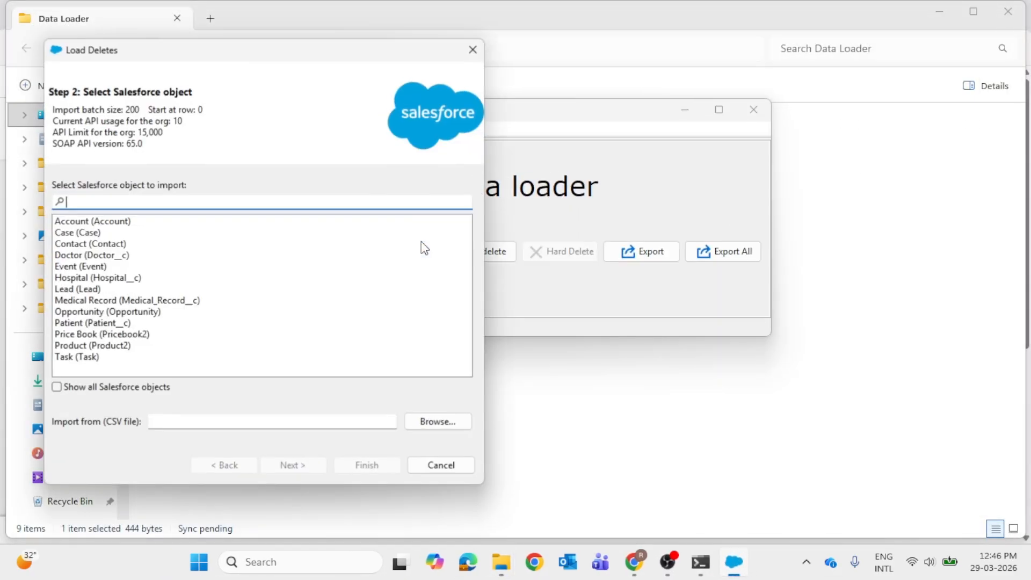
type("op")
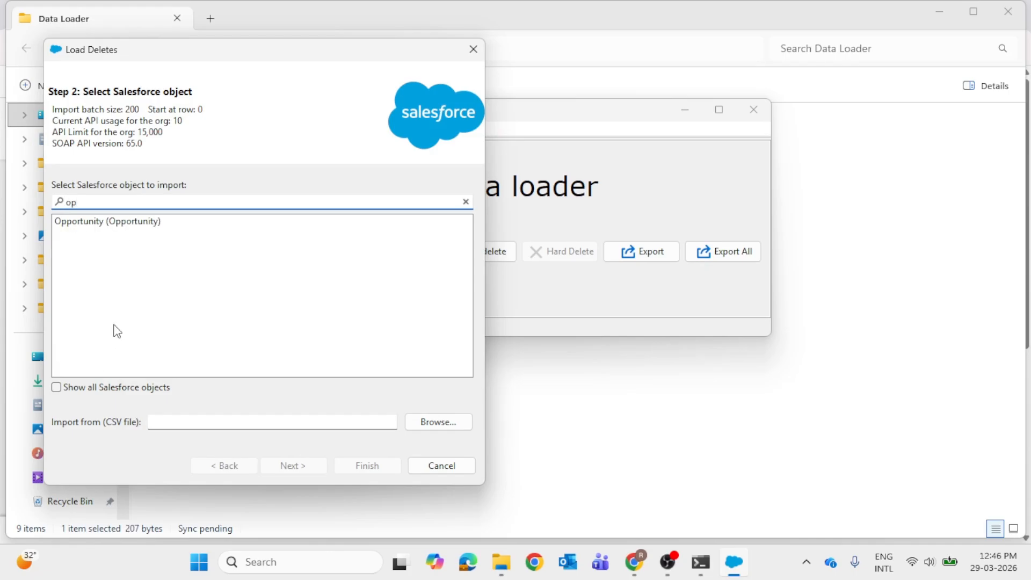
left_click(164, 224)
left_click(431, 422)
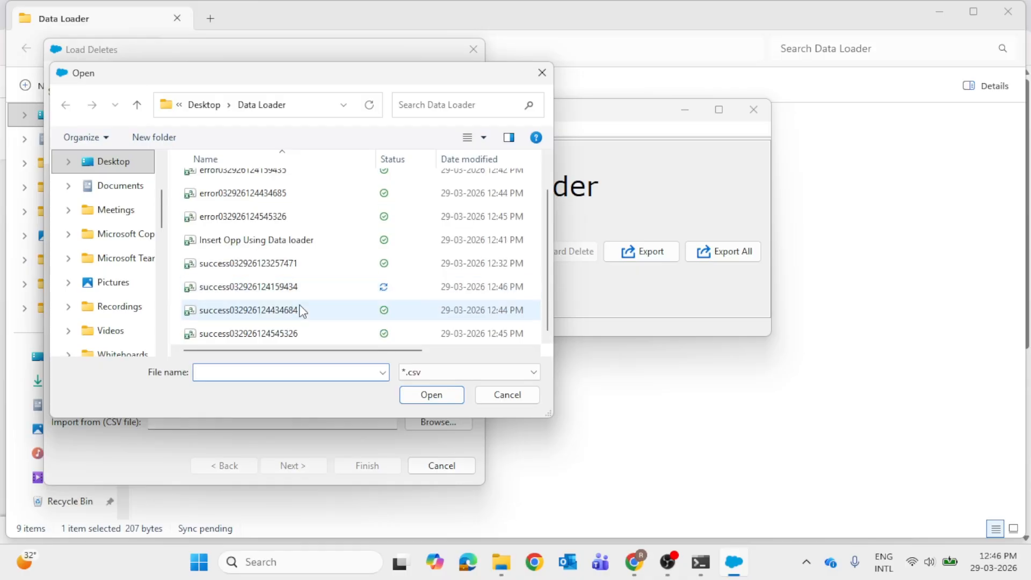
left_click(293, 290)
left_click(430, 395)
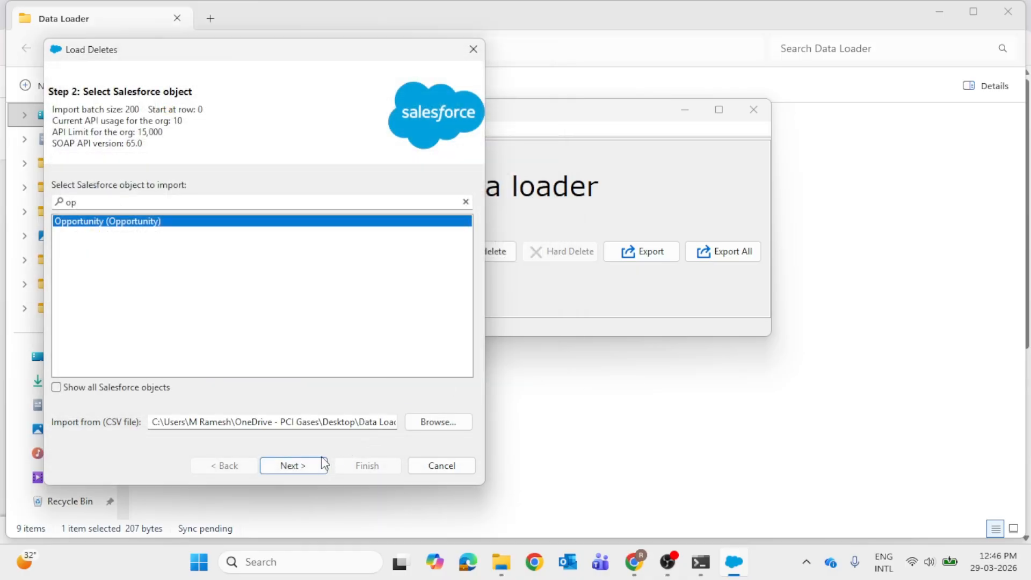
- Run the opportunity delete with the ID-to-Id mapping and preset results folder, accept the data-loss warning and dismiss the operation report
left_click(301, 465)
left_click(373, 237)
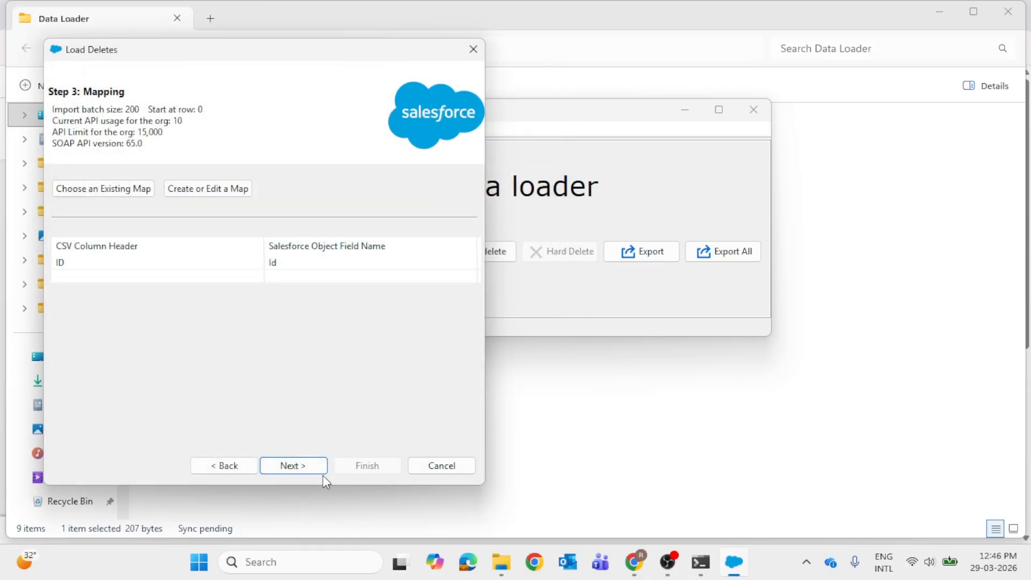
left_click(302, 466)
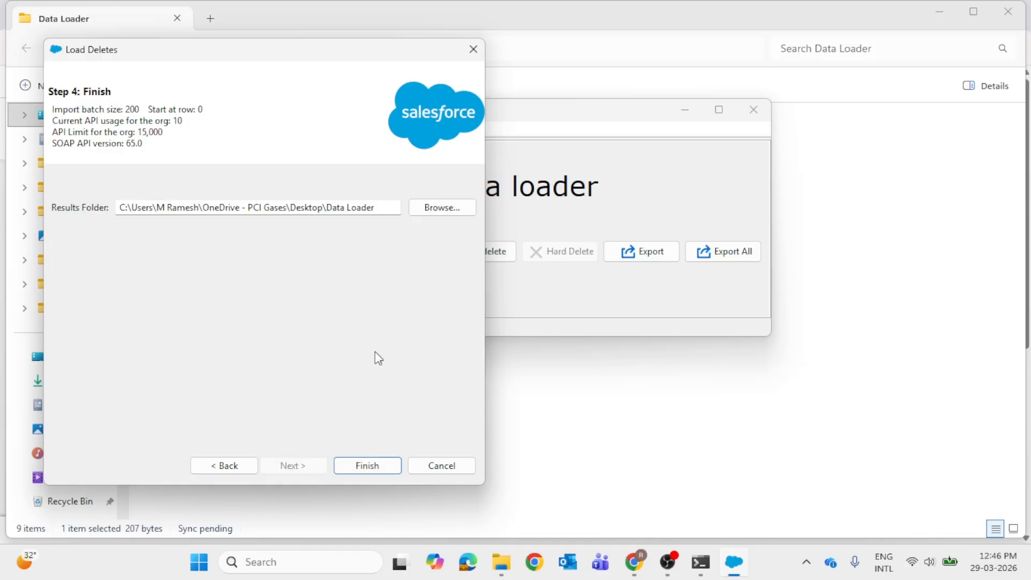
left_click(370, 465)
left_click(571, 338)
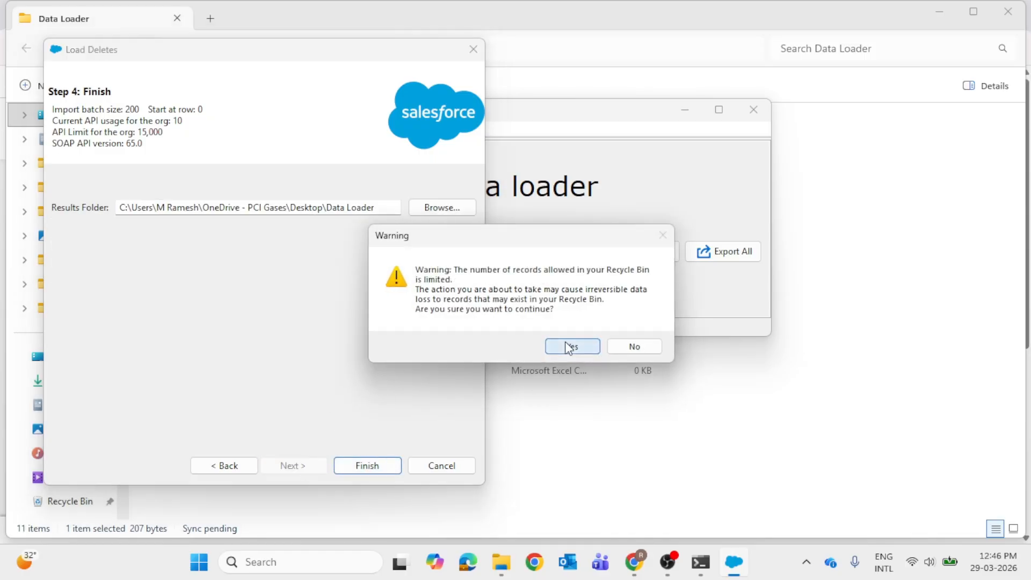
left_click(569, 347)
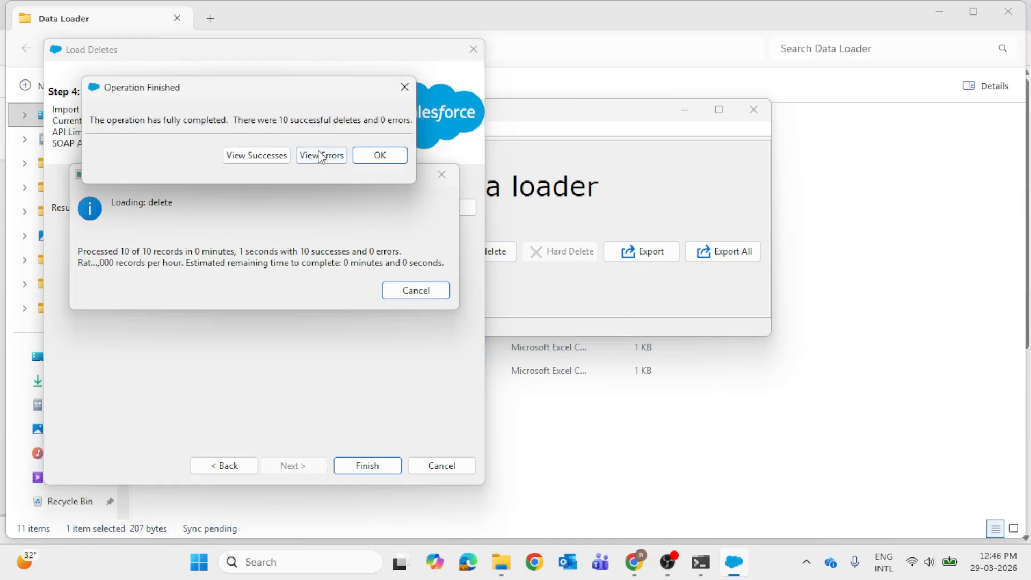
left_click(376, 156)
- Switch to Salesforce in Chrome, reload the Insert Opp 1 record and check the All Opportunities list for the deleted records
left_click(689, 109)
left_click(633, 562)
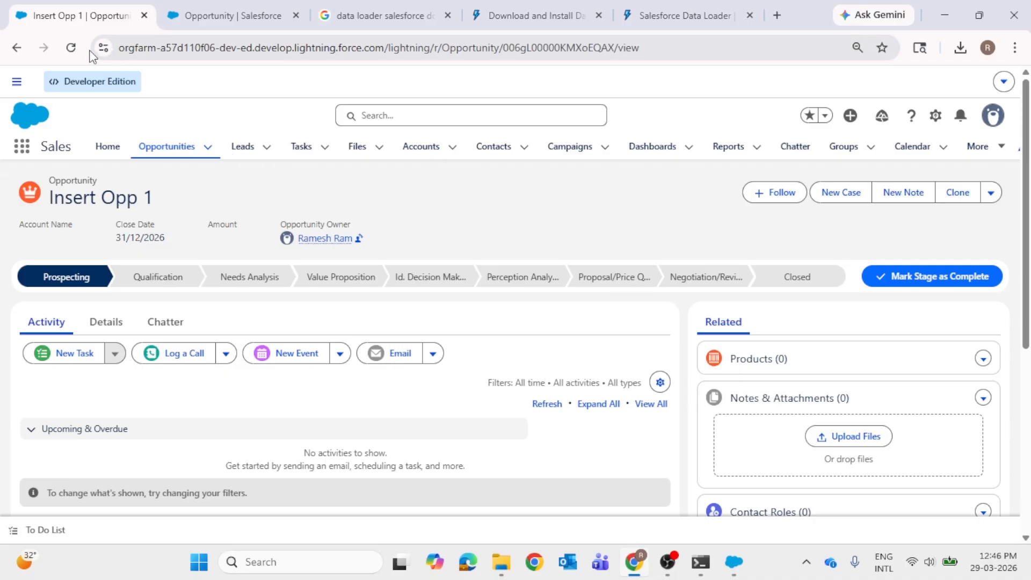
left_click(70, 47)
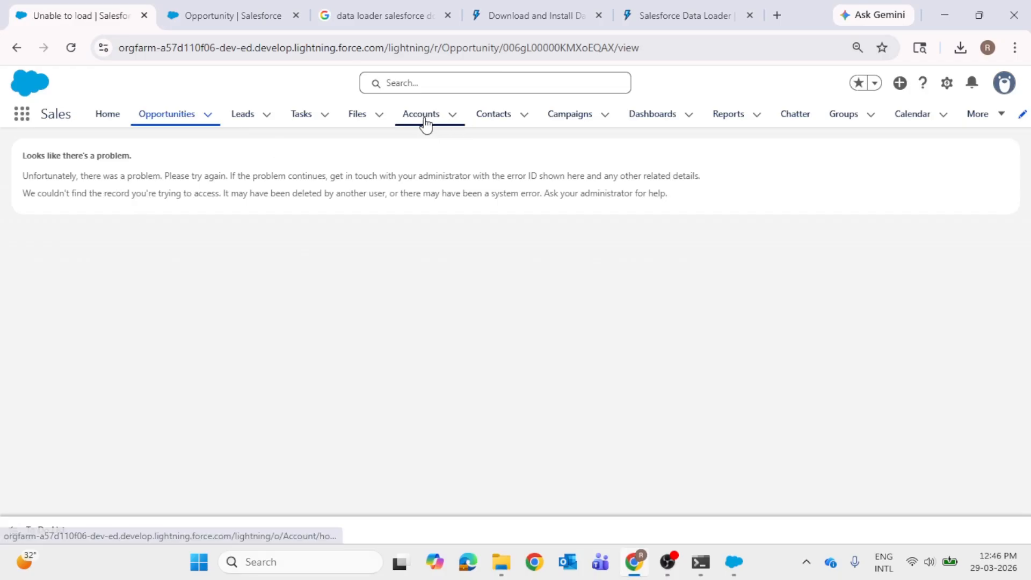
left_click(176, 146)
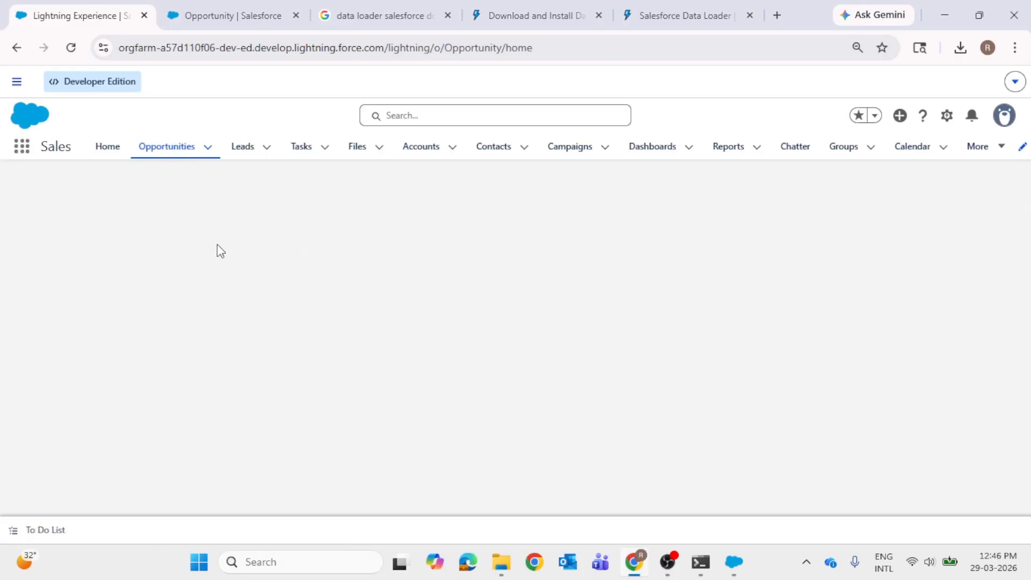
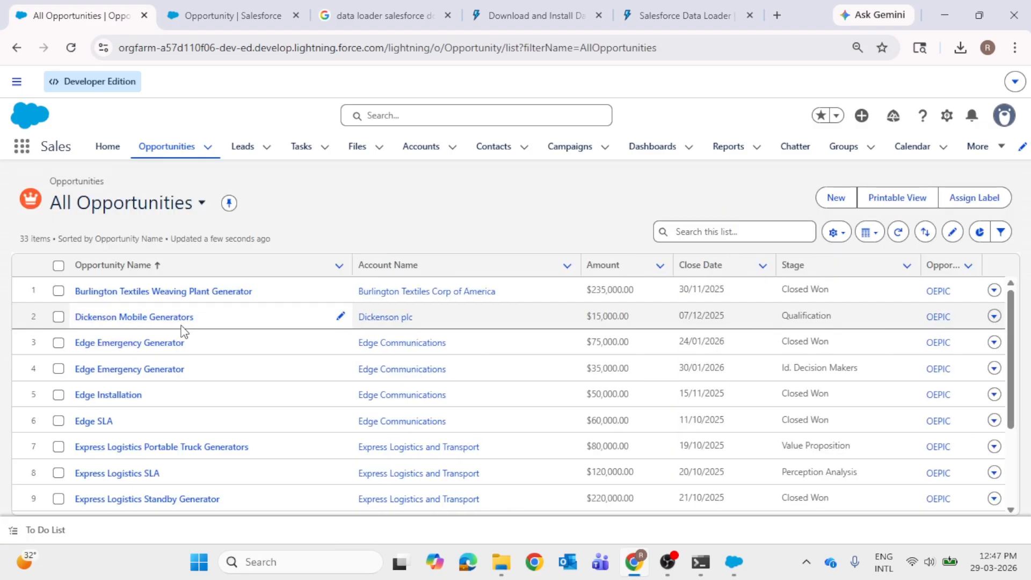
scroll(183, 331, "down", 12)
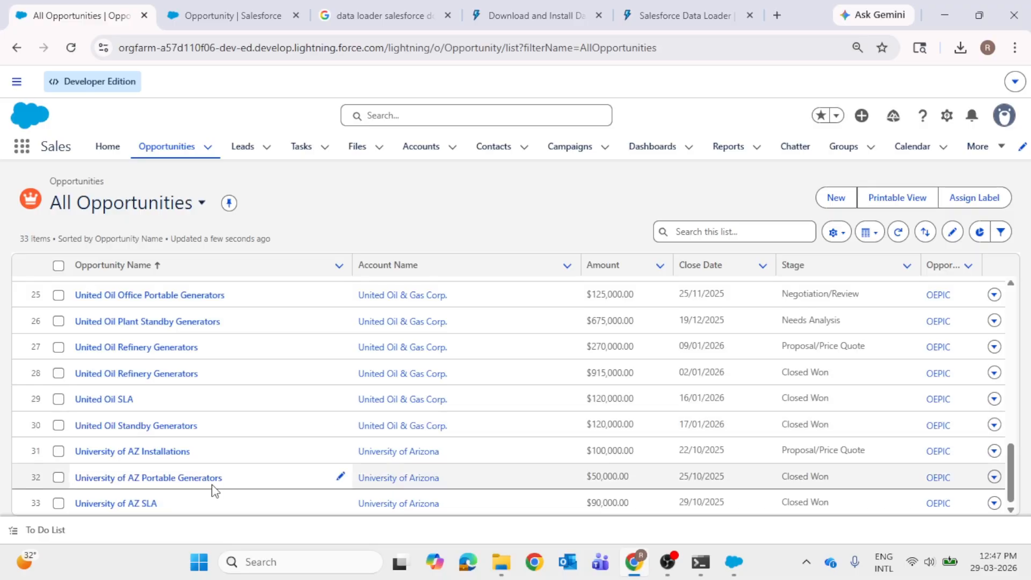
scroll(214, 489, "up", 12)
- Find and open the Recycle Bin in Salesforce and review its deleted opportunities
left_click(21, 156)
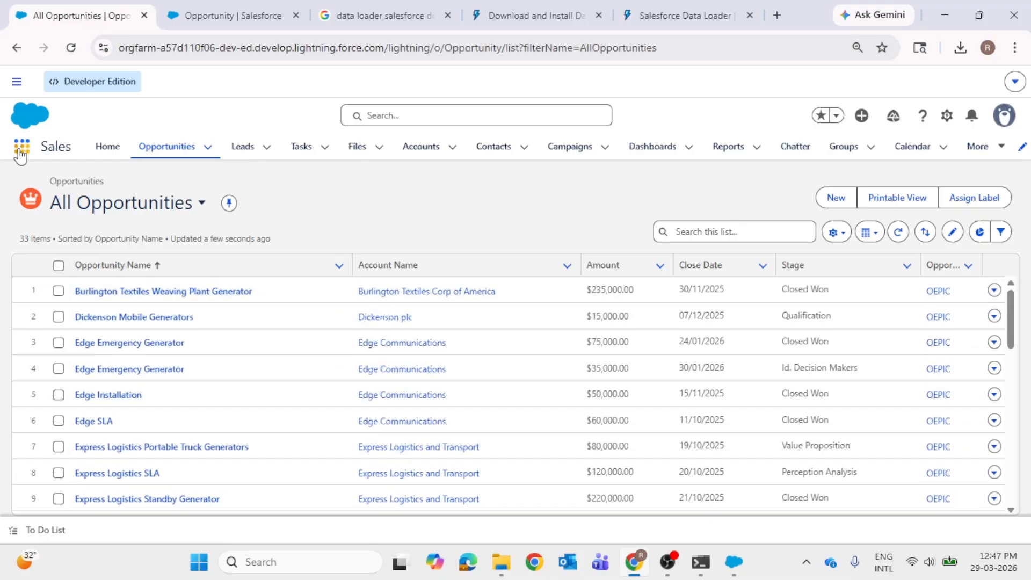
type("rec")
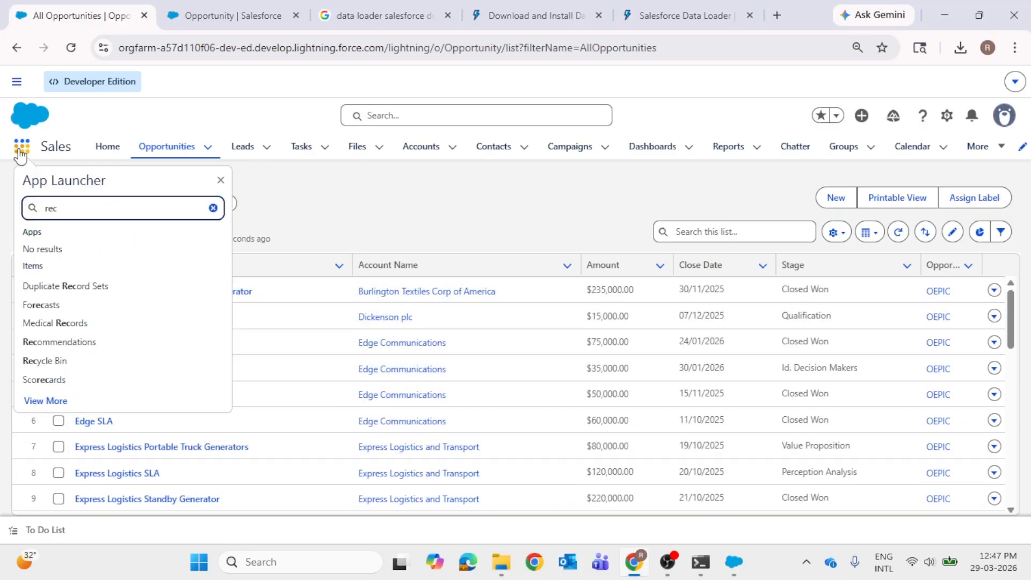
left_click(35, 360)
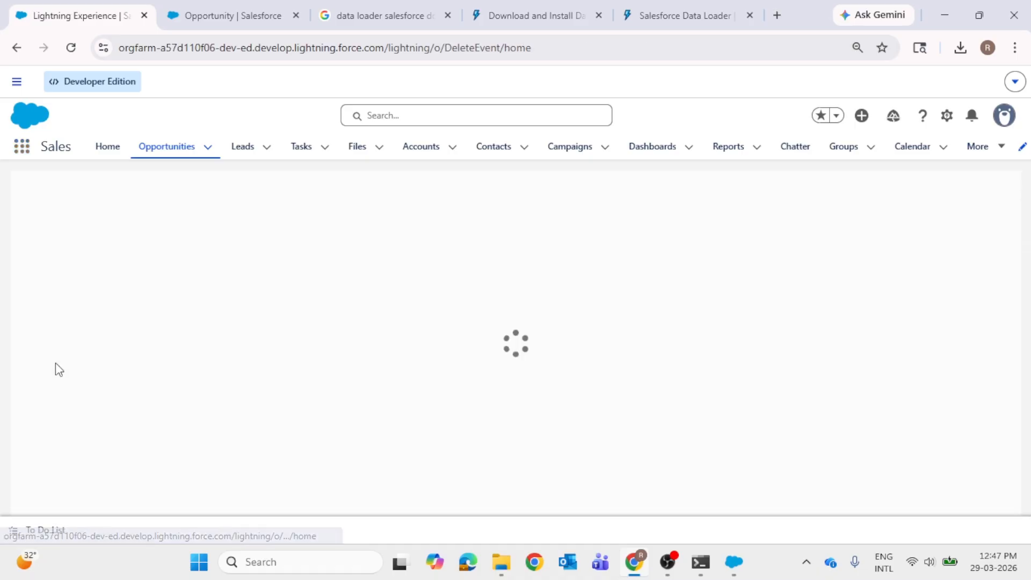
scroll(141, 329, "down", 1)
scroll(161, 424, "up", 1)
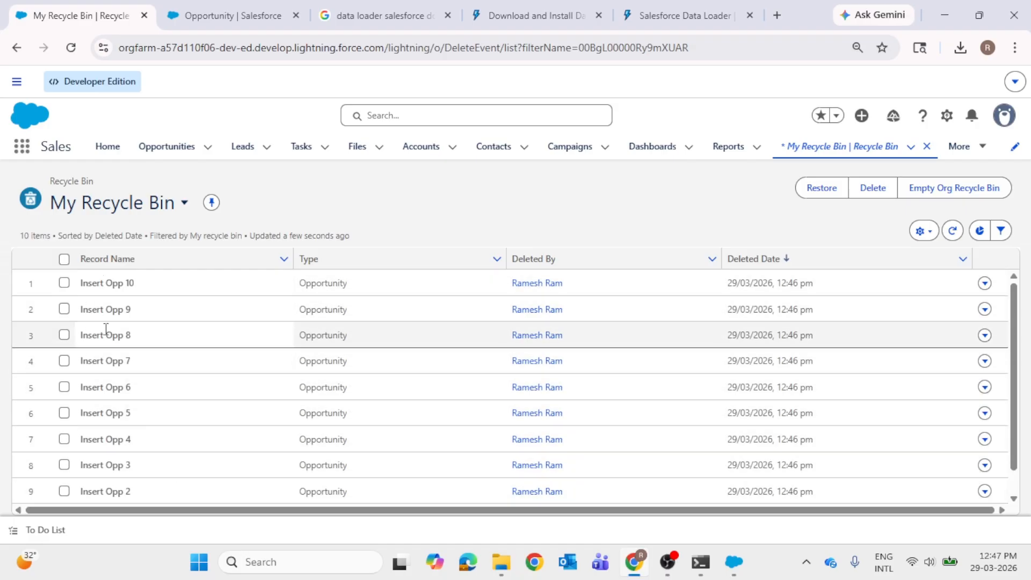
left_click(734, 562)
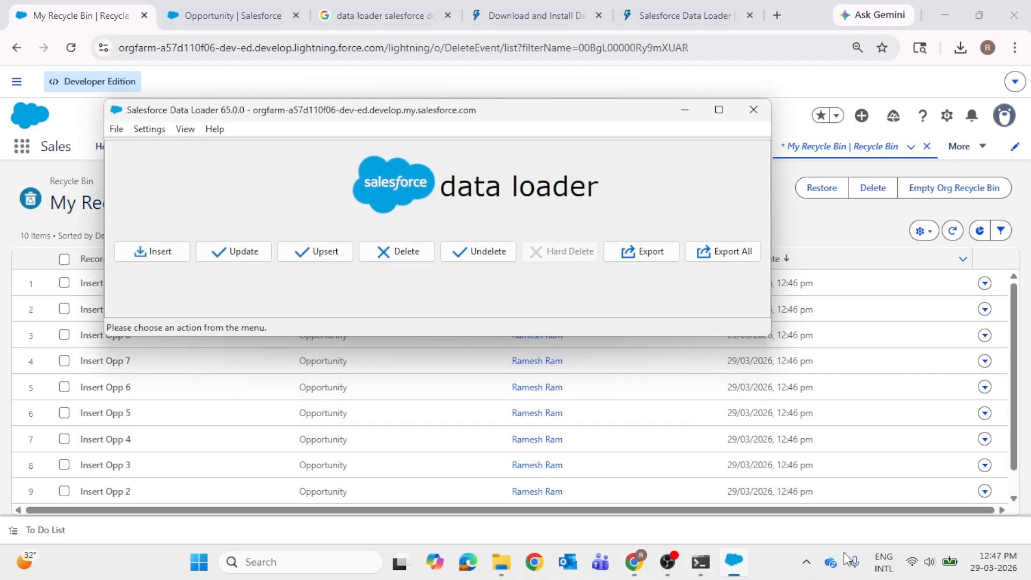
left_click(476, 252)
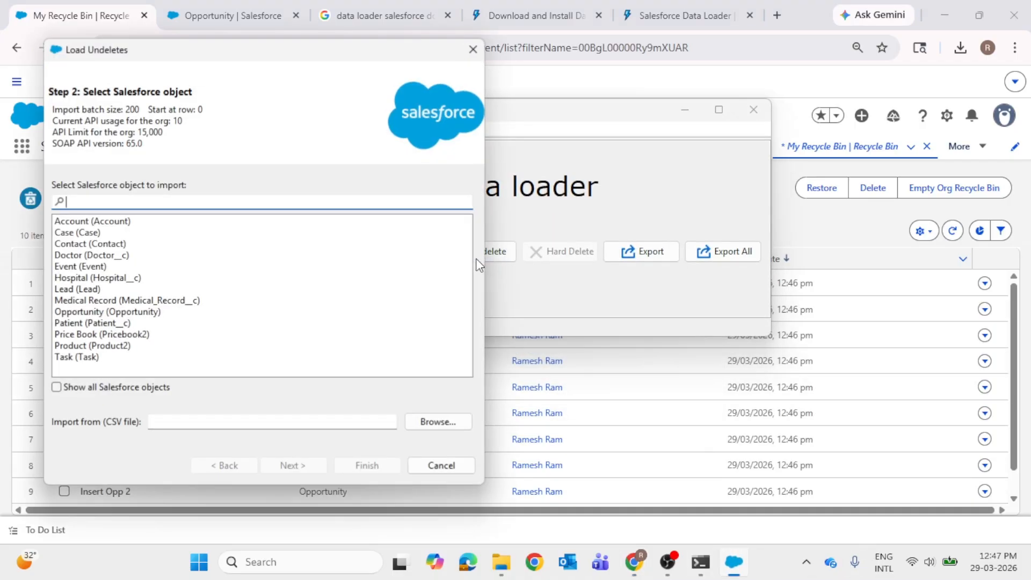
type("opp")
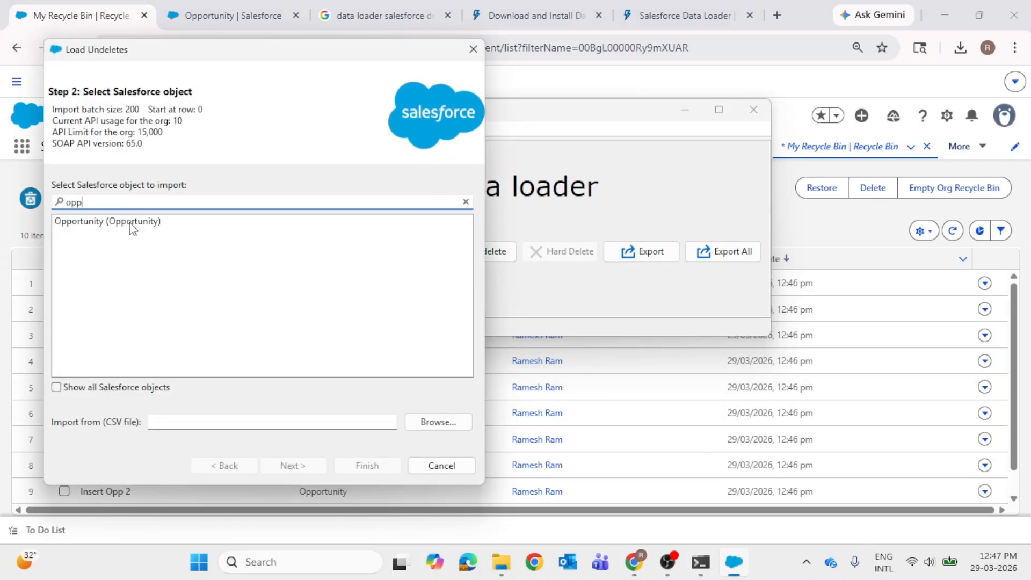
left_click(132, 222)
left_click(438, 423)
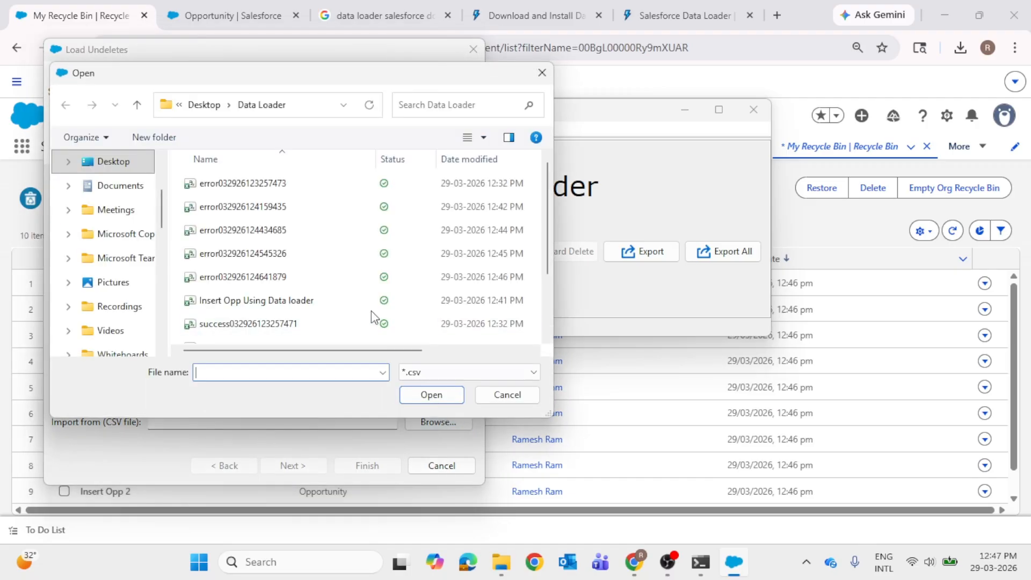
scroll(372, 311, "down", 2)
left_click(328, 263)
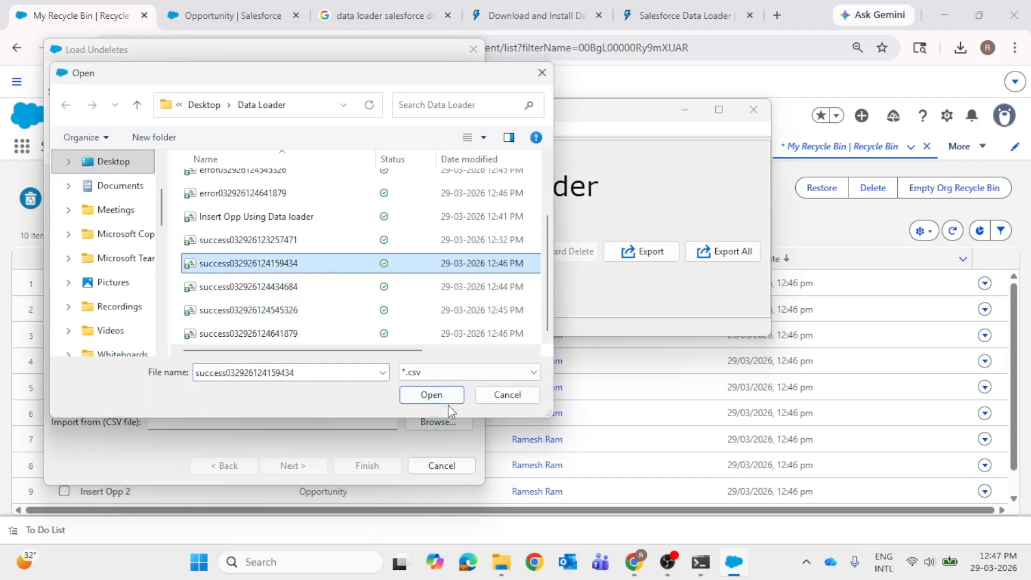
left_click(431, 396)
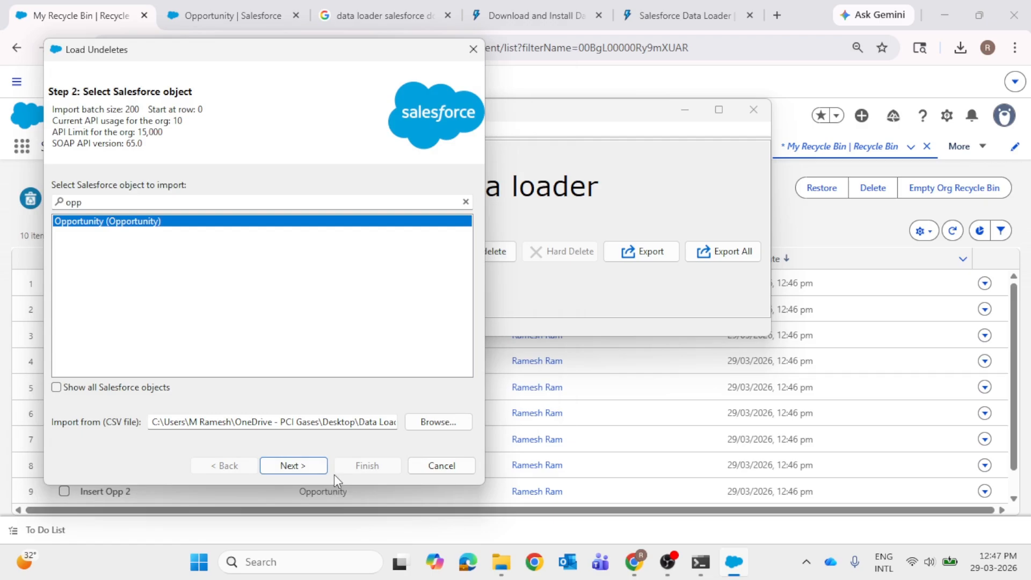
- Run the opportunity undelete with the ID-to-Id mapping and preset results folder, accept the undelete warning and dismiss the operation report
left_click(293, 466)
left_click(344, 239)
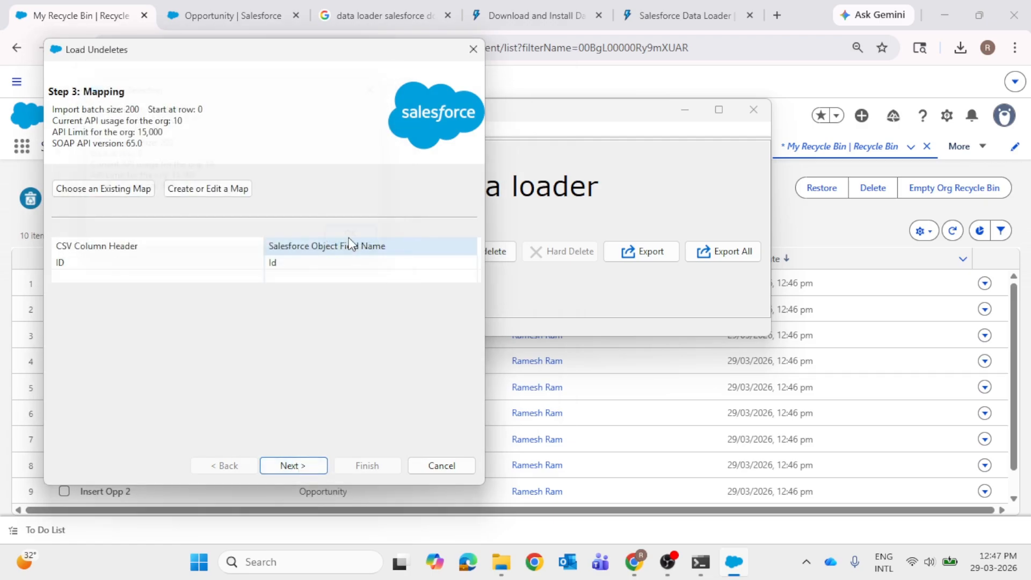
left_click(296, 467)
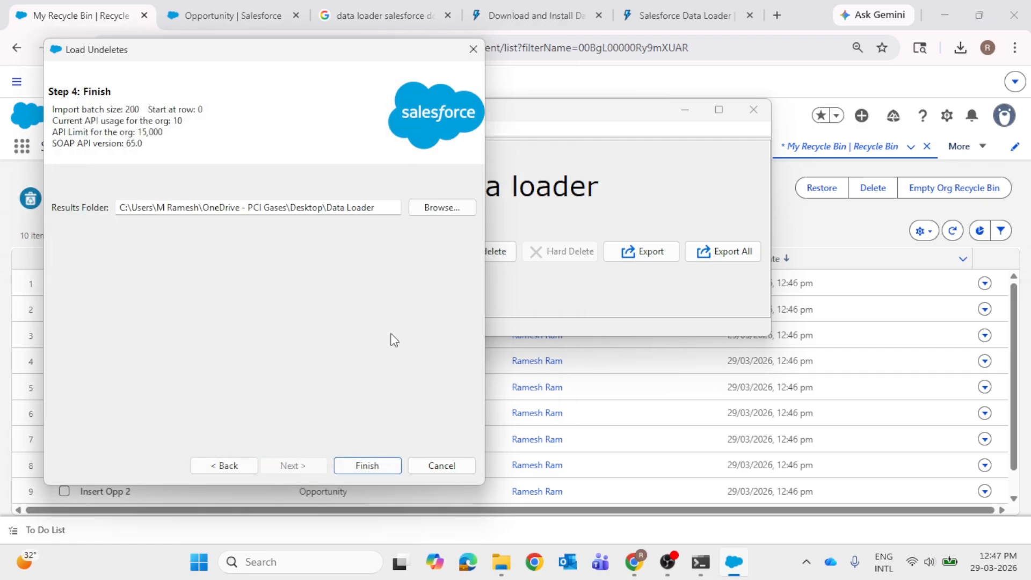
left_click(368, 467)
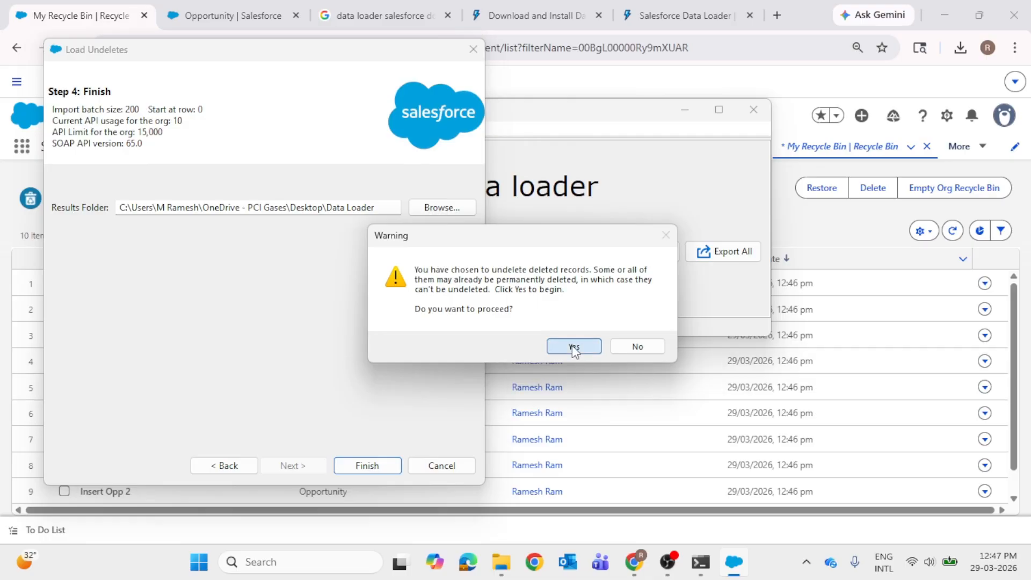
left_click(571, 346)
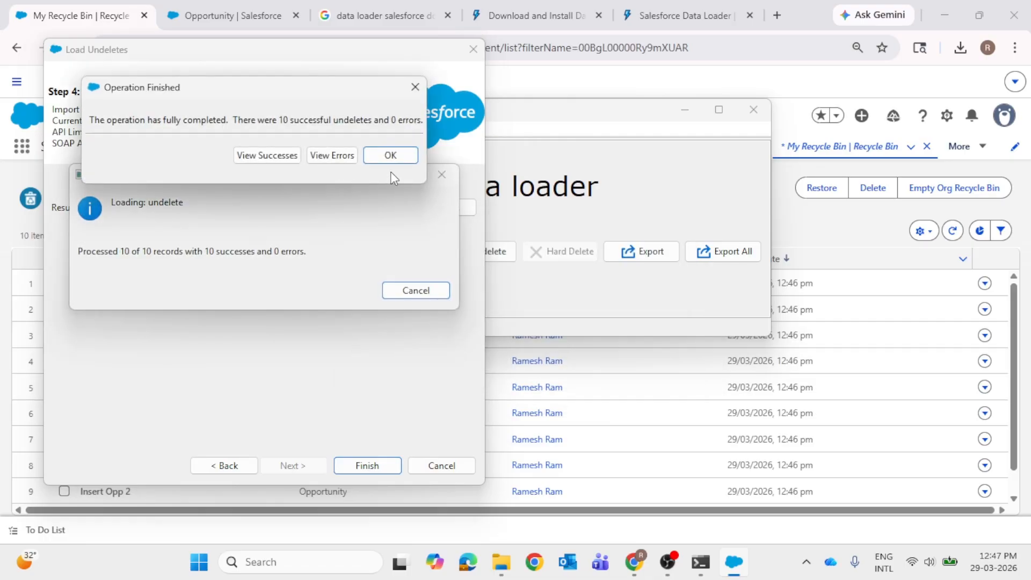
left_click(390, 156)
- Switch to Salesforce in Chrome, refresh the Recycle Bin list and check the All Opportunities list for the restored records
left_click(683, 110)
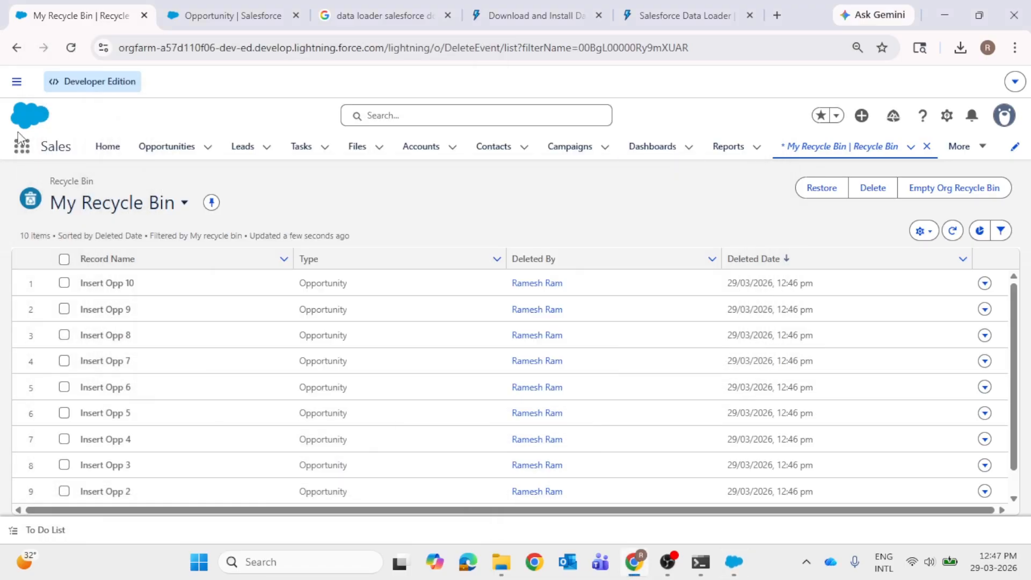
left_click(952, 231)
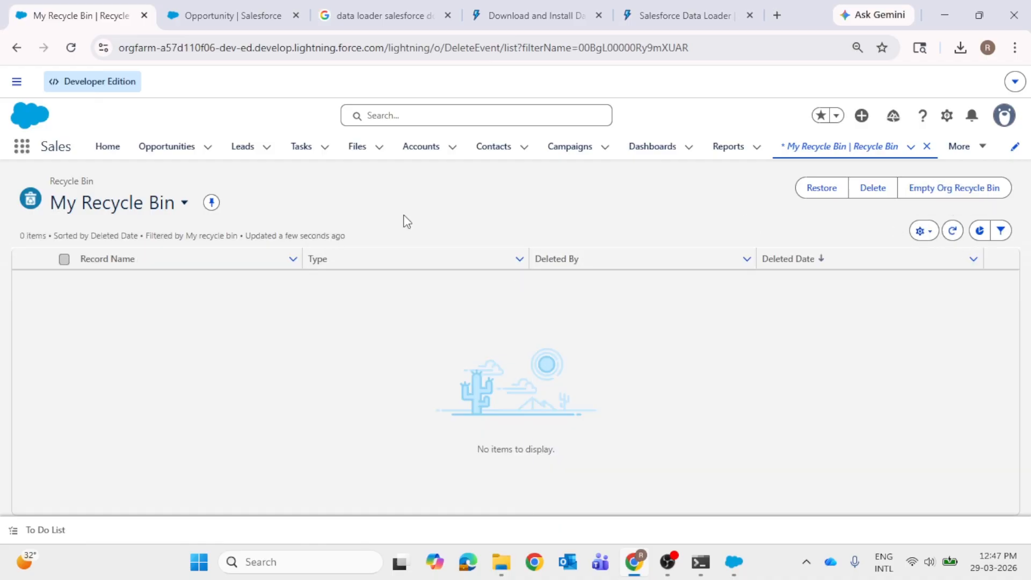
left_click(180, 152)
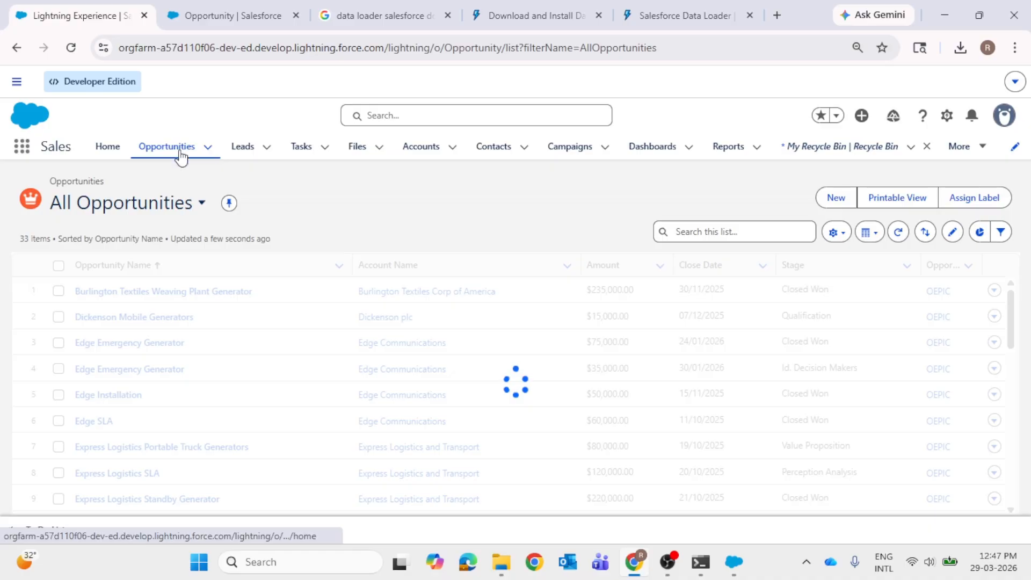
scroll(206, 373, "down", 8)
scroll(206, 378, "down", 8)
scroll(166, 414, "up", 13)
scroll(149, 410, "up", 4)
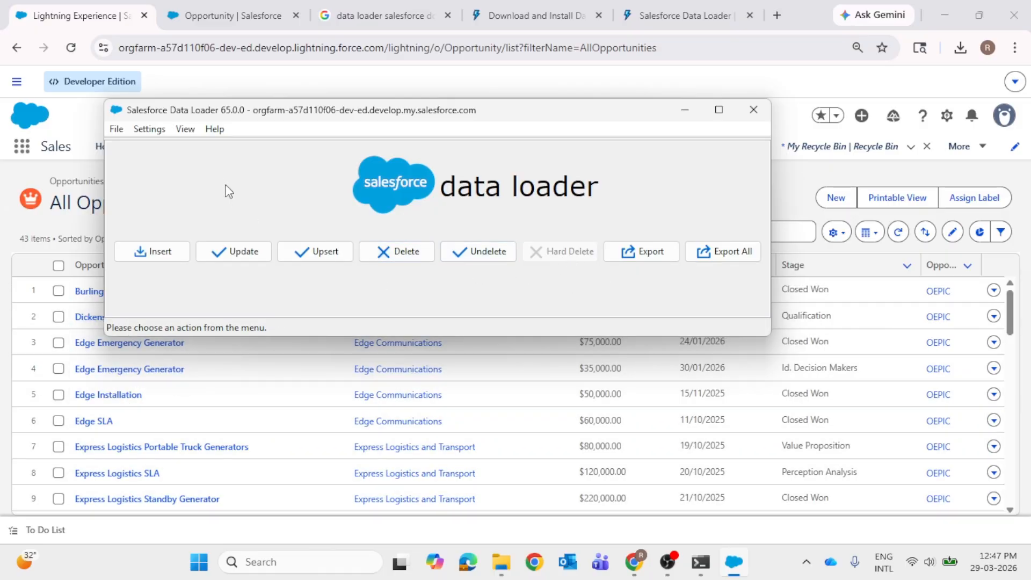
- Switch to Data Loader and change its settings to use the Bulk API, saving them
left_click(148, 130)
left_click(156, 147)
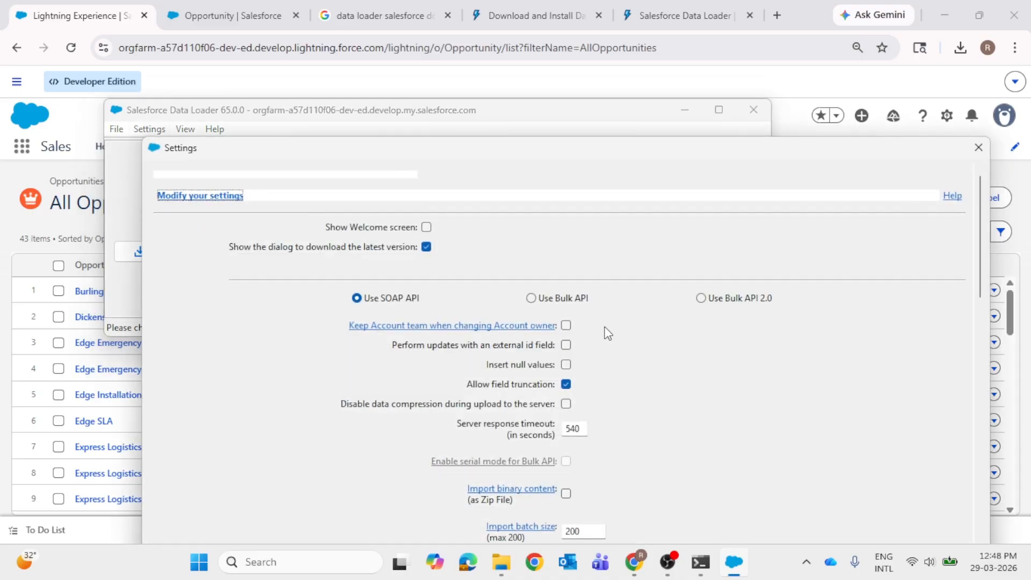
left_click(532, 298)
scroll(557, 372, "down", 5)
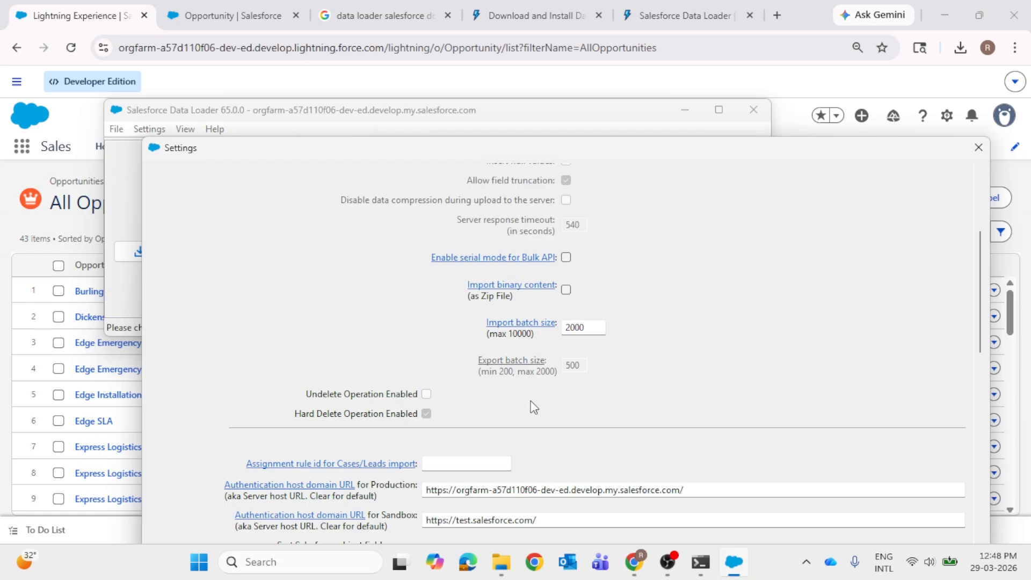
scroll(846, 464, "down", 20)
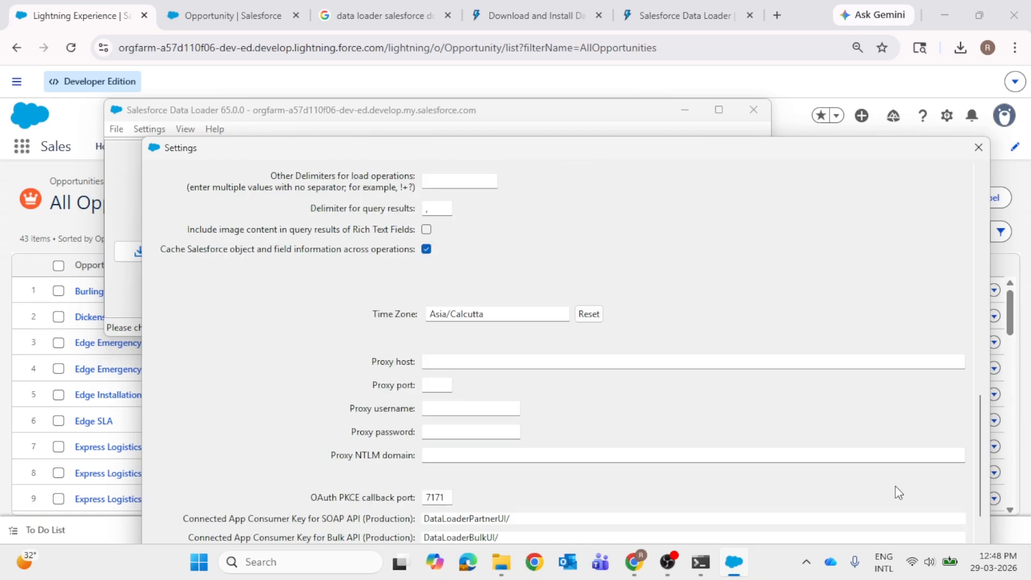
scroll(962, 506, "down", 1)
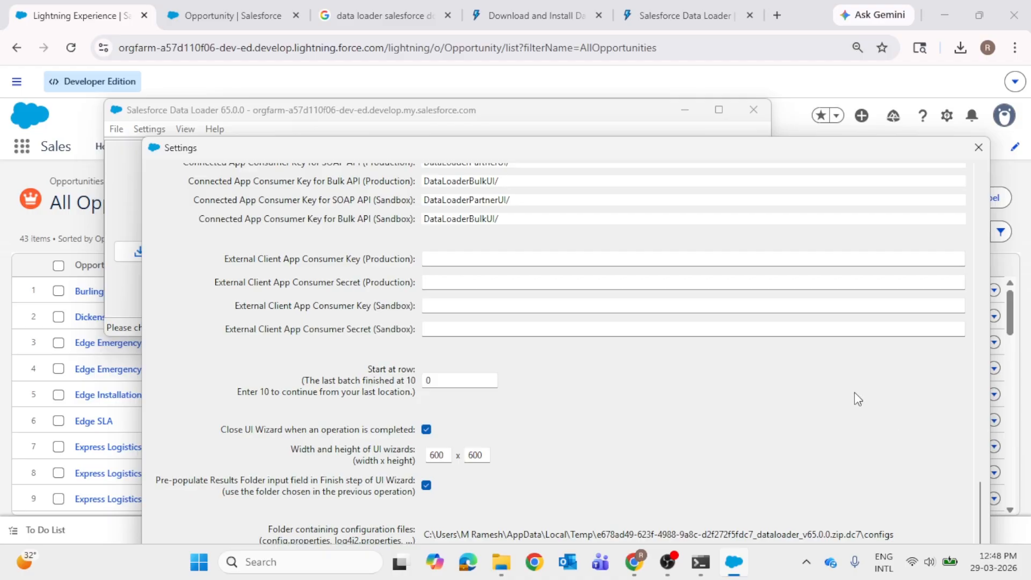
left_click_drag(853, 155, 685, 20)
left_click(741, 514)
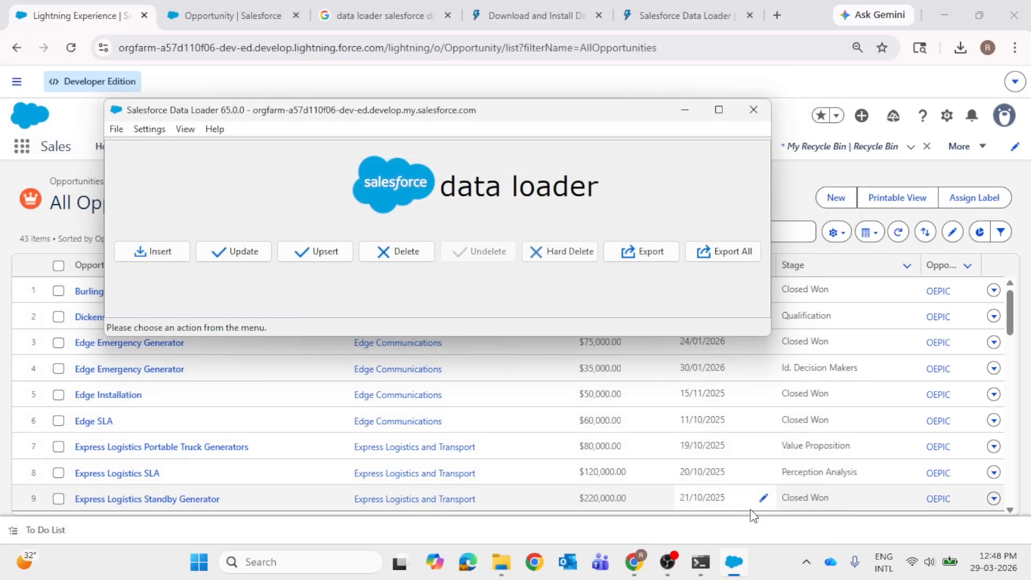
- Start a Hard Delete operation and choose the Opportunity object
left_click(566, 251)
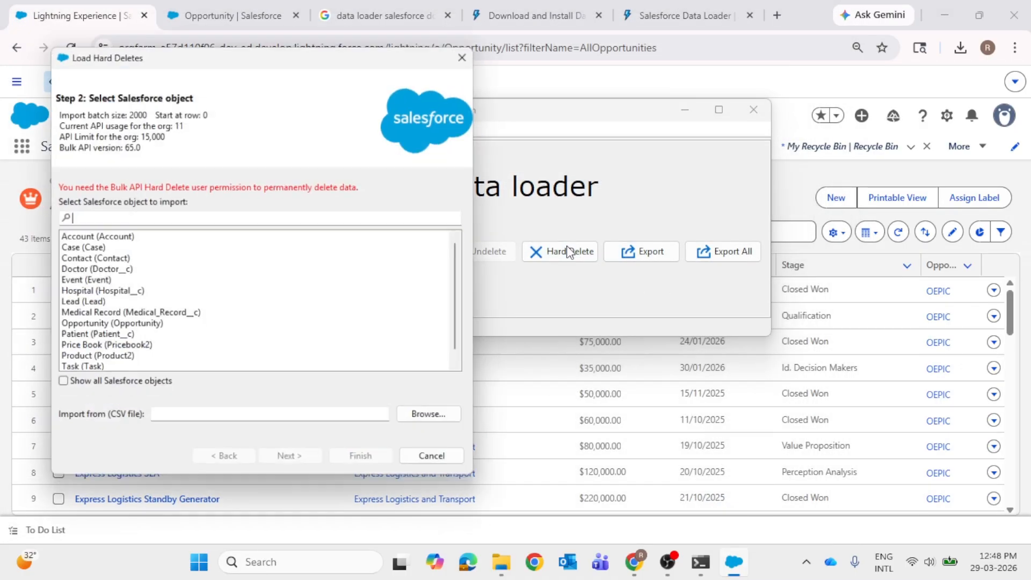
type("opp")
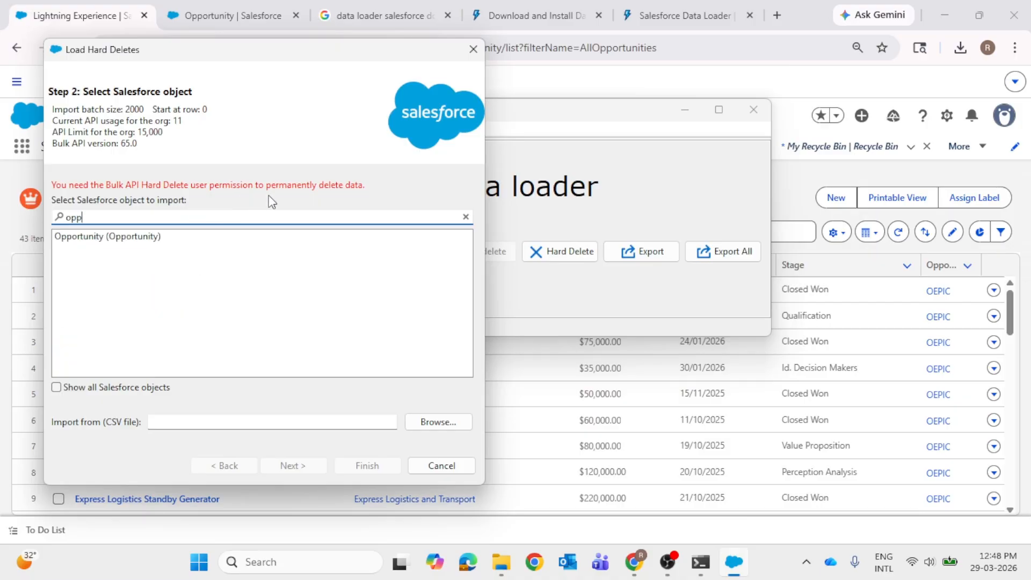
left_click(155, 239)
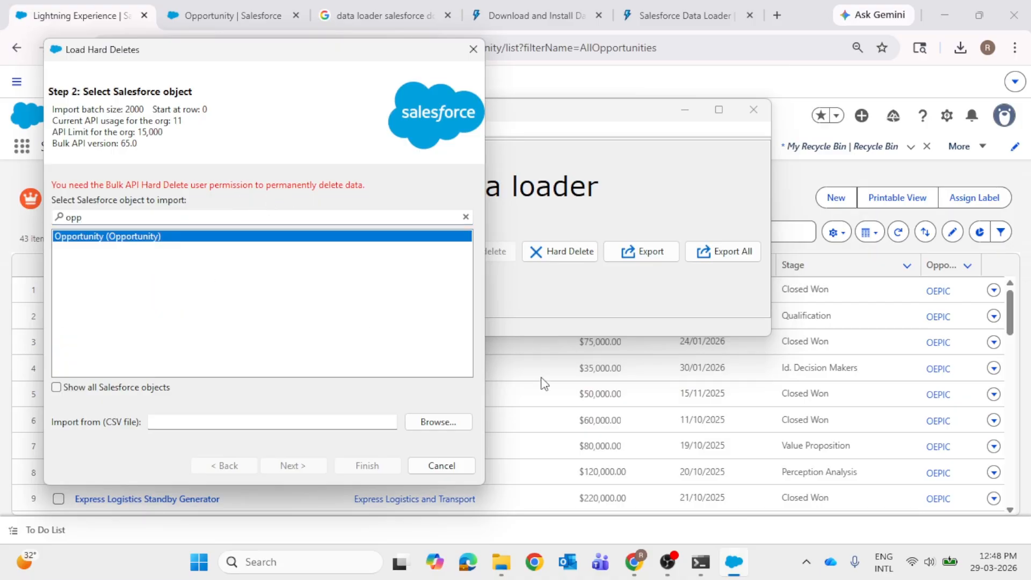
left_click(462, 419)
scroll(353, 276, "down", 2)
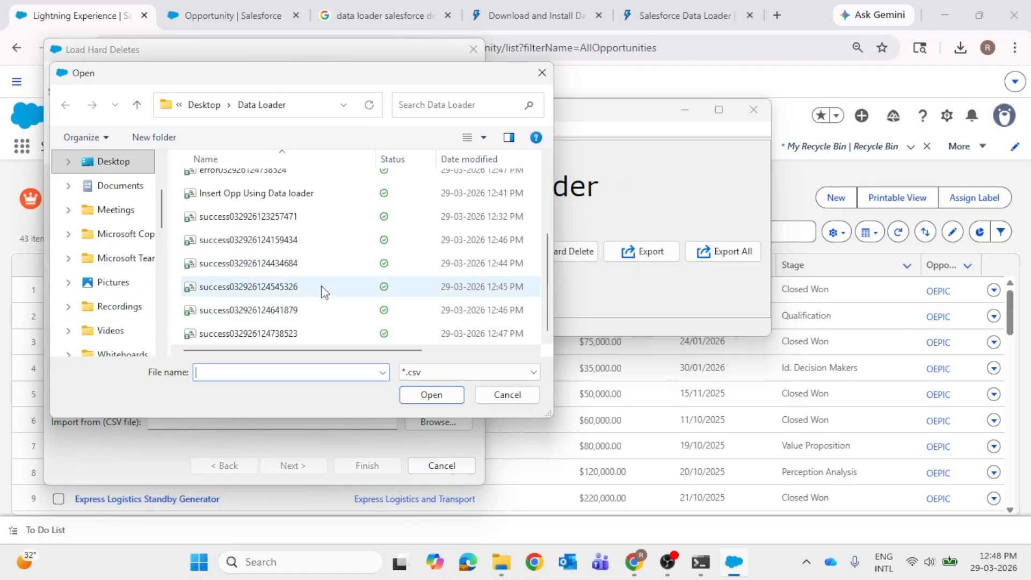
left_click(318, 268)
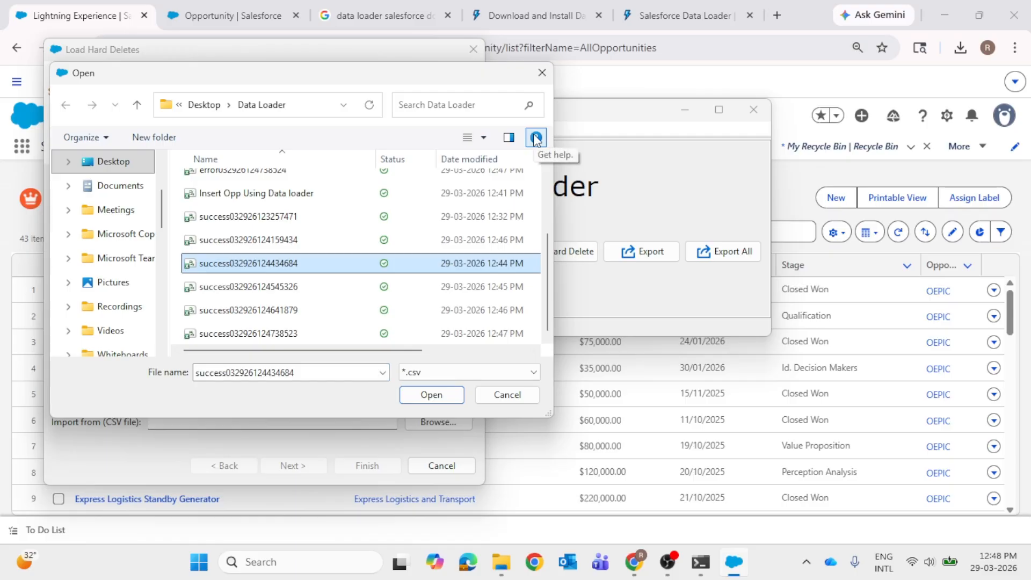
left_click(538, 80)
left_click(502, 561)
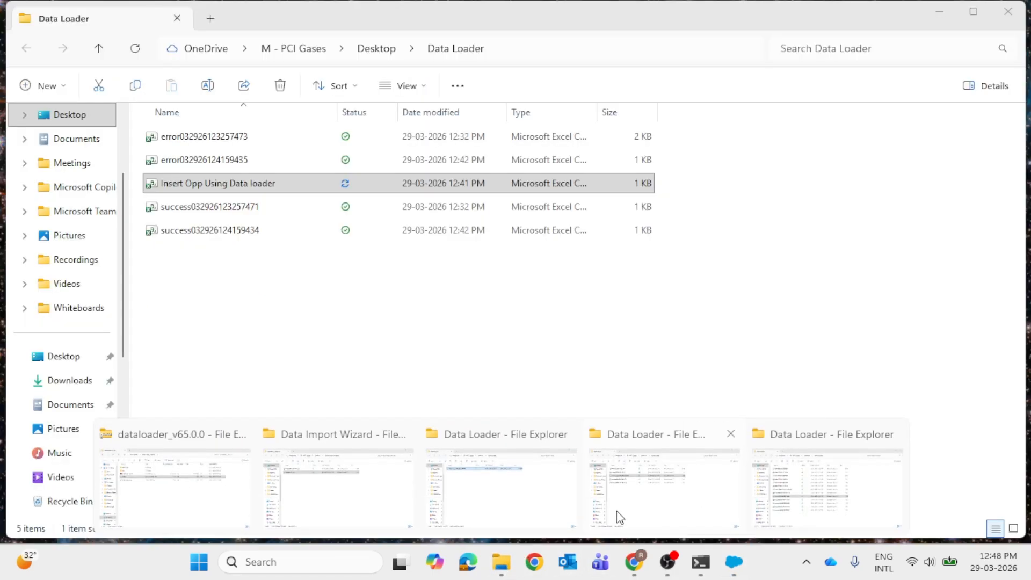
left_click(616, 511)
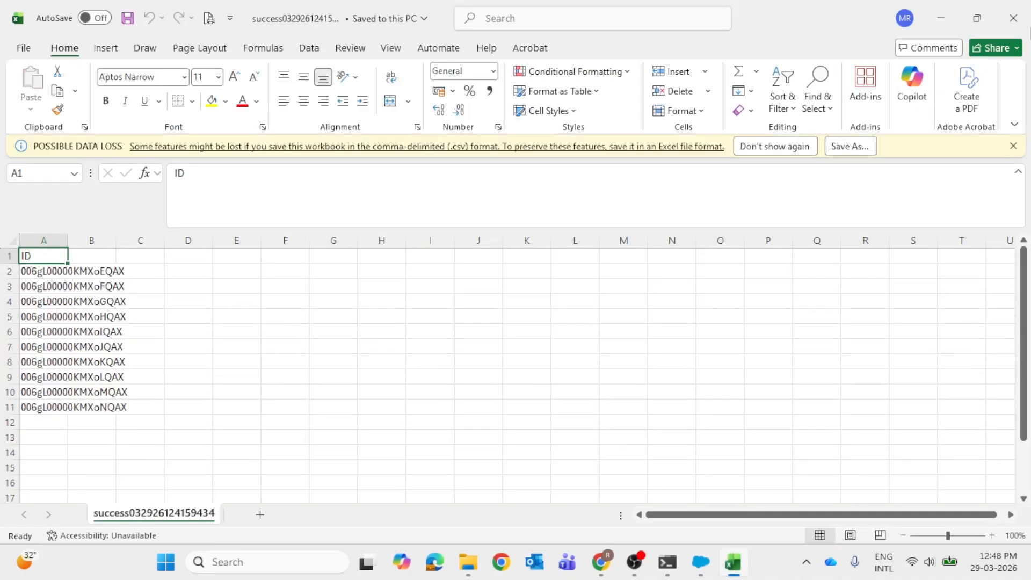
left_click(1013, 19)
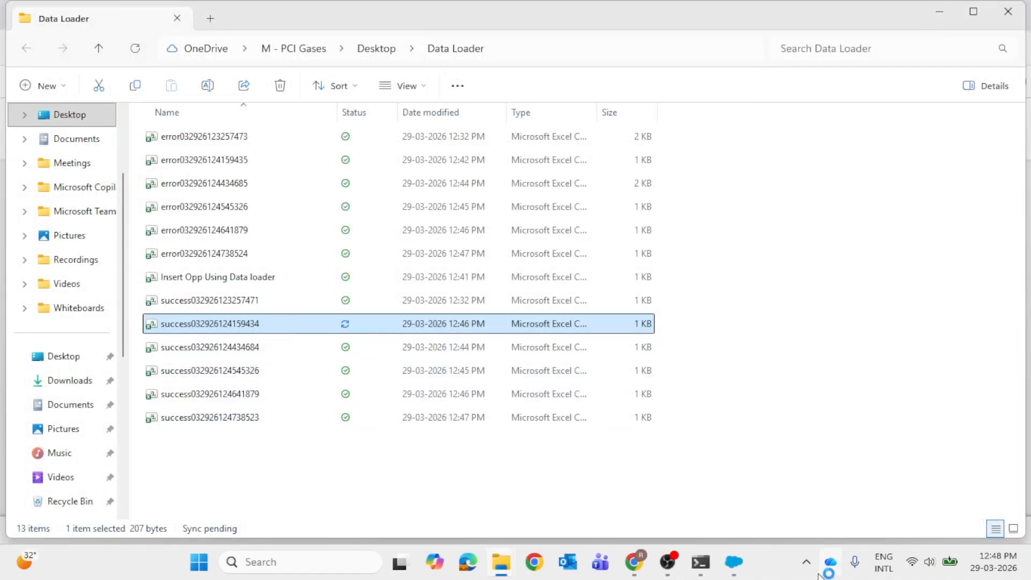
left_click(746, 568)
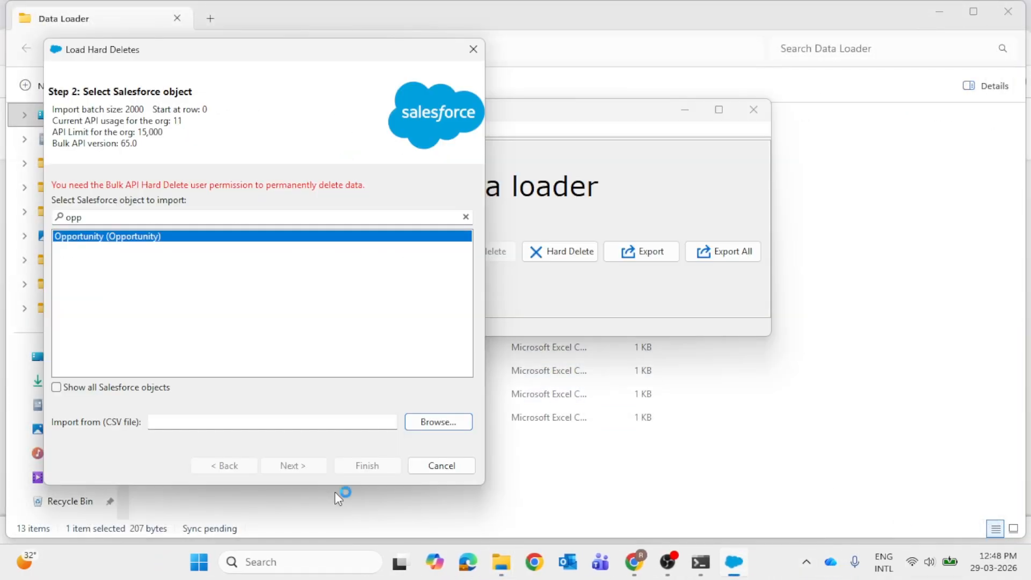
left_click(426, 424)
scroll(323, 317, "down", 2)
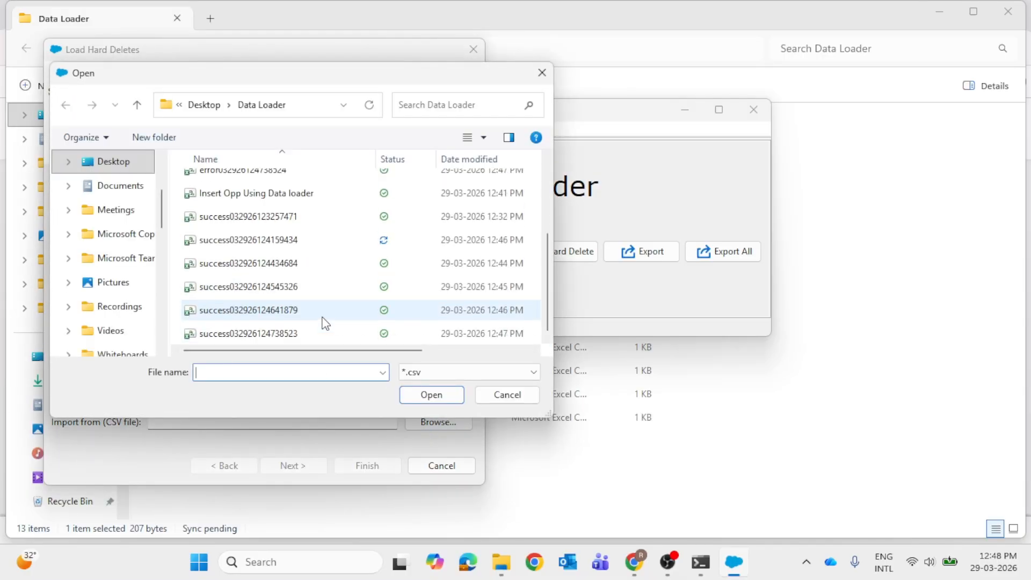
left_click(299, 240)
left_click(455, 396)
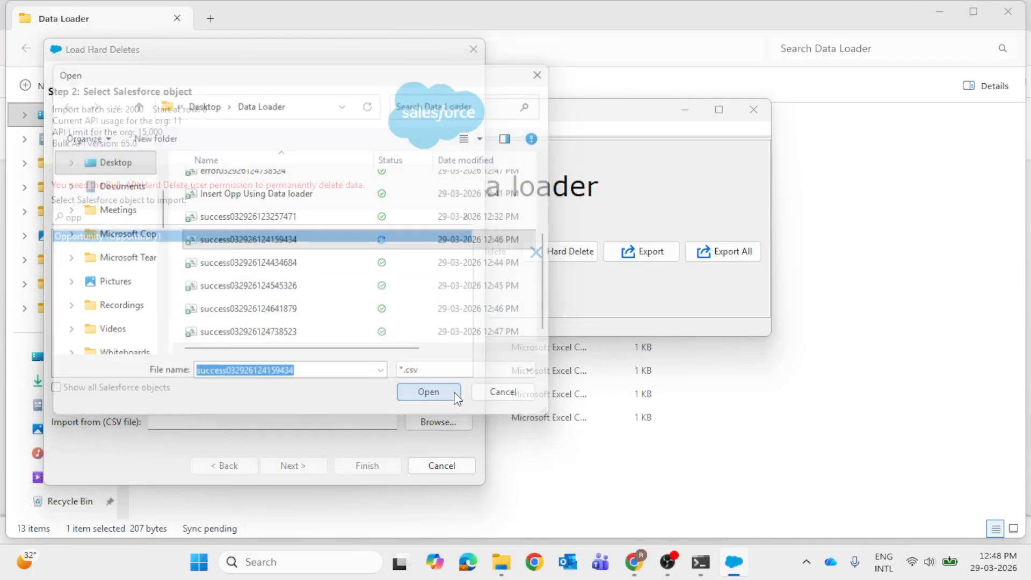
left_click(302, 471)
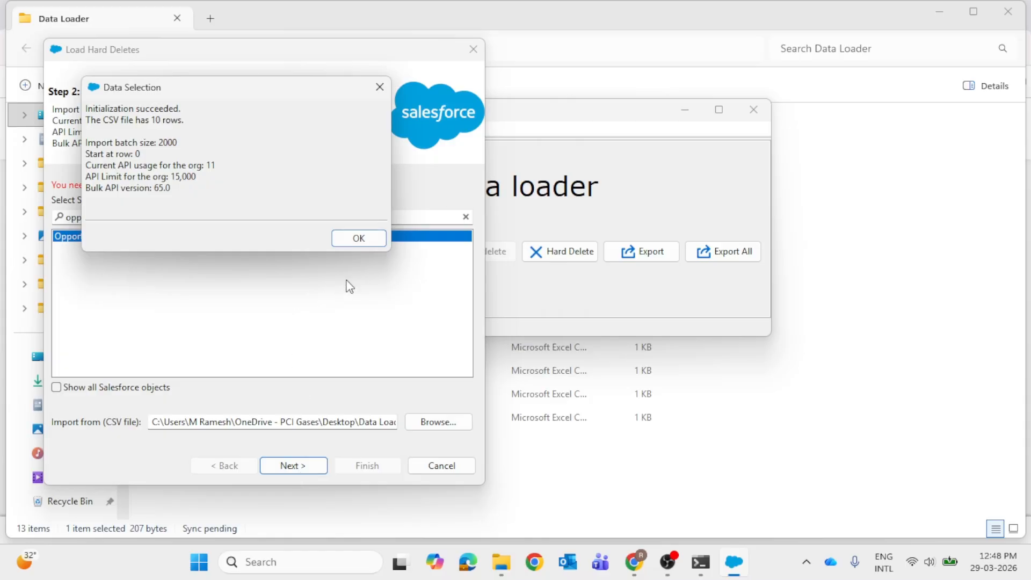
left_click(359, 238)
- Try to hard delete the opportunities with the preset results folder, acknowledging the permanent deletion and closing the resulting message
left_click(314, 467)
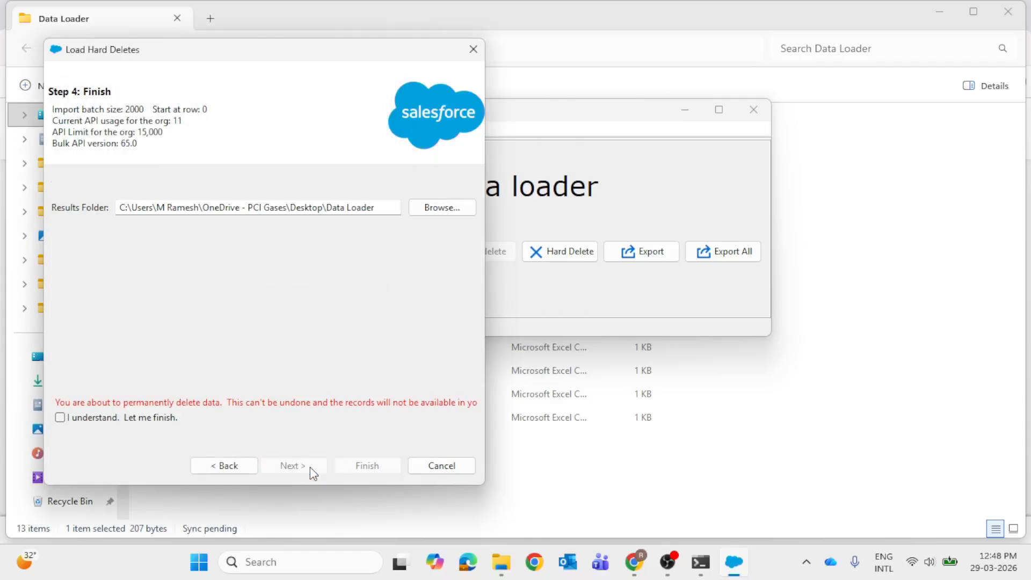
left_click(59, 417)
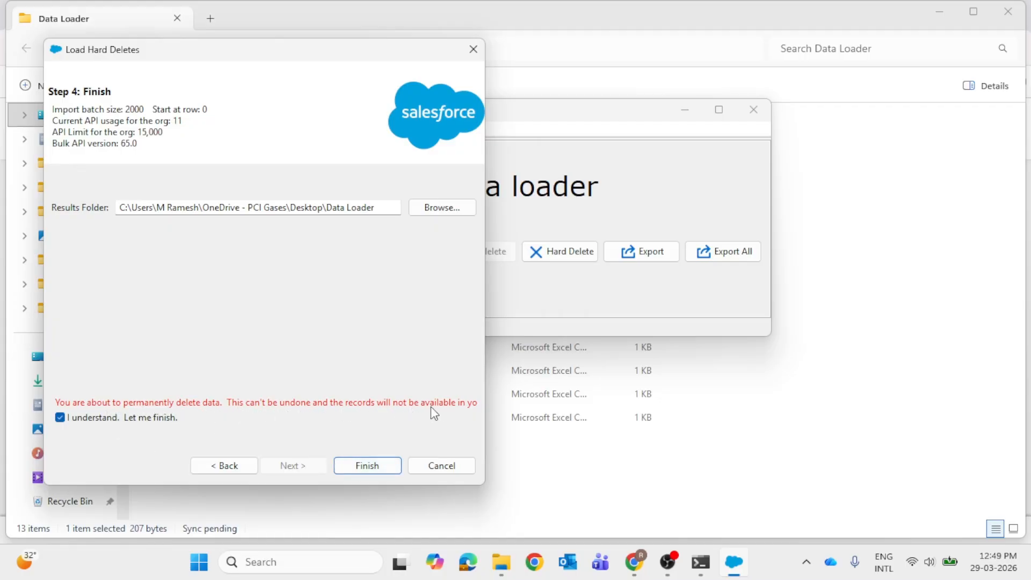
left_click(379, 469)
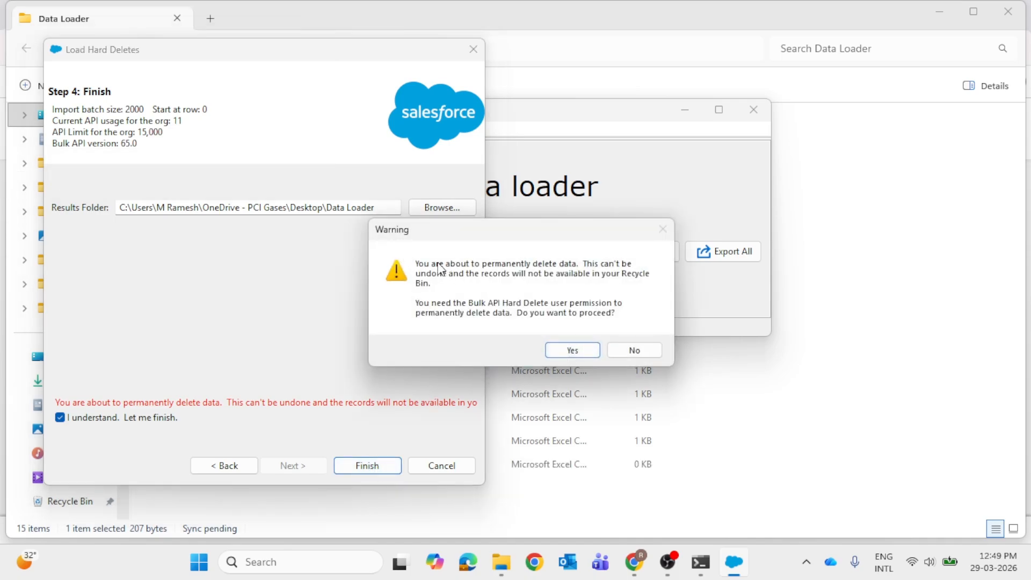
left_click(563, 351)
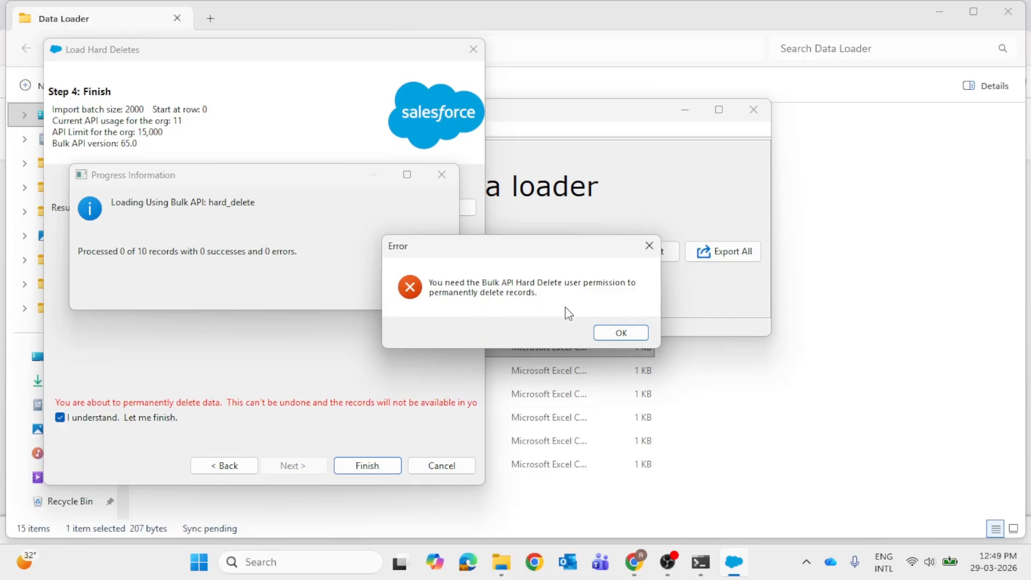
left_click(618, 332)
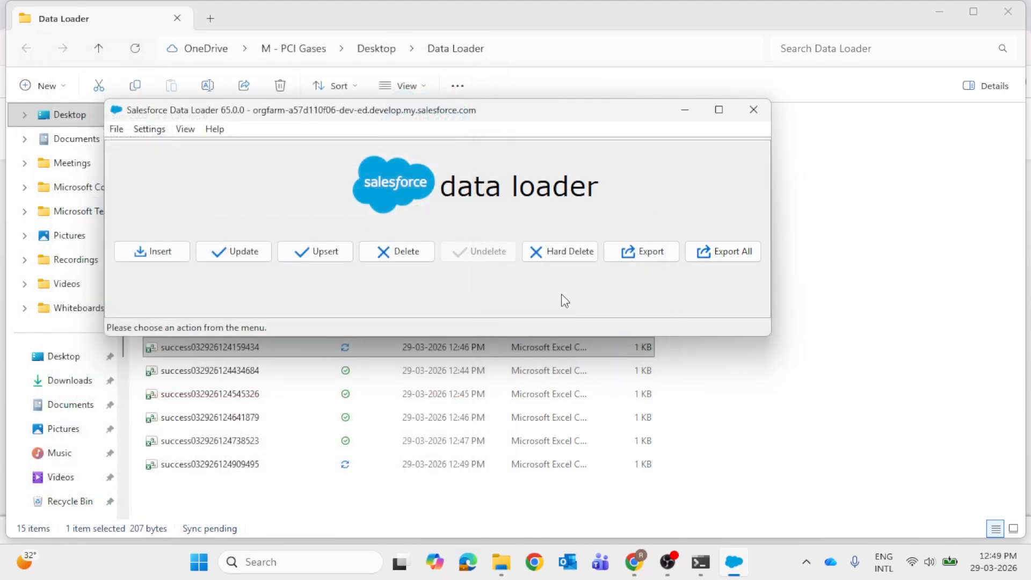
- Switch to Salesforce Setup in Chrome, search the setup options for "profi" and open the Profiles page
left_click(683, 111)
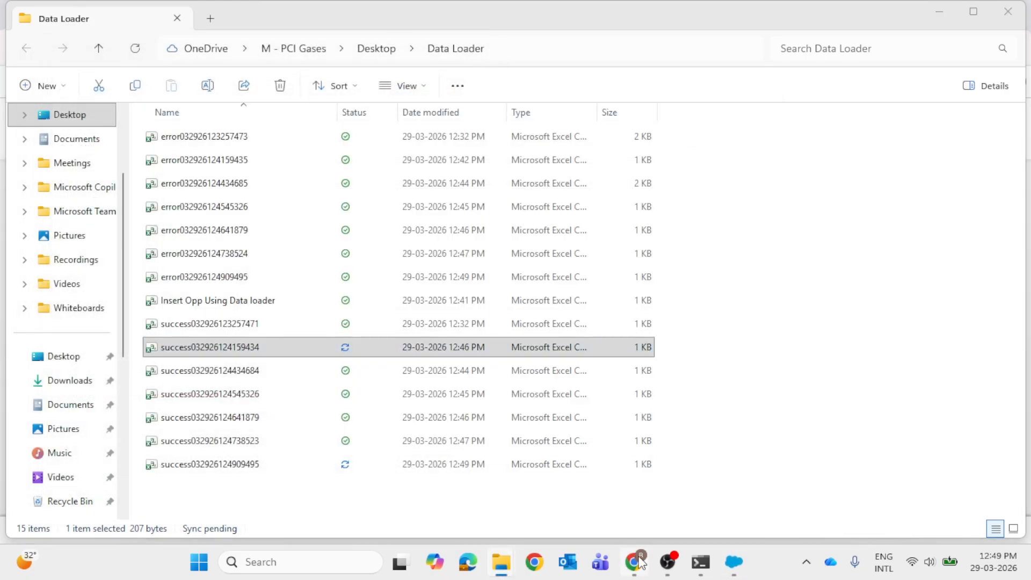
left_click(634, 562)
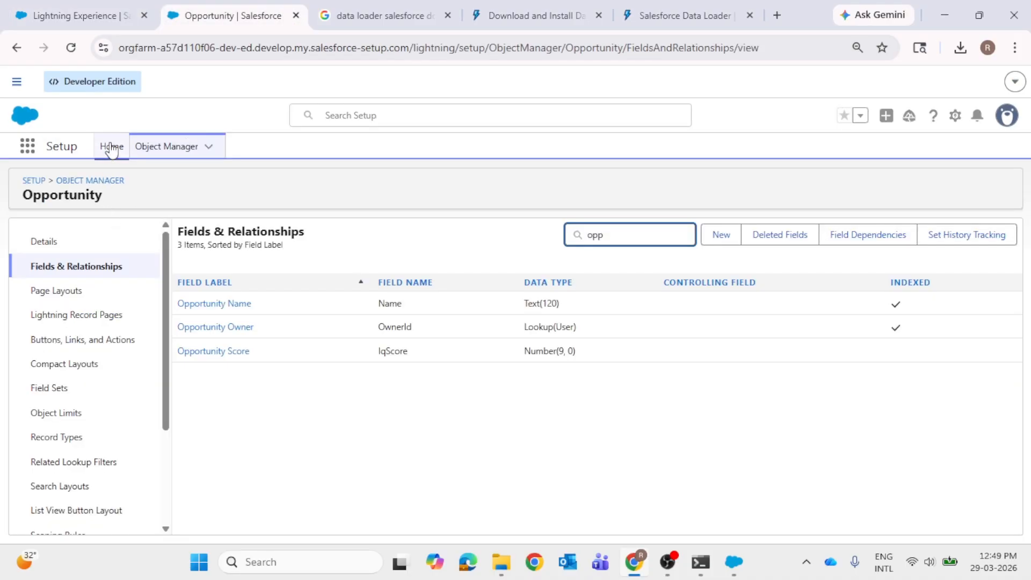
left_click(111, 145)
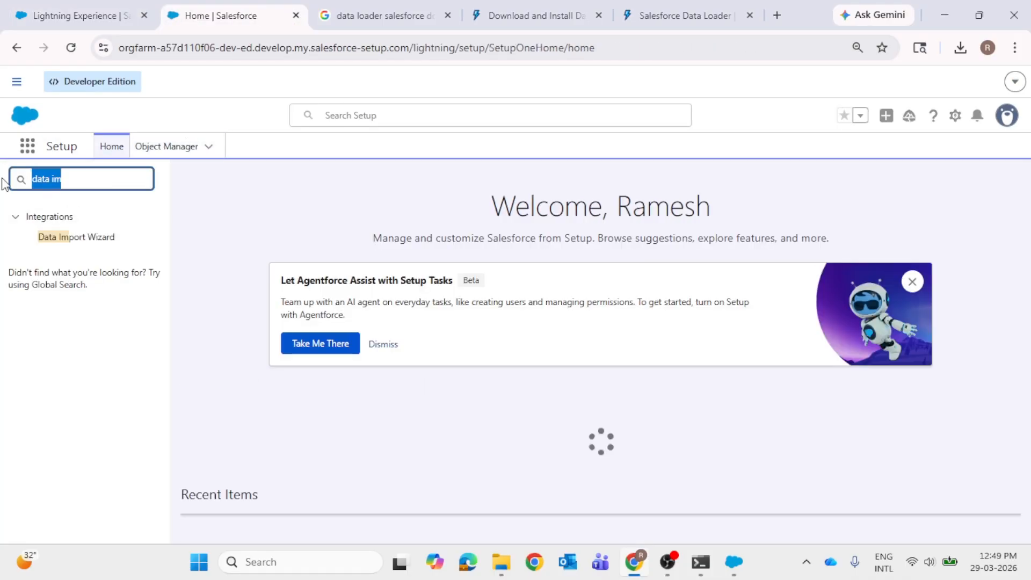
type("pr")
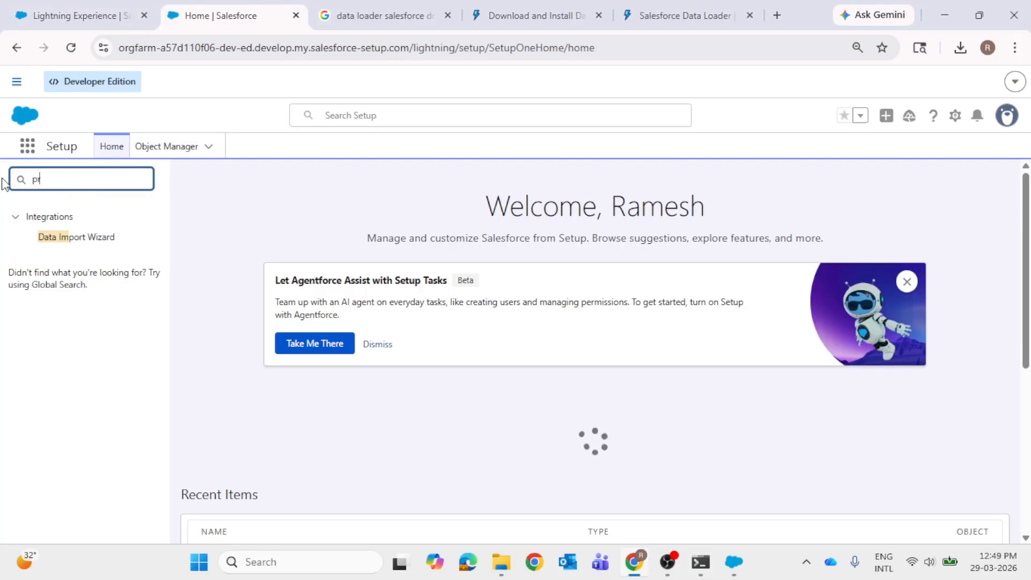
type("ofi")
left_click(51, 238)
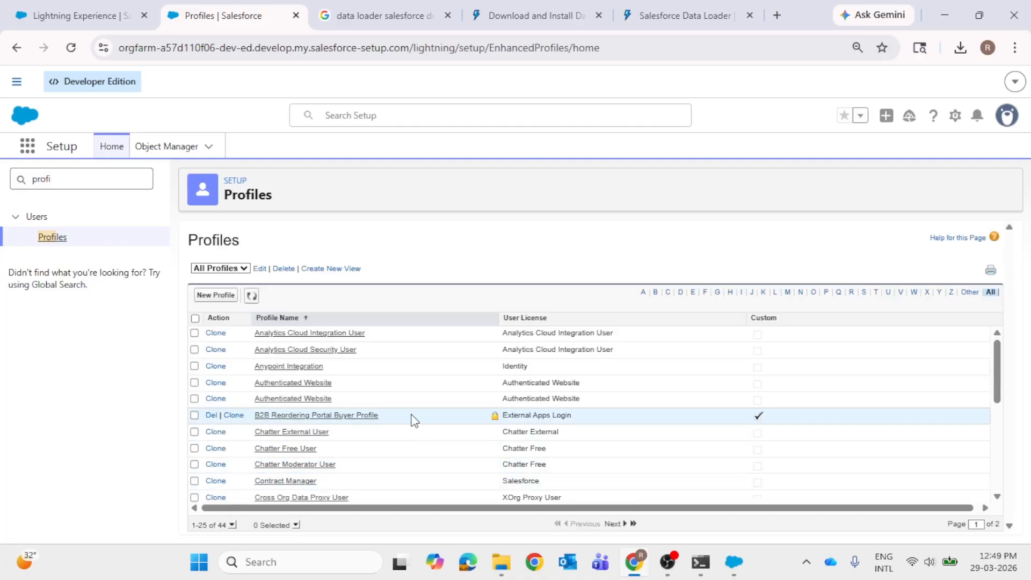
- Find the System Administrator profile among those starting with S and open its System Permissions
left_click(864, 292)
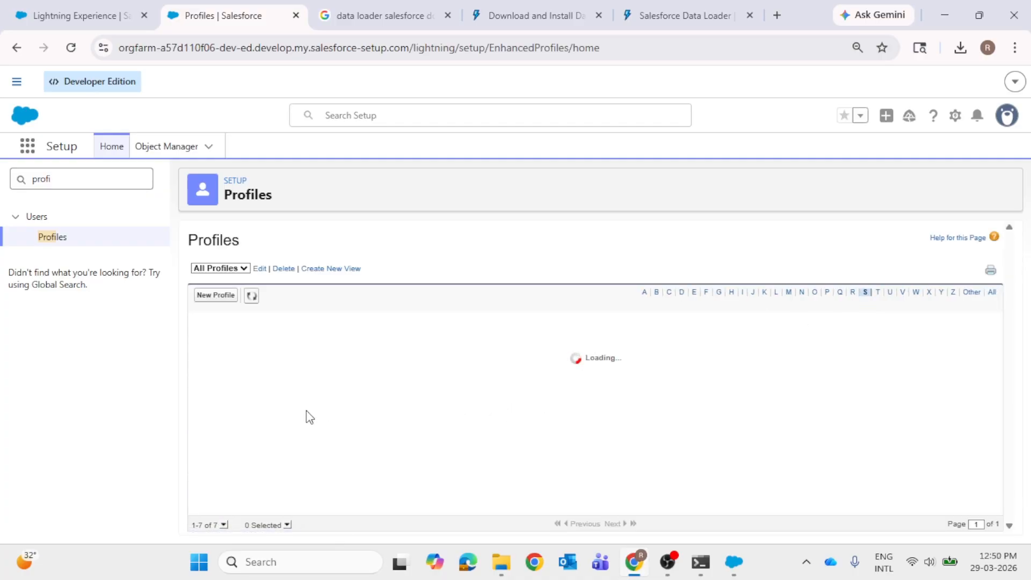
left_click(283, 433)
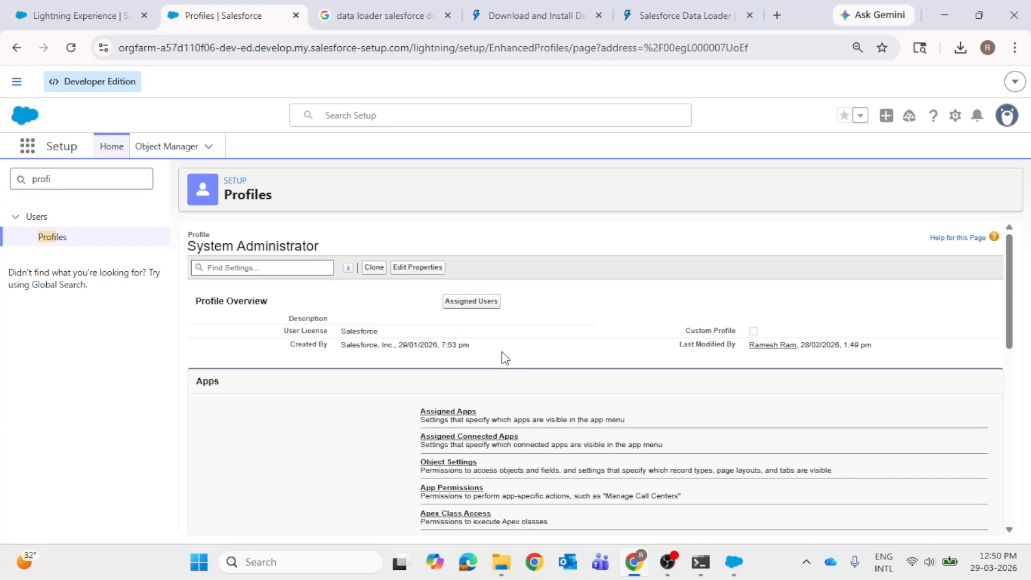
scroll(502, 358, "down", 3)
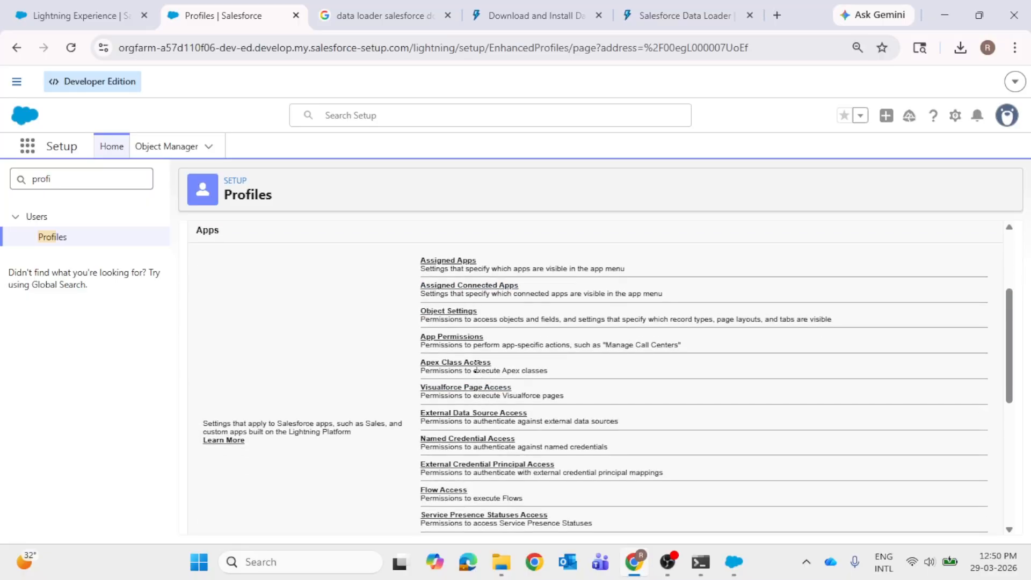
scroll(470, 360, "down", 2)
scroll(471, 368, "down", 2)
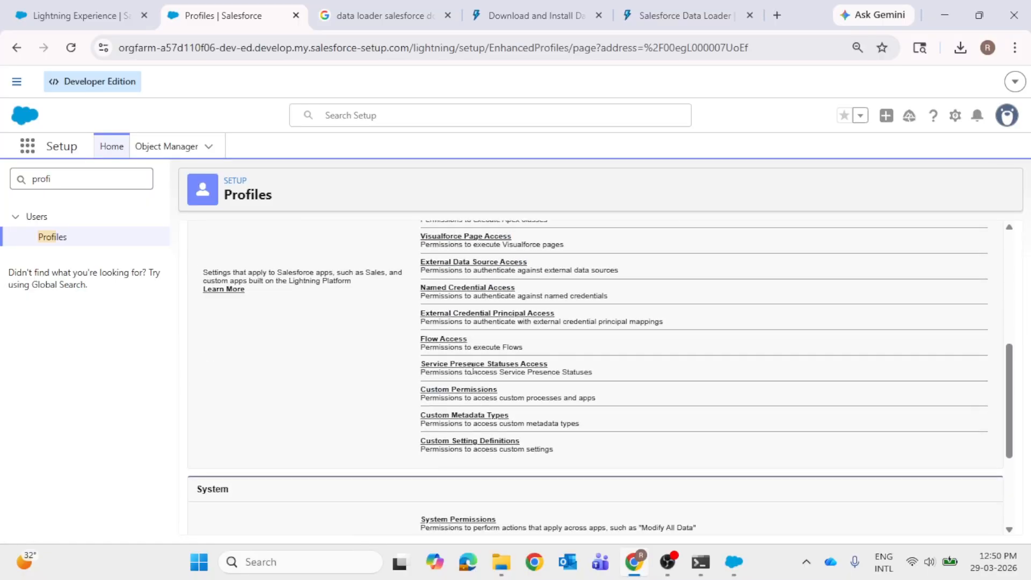
scroll(469, 423, "down", 3)
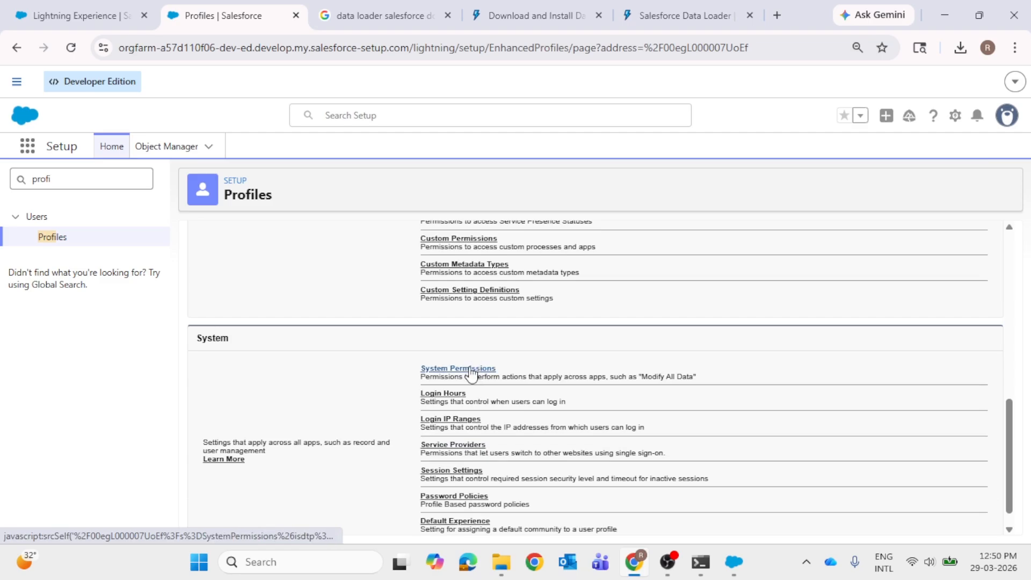
left_click(474, 370)
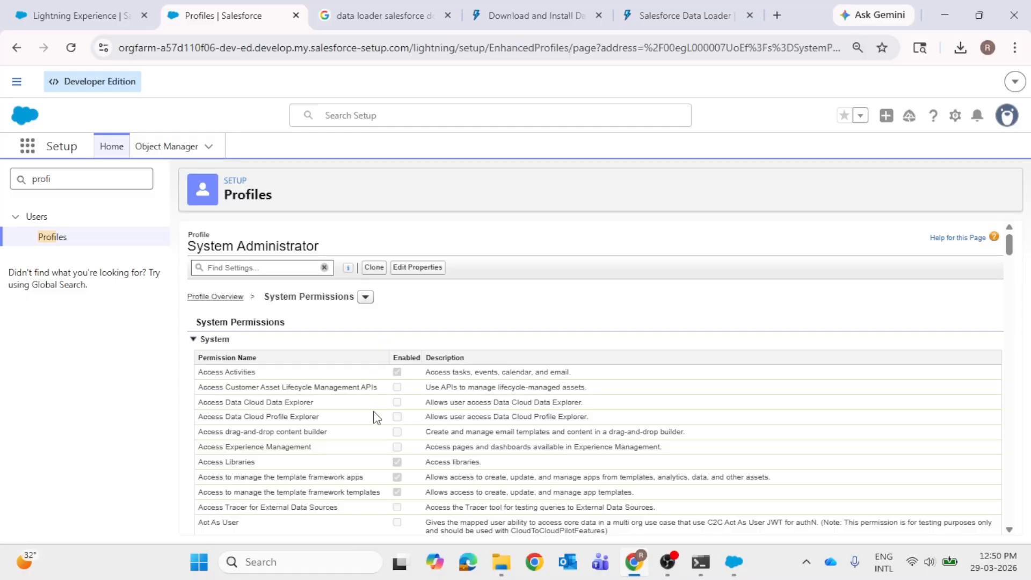
- Search the page for "hard" and examine the System Administrator's system permissions for a way to edit Bulk API Hard Delete
key("ctrl+f")
type("hard")
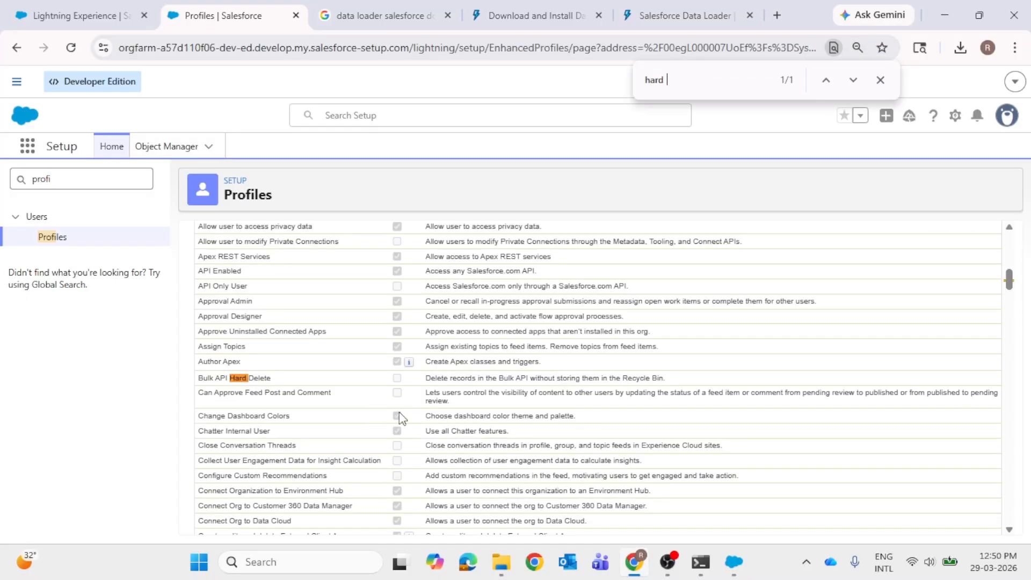
scroll(524, 371, "up", 10)
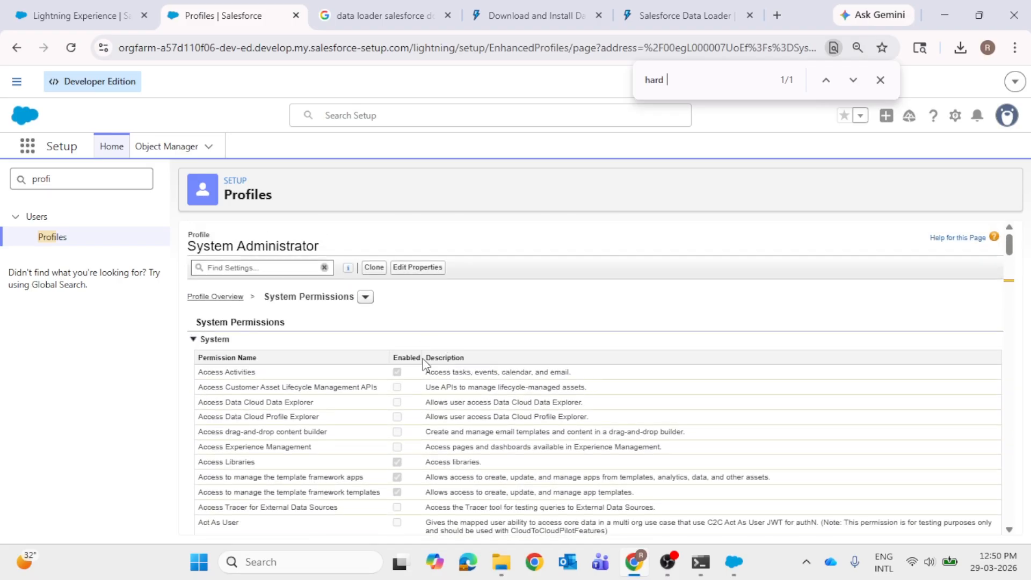
scroll(423, 370, "down", 20)
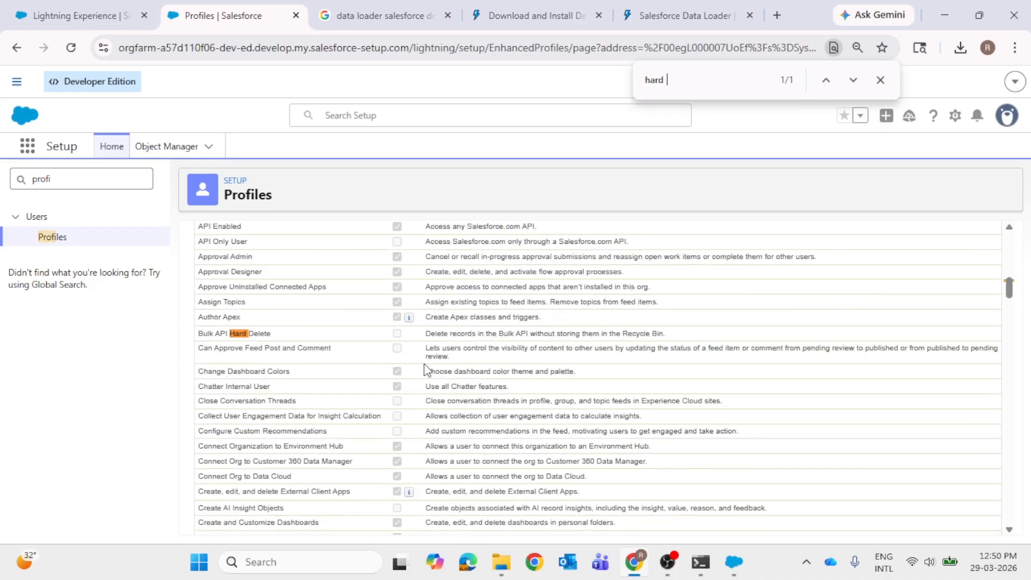
scroll(423, 385, "down", 20)
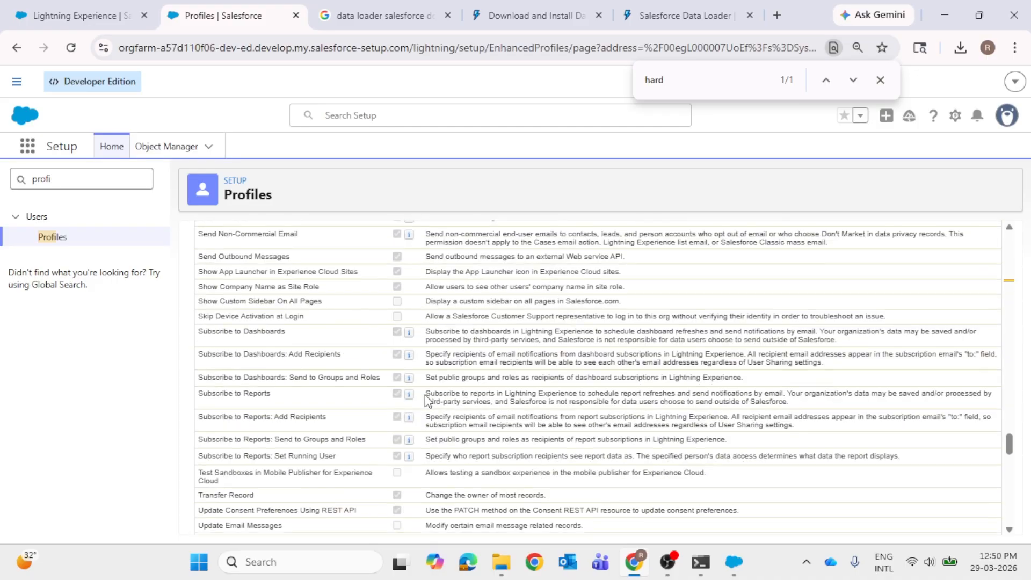
scroll(424, 417, "up", 20)
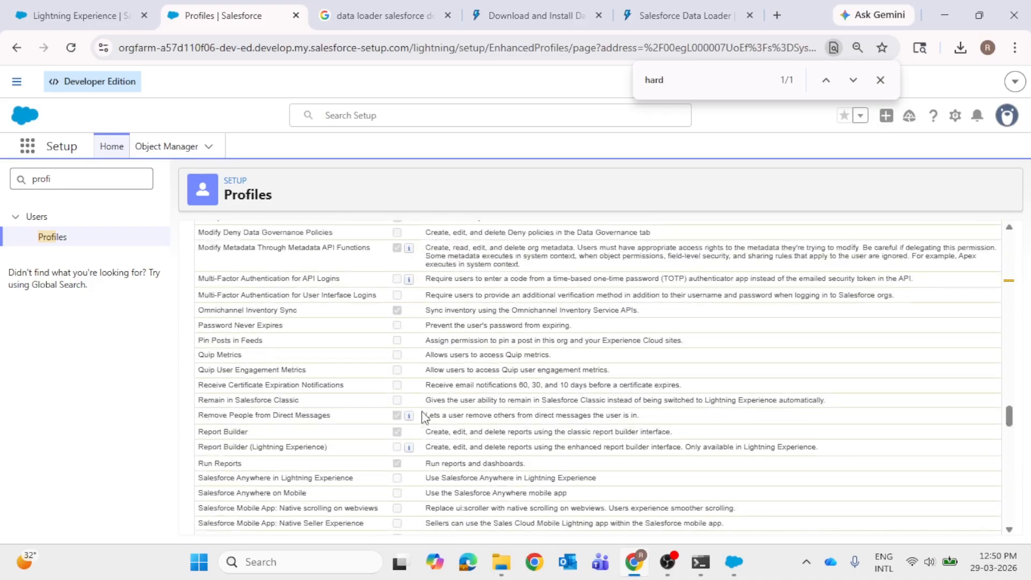
scroll(421, 410, "up", 10)
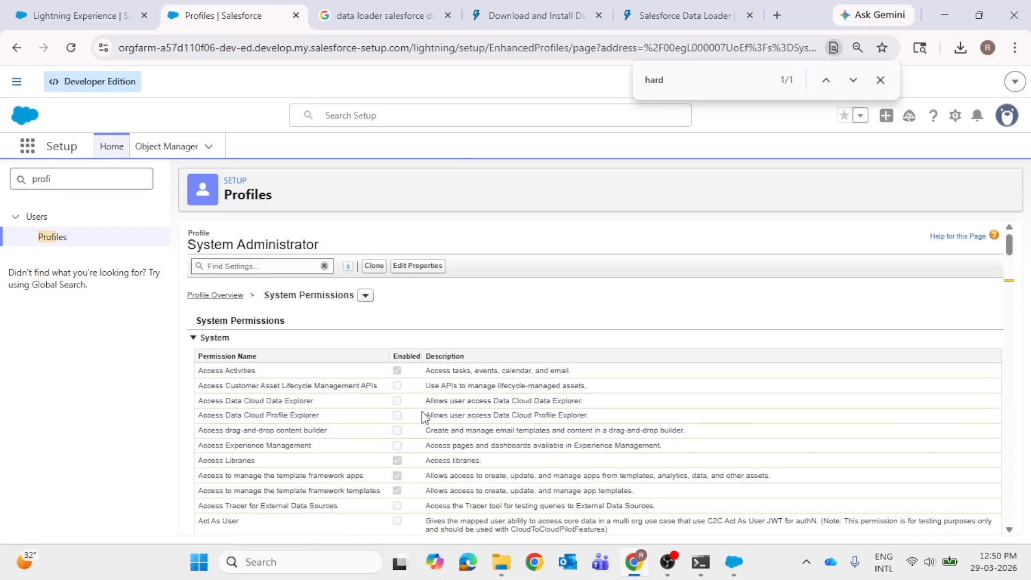
scroll(421, 411, "down", 5)
scroll(421, 411, "down", 7)
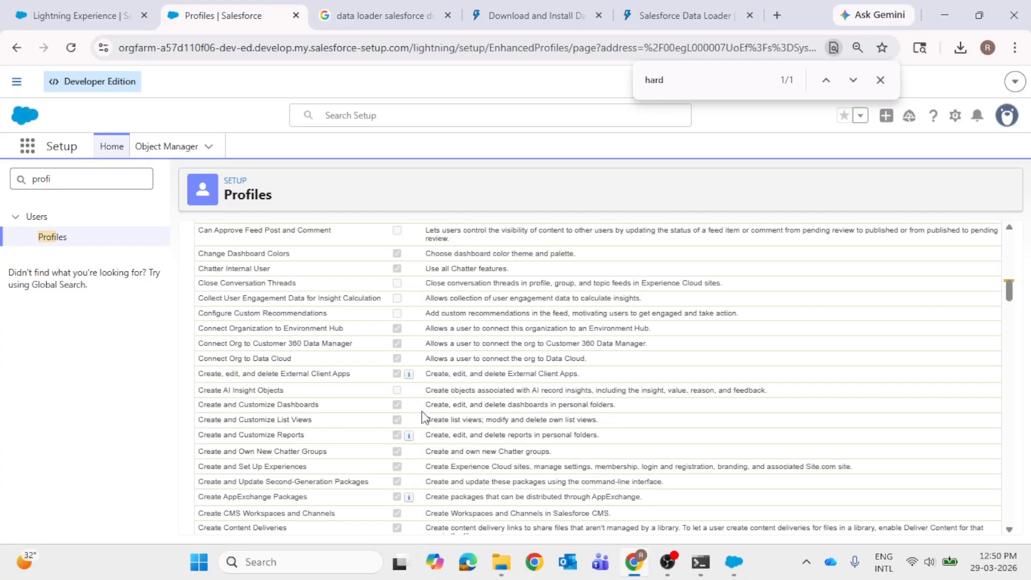
scroll(422, 411, "up", 8)
- Clone the System Administrator profile under the name Custom System Admin and save it
left_click(48, 239)
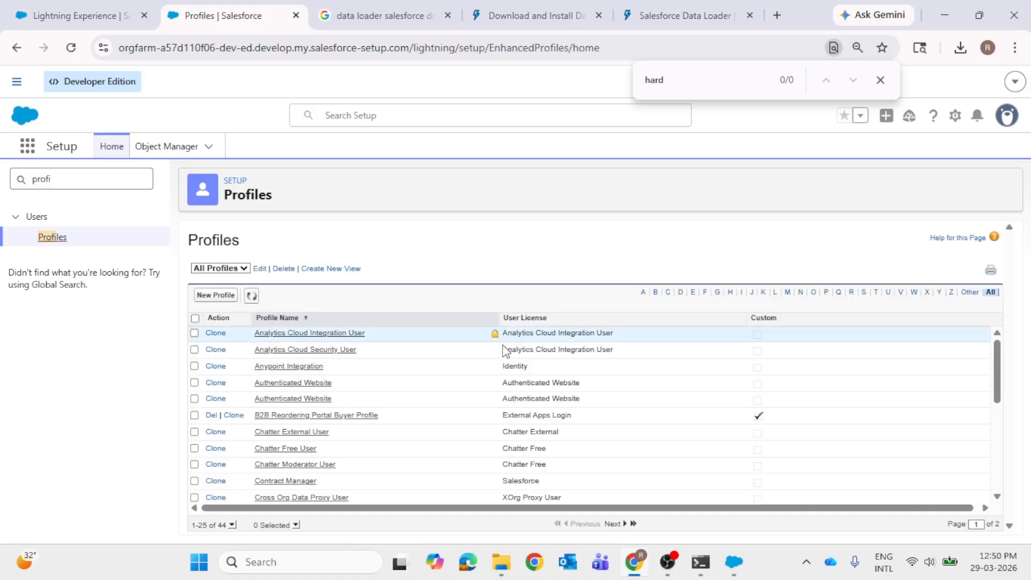
left_click(864, 292)
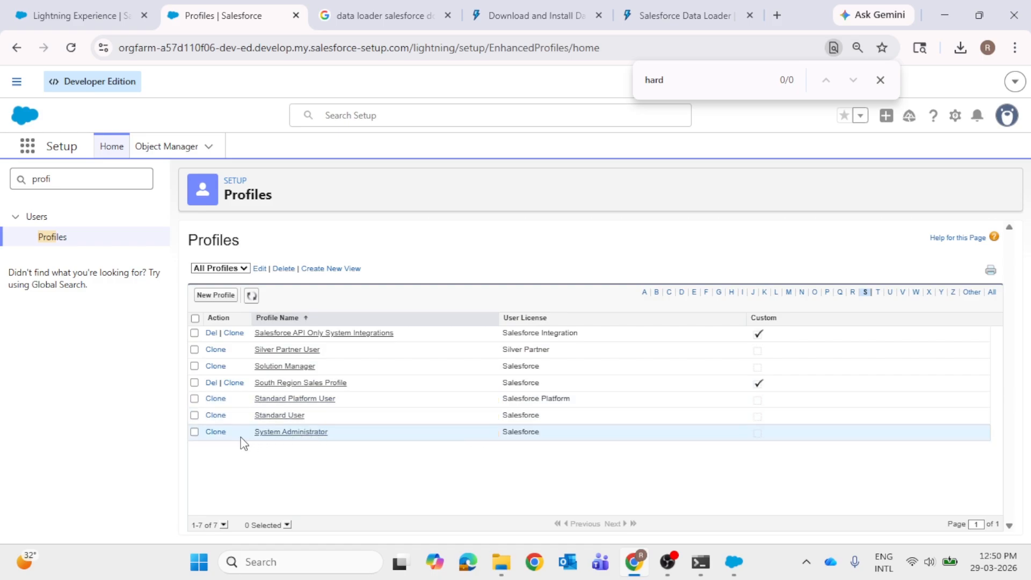
left_click(216, 433)
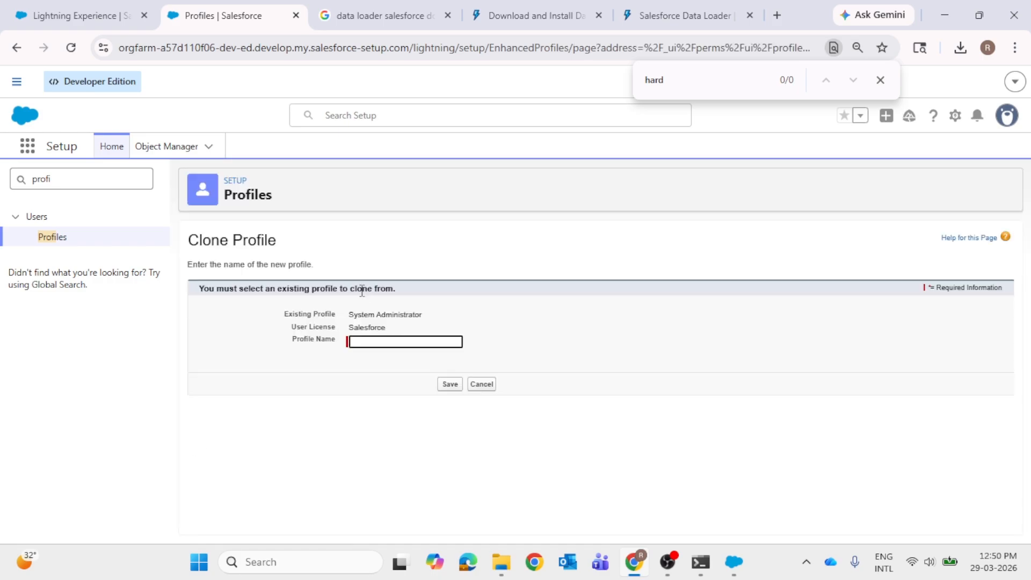
key("Caps_Lock")
key("Caps_Lock")
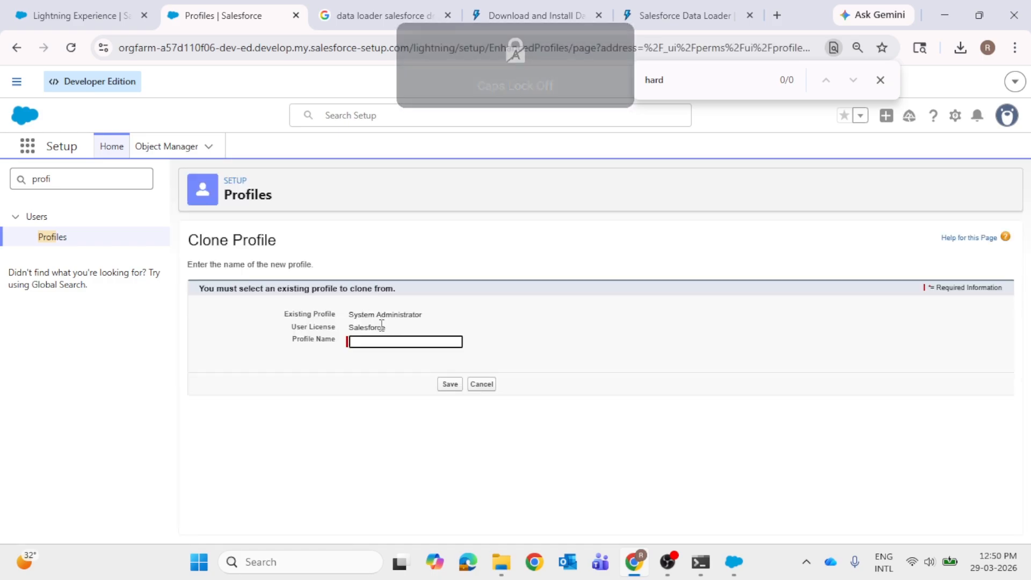
left_click(379, 341)
key("Caps_Lock")
type("C")
key("Caps_Lock")
type("ustom System")
key("Caps_Lock")
type("AD")
key("BackSpace")
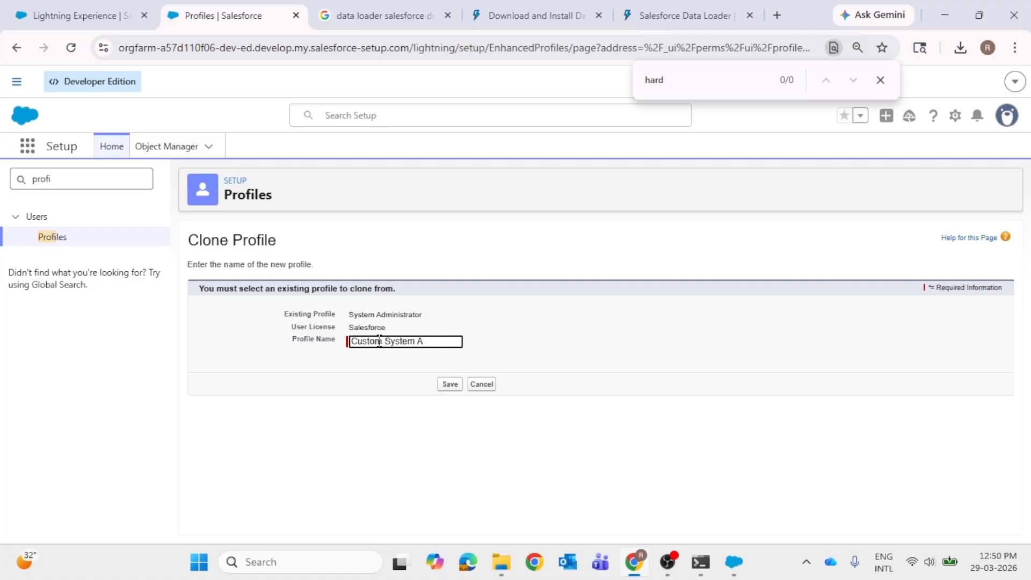
type("D")
key("Caps_Lock")
type("min")
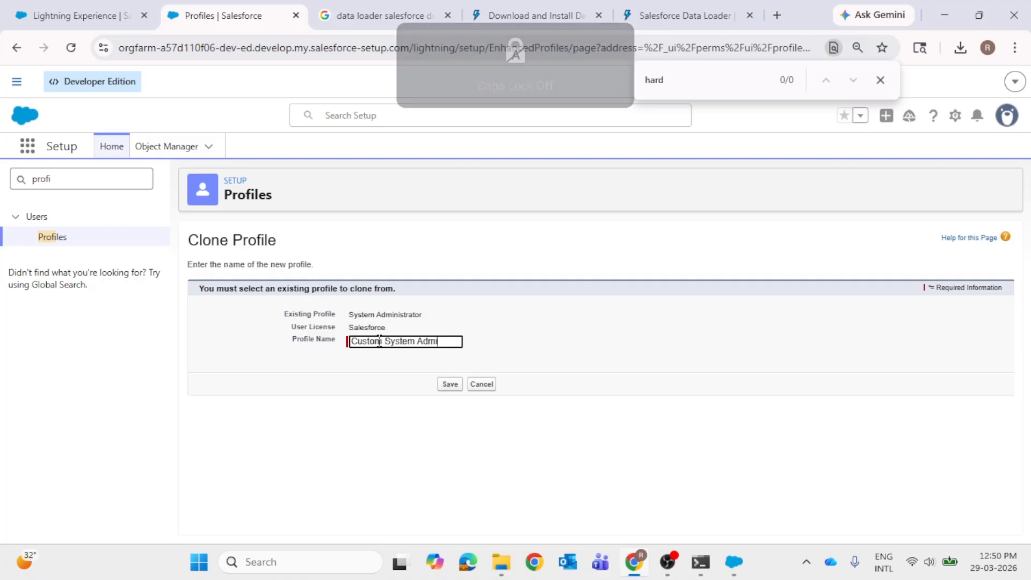
left_click(450, 384)
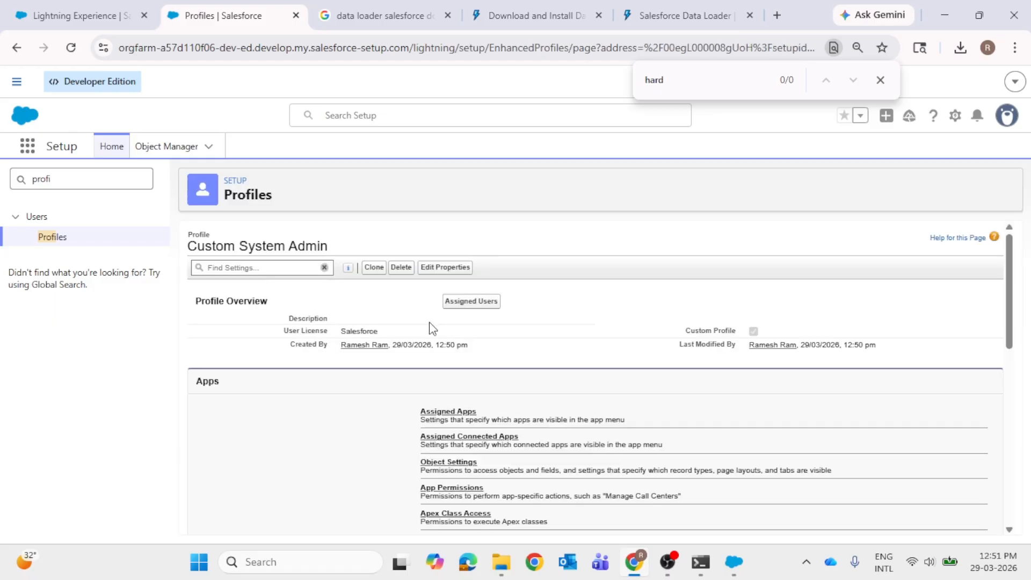
- Enable the Bulk API Hard Delete system permission in the Custom System Admin profile and save the permission changes
scroll(438, 370, "down", 5)
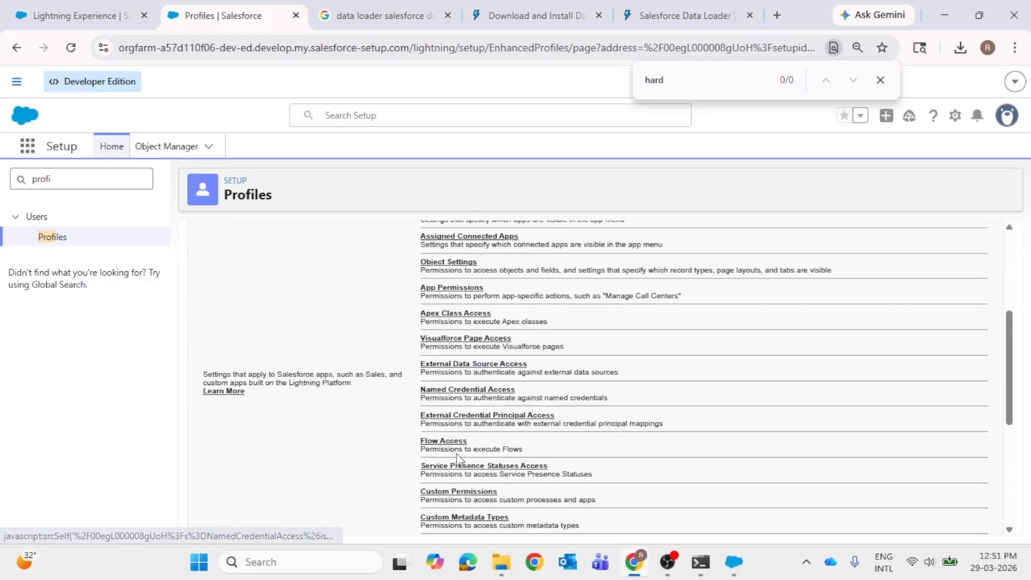
scroll(444, 417, "down", 5)
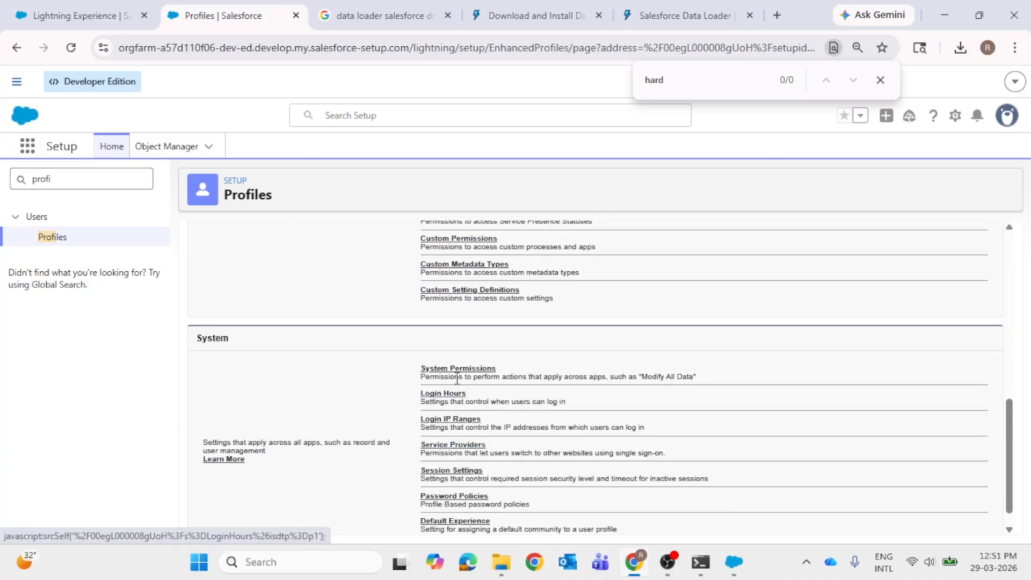
left_click(457, 370)
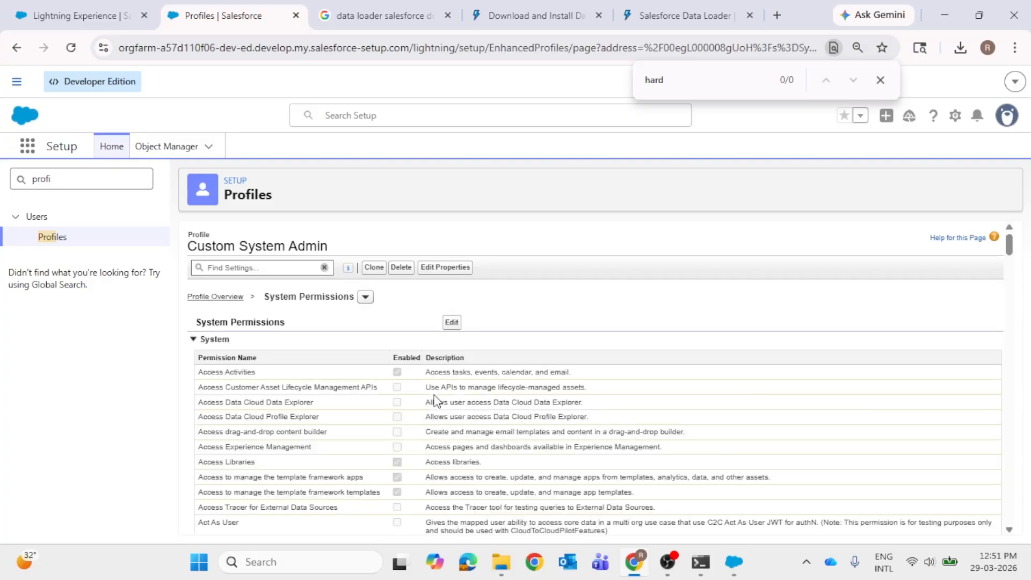
key("Return")
scroll(390, 418, "up", 10)
left_click(452, 324)
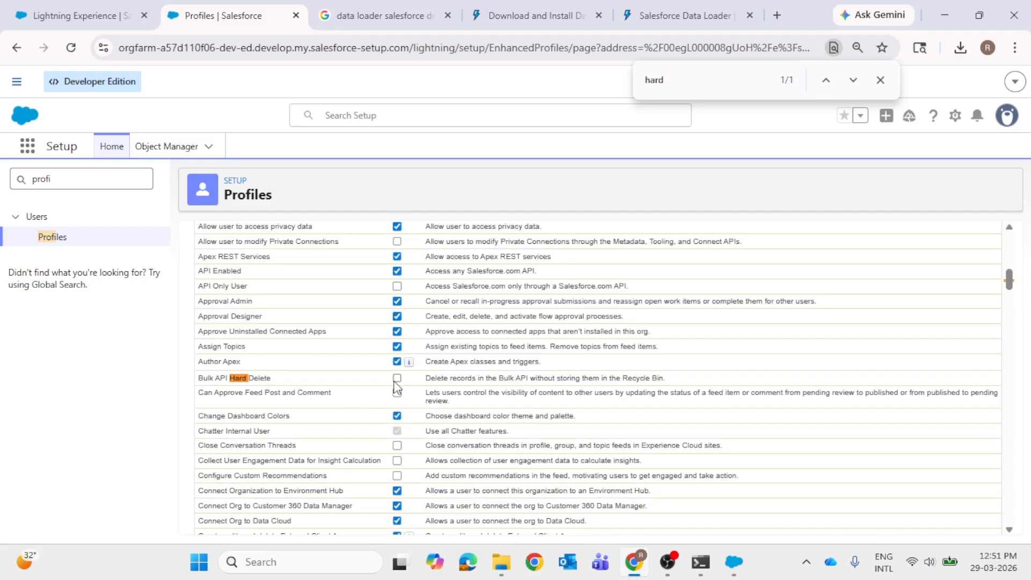
scroll(526, 374, "up", 10)
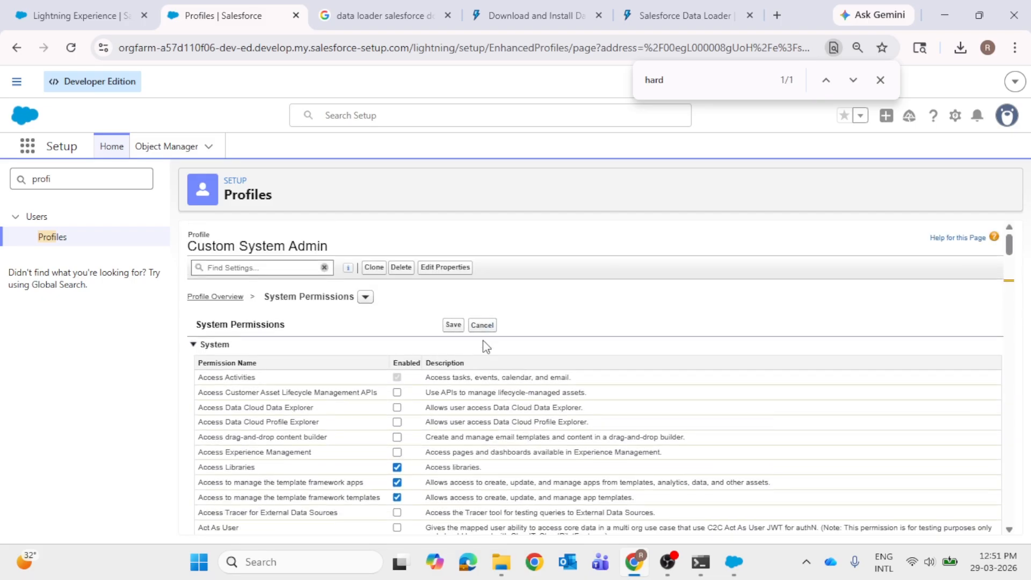
left_click(456, 324)
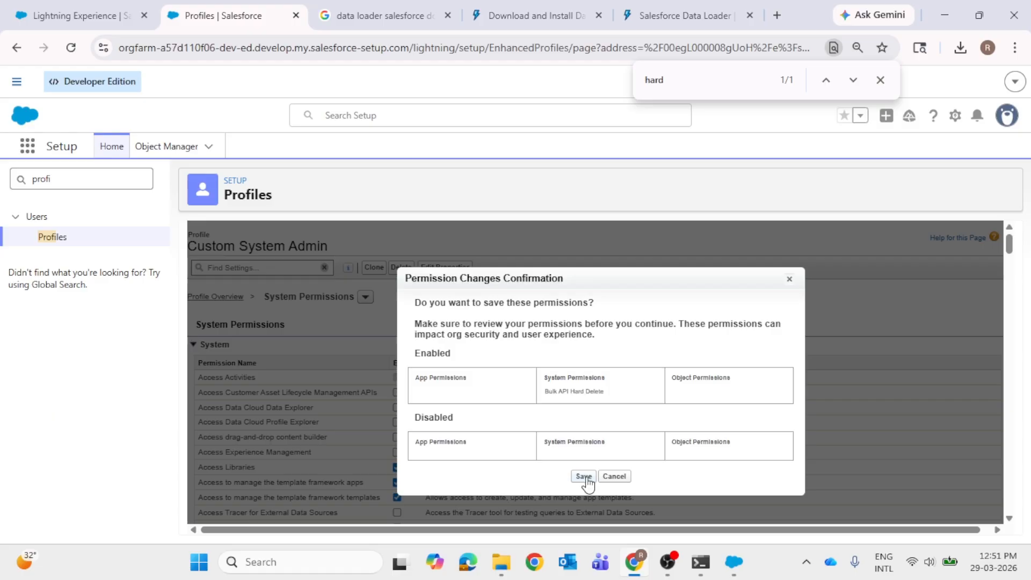
left_click(585, 478)
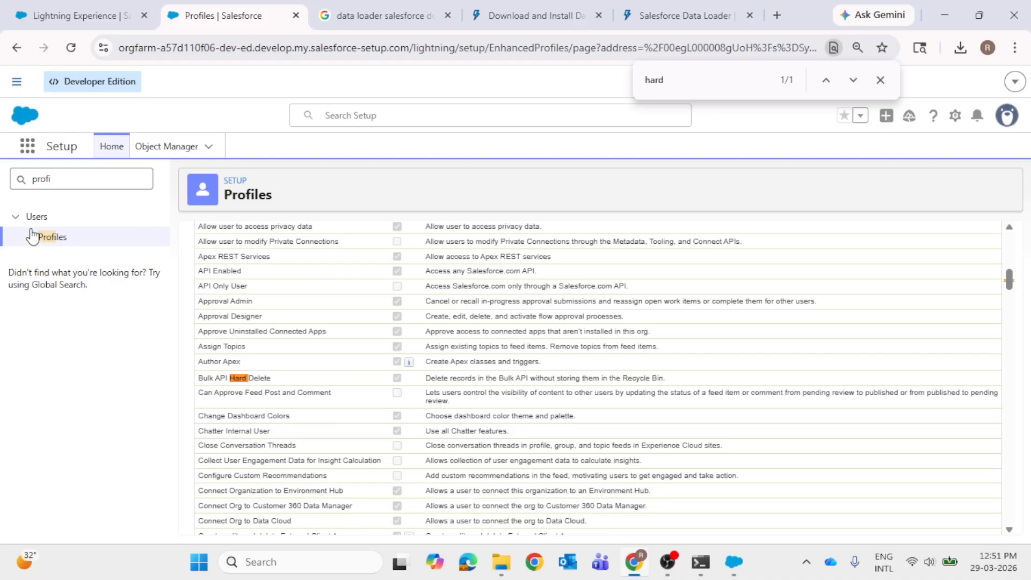
- Search the setup options for "user" and open the Users page
left_click(51, 237)
left_click(49, 180)
left_click_drag(50, 180, 3, 181)
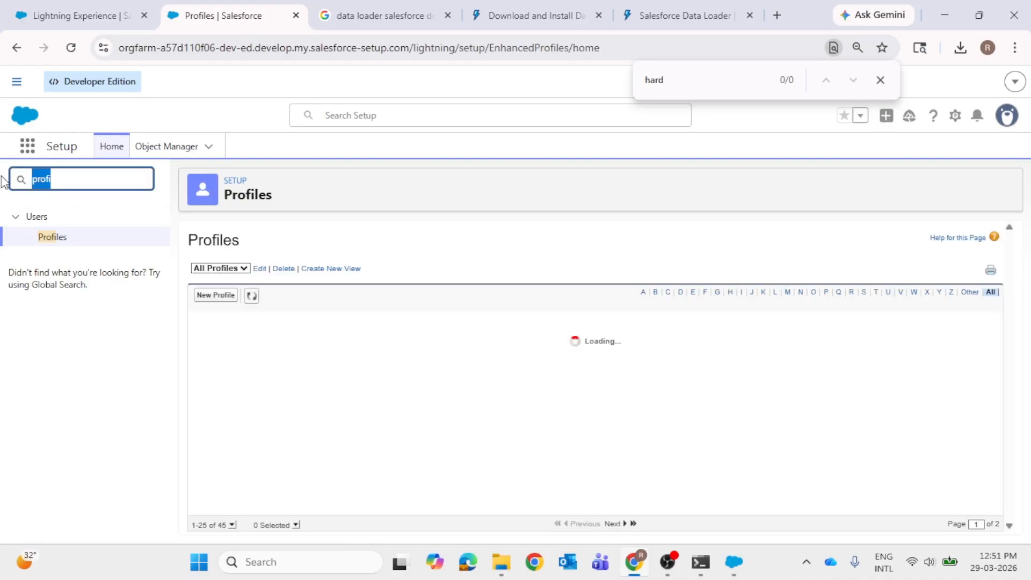
type("ua")
key("BackSpace")
type("ser")
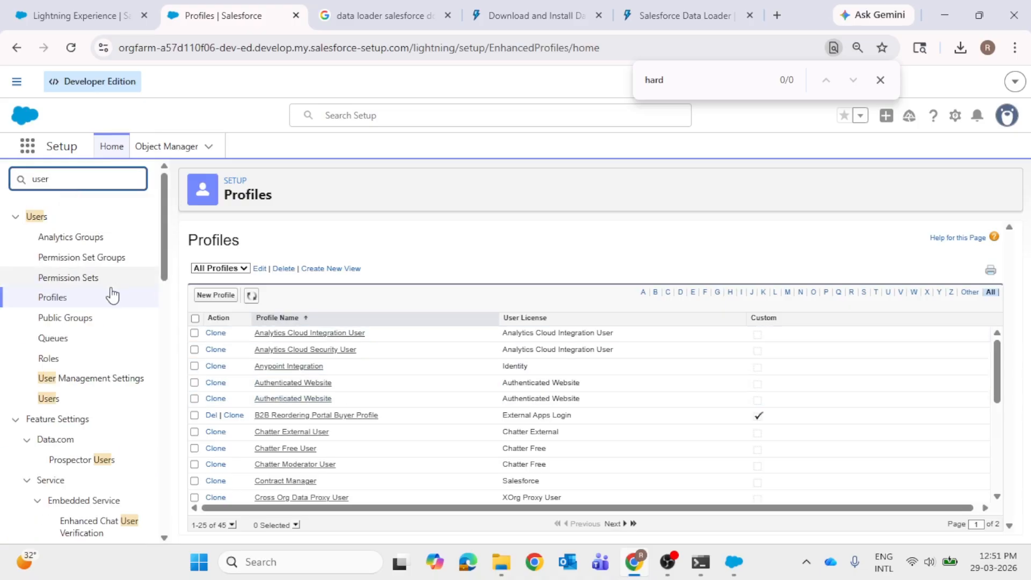
left_click(47, 402)
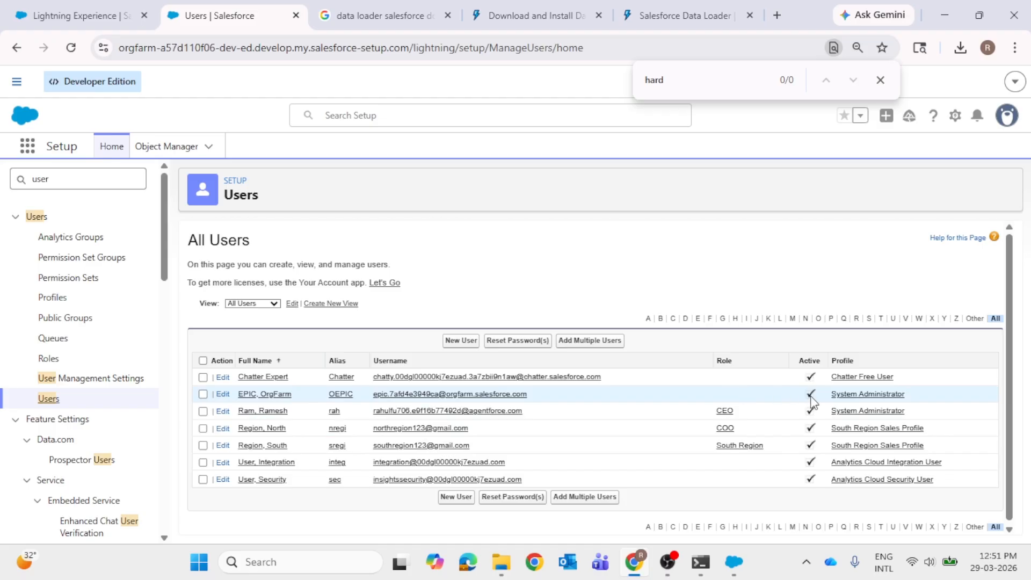
- Open the record of the user with the CEO role for editing and dismiss the page search
left_click(269, 412)
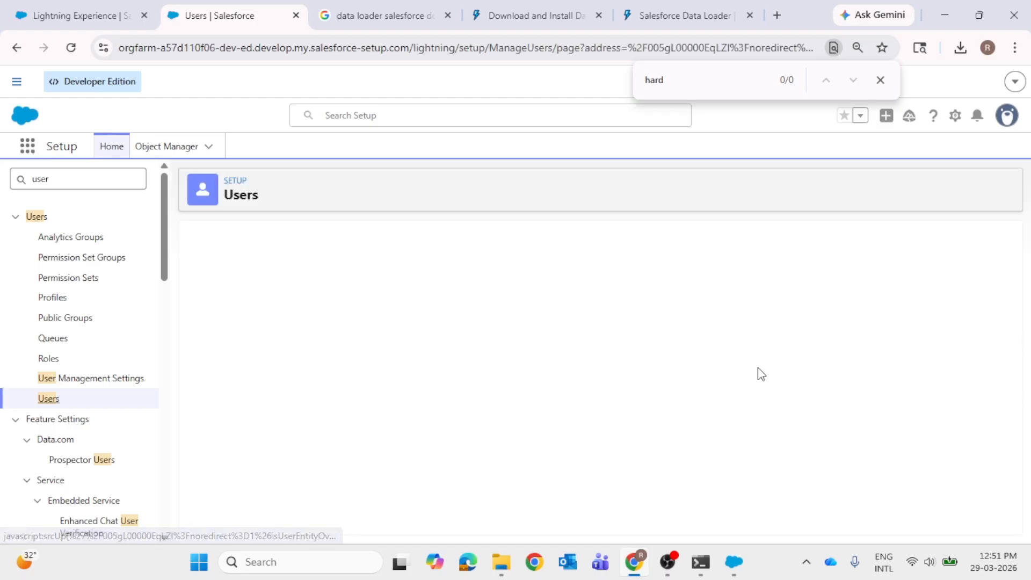
left_click(881, 79)
left_click(452, 337)
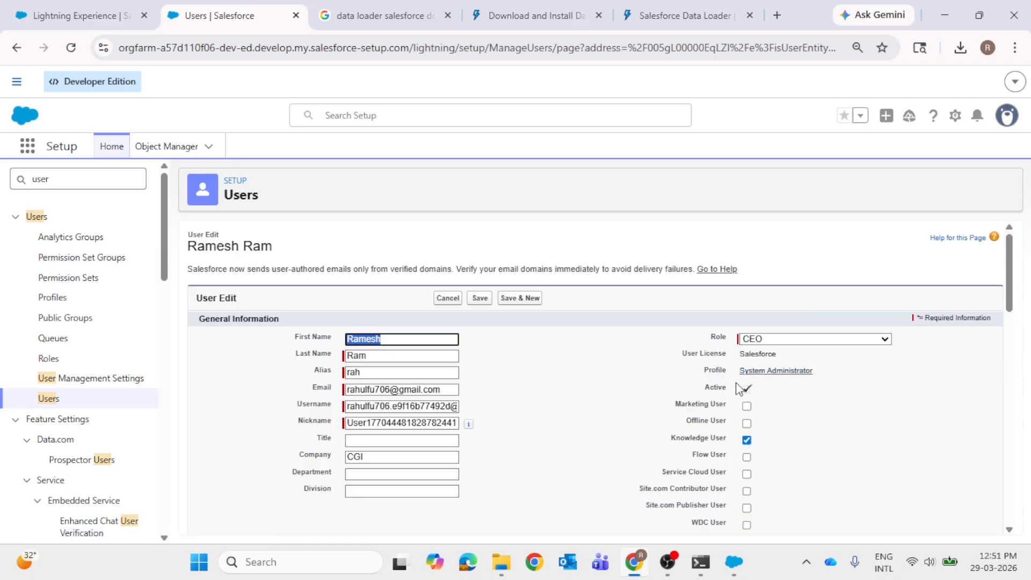
- List the profiles starting with C, open the Custom System Admin profile and view its assigned users
left_click(773, 372)
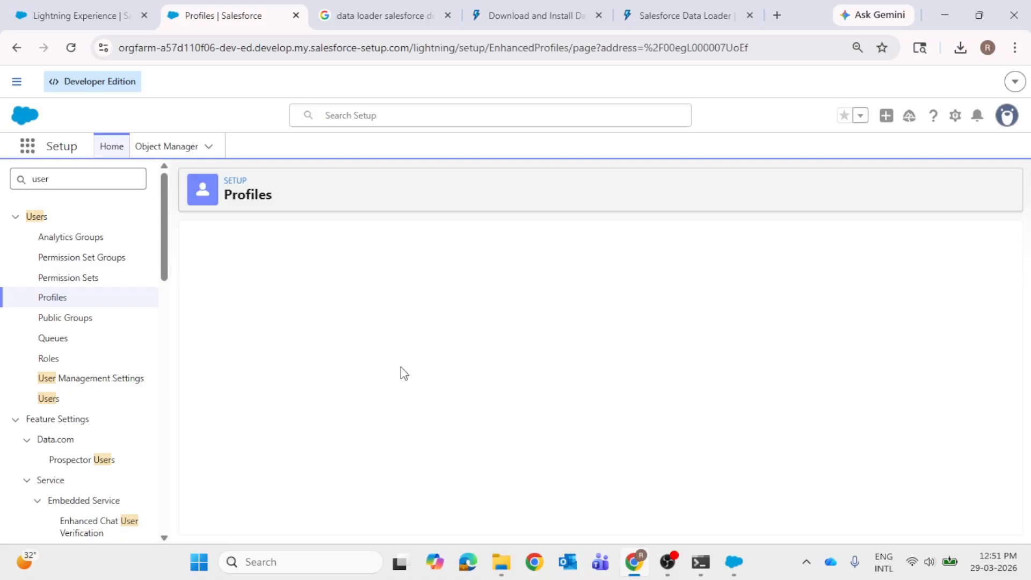
left_click(49, 400)
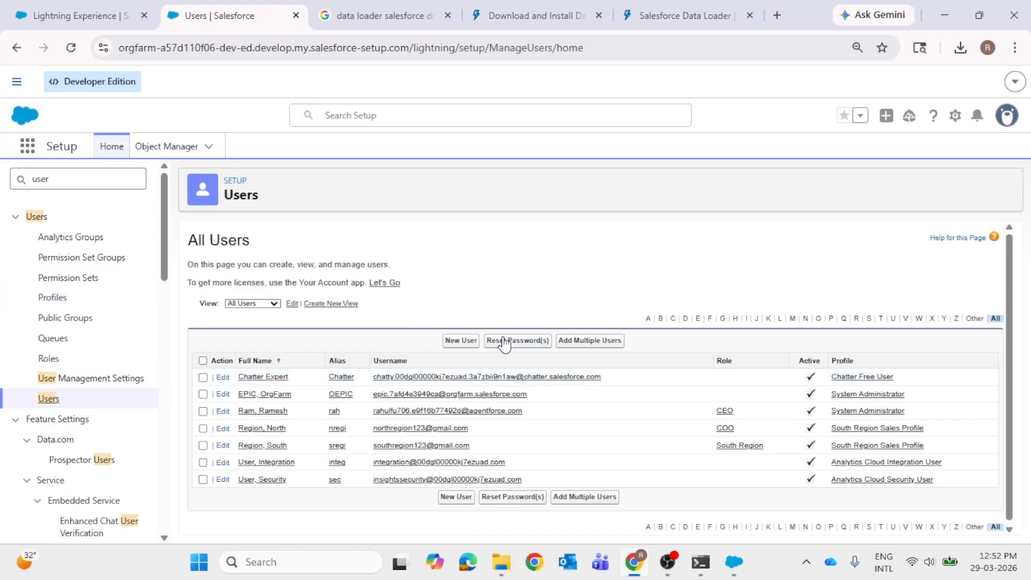
left_click(53, 297)
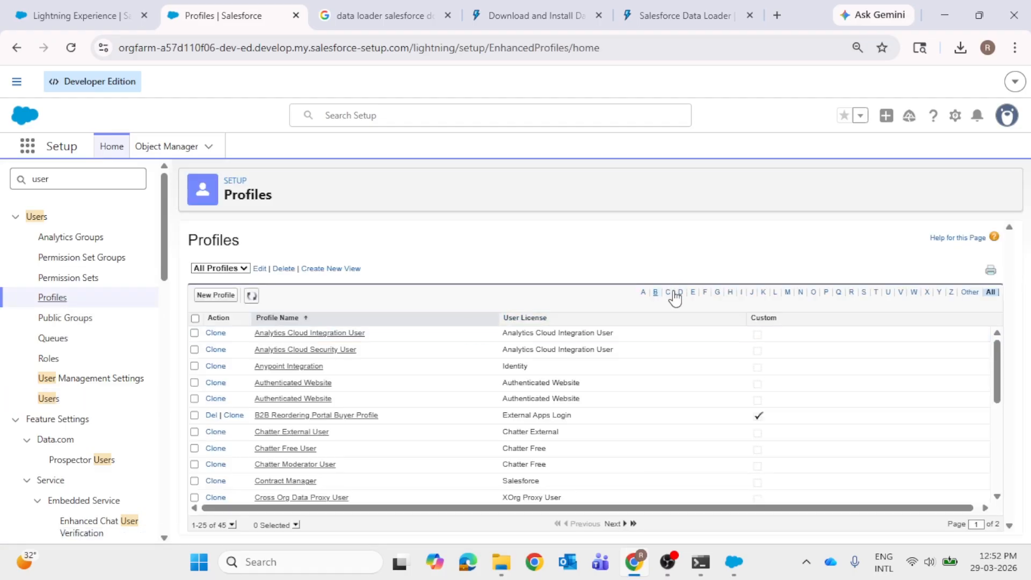
left_click(669, 293)
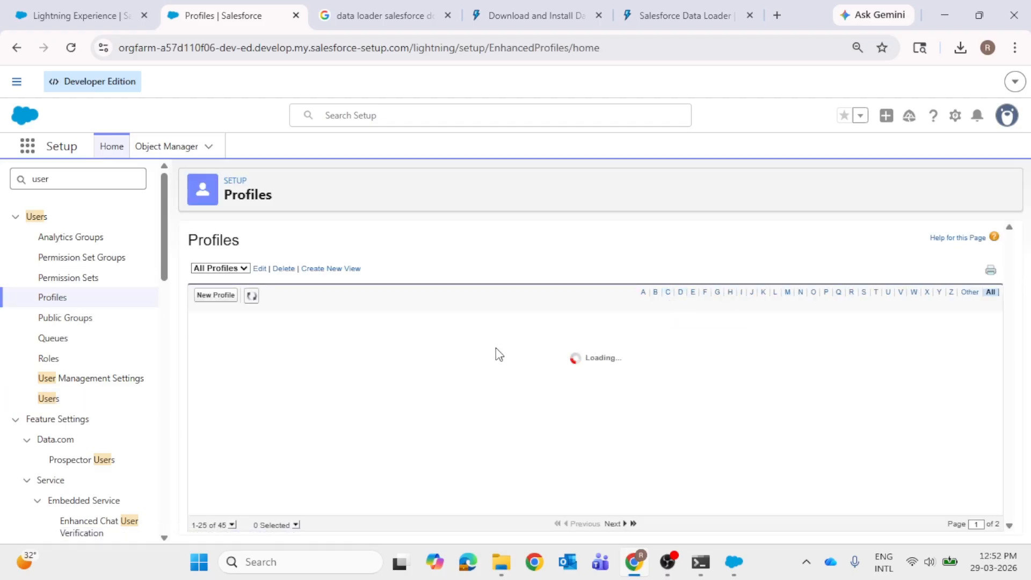
scroll(338, 416, "down", 2)
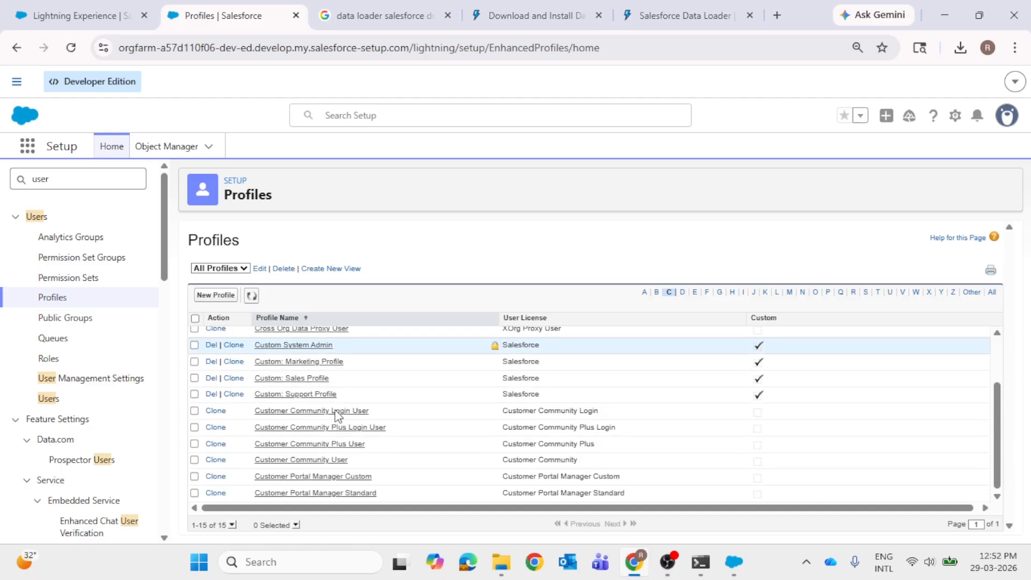
scroll(387, 403, "up", 2)
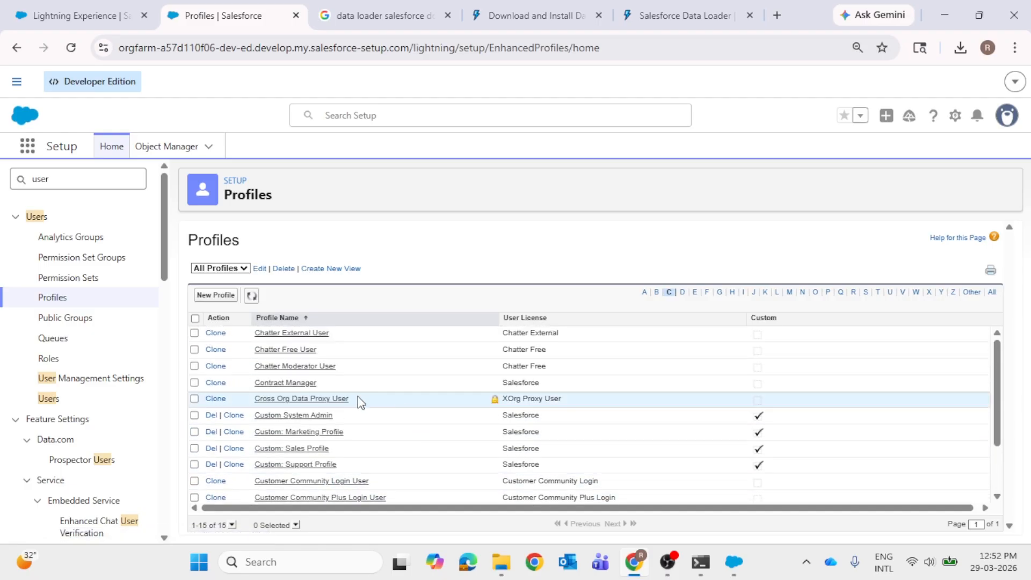
left_click(295, 417)
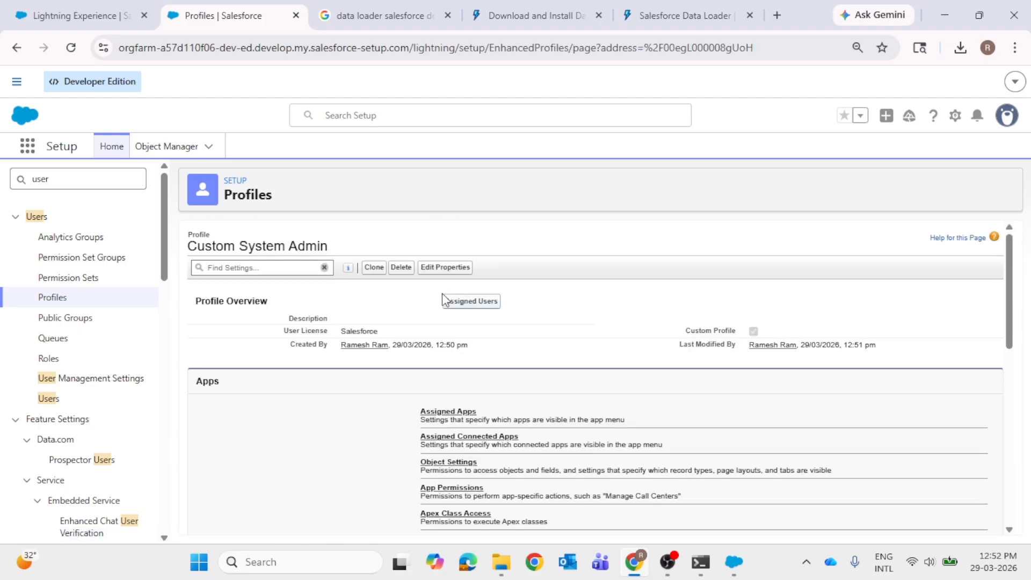
left_click(467, 304)
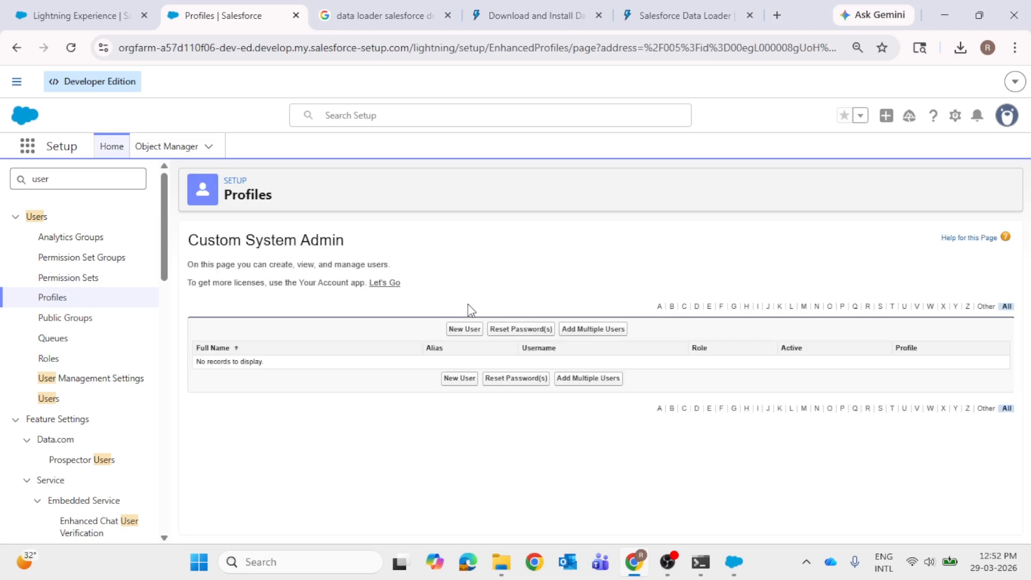
left_click(462, 329)
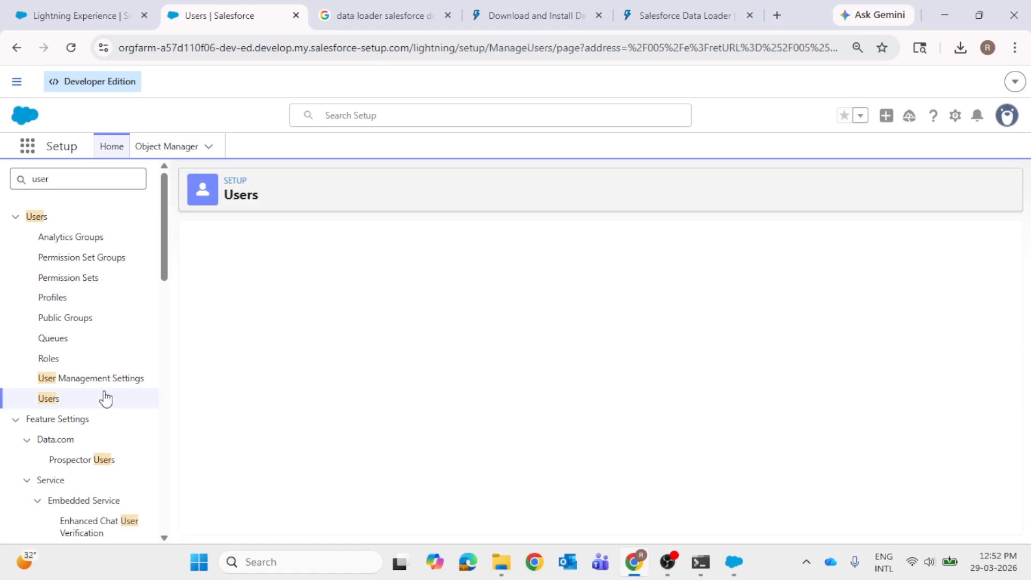
left_click(16, 49)
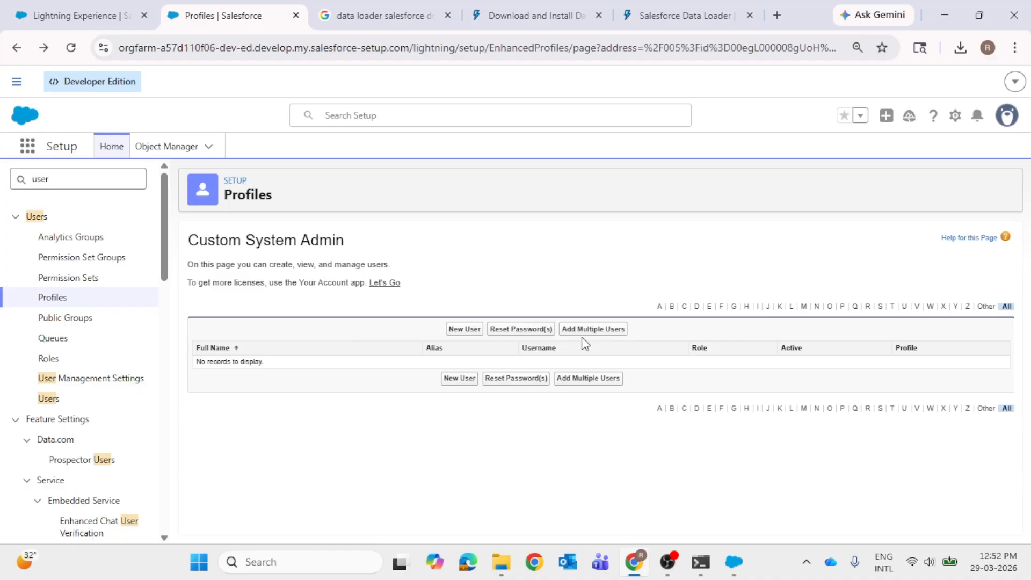
left_click(48, 398)
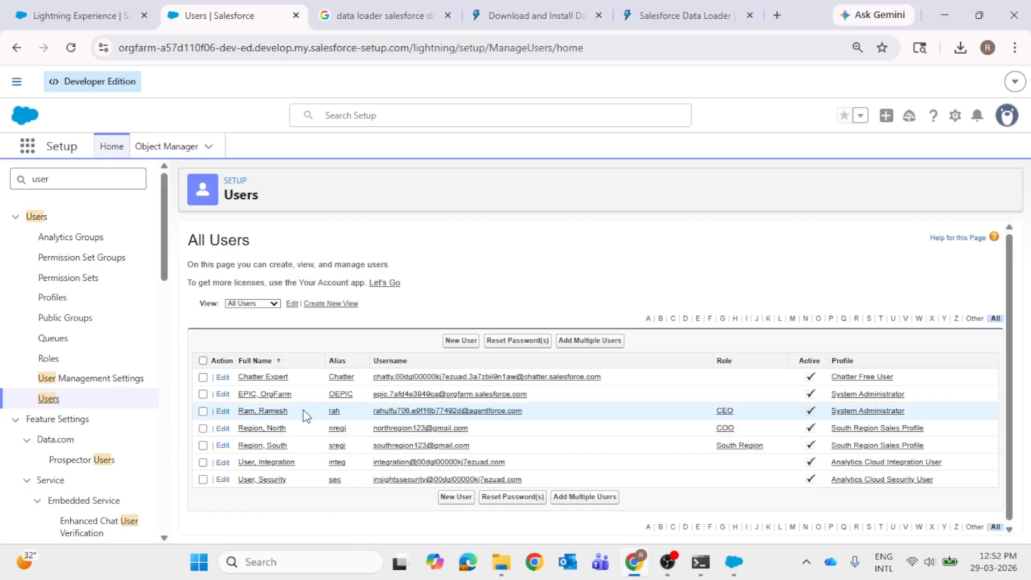
left_click(283, 413)
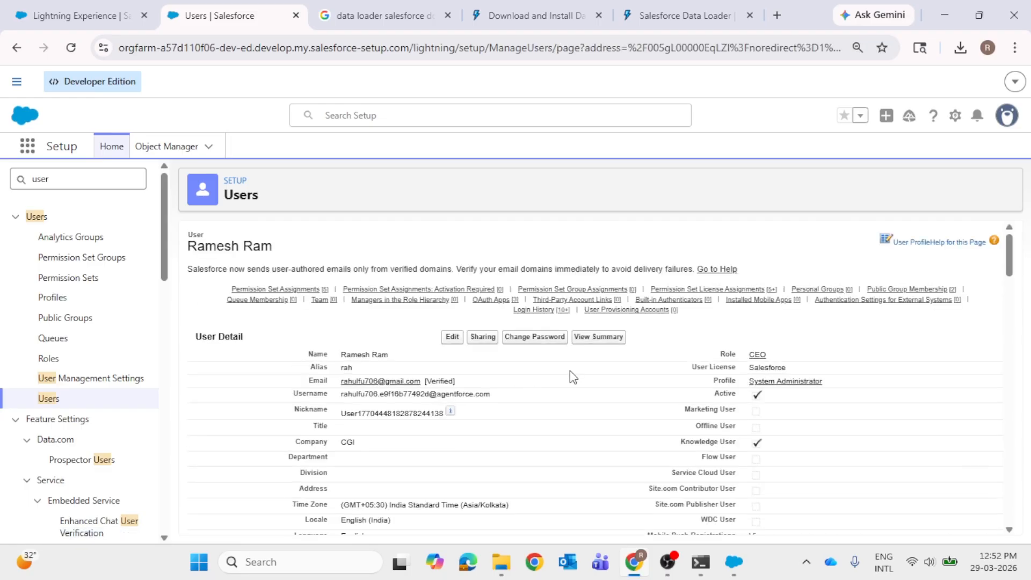
left_click(452, 336)
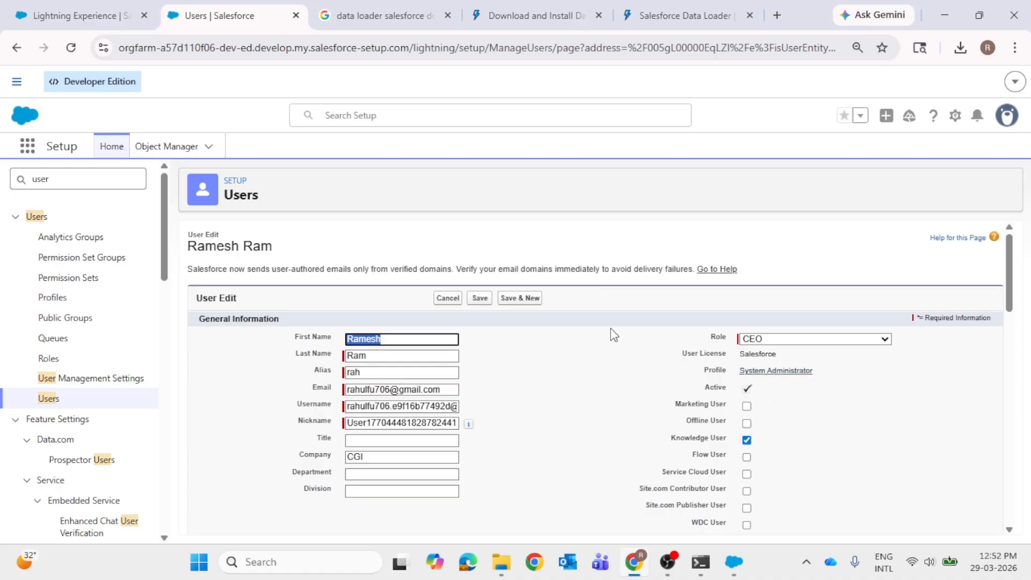
left_click(449, 301)
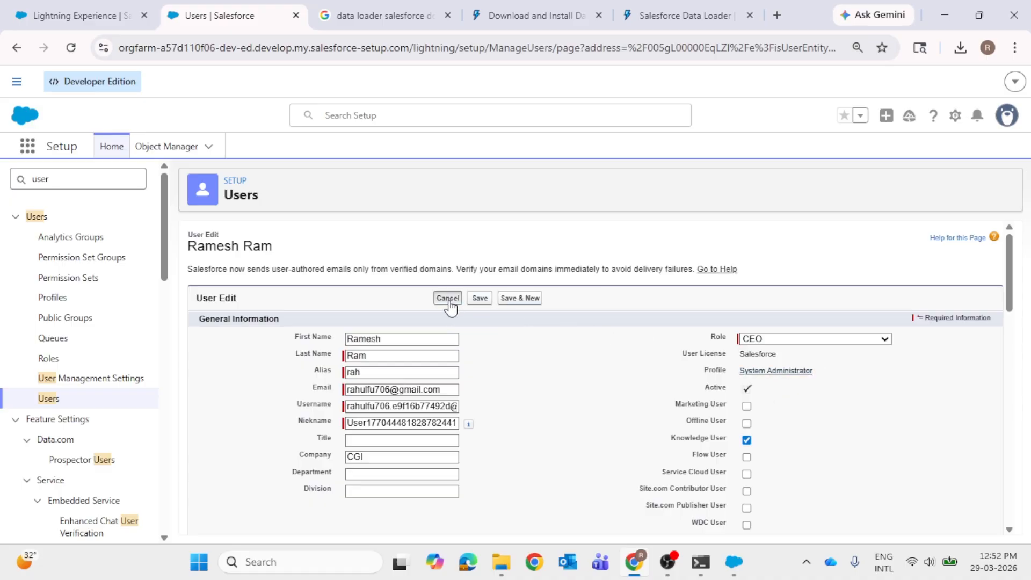
- Set the user license of the user with the COO role to Salesforce Platform and save the record
left_click(49, 399)
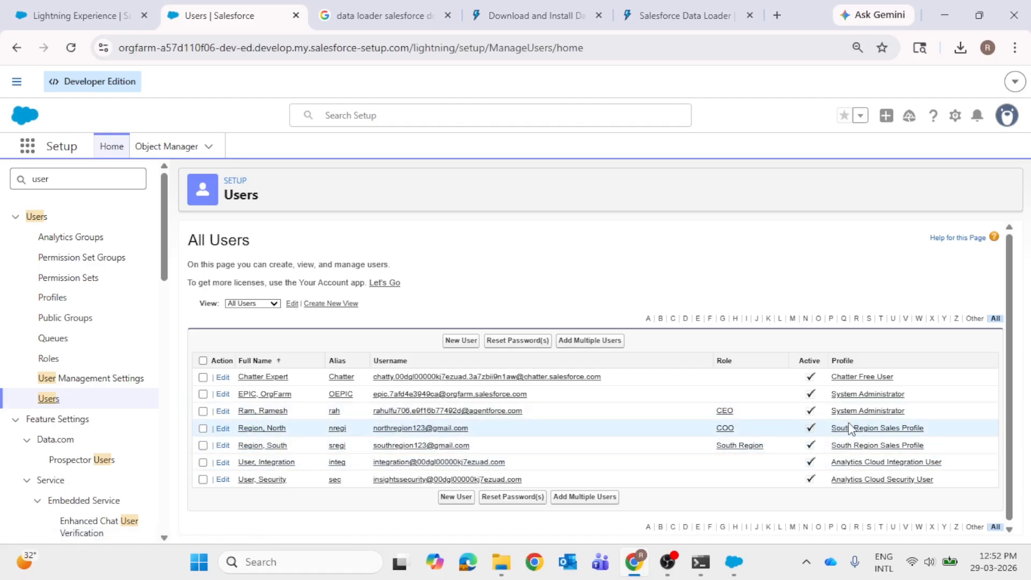
left_click(274, 430)
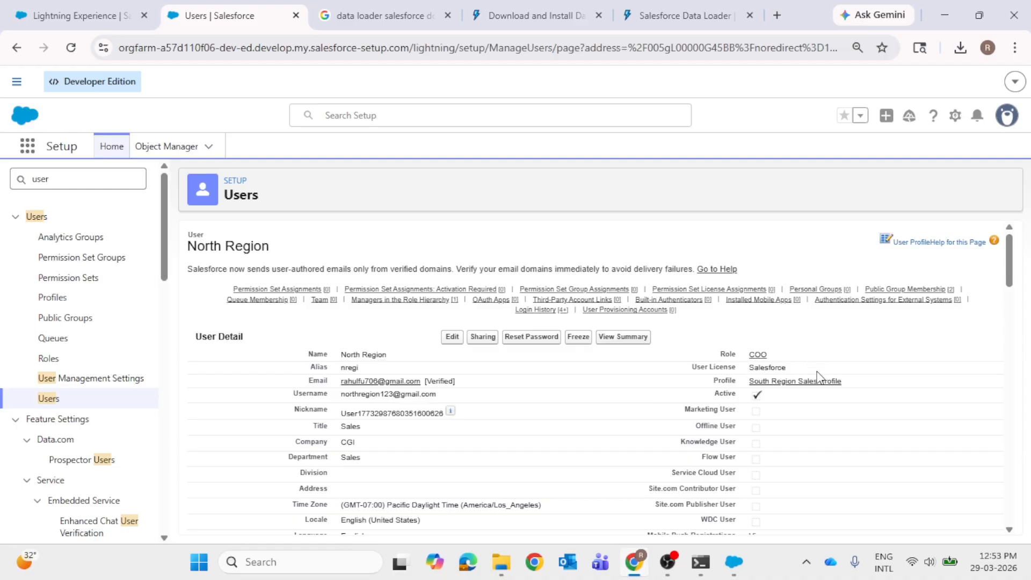
left_click(453, 338)
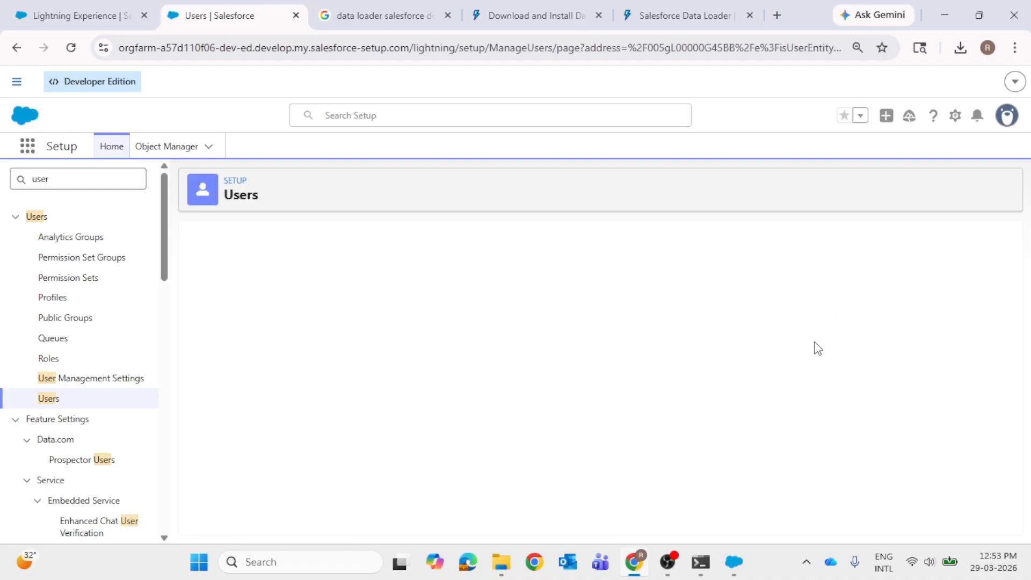
left_click(796, 355)
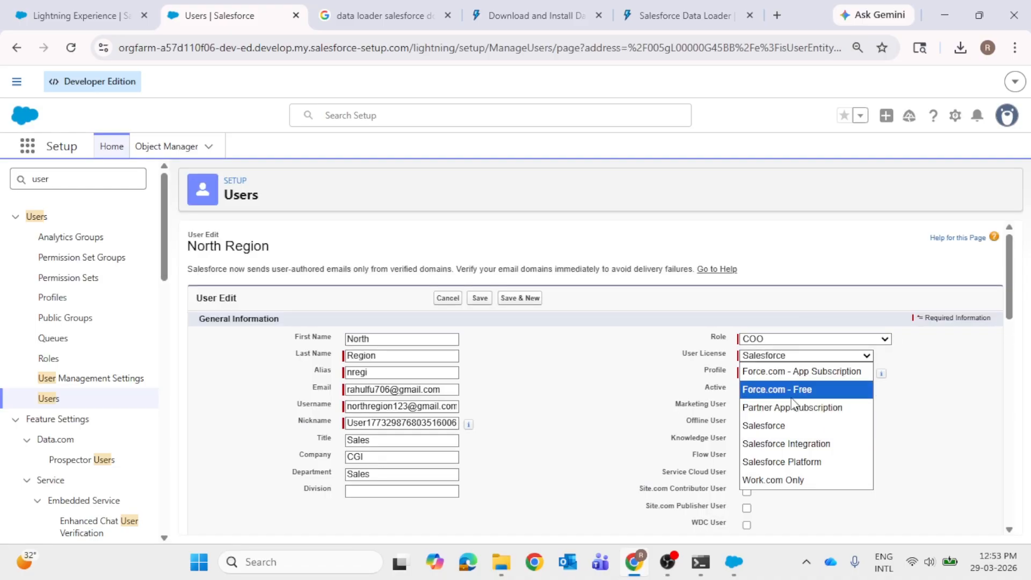
left_click(788, 463)
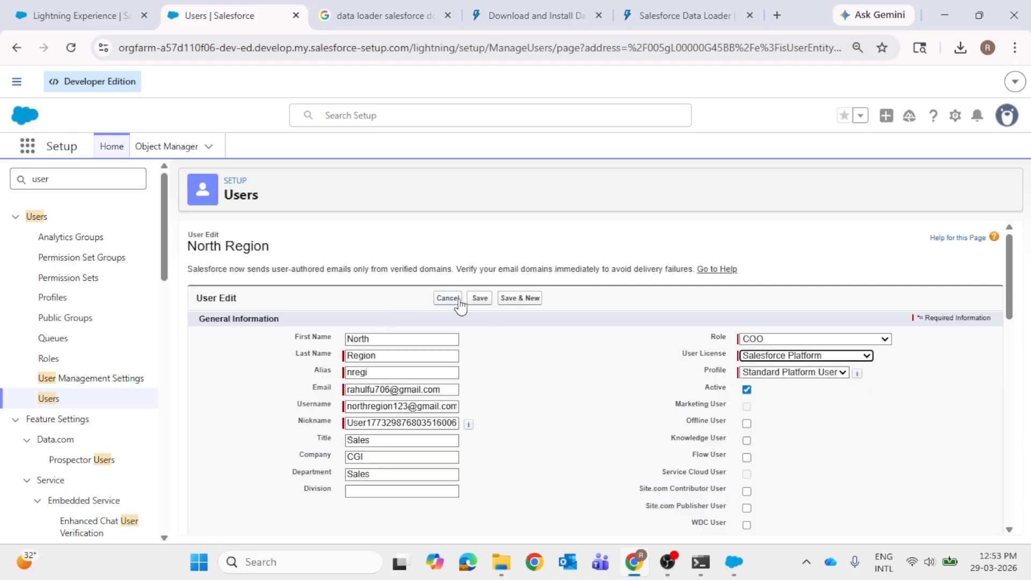
left_click(49, 399)
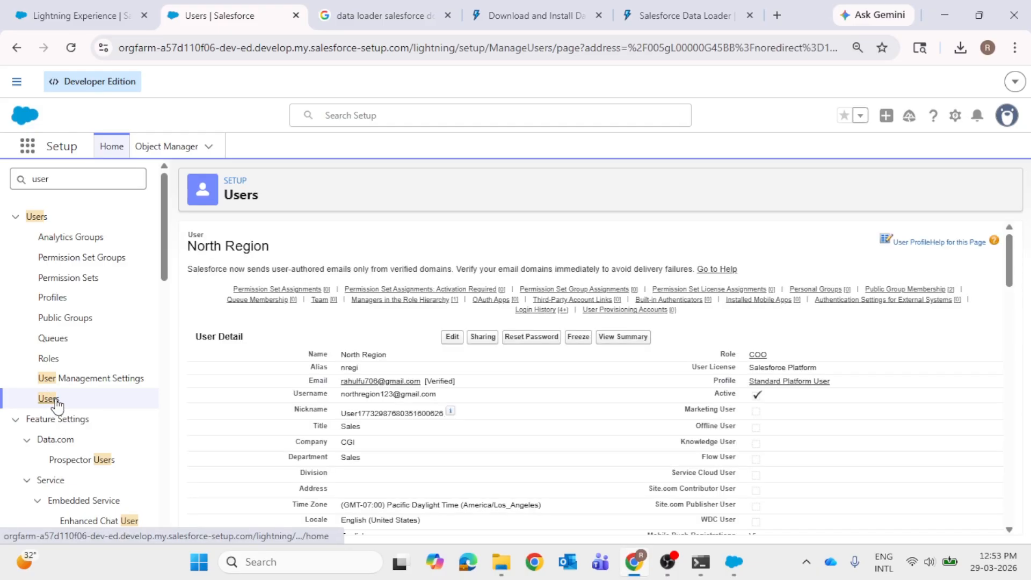
left_click(57, 404)
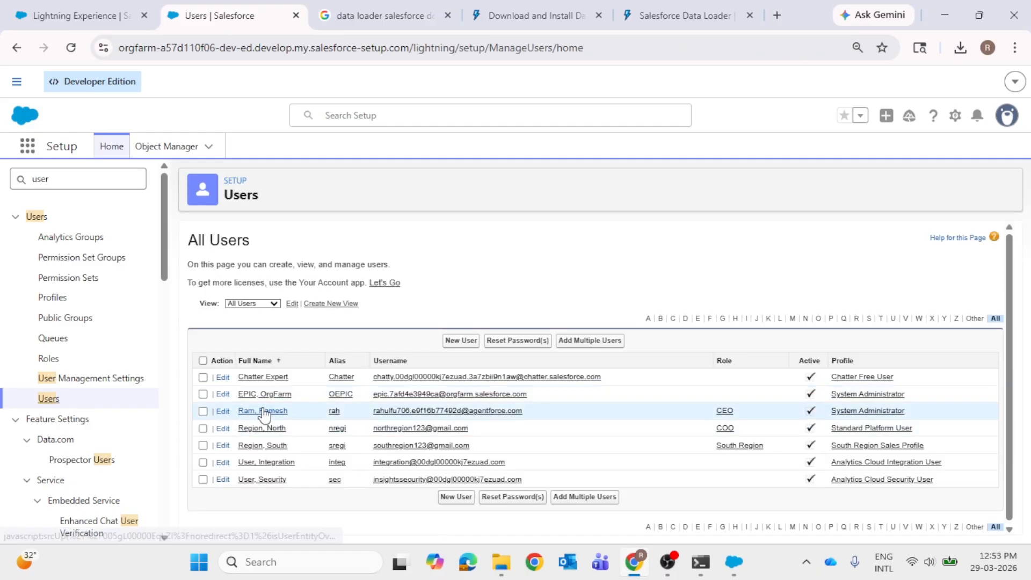
left_click(263, 412)
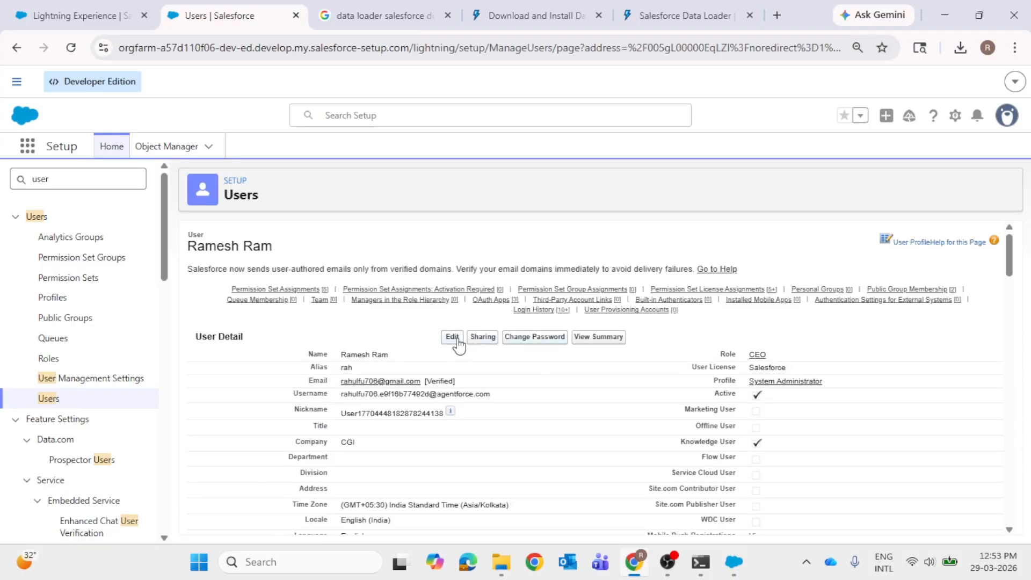
left_click(455, 339)
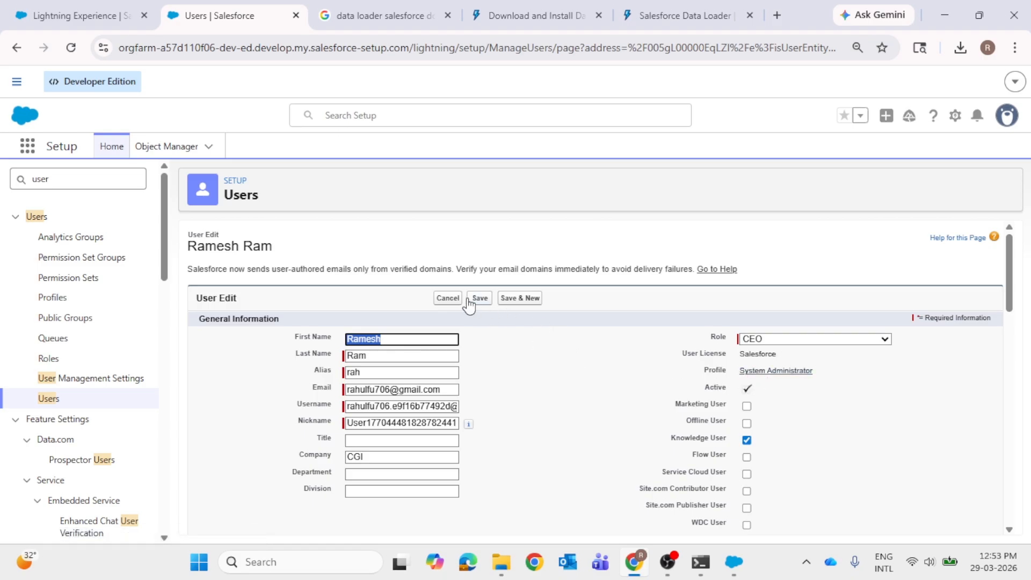
left_click(453, 305)
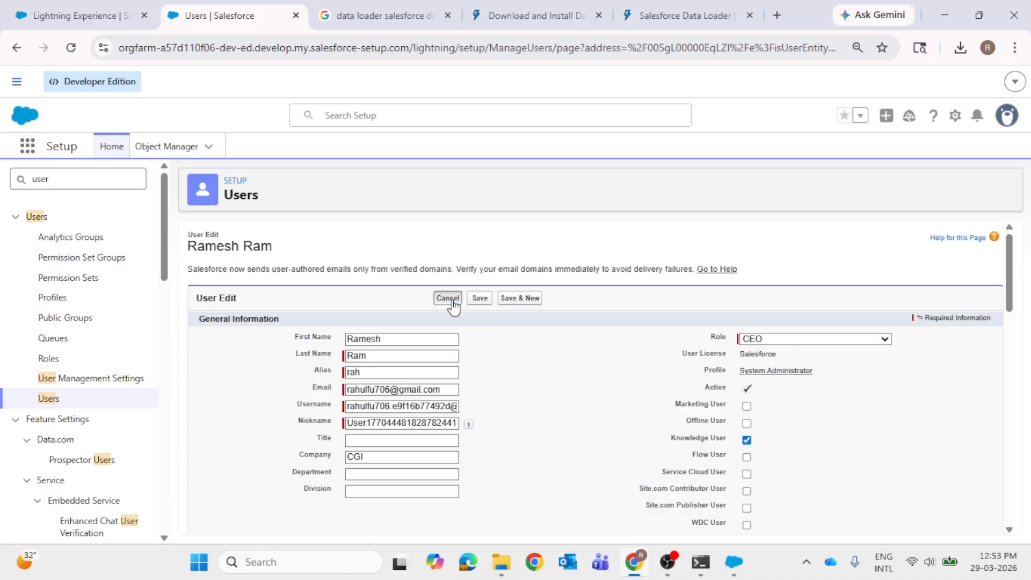
- Try to save the OrgFarm EPIC user with the Salesforce Platform license, then cancel the edit
left_click(47, 400)
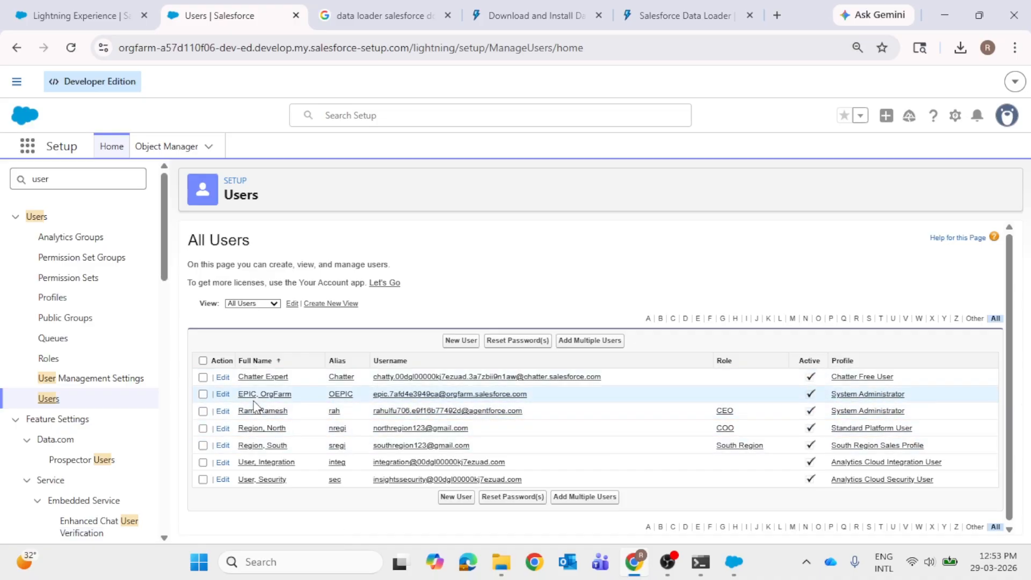
left_click(223, 395)
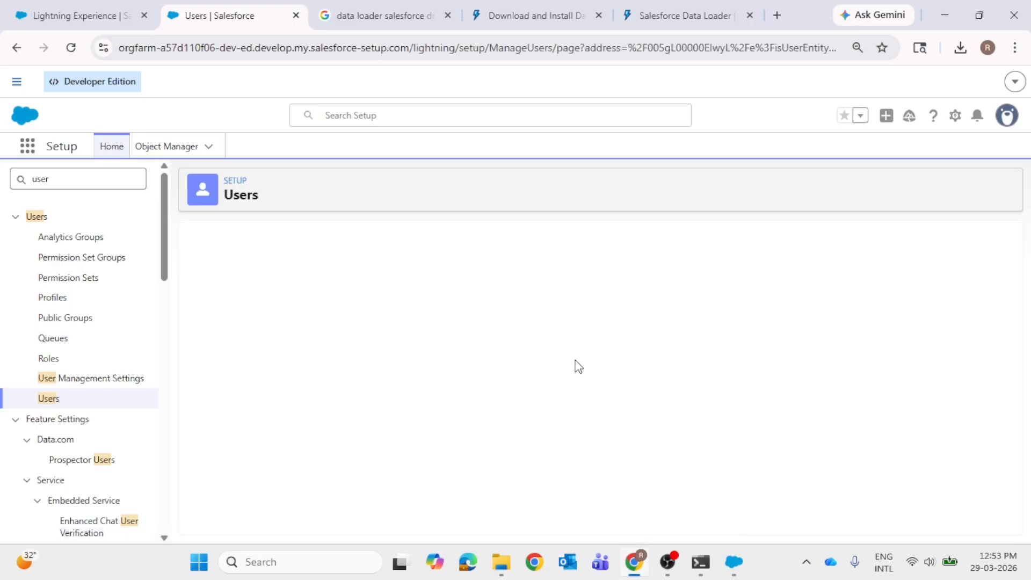
left_click(784, 356)
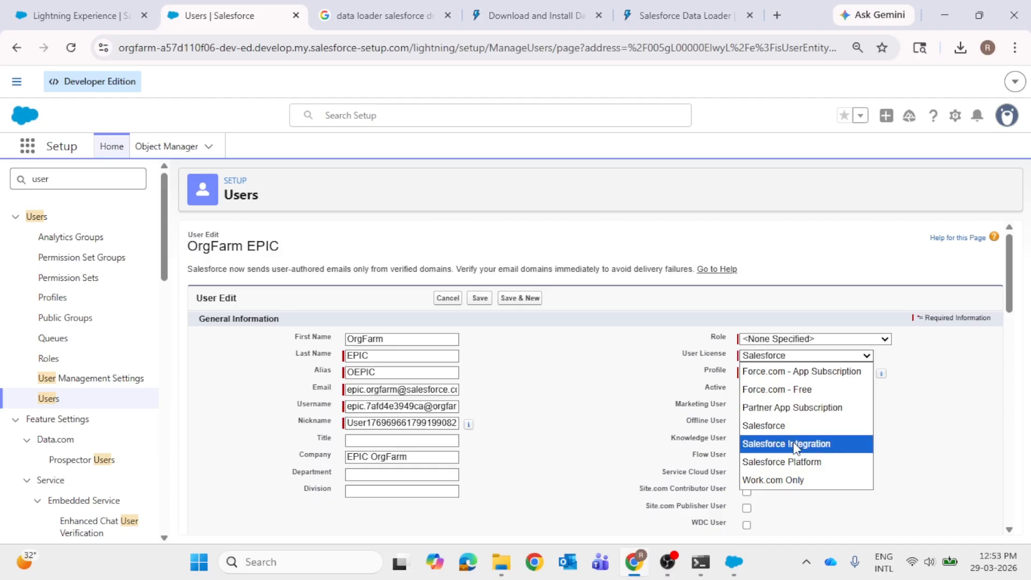
left_click(784, 461)
left_click(605, 367)
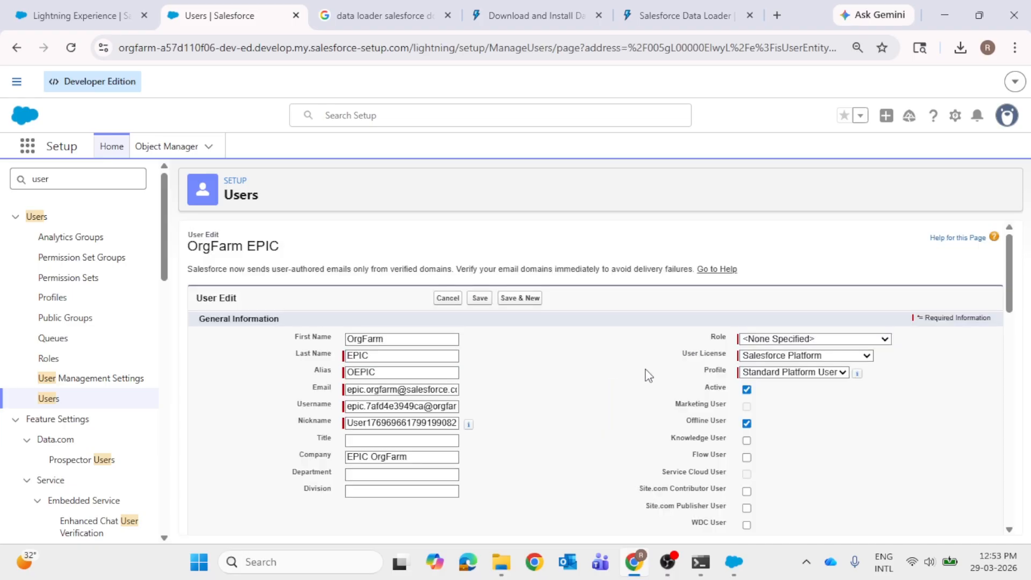
left_click(487, 302)
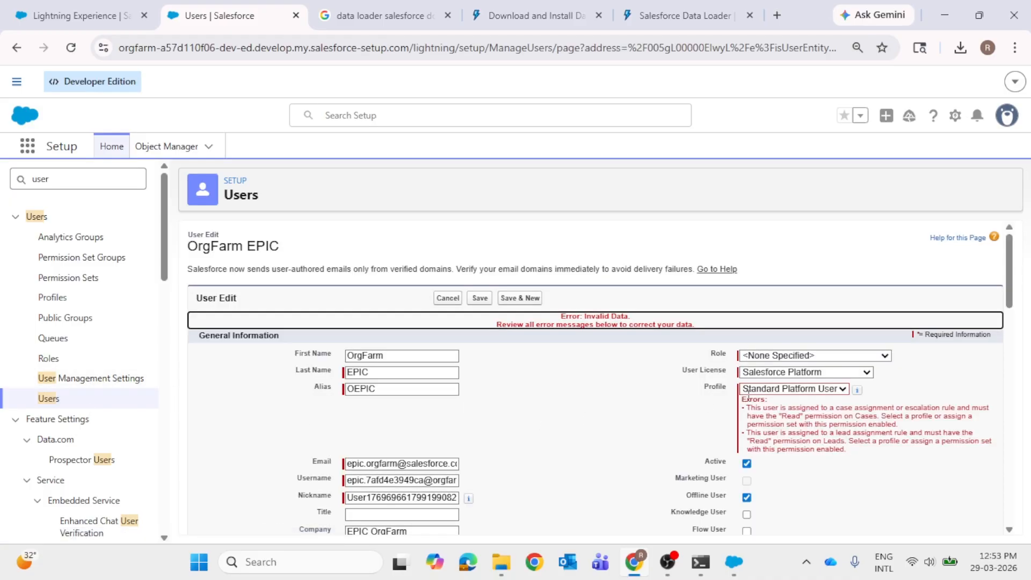
left_click(798, 390)
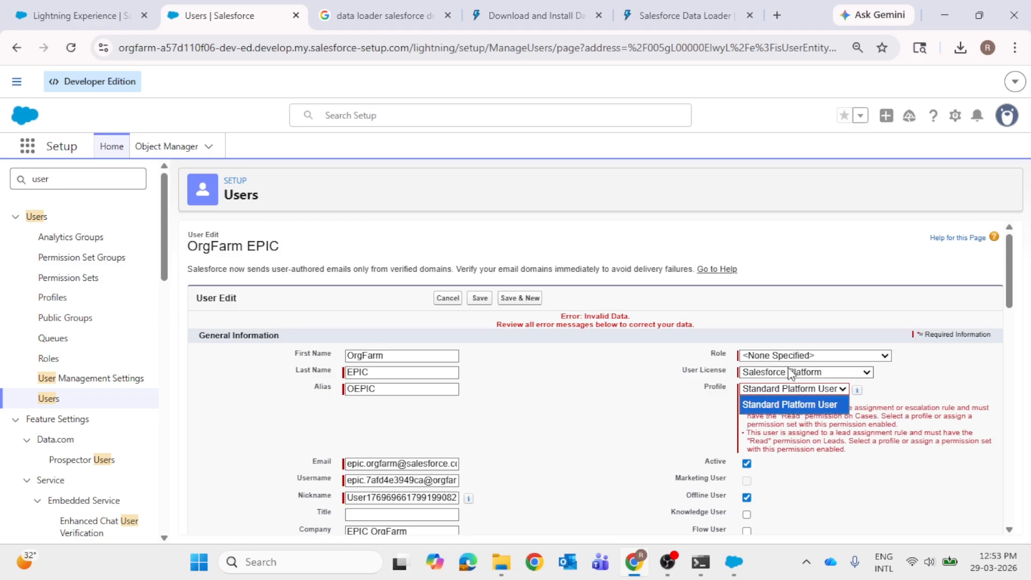
left_click(791, 374)
left_click(449, 299)
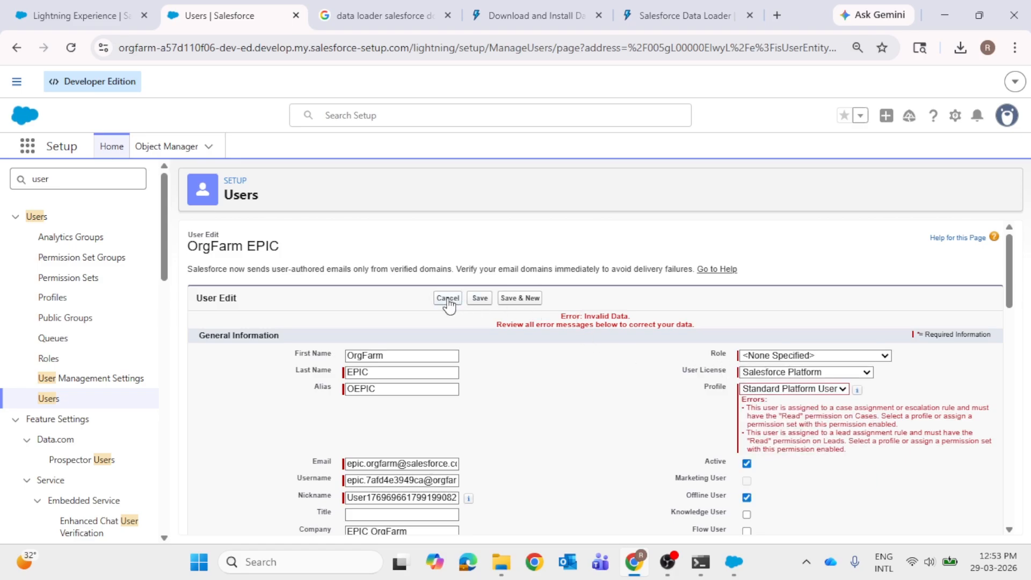
left_click(448, 299)
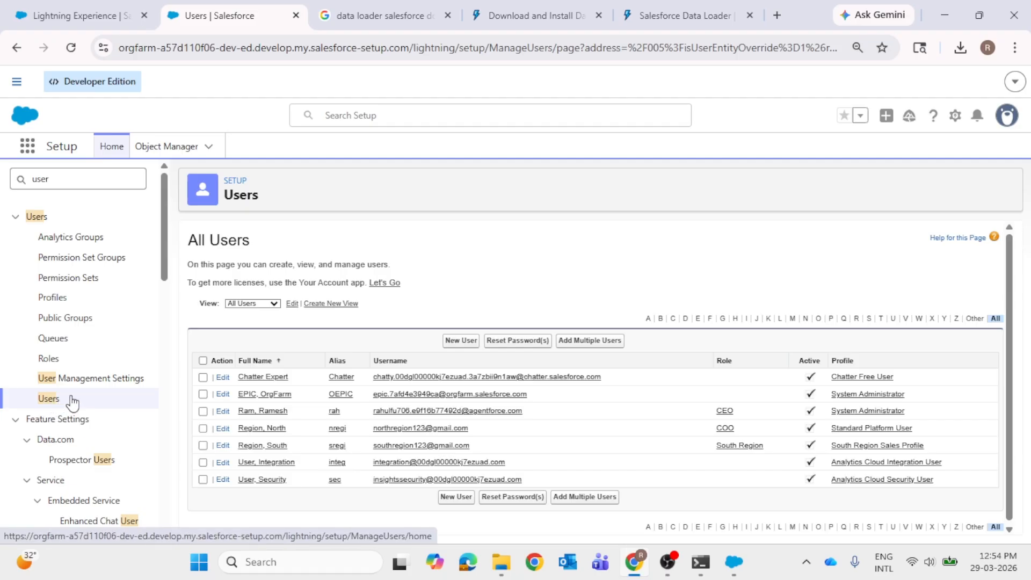
- Leave the edit form of the user with the CEO role and switch to Salesforce Data Loader
left_click(222, 411)
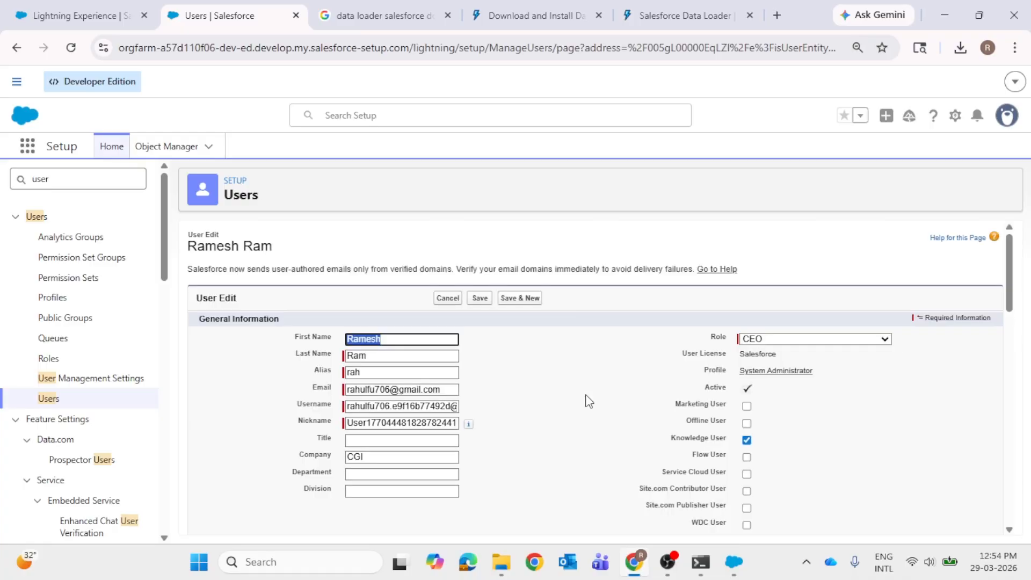
left_click(451, 298)
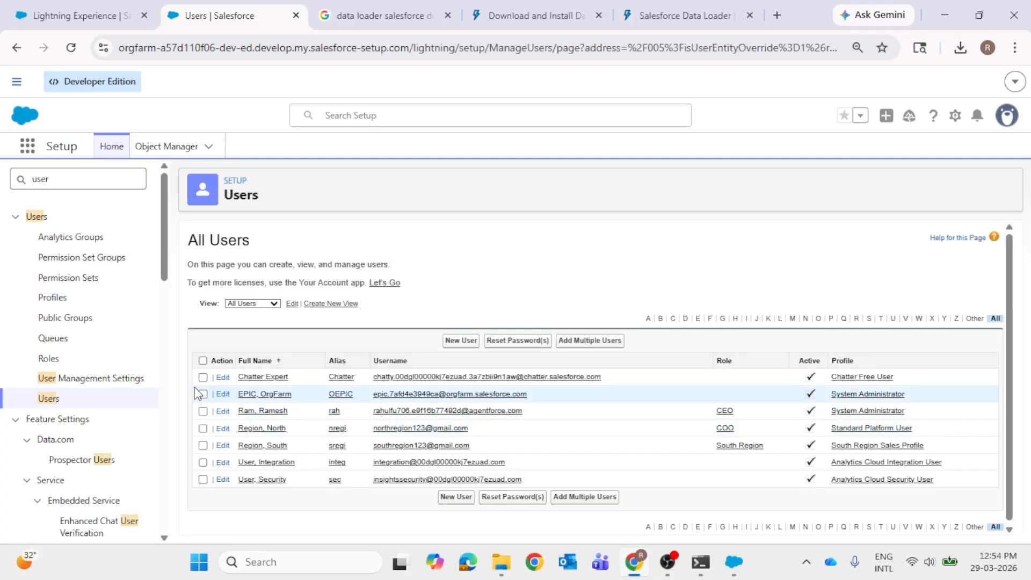
left_click(735, 563)
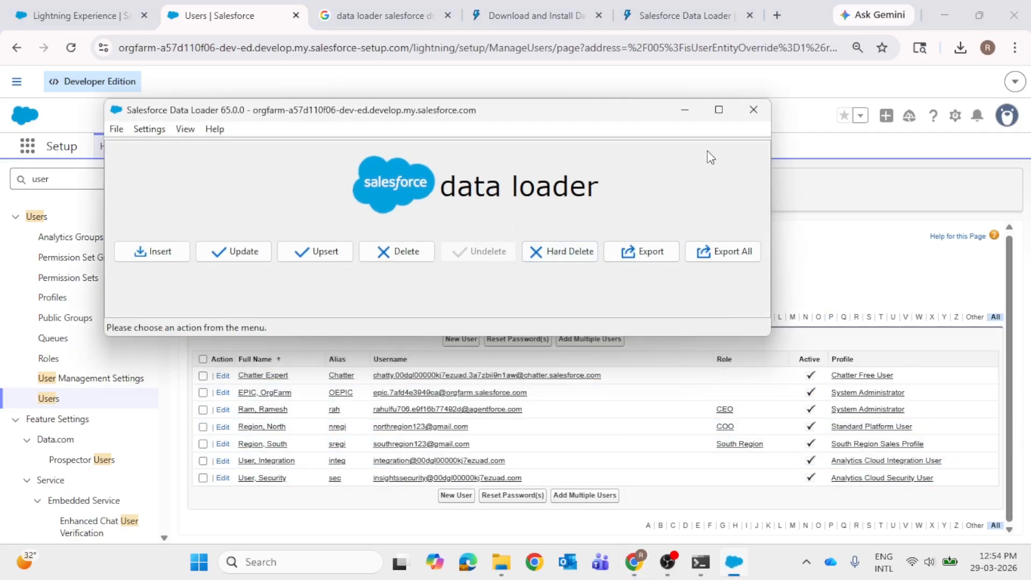
- Start an export of the Account object and try to continue with the default extract.csv target
left_click(644, 252)
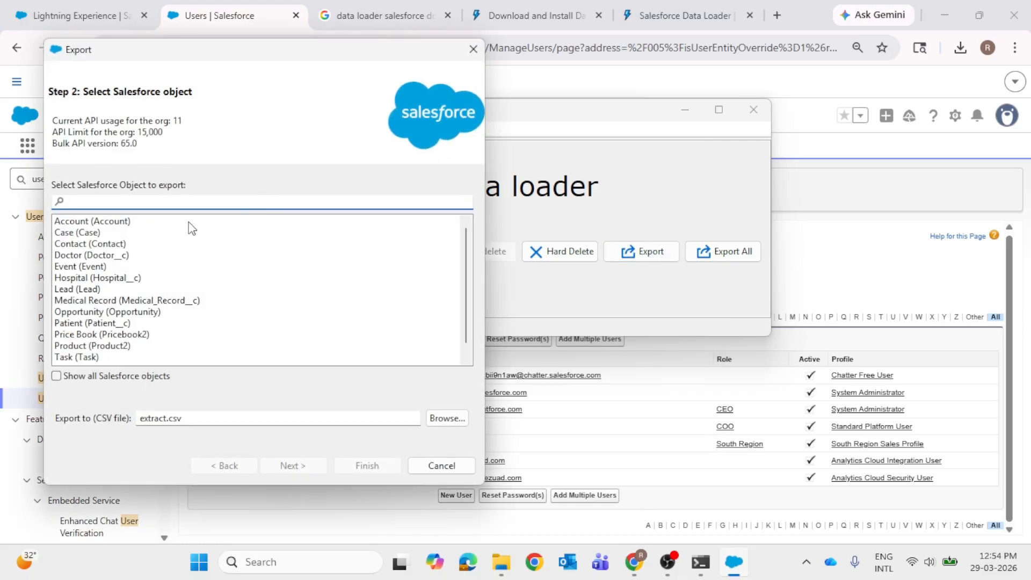
left_click(102, 222)
left_click(440, 418)
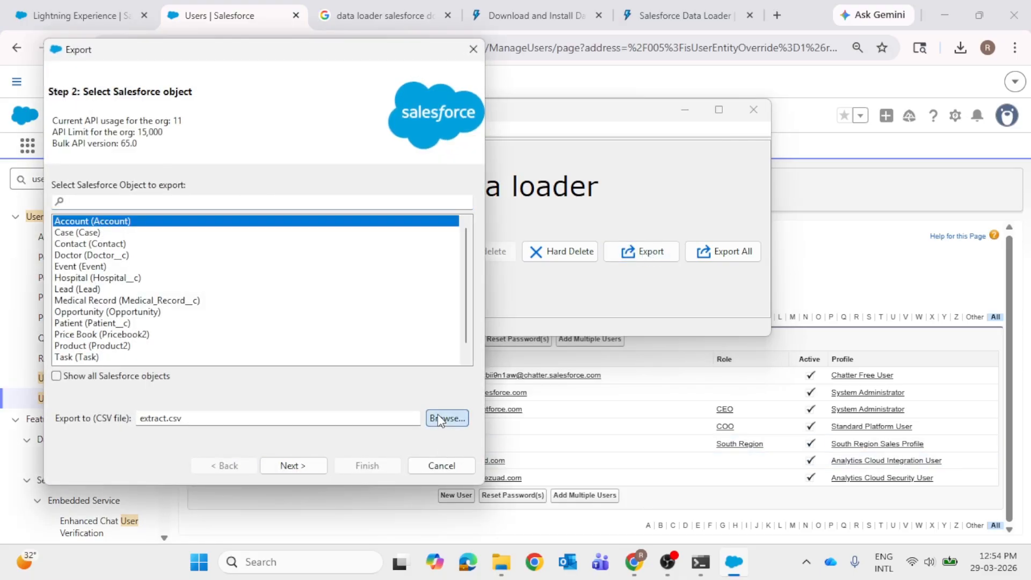
left_click(537, 395)
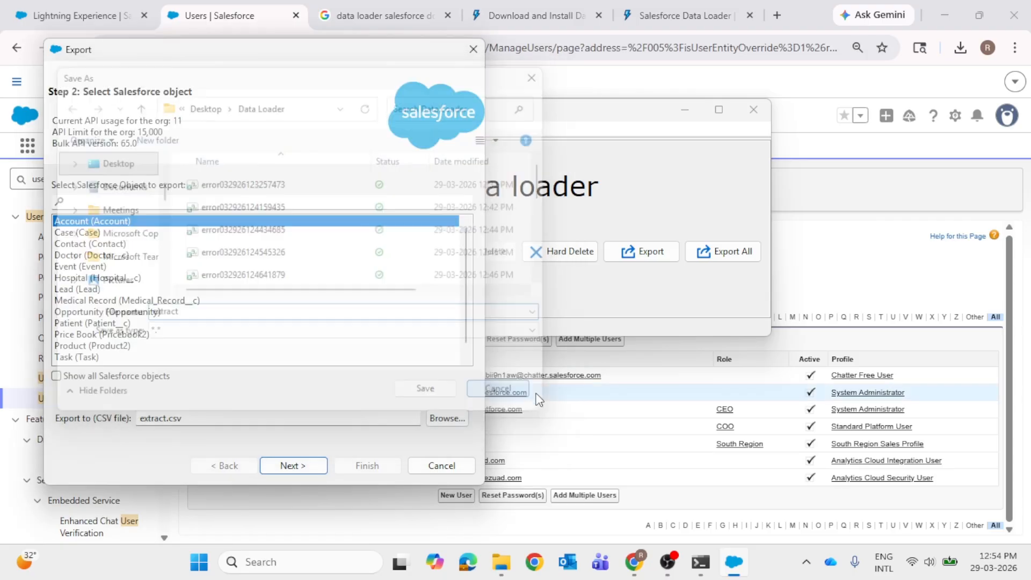
left_click(316, 464)
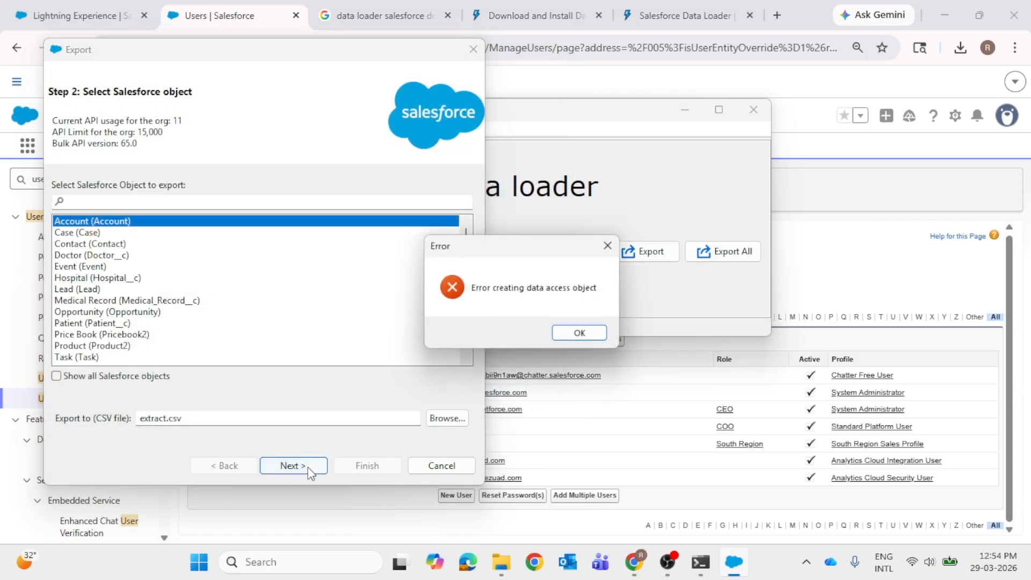
left_click(580, 333)
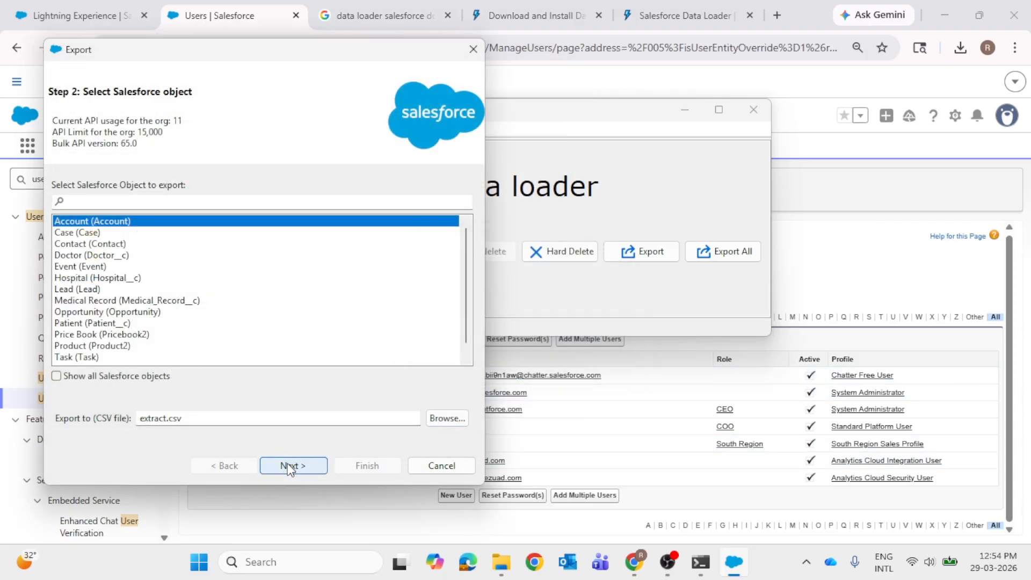
left_click(293, 464)
left_click(556, 334)
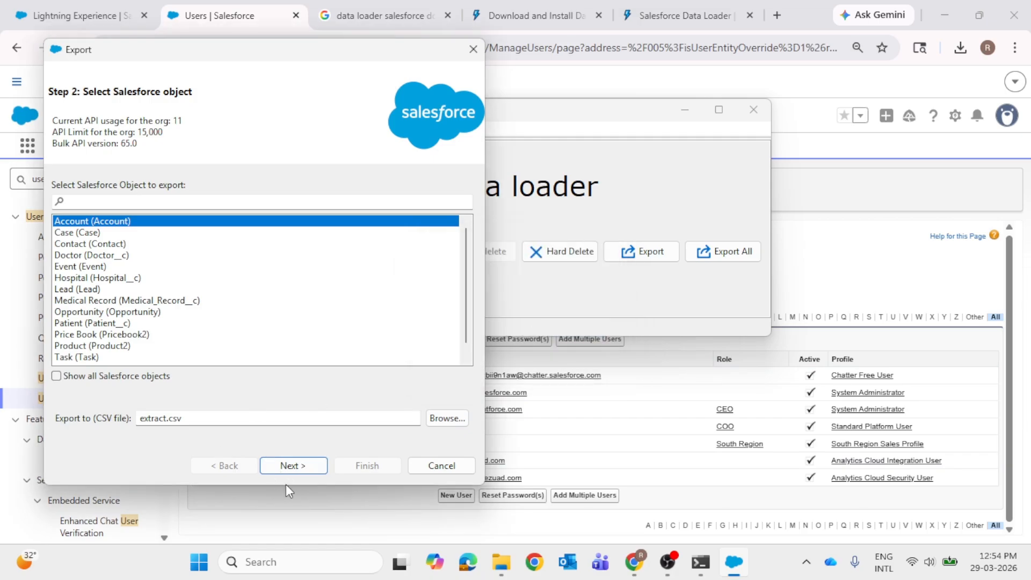
- Set the export target to the file extract in the Desktop folder and continue to the query setup
left_click(441, 418)
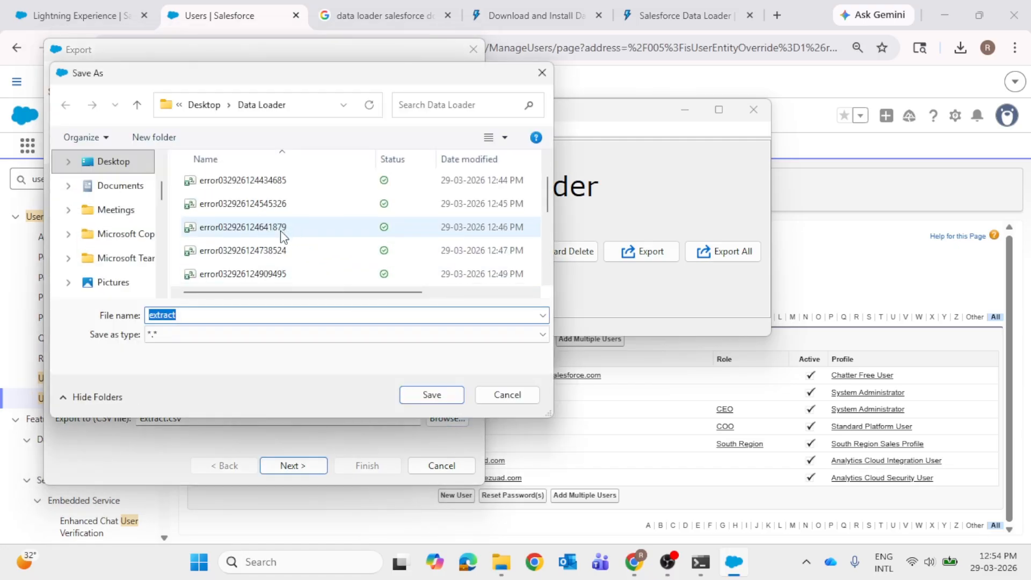
scroll(135, 233, "up", 3)
left_click(276, 310)
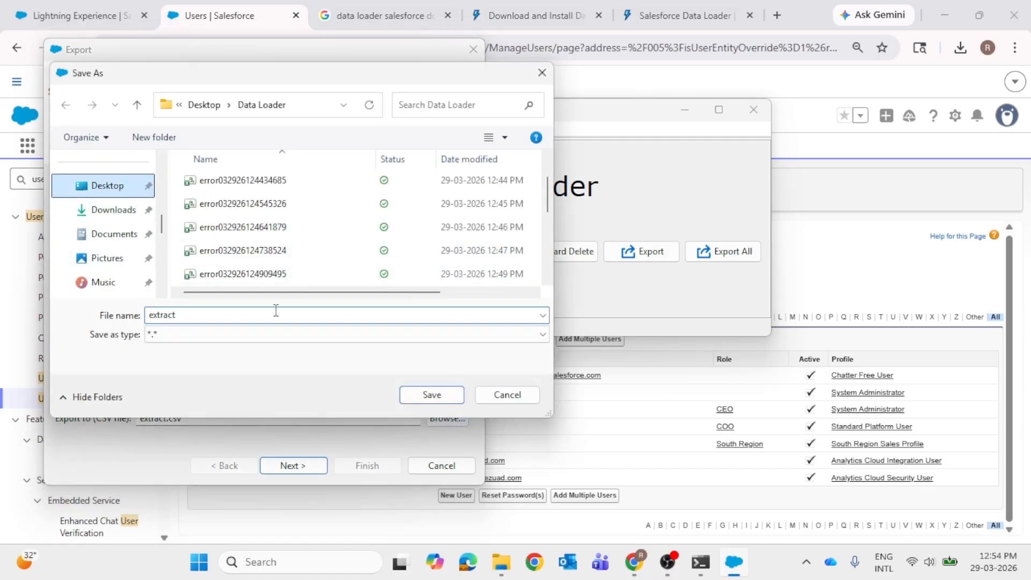
left_click(107, 185)
left_click(431, 395)
left_click(289, 469)
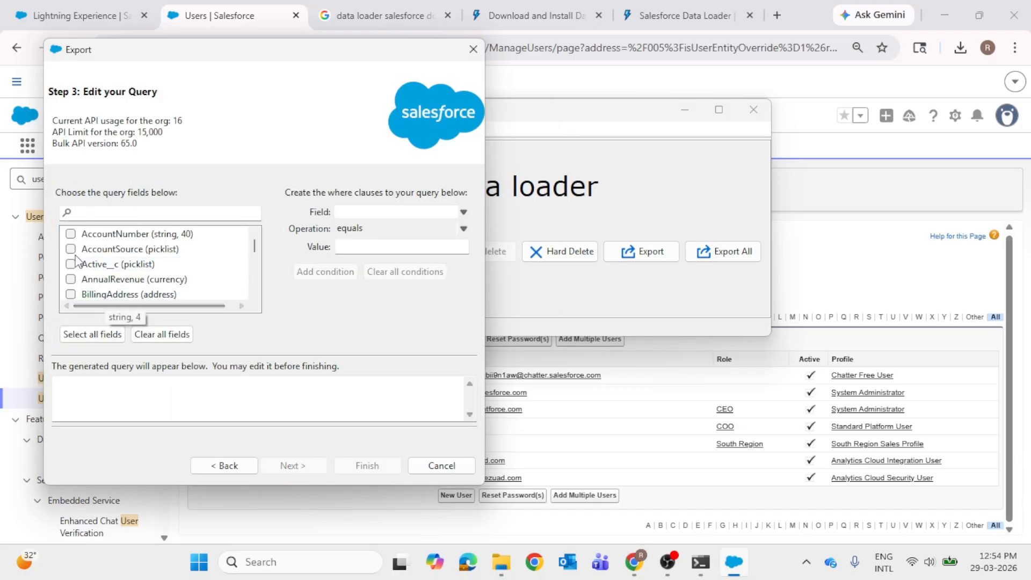
- Select all Account fields for the query and try to run the export
left_click(92, 335)
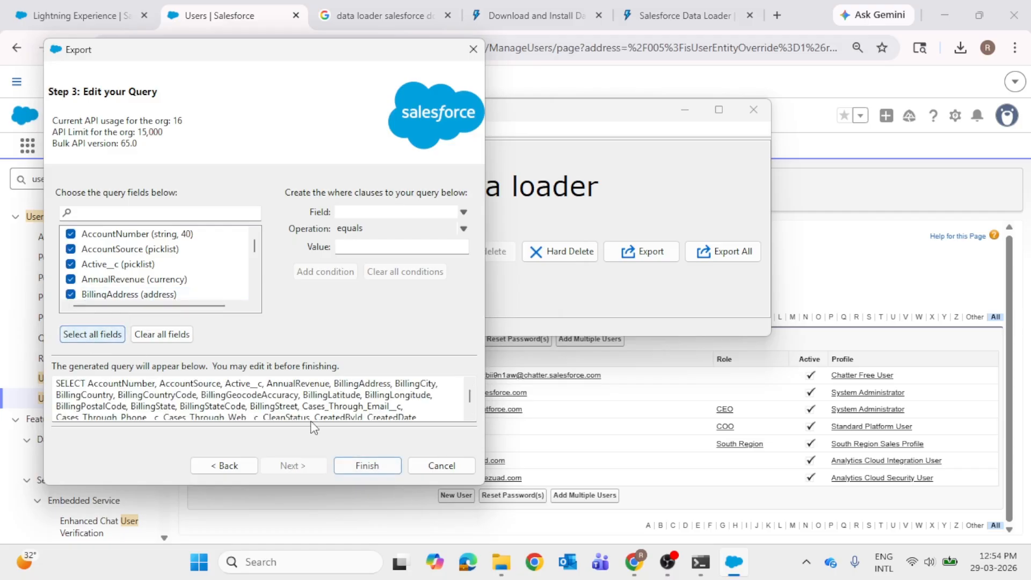
left_click(372, 469)
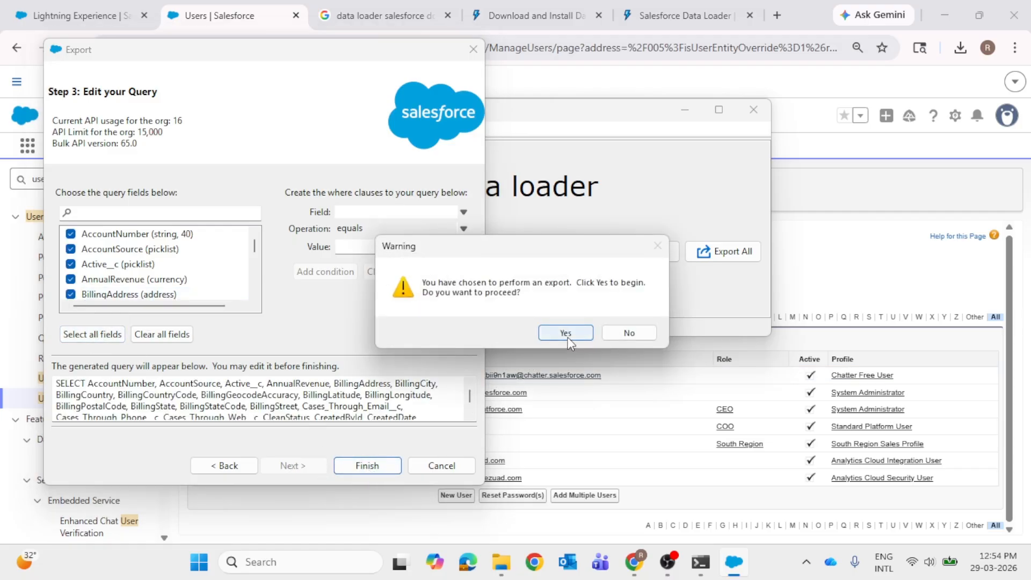
left_click(566, 333)
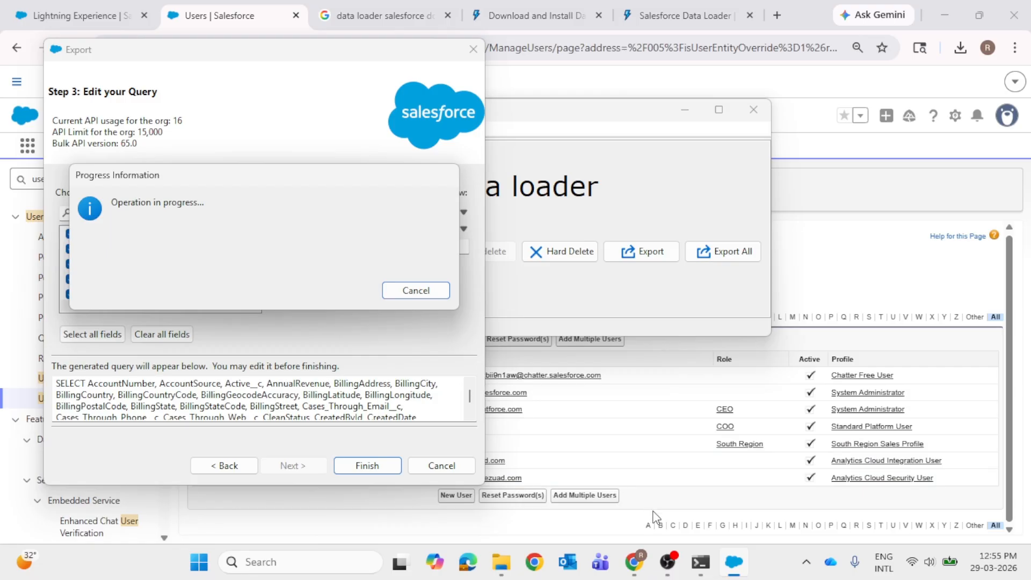
left_click(667, 562)
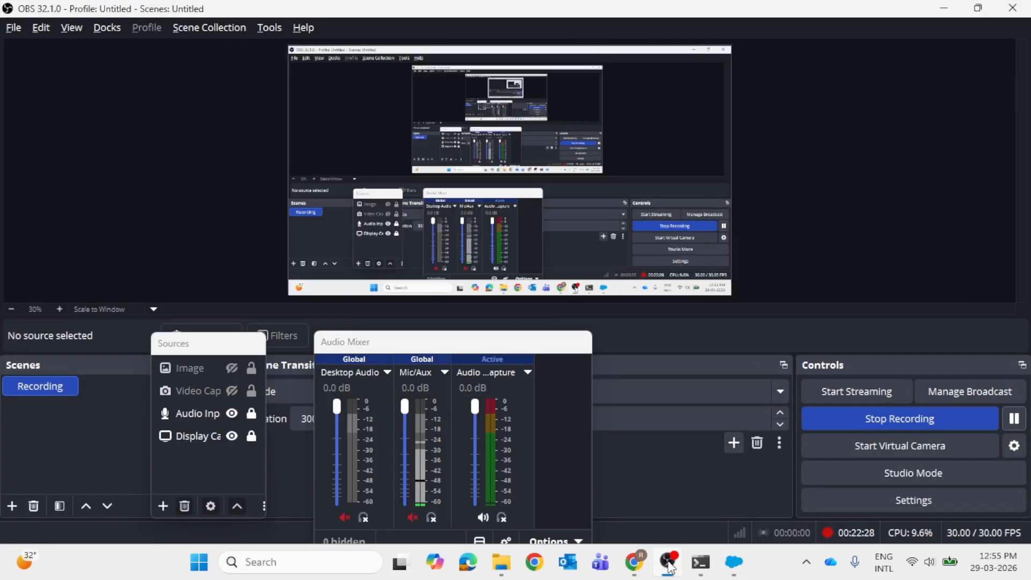
left_click(947, 8)
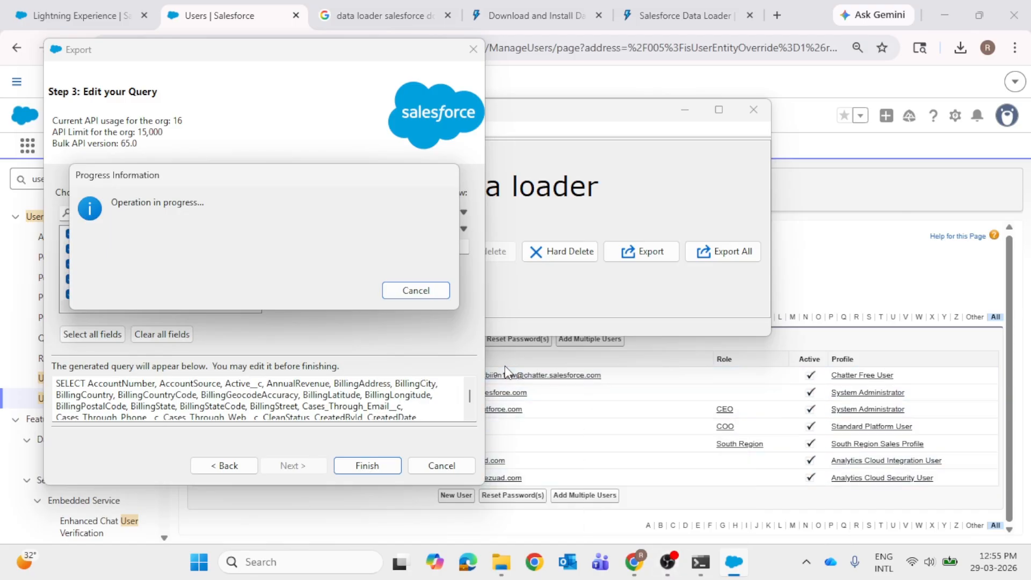
left_click(668, 562)
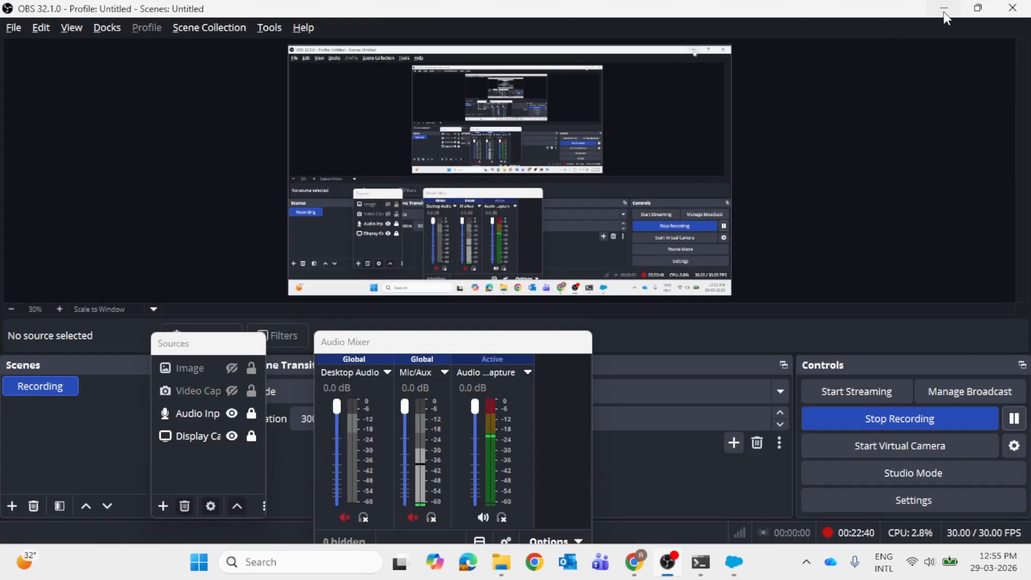
left_click(943, 8)
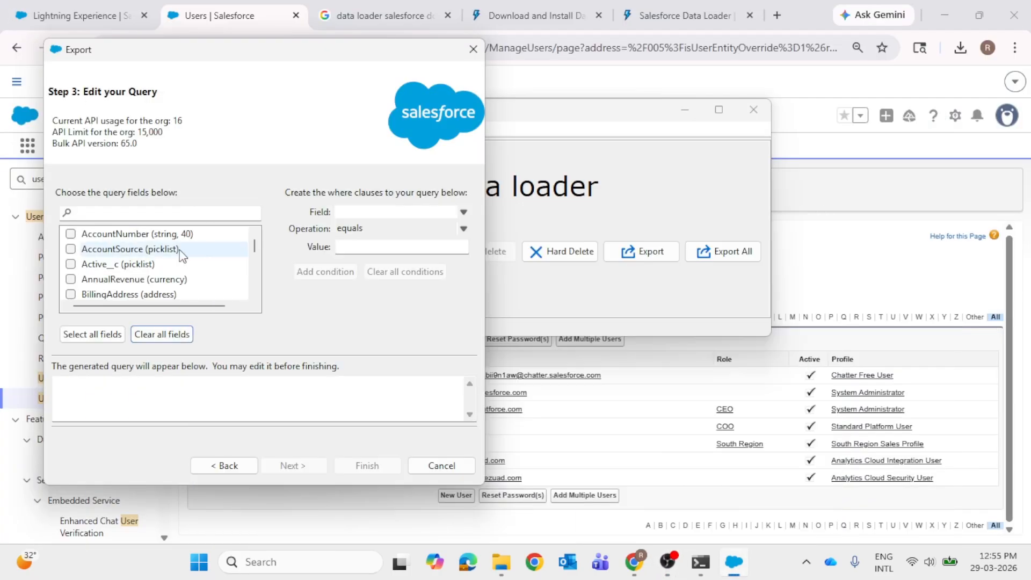
- Include the Active__c, AccountNumber, AnnualRevenue and Name fields in the Account export query
left_click(71, 264)
left_click(70, 234)
left_click(71, 280)
scroll(81, 290, "down", 2)
scroll(85, 297, "down", 7)
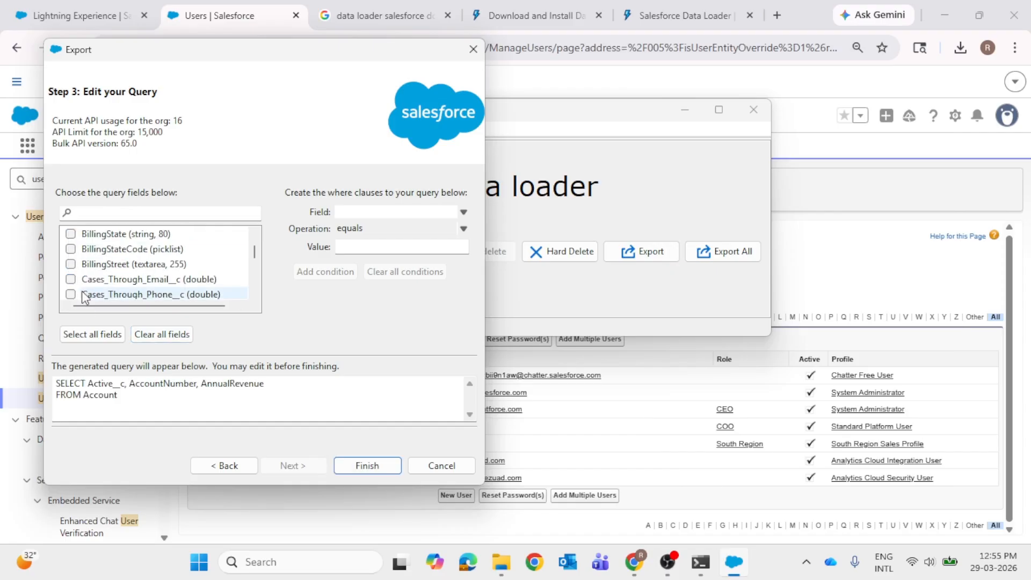
scroll(84, 297, "down", 2)
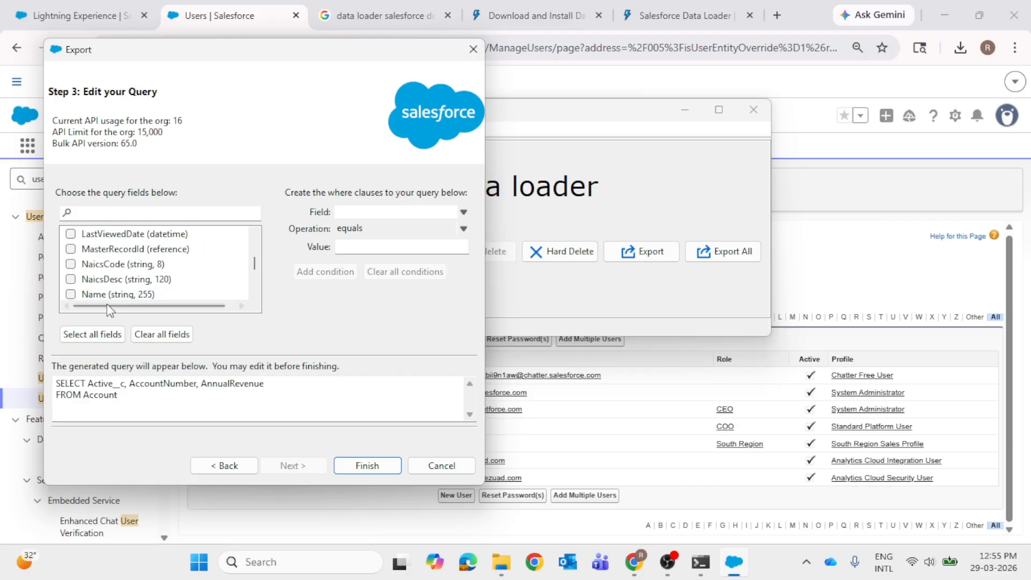
left_click(71, 295)
scroll(100, 299, "down", 1)
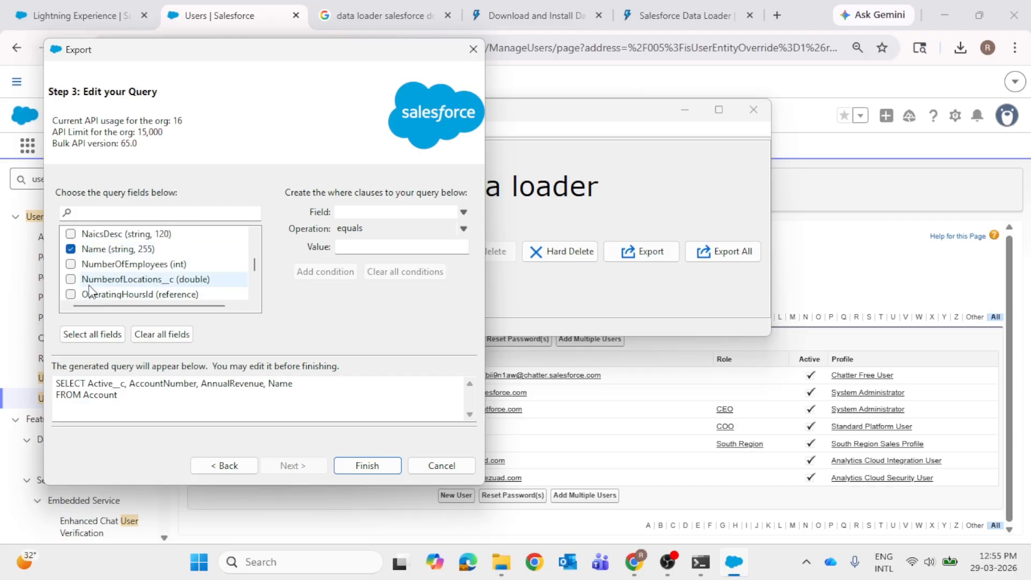
scroll(91, 290, "down", 5)
scroll(99, 295, "down", 5)
scroll(108, 302, "down", 1)
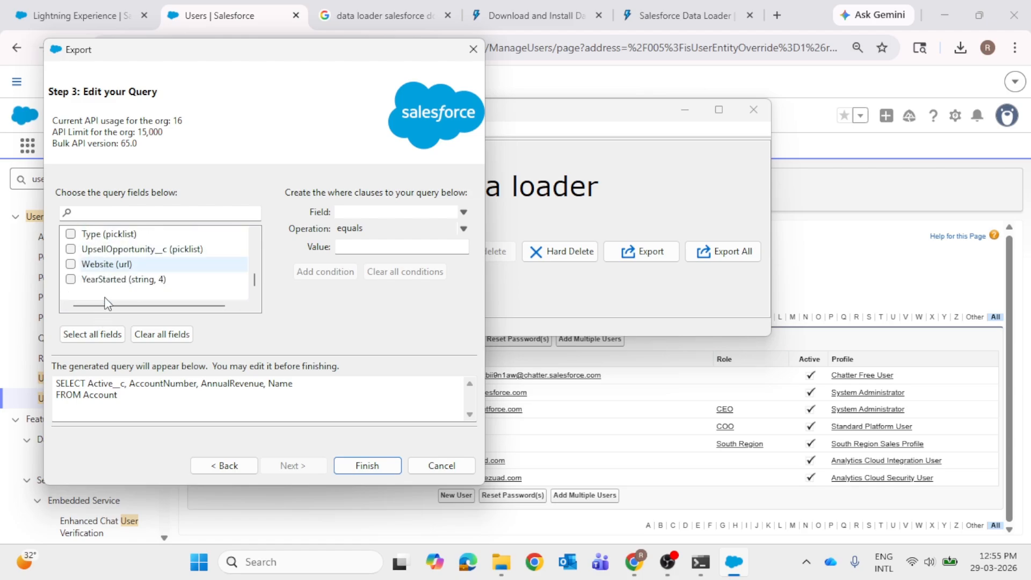
- Run the Account export with the selected fields and dismiss the chat notification
left_click(364, 468)
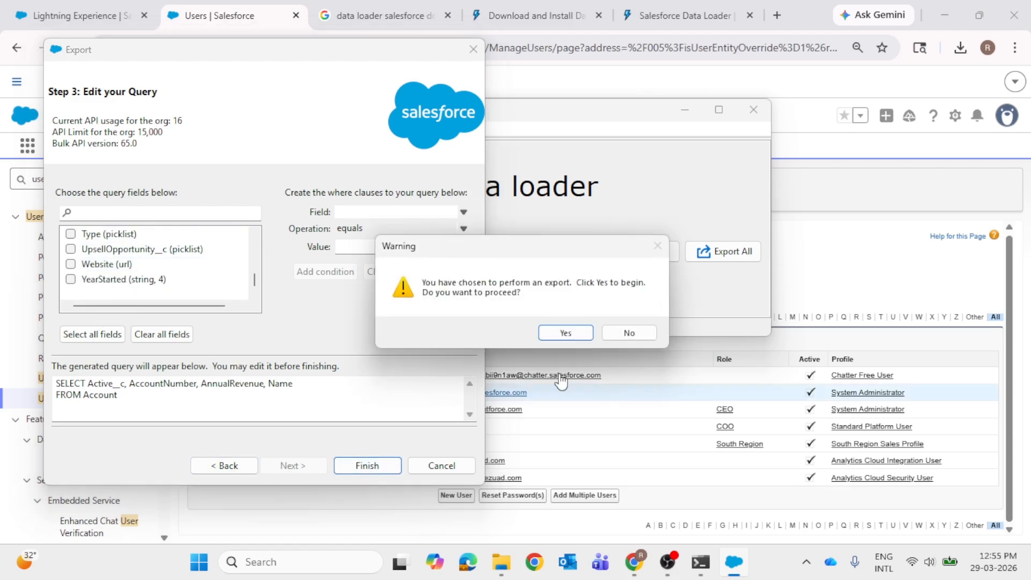
left_click(606, 334)
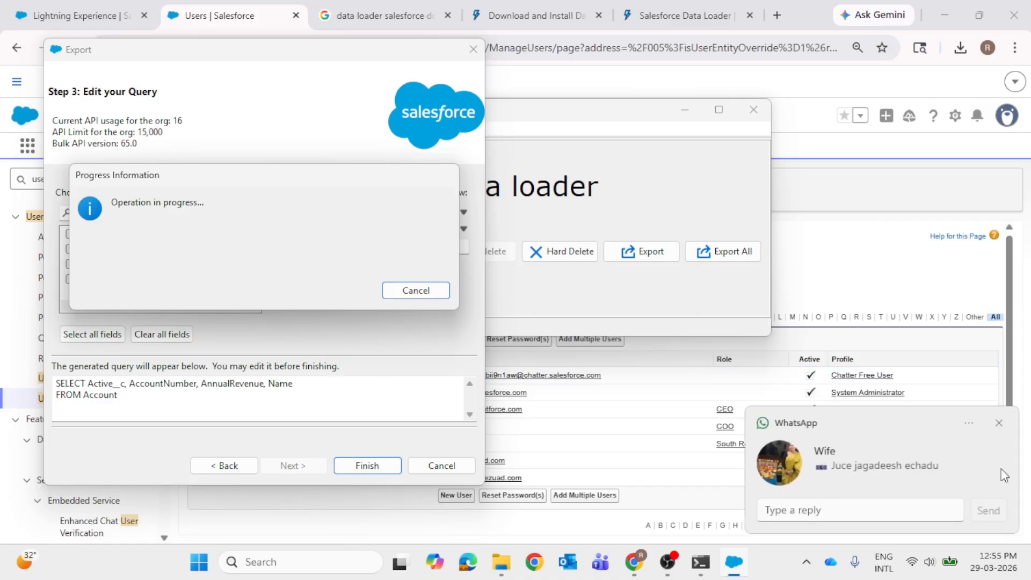
left_click(999, 422)
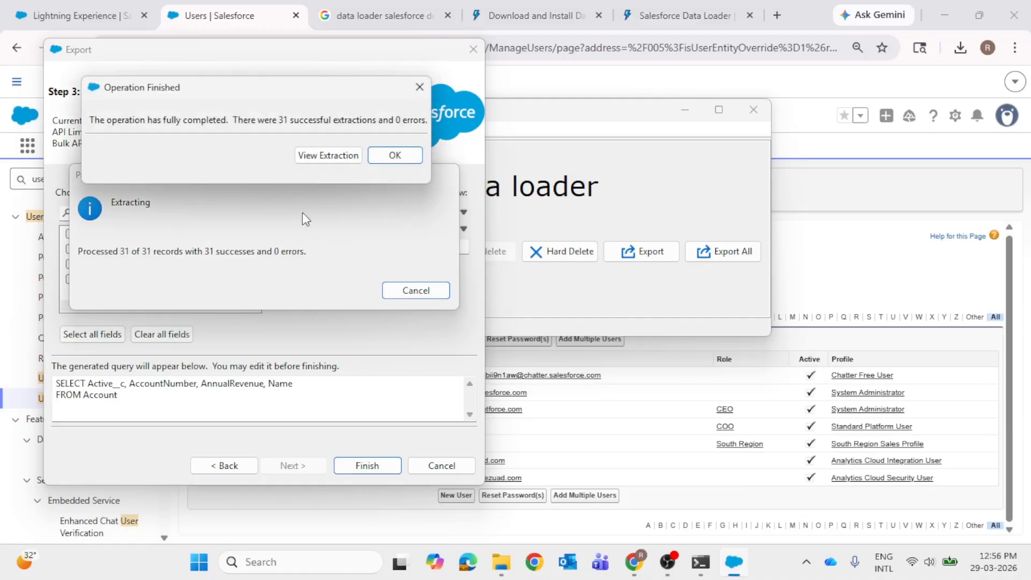
- View the extracted account records in the CSV viewer, then close the results and minimize Data Loader
left_click(348, 156)
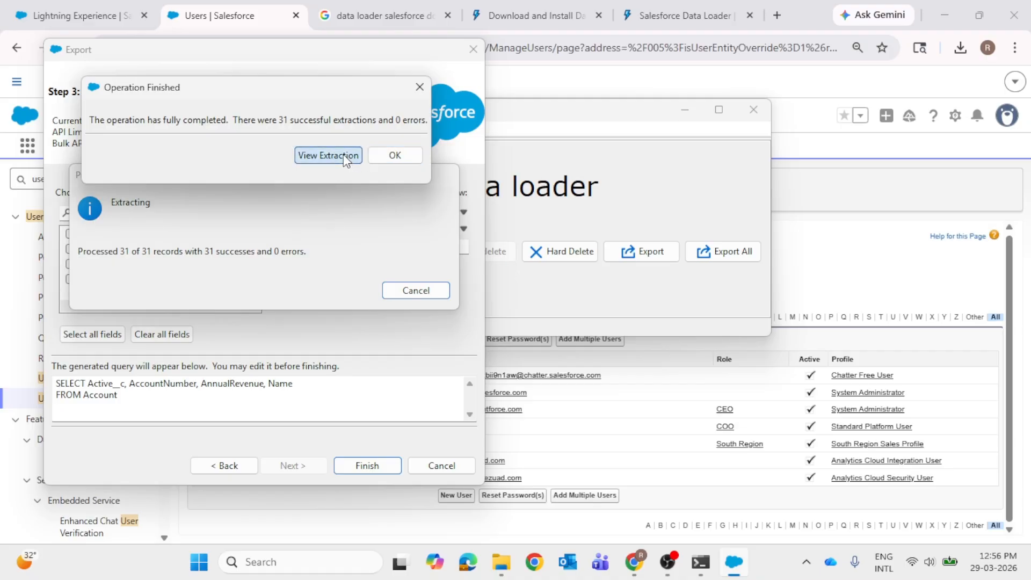
left_click(473, 90)
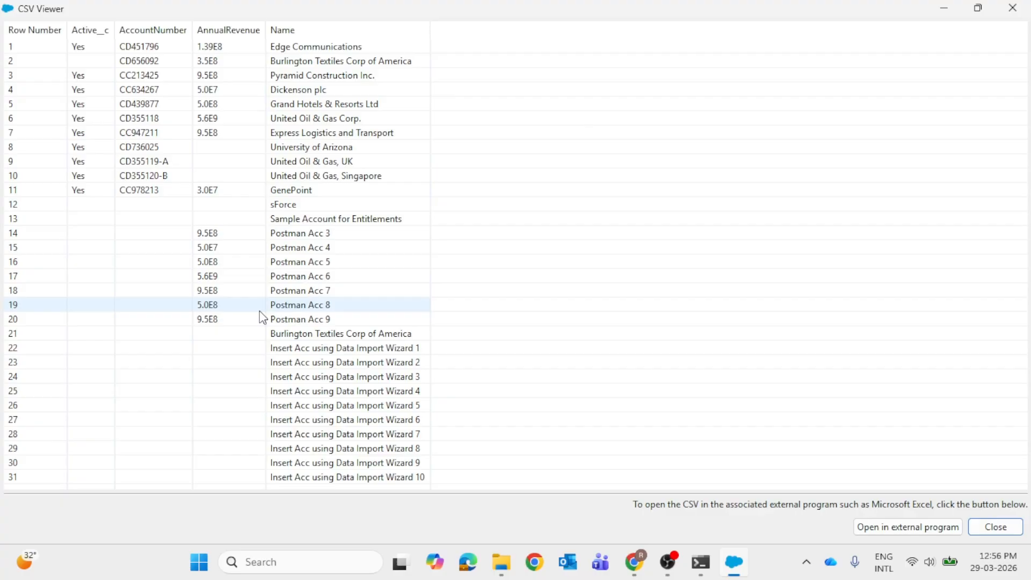
left_click(1013, 8)
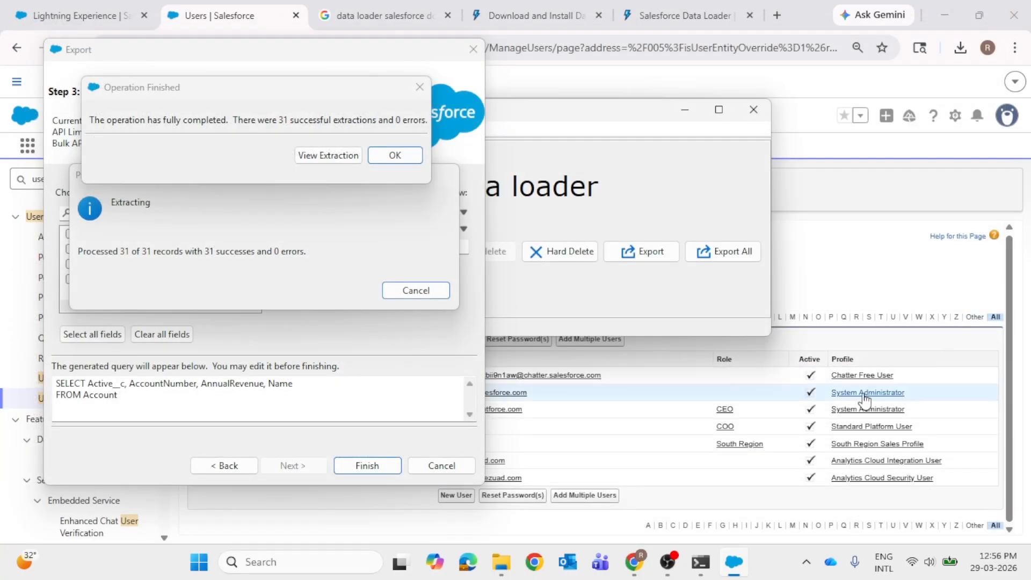
left_click(403, 161)
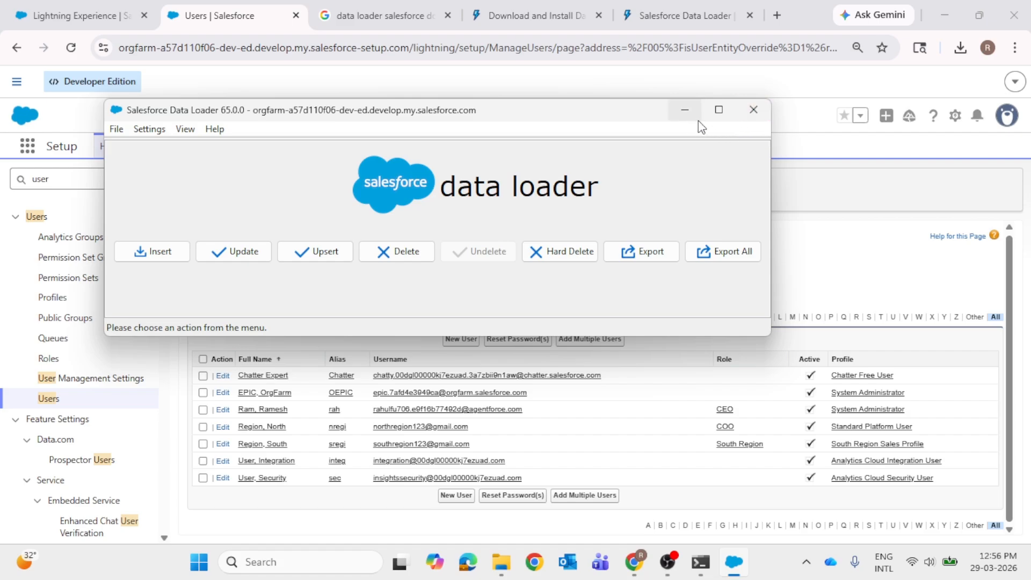
left_click(686, 110)
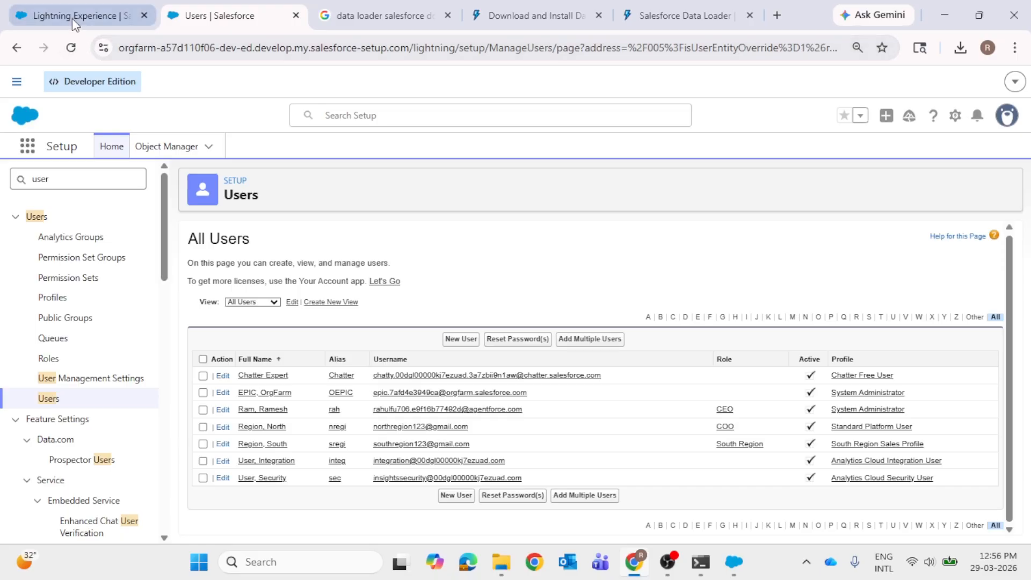
mouse_move(72, 18)
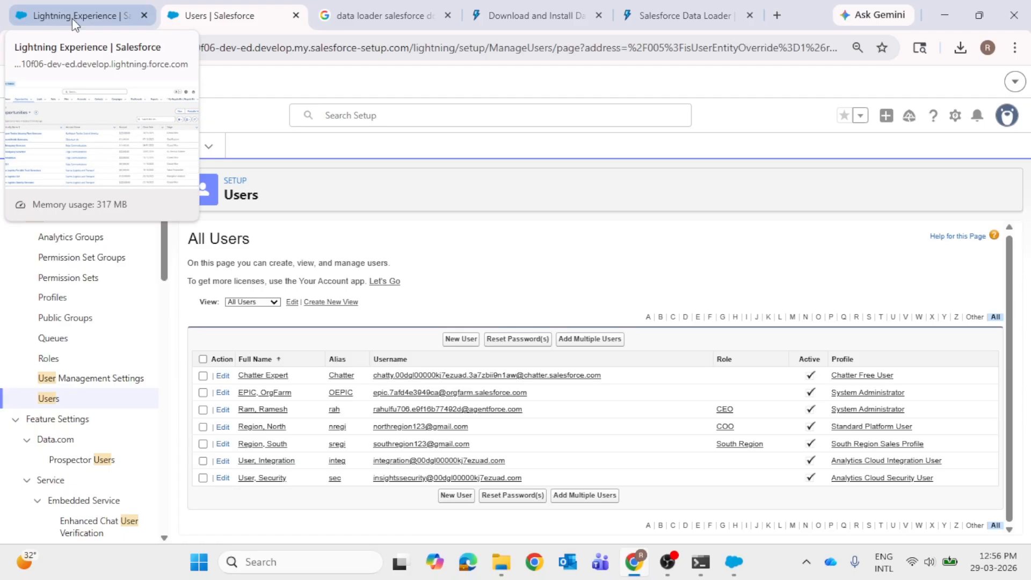
left_click(683, 556)
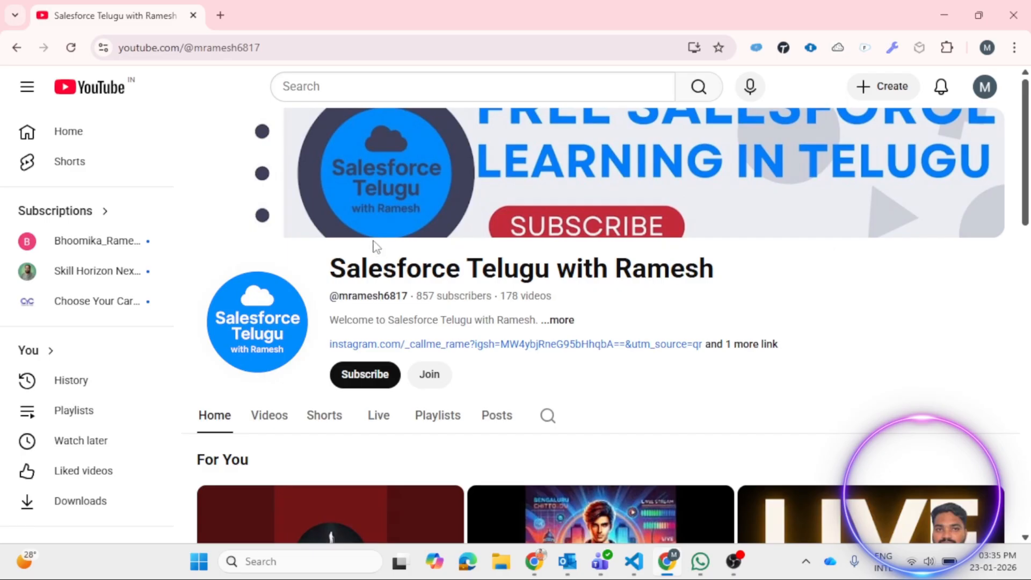
- Subscribe to the Salesforce Telugu channel on YouTube and set its notifications to All
scroll(376, 247, "down", 1)
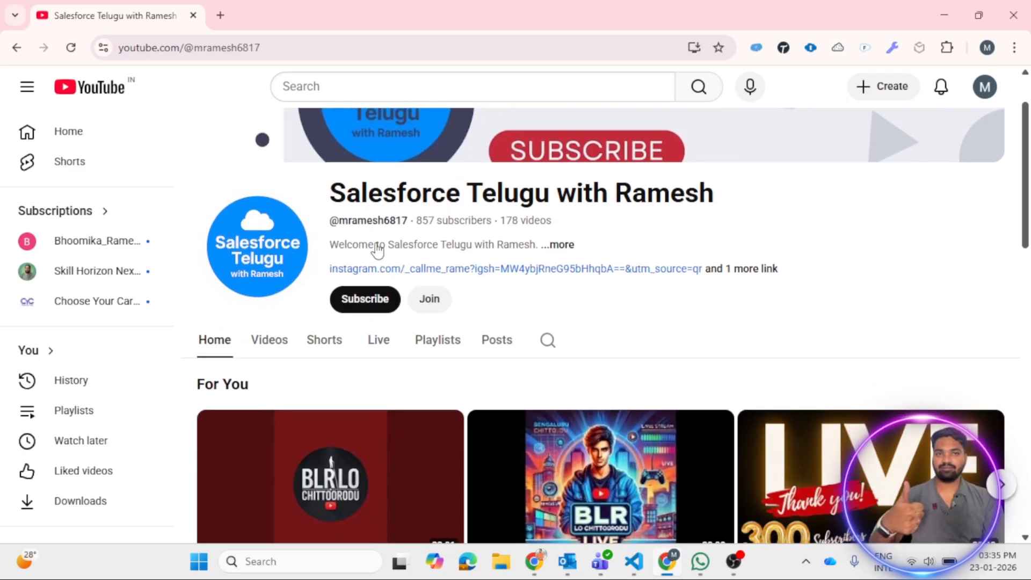
left_click(369, 309)
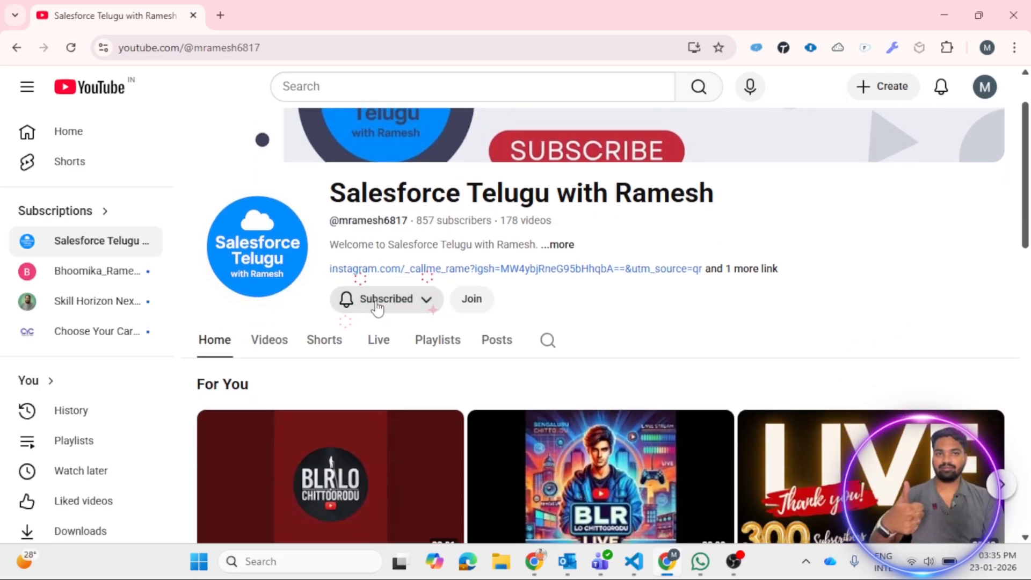
left_click(426, 301)
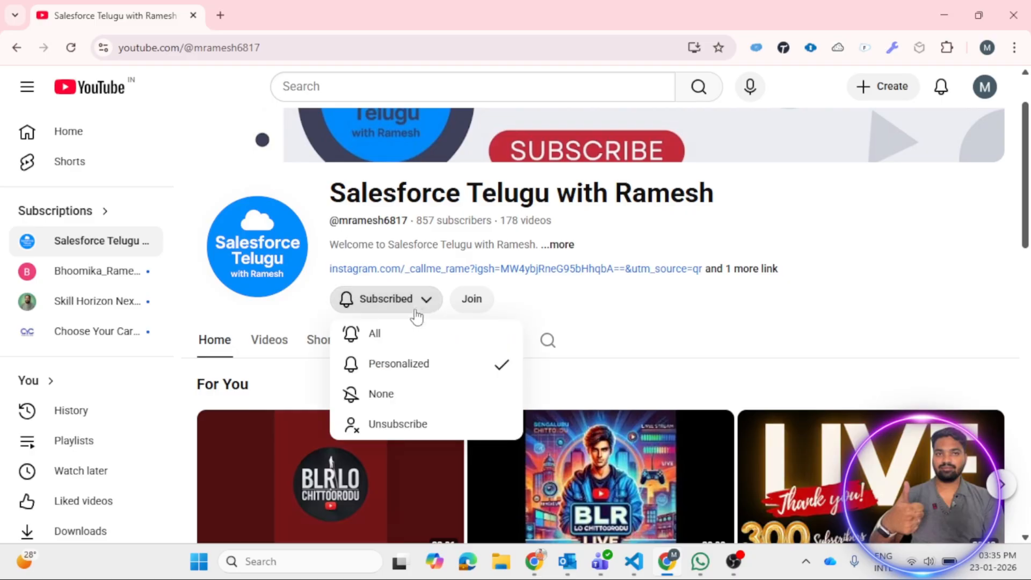
left_click(398, 340)
scroll(398, 340, "up", 2)
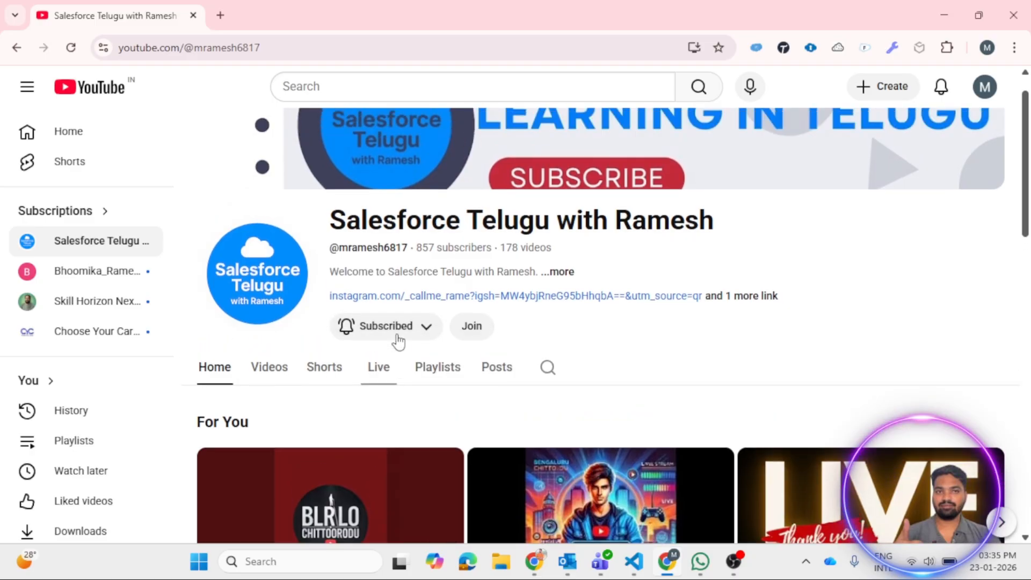